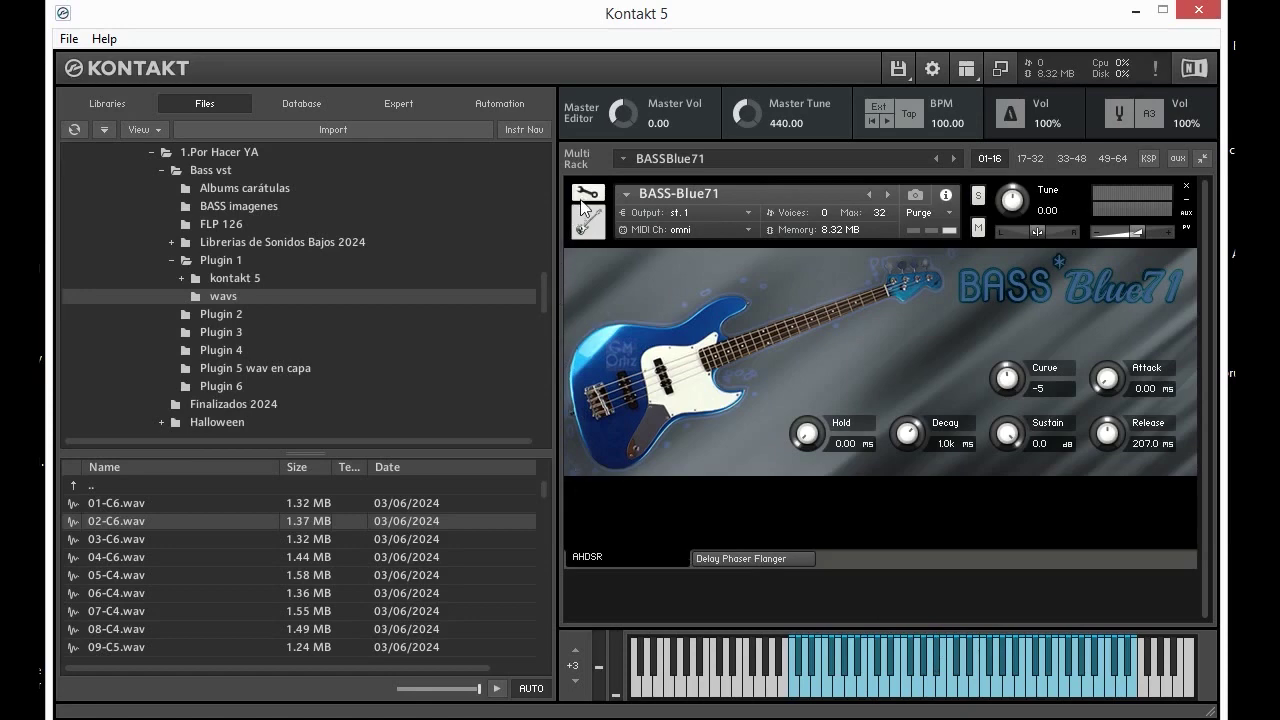
Open the BASS-Blue71 instrument for editing, select group 1 and look through the group list down to group 71.
left_click(590, 200)
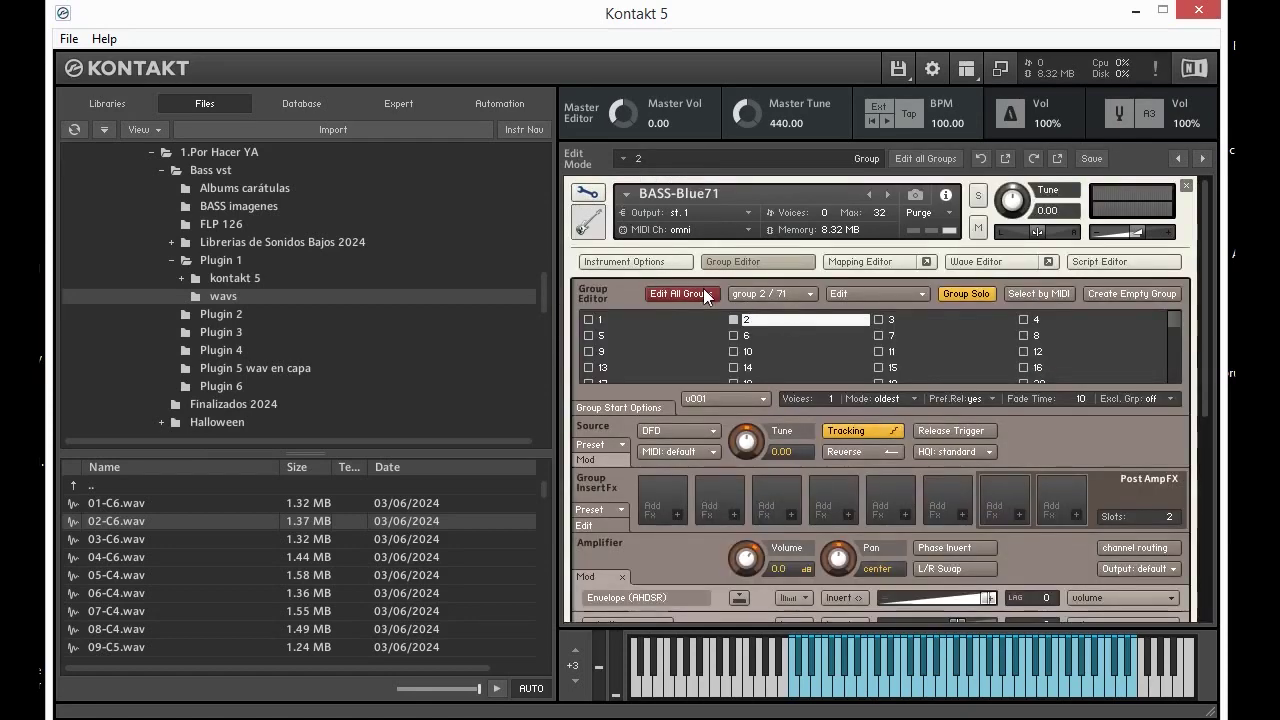
left_click(677, 328)
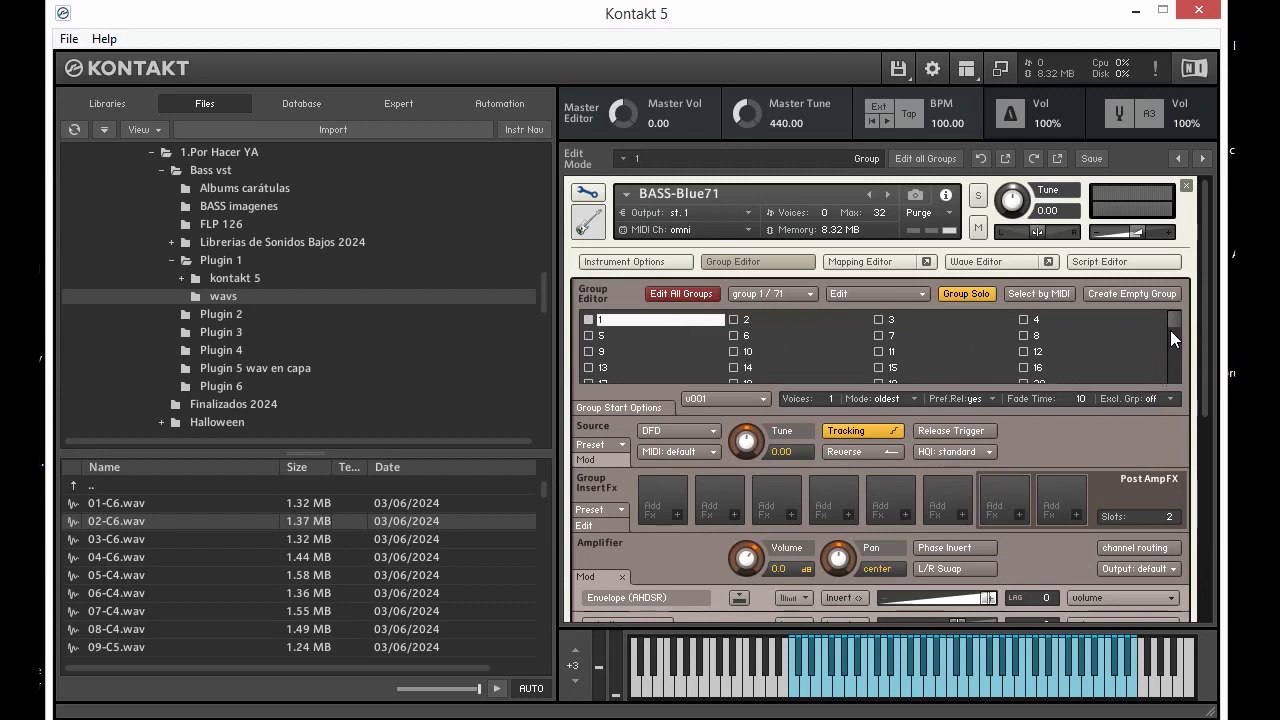
left_click_drag(1176, 316, 1181, 377)
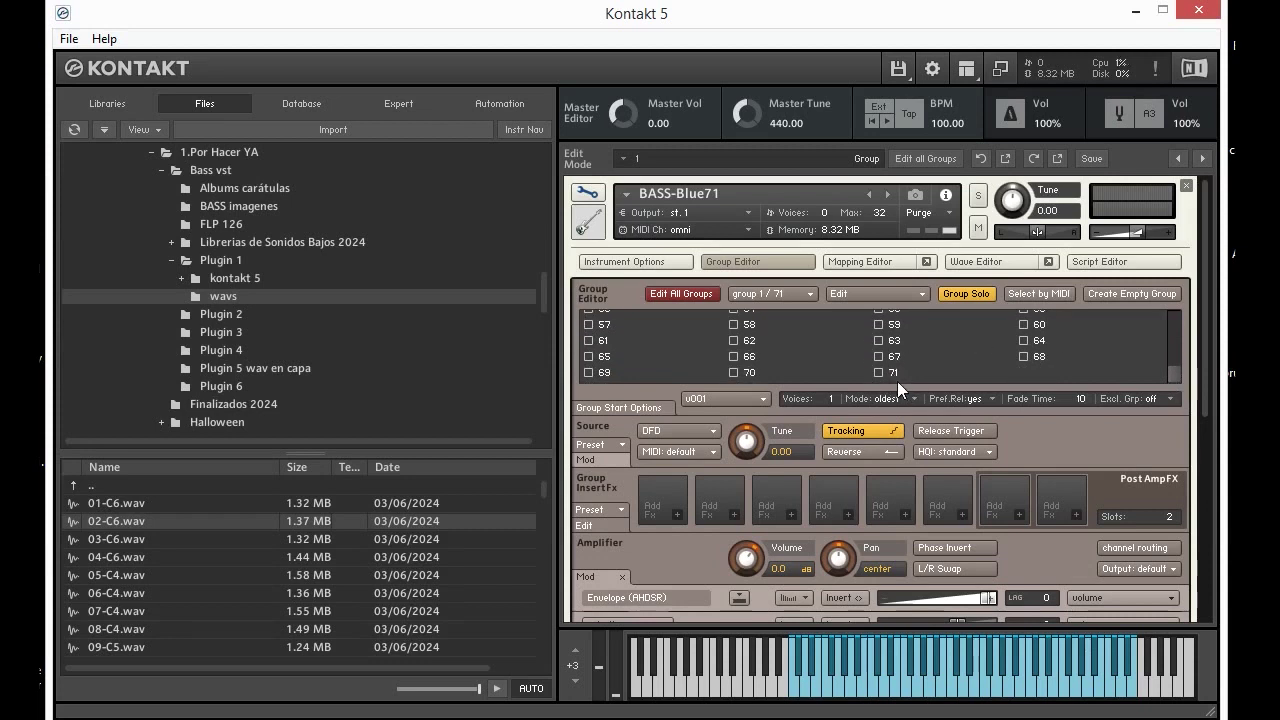
left_click_drag(1173, 377, 1184, 313)
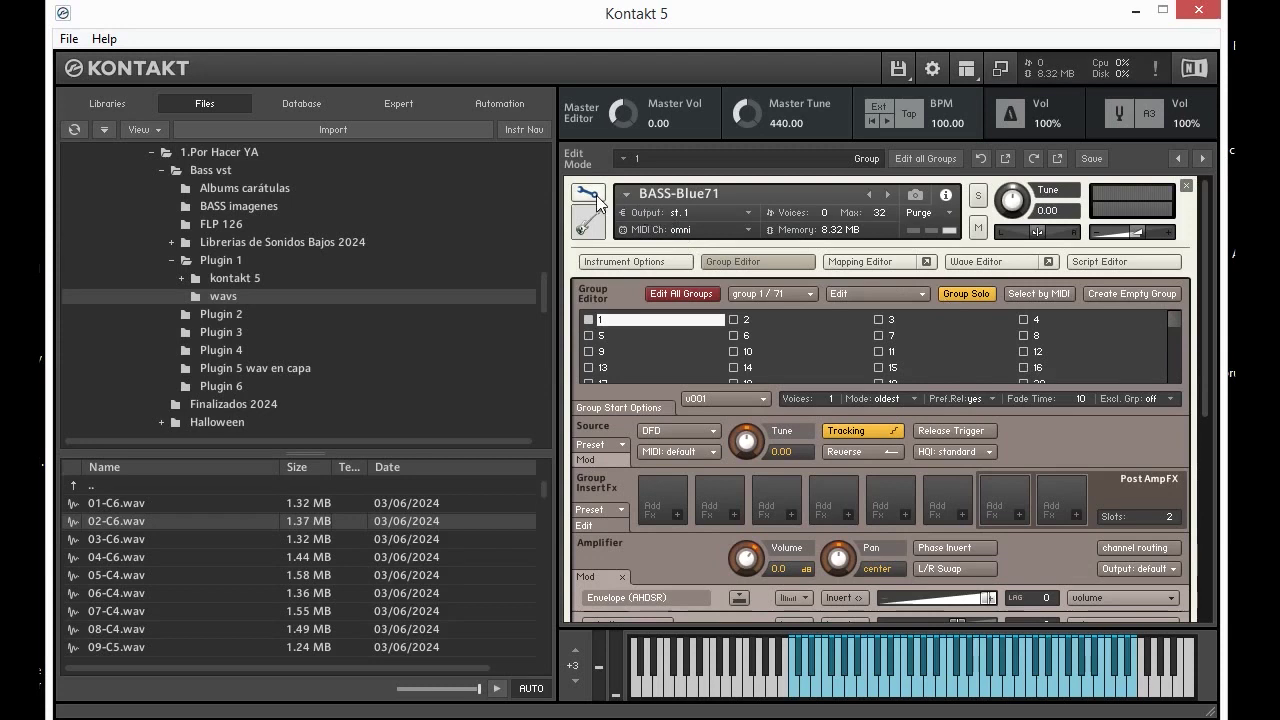
Return to the instrument's performance view and look at its Delay Phaser Flanger page, ending back on the AHDSR page.
left_click(596, 199)
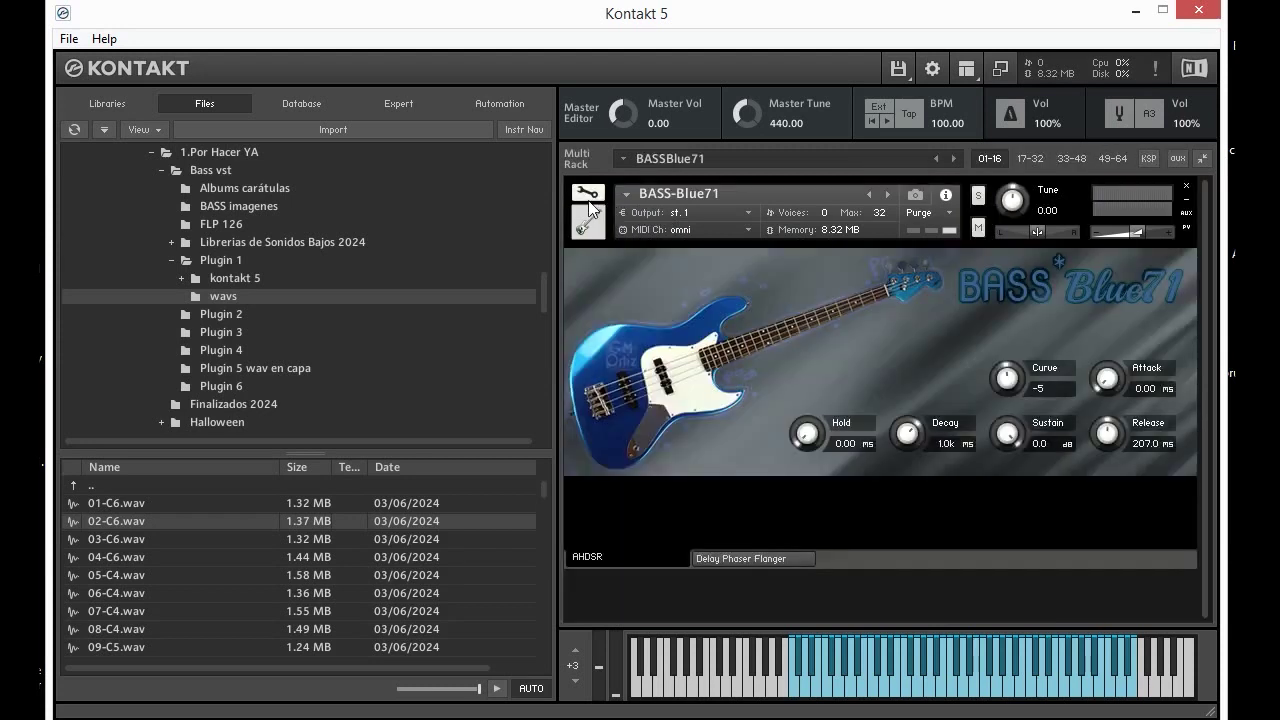
left_click(737, 558)
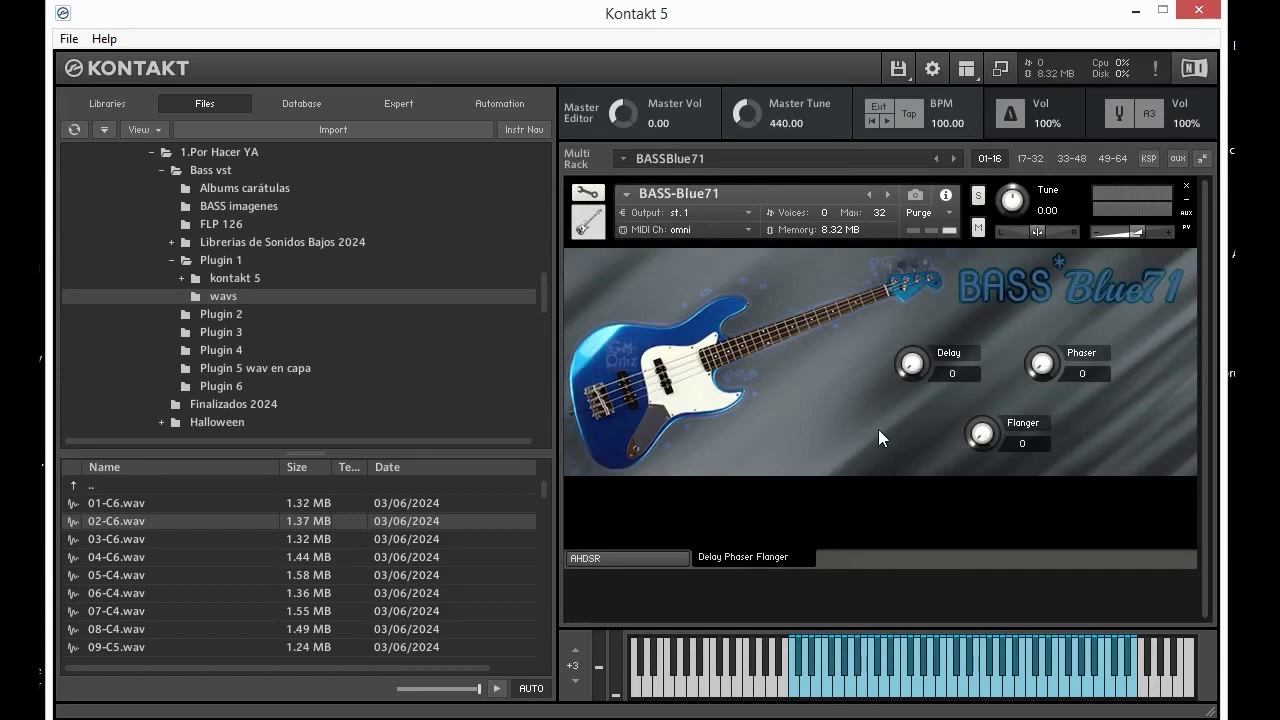
left_click(665, 556)
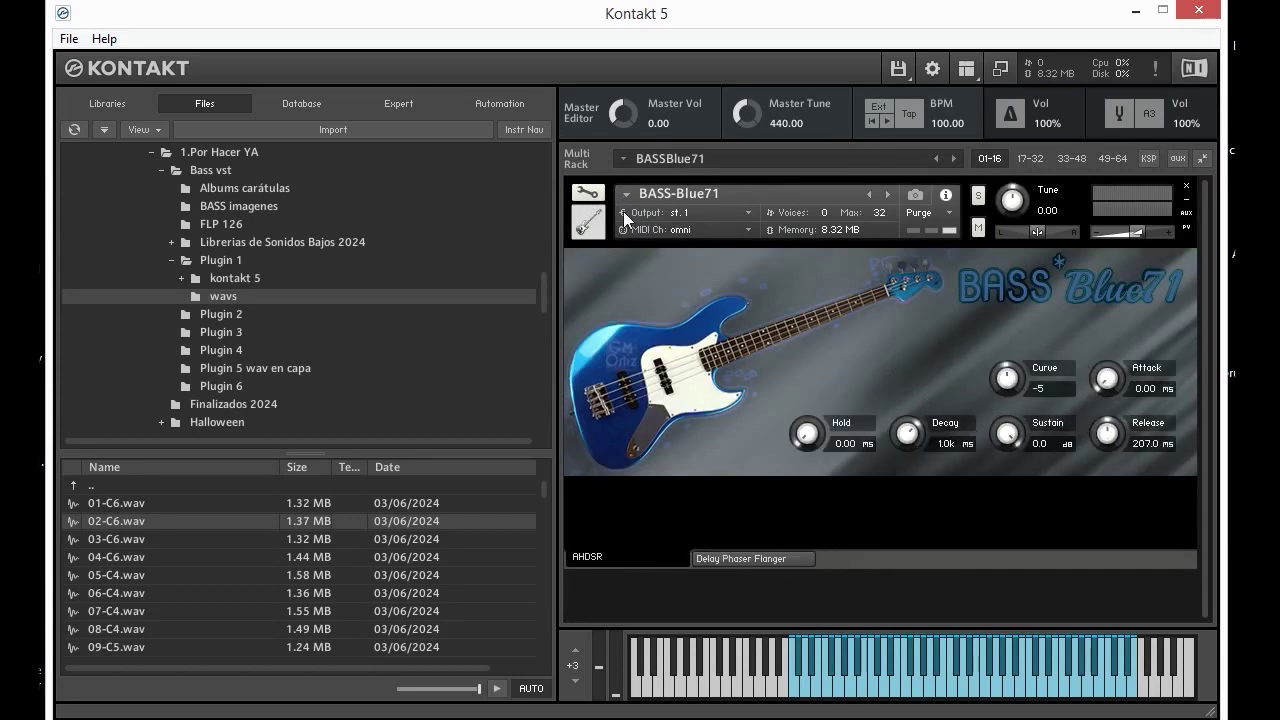
Reopen the instrument's edit mode and audition the soloed group 1 with notes across the mapped range of the virtual keyboard.
left_click(594, 194)
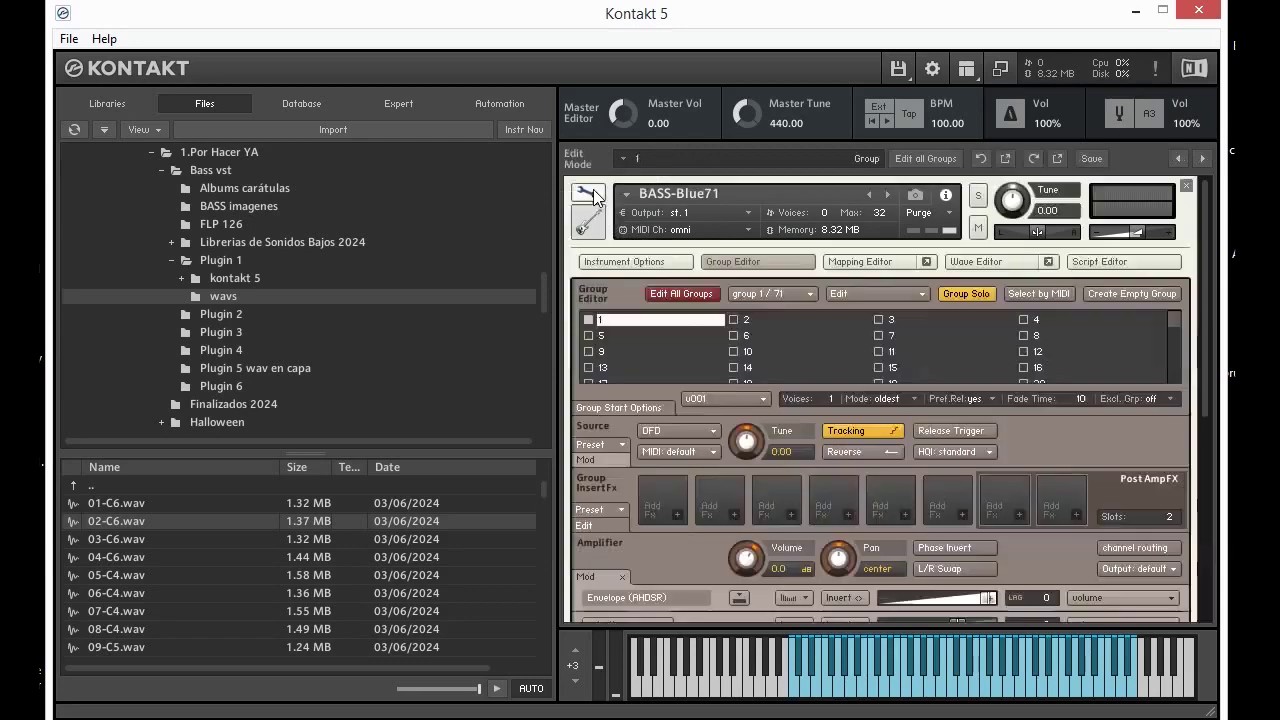
left_click(944, 690)
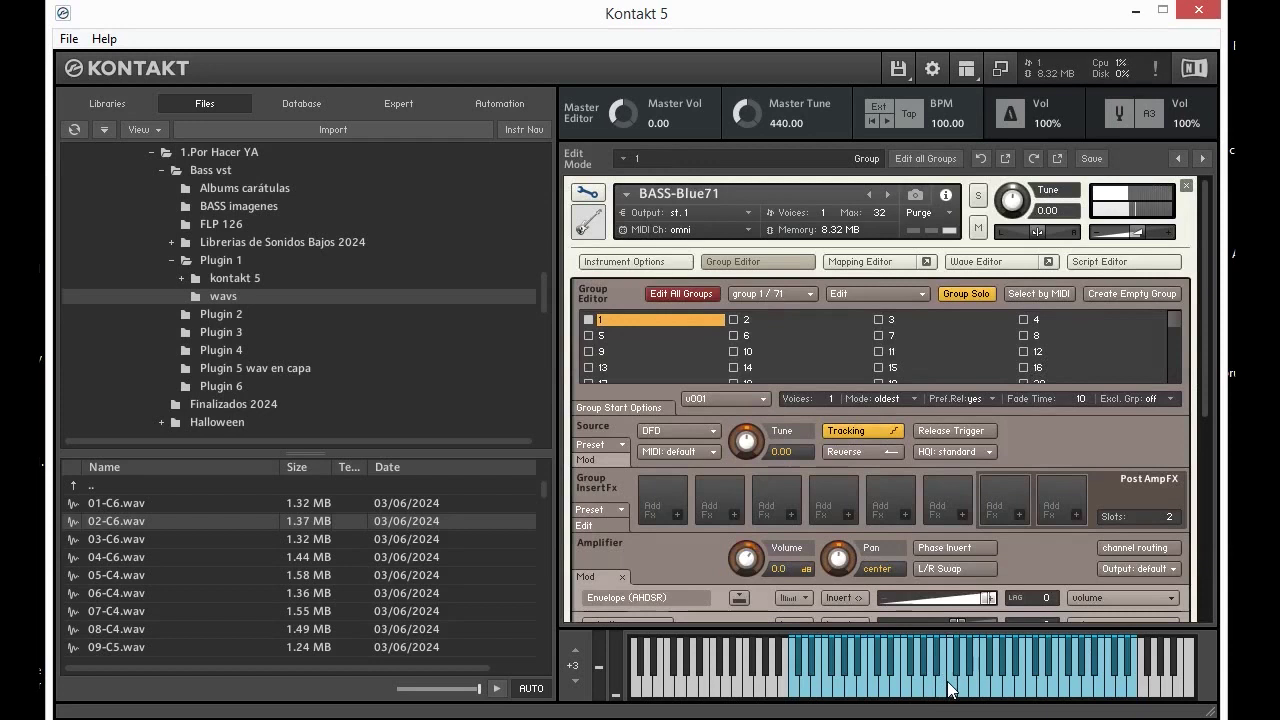
left_click(997, 692)
left_click(1031, 688)
left_click(1040, 690)
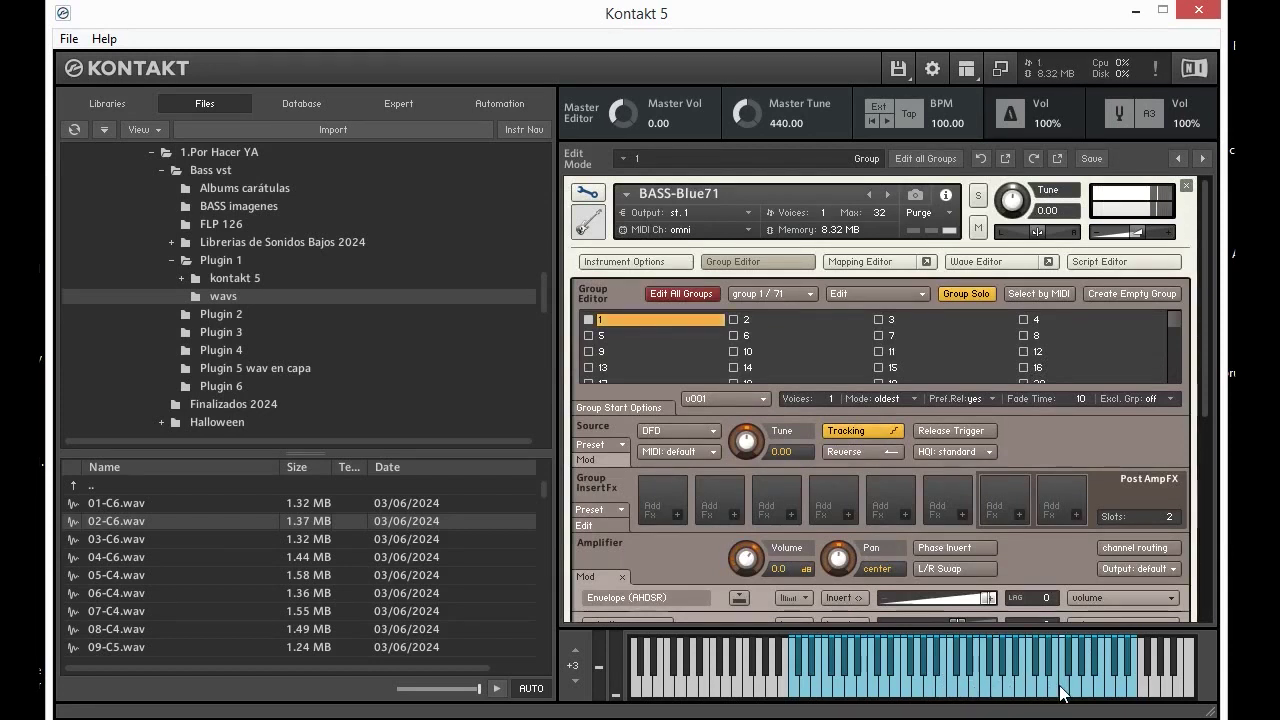
left_click(1012, 684)
left_click(988, 681)
left_click(1074, 688)
left_click(1112, 688)
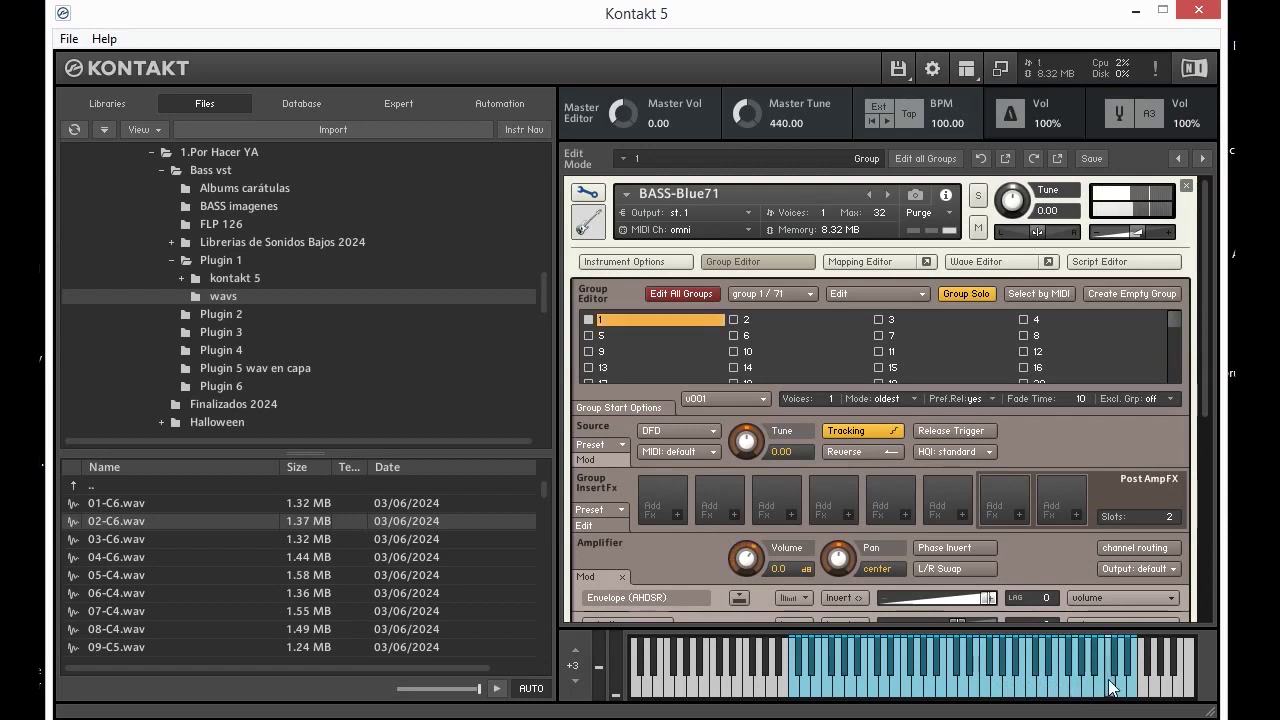
left_click(941, 690)
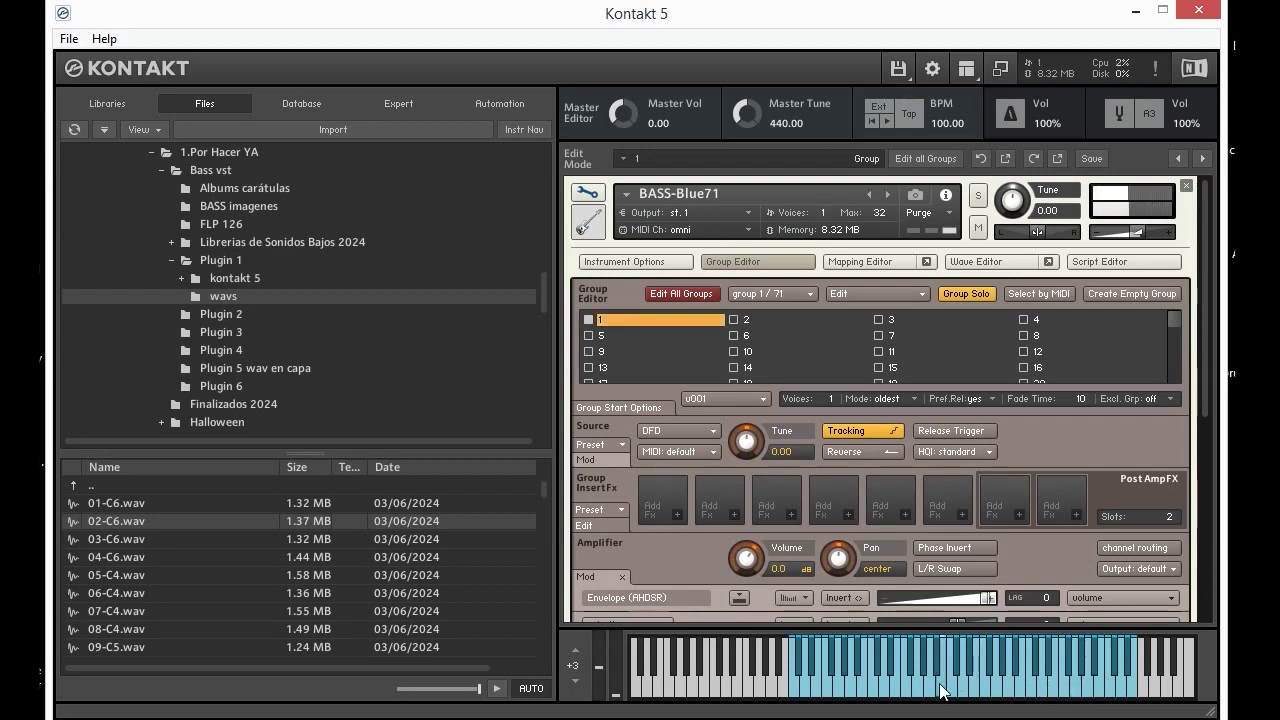
left_click(907, 691)
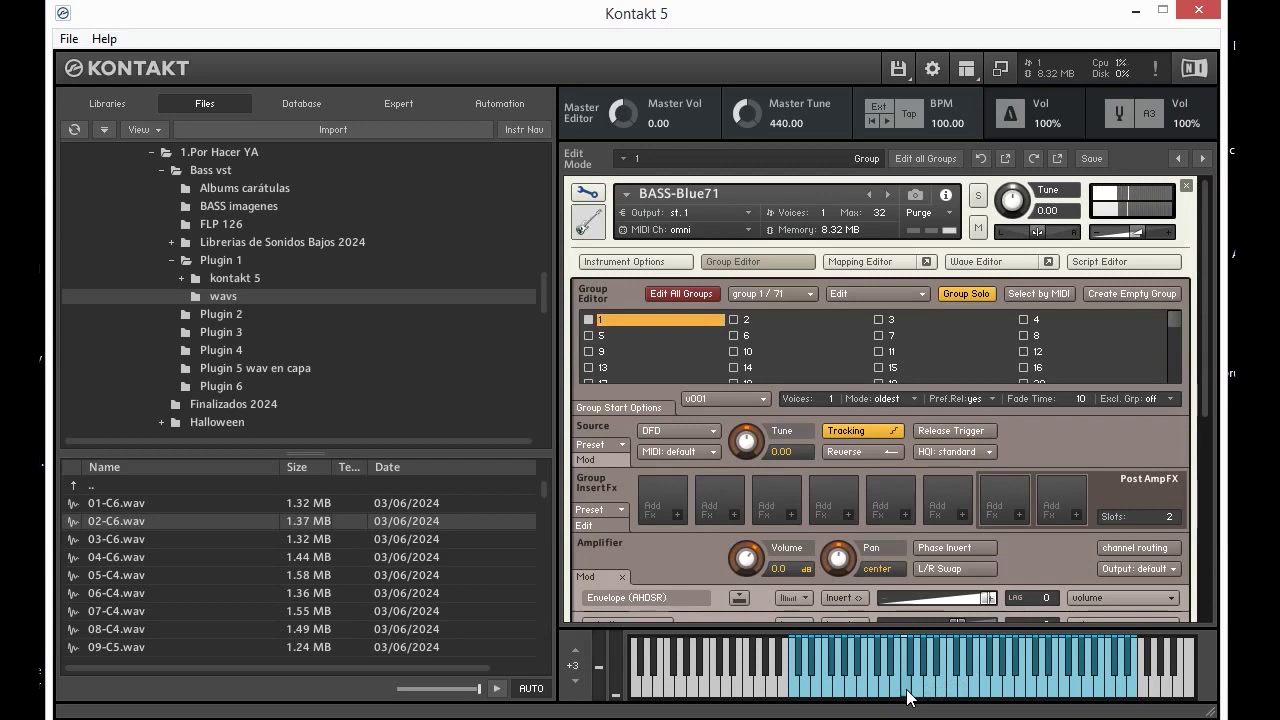
Select group 2 in the Group Editor and audition its bass sound with low and high notes on the virtual keyboard.
left_click(816, 322)
left_click(957, 688)
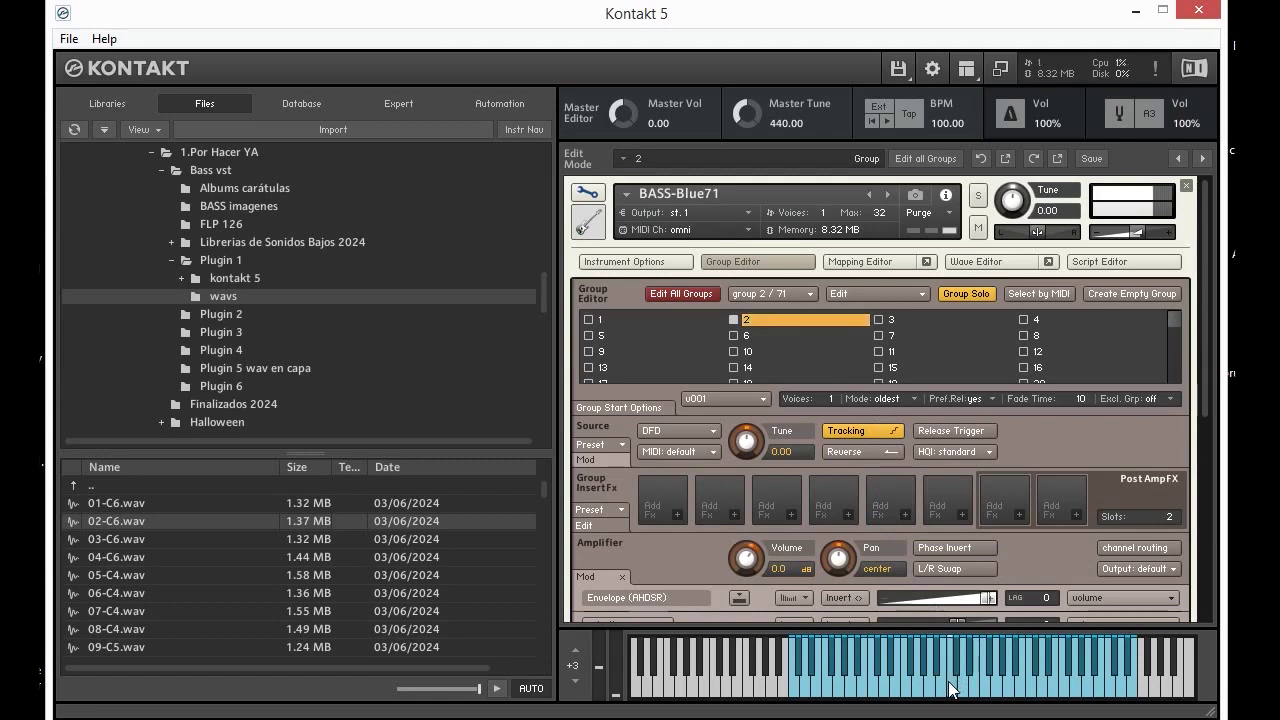
left_click(978, 684)
left_click(1017, 688)
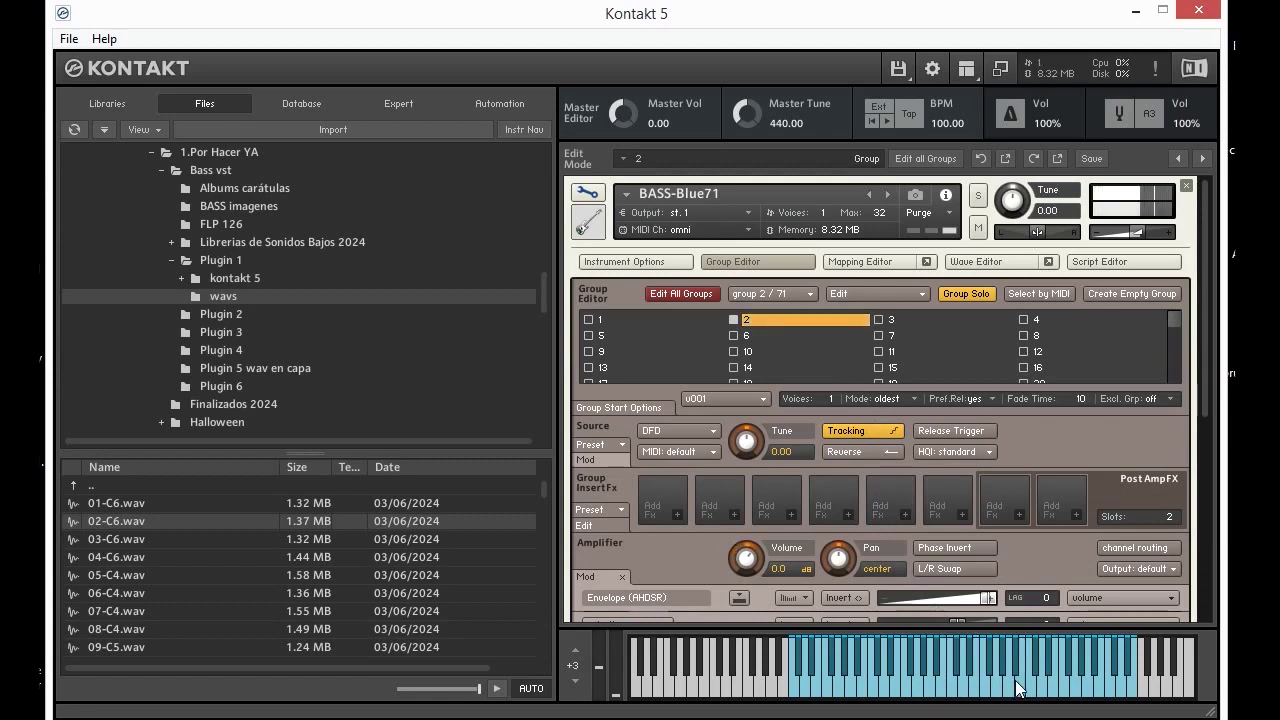
left_click(985, 689)
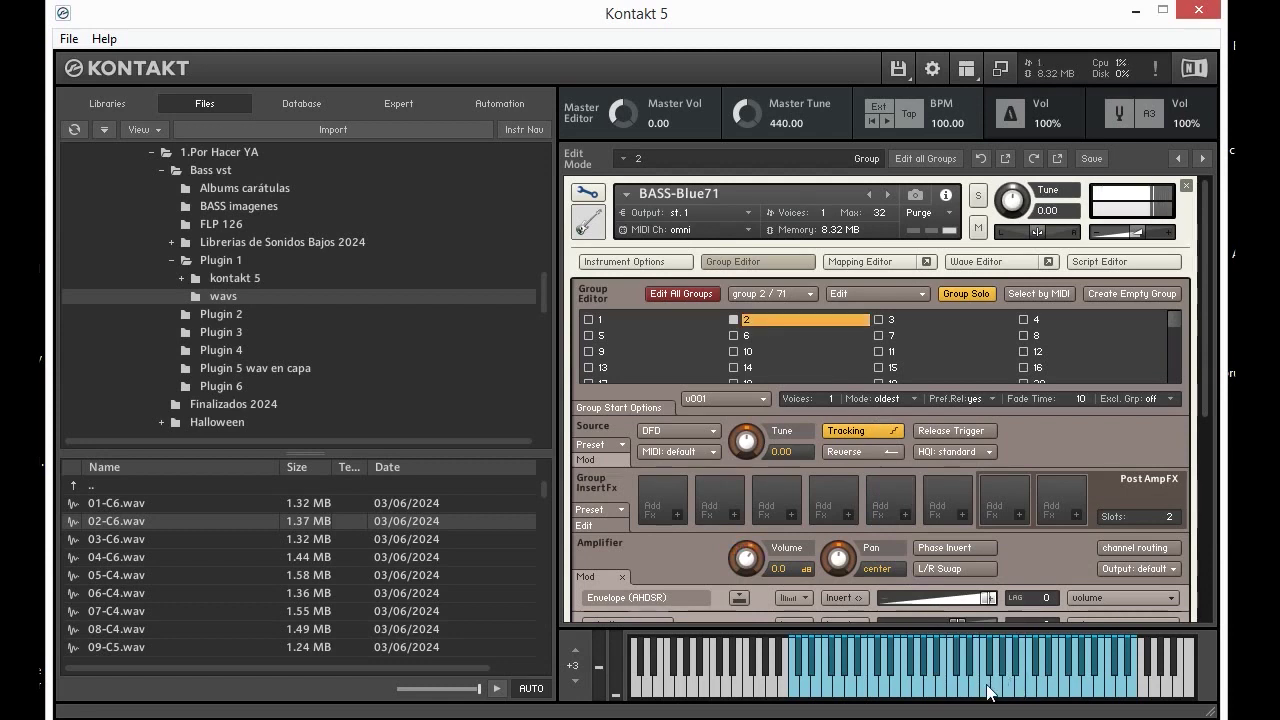
left_click(966, 689)
left_click(932, 686)
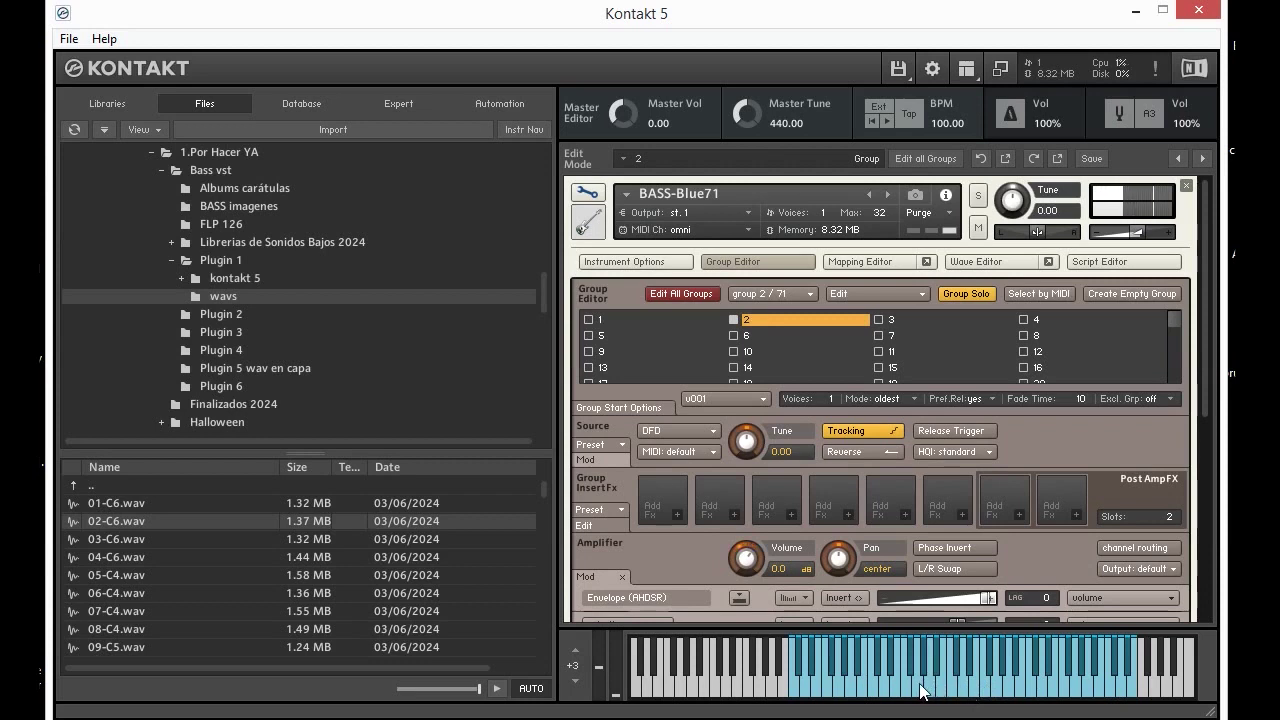
left_click(917, 685)
left_click(1032, 685)
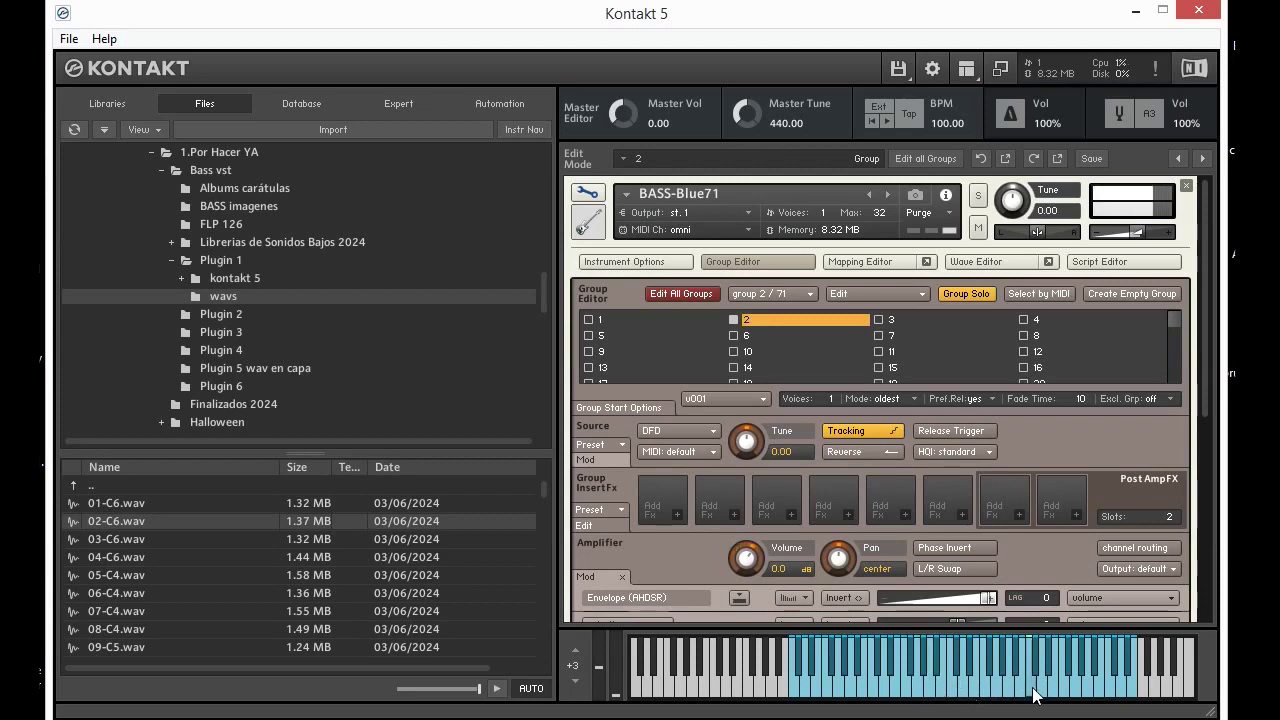
left_click(1053, 685)
left_click(1091, 682)
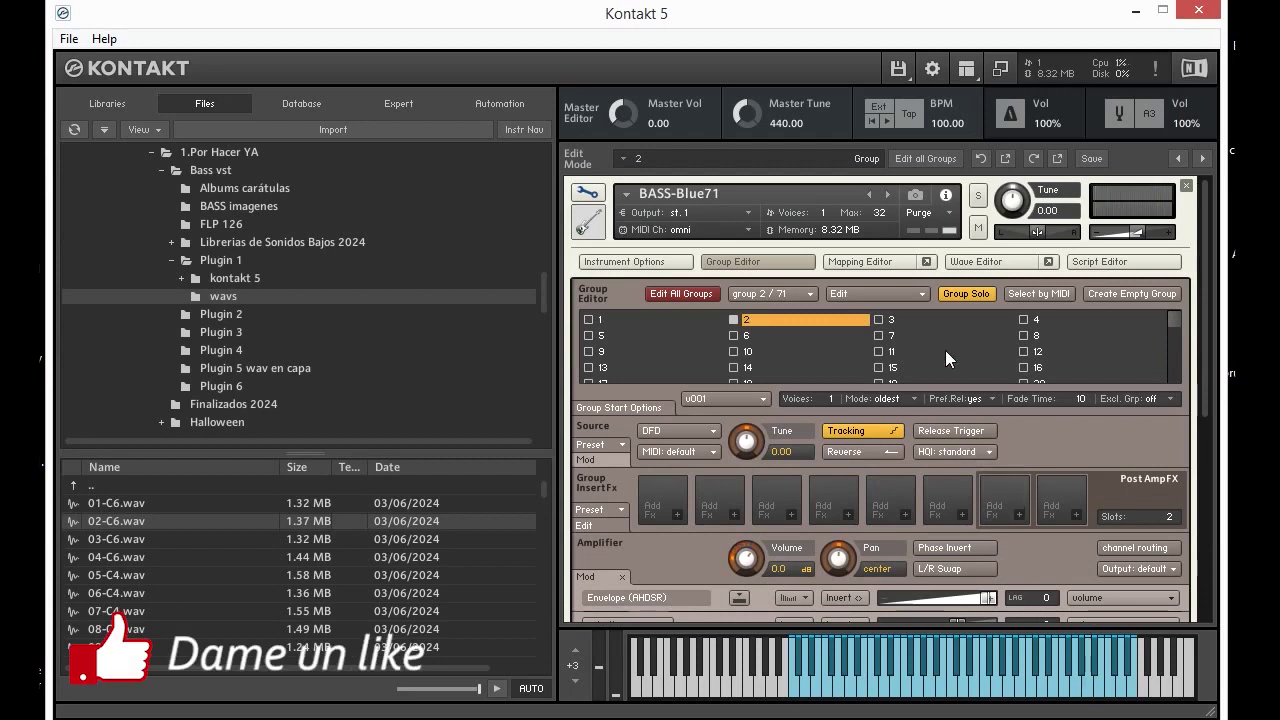
Select group 3 in the Group Editor and audition its bass sound with several notes on the virtual keyboard.
left_click(936, 321)
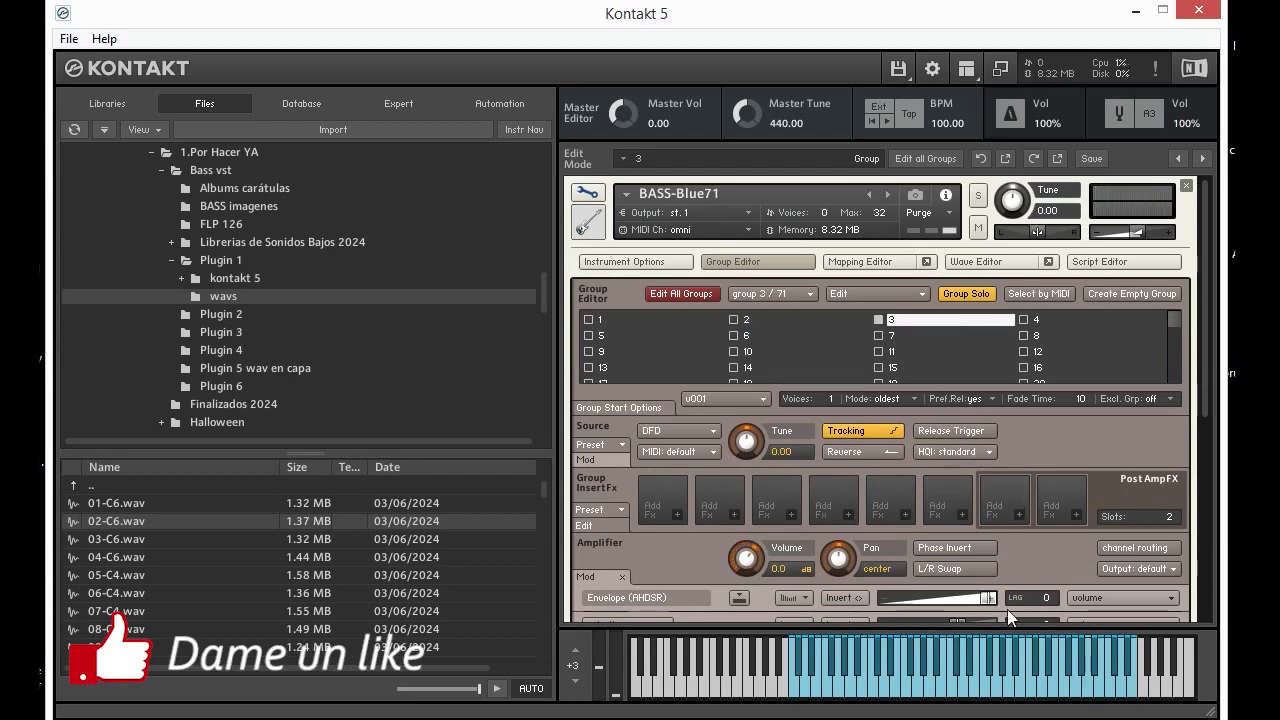
left_click(954, 688)
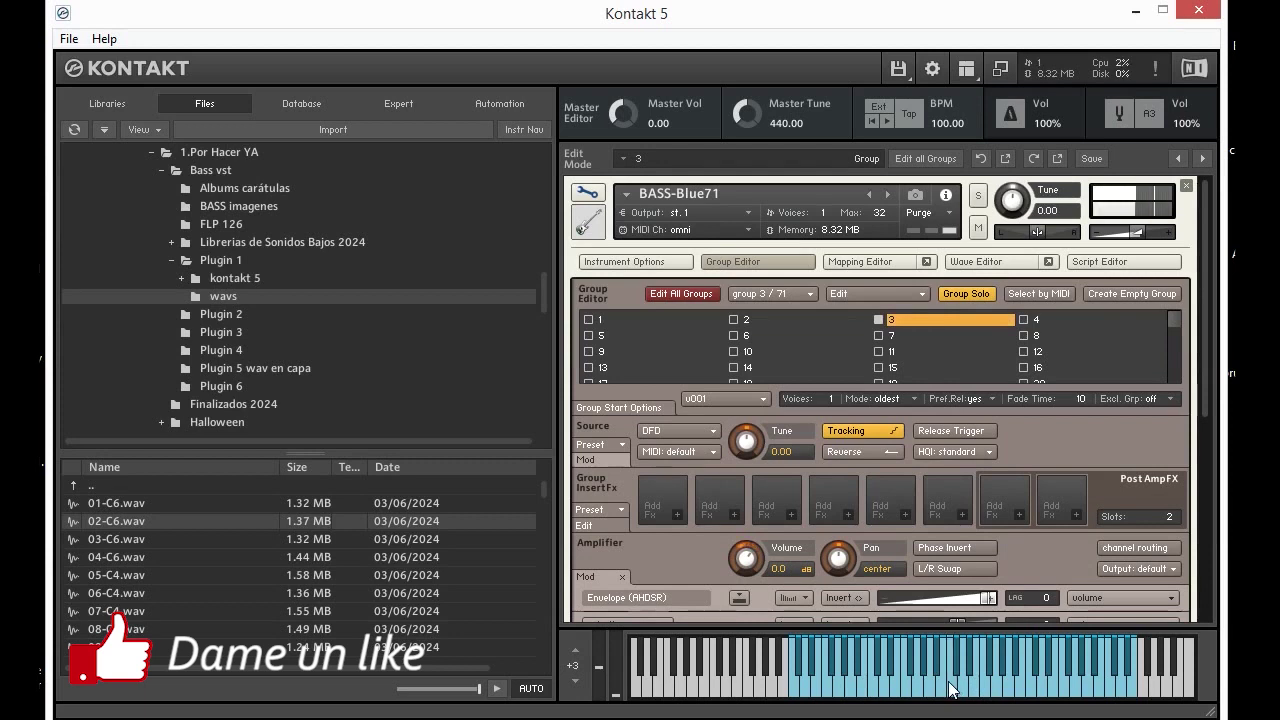
left_click(919, 694)
left_click(906, 687)
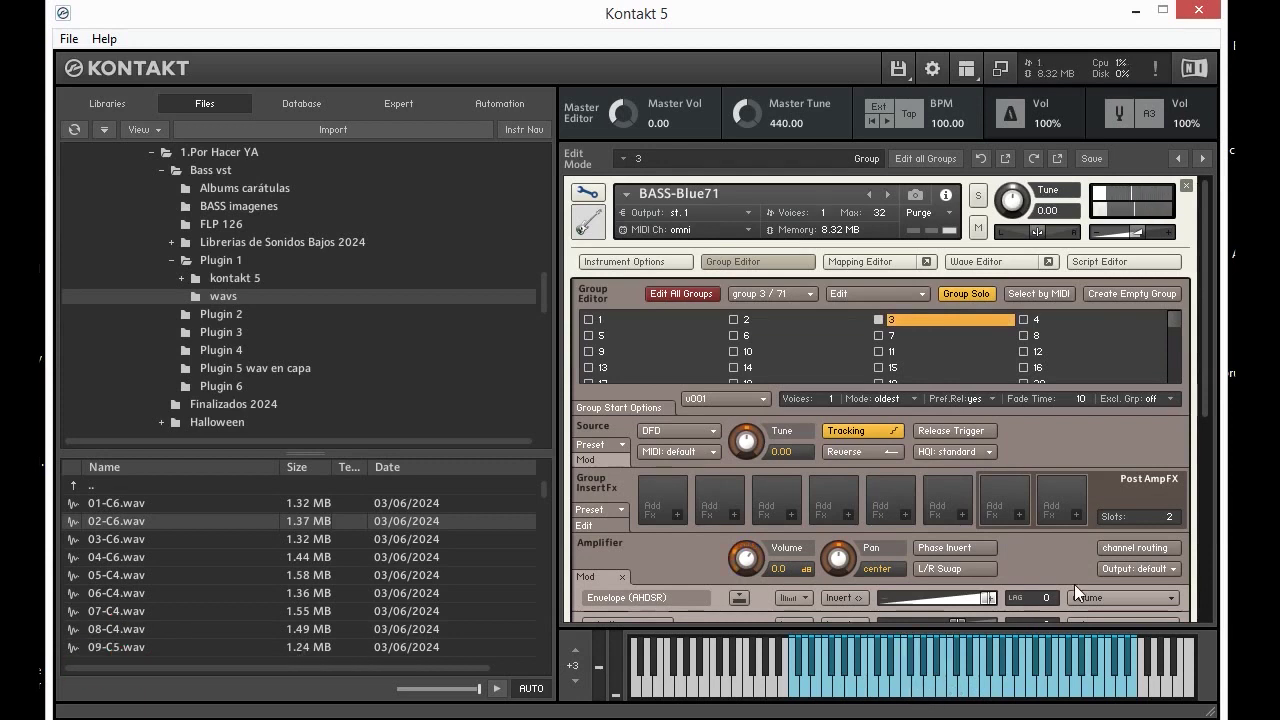
left_click(997, 694)
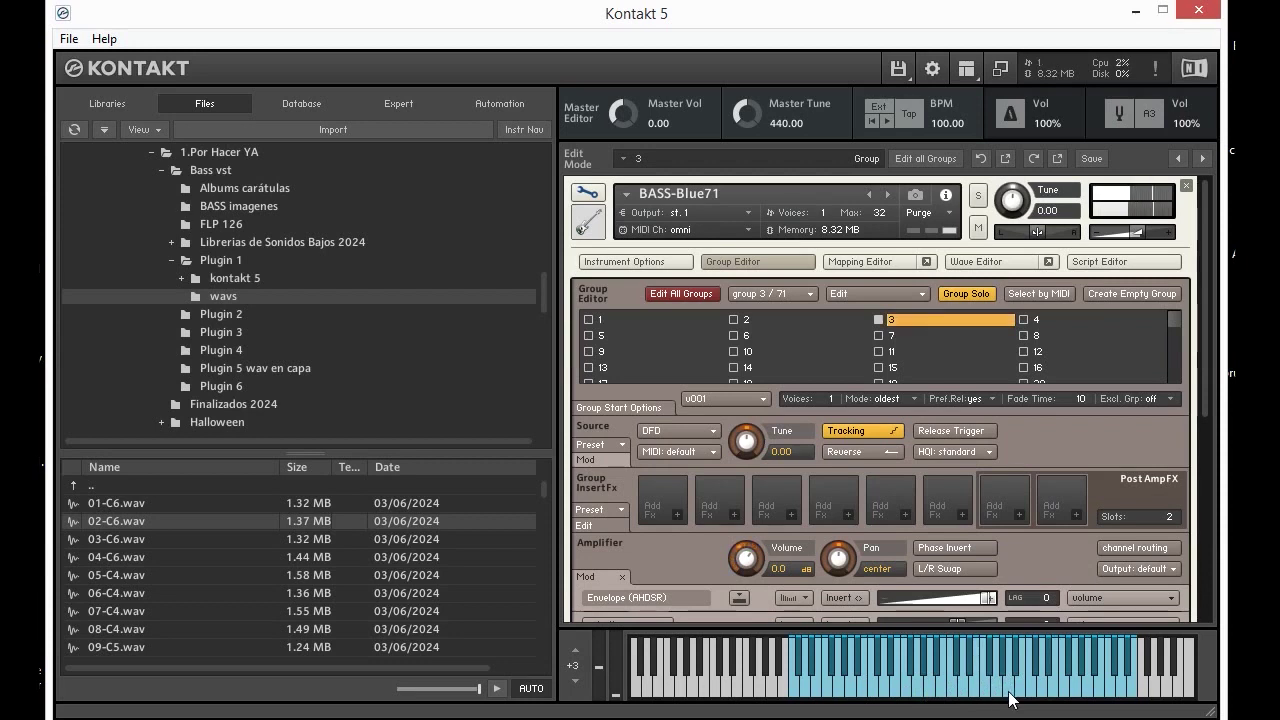
left_click(1060, 694)
left_click(965, 690)
Select group 4 in the Group Editor and audition it with single notes and upward and downward runs on the virtual keyboard.
left_click(1068, 323)
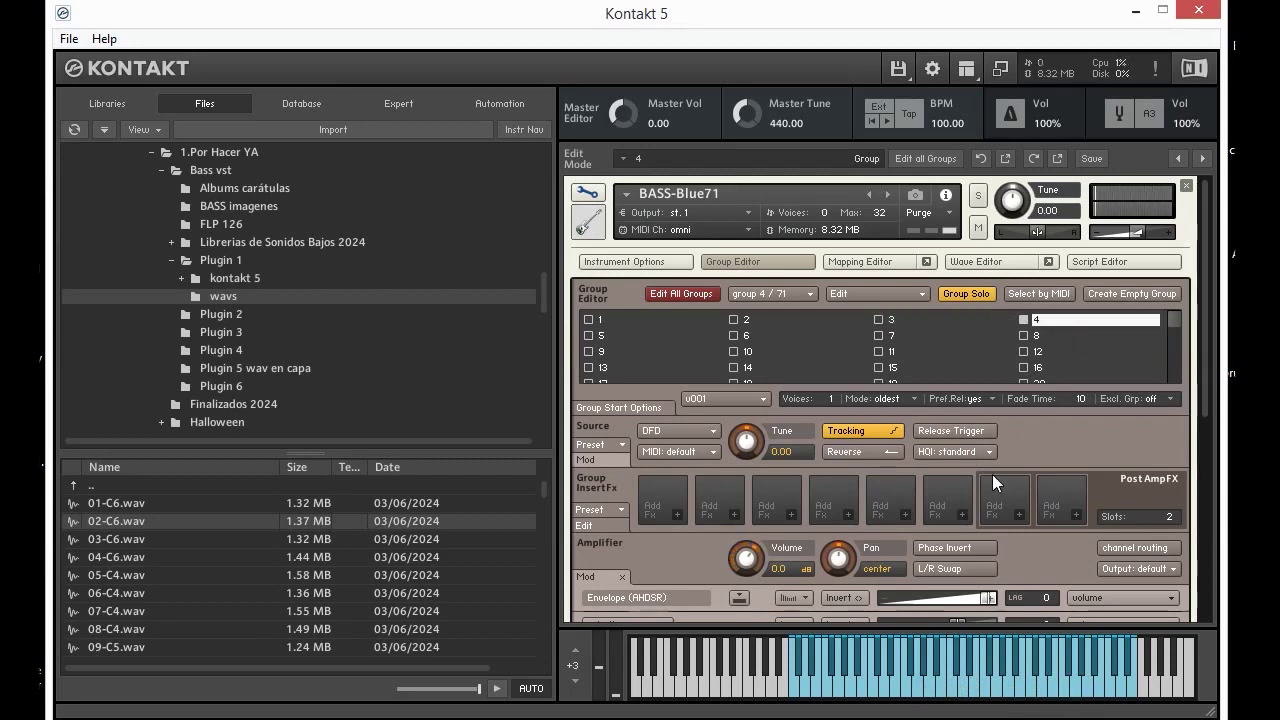
left_click(951, 693)
left_click_drag(956, 693, 1043, 697)
left_click(1087, 693)
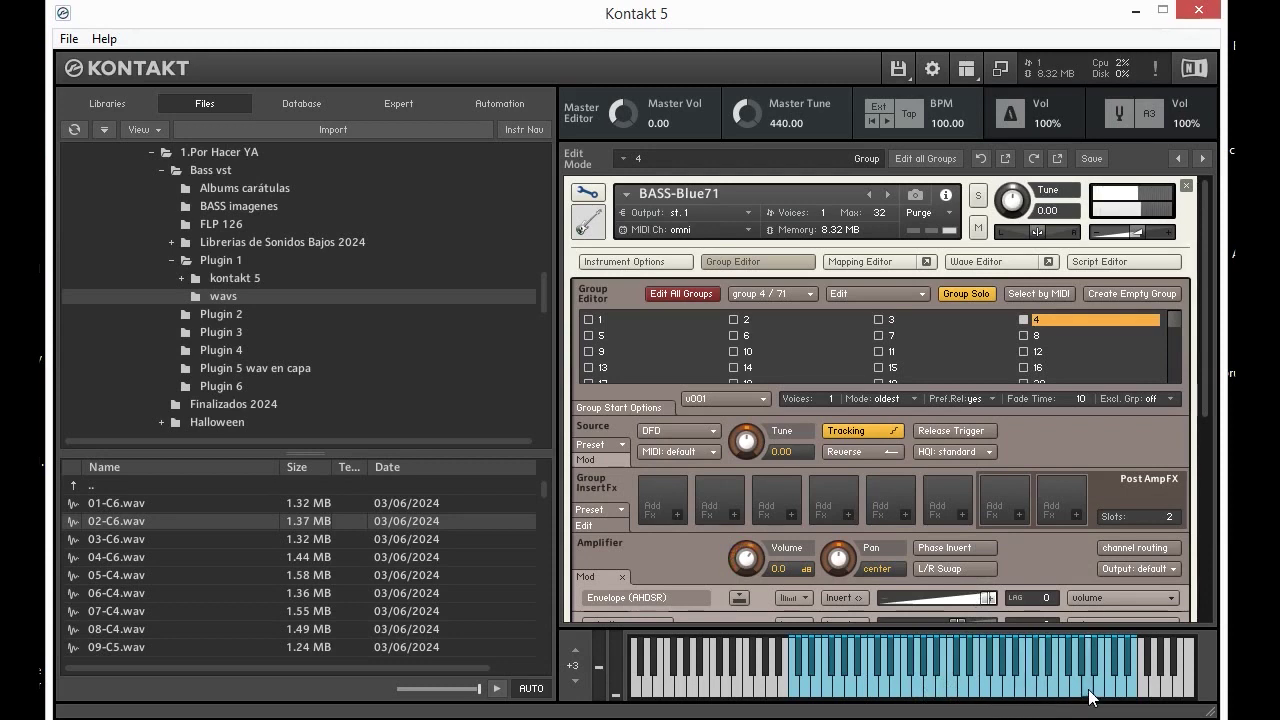
left_click(1089, 690)
left_click(1062, 689)
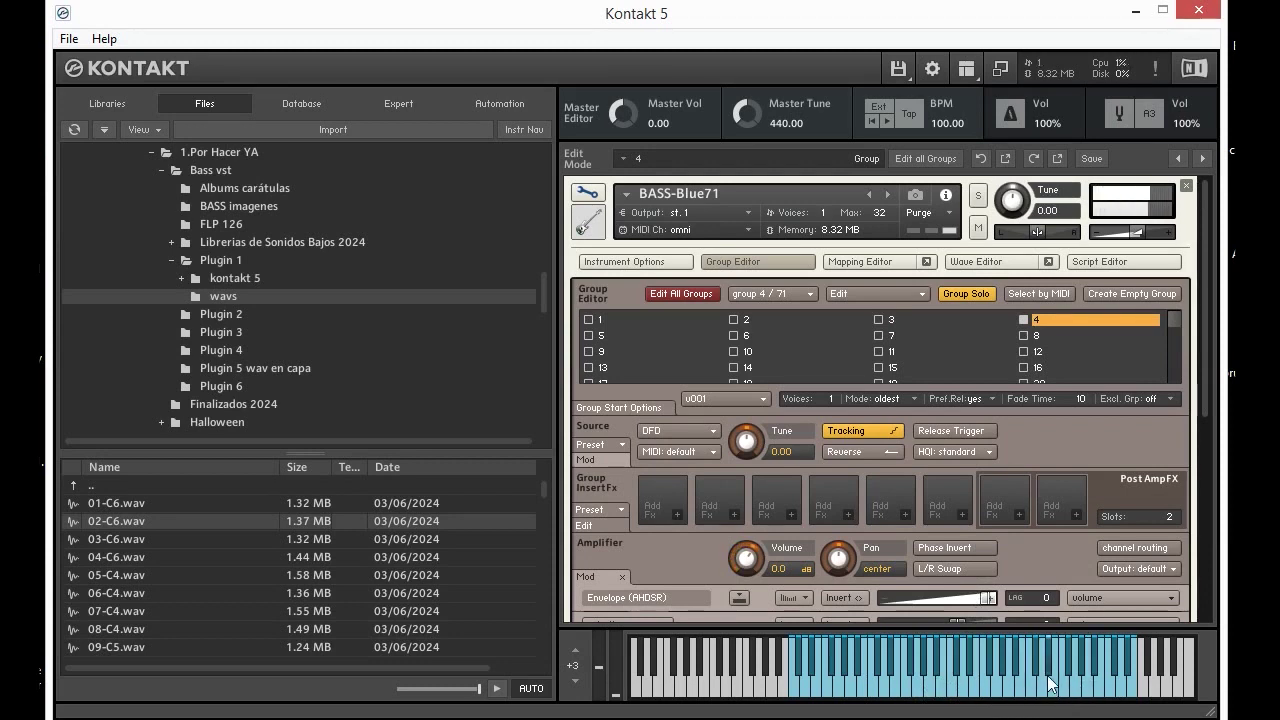
left_click_drag(1049, 684, 905, 694)
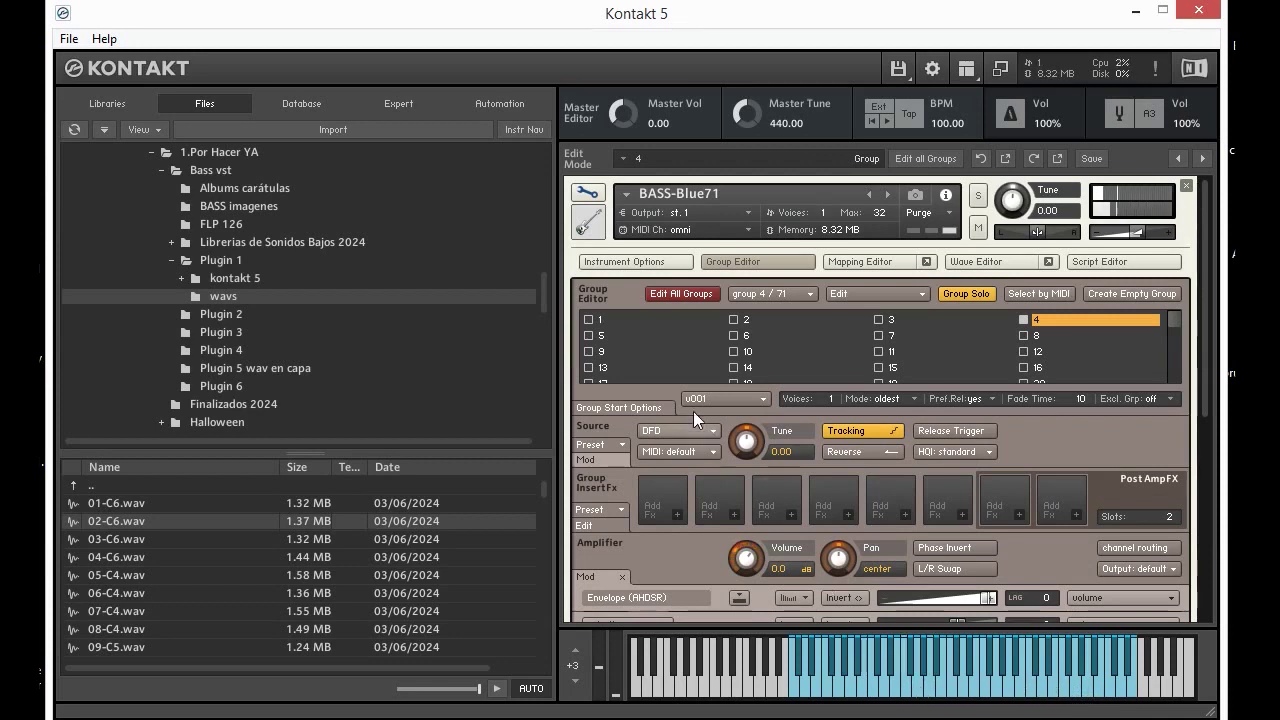
Select group 5 in the Group Editor and audition its bass sound with repeated low notes and higher notes on the virtual keyboard.
left_click(645, 339)
left_click(954, 690)
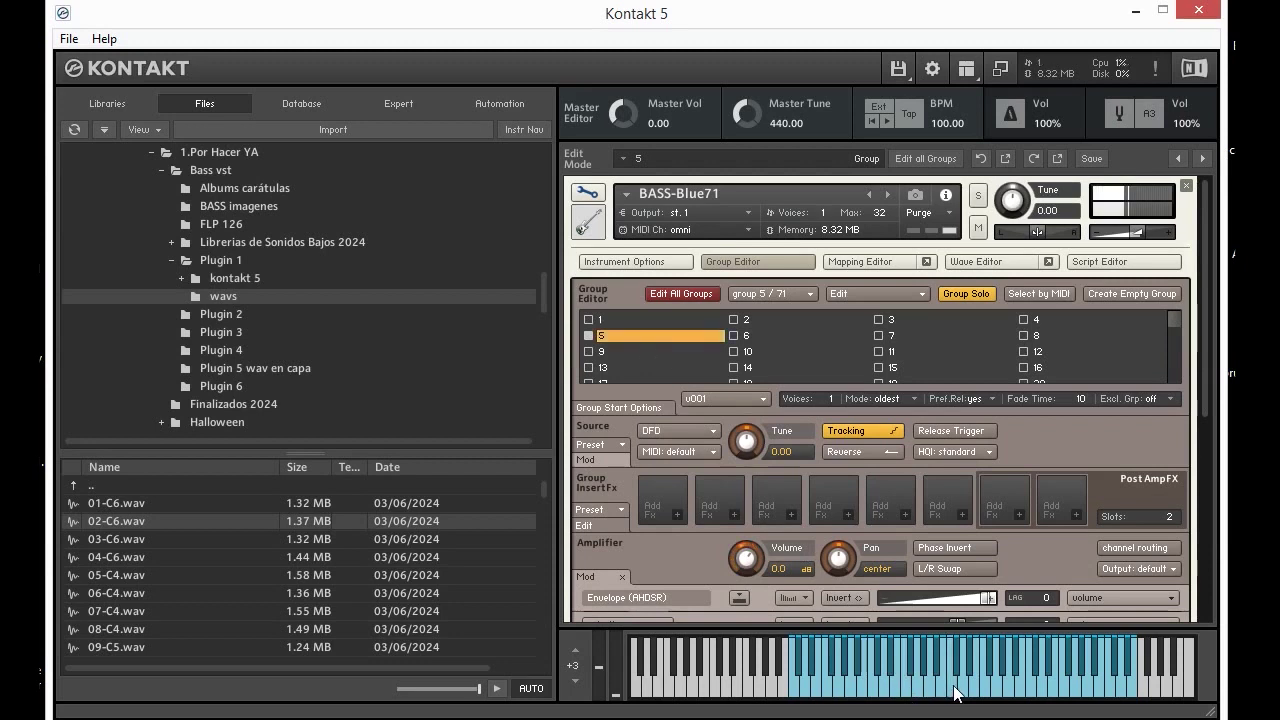
left_click(994, 690)
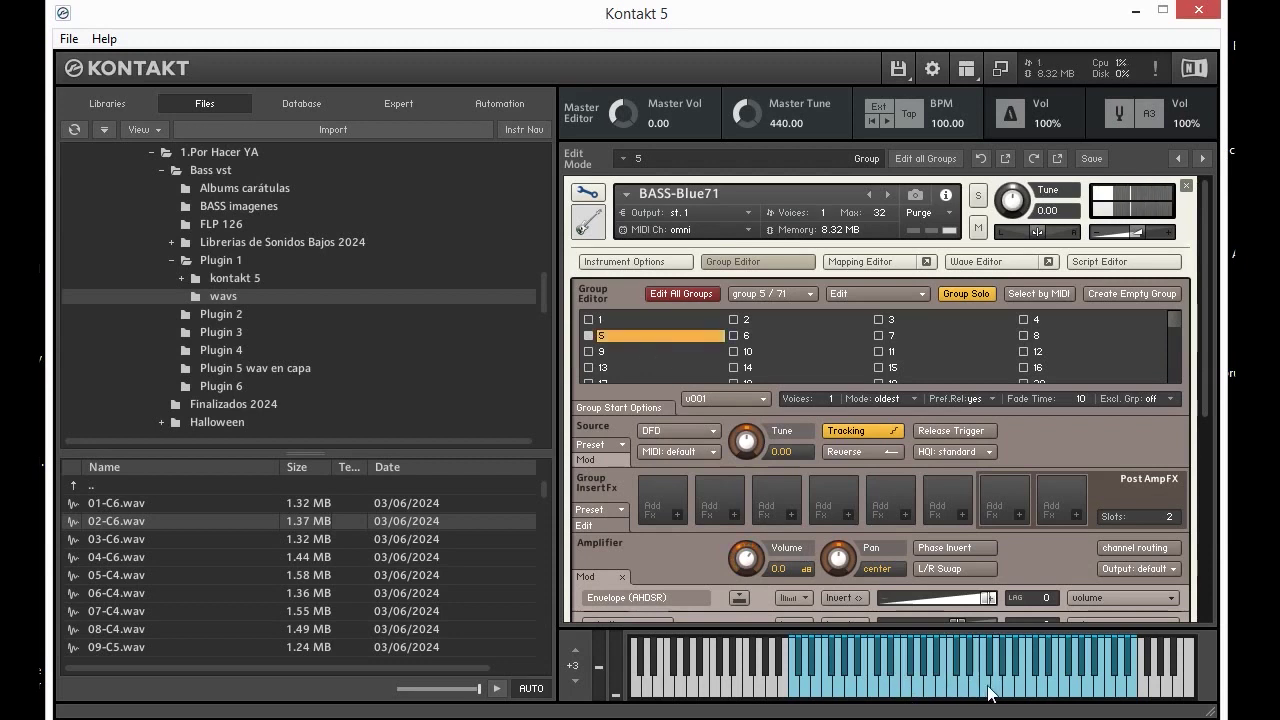
left_click(905, 692)
left_click(905, 692)
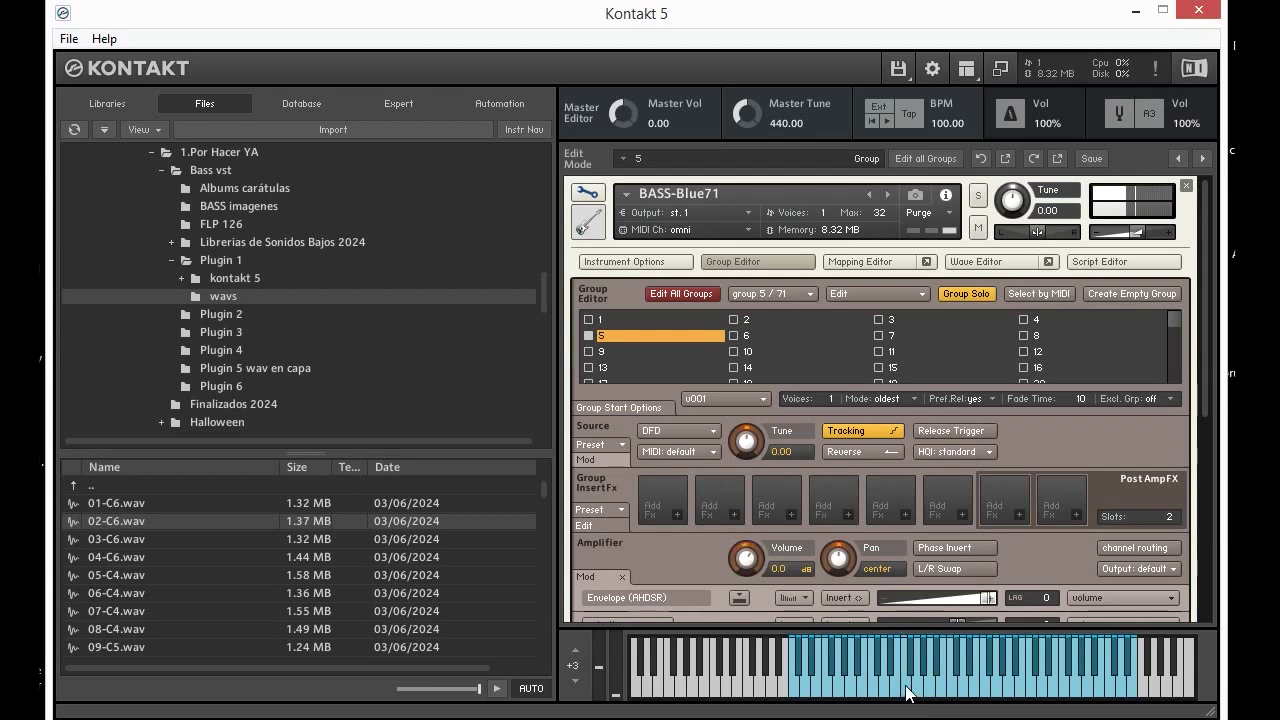
left_click(906, 693)
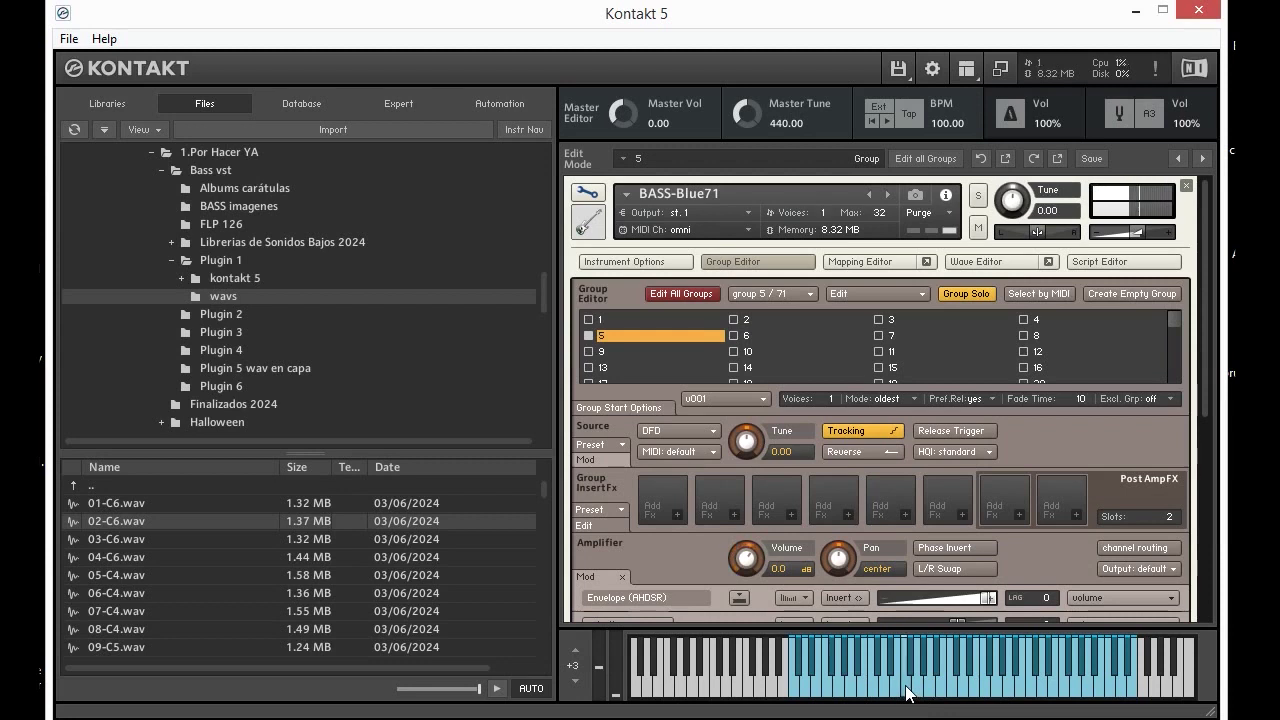
left_click(1040, 688)
left_click(1078, 690)
left_click(1046, 690)
left_click(1054, 688)
left_click(1031, 692)
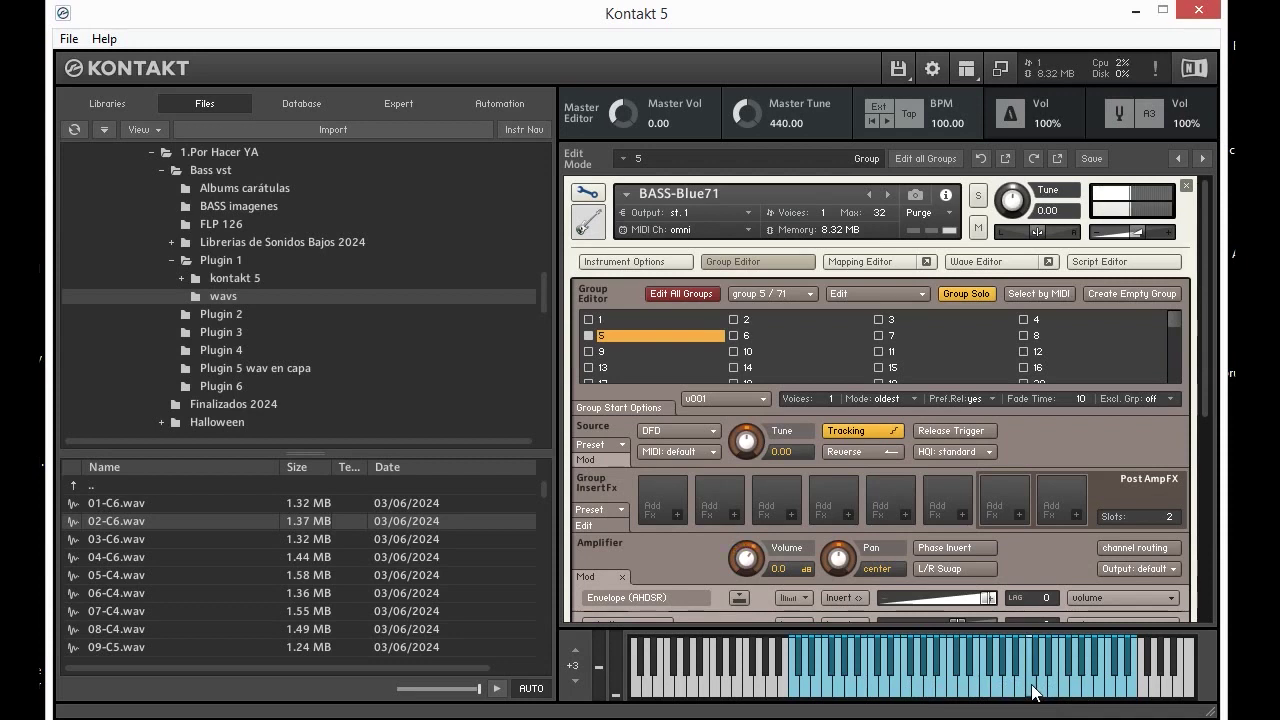
left_click(1022, 690)
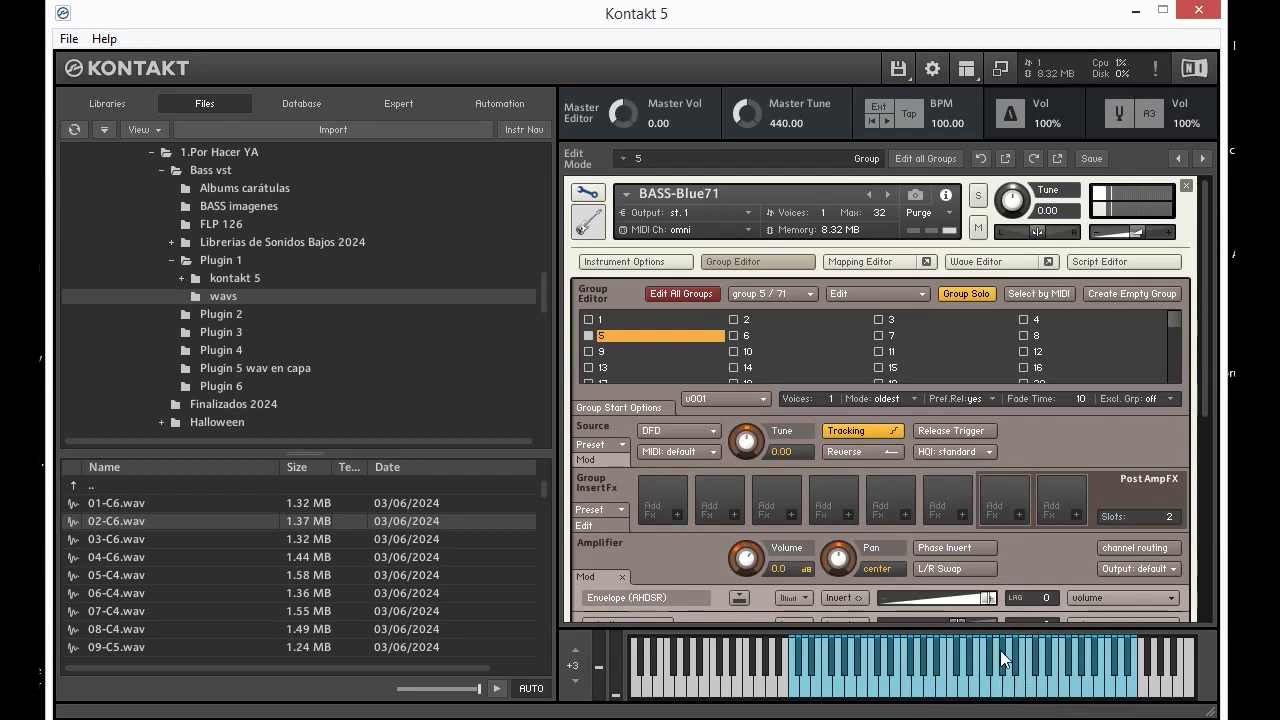
Select group 6 in the Group Editor and audition it with repeated middle and high notes and a descent to low notes on the virtual keyboard.
left_click(778, 335)
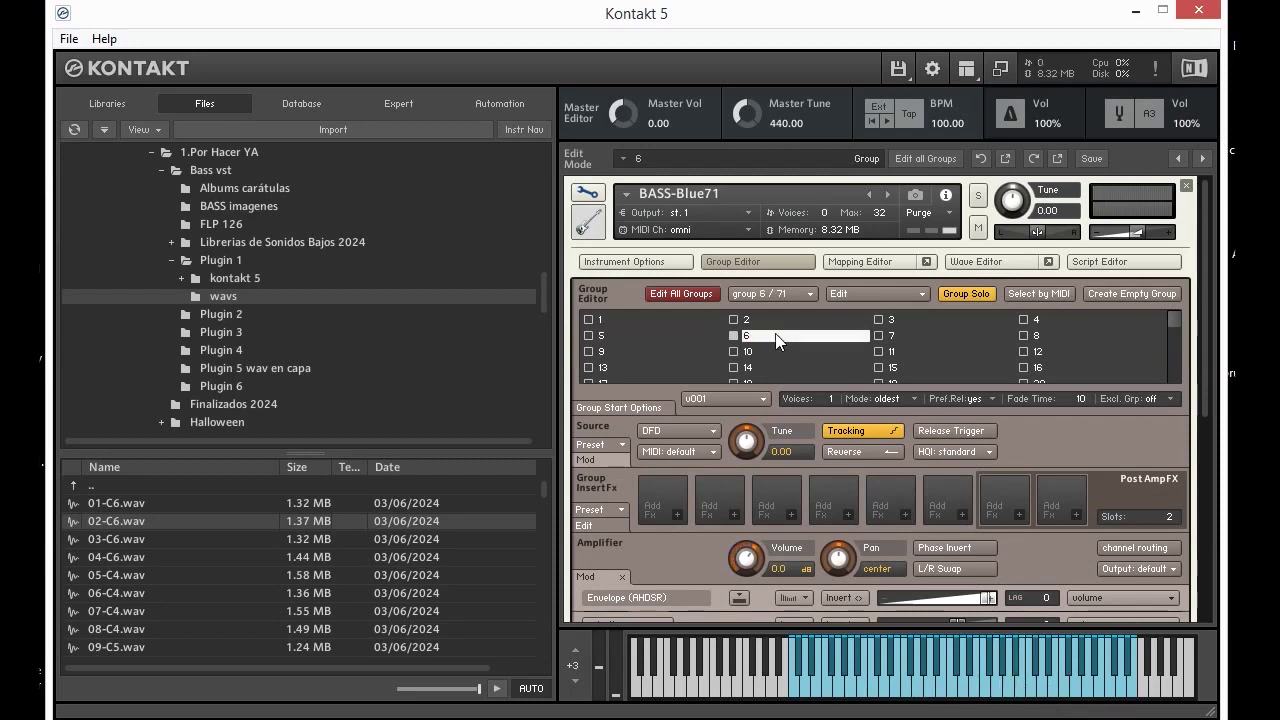
left_click(954, 682)
left_click(956, 694)
left_click(986, 692)
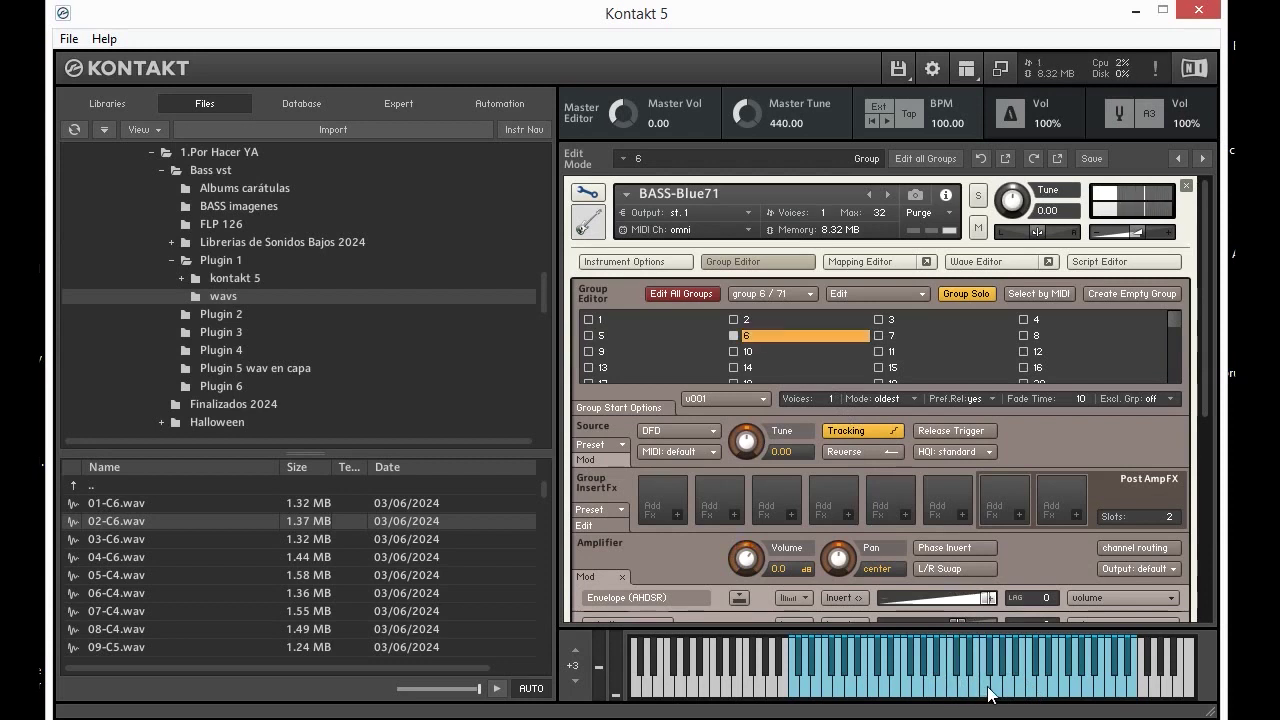
left_click(989, 693)
left_click(1033, 689)
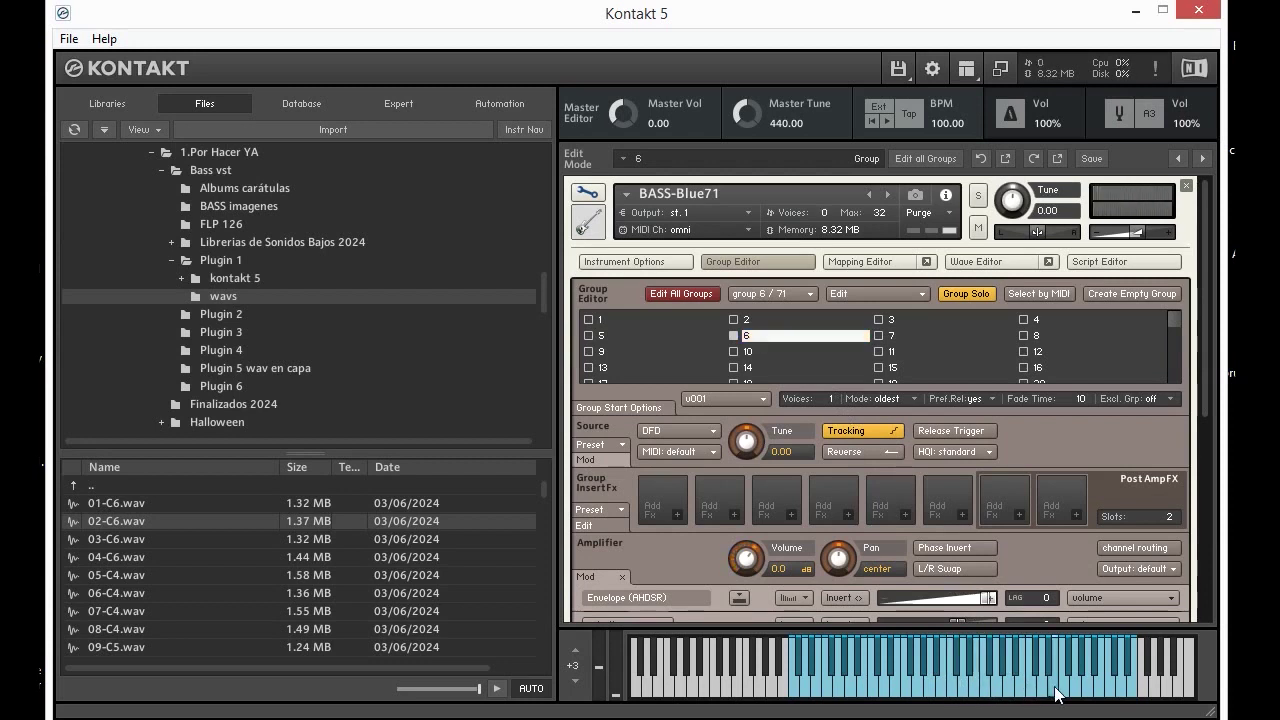
left_click(1016, 683)
left_click(1016, 683)
left_click(1022, 686)
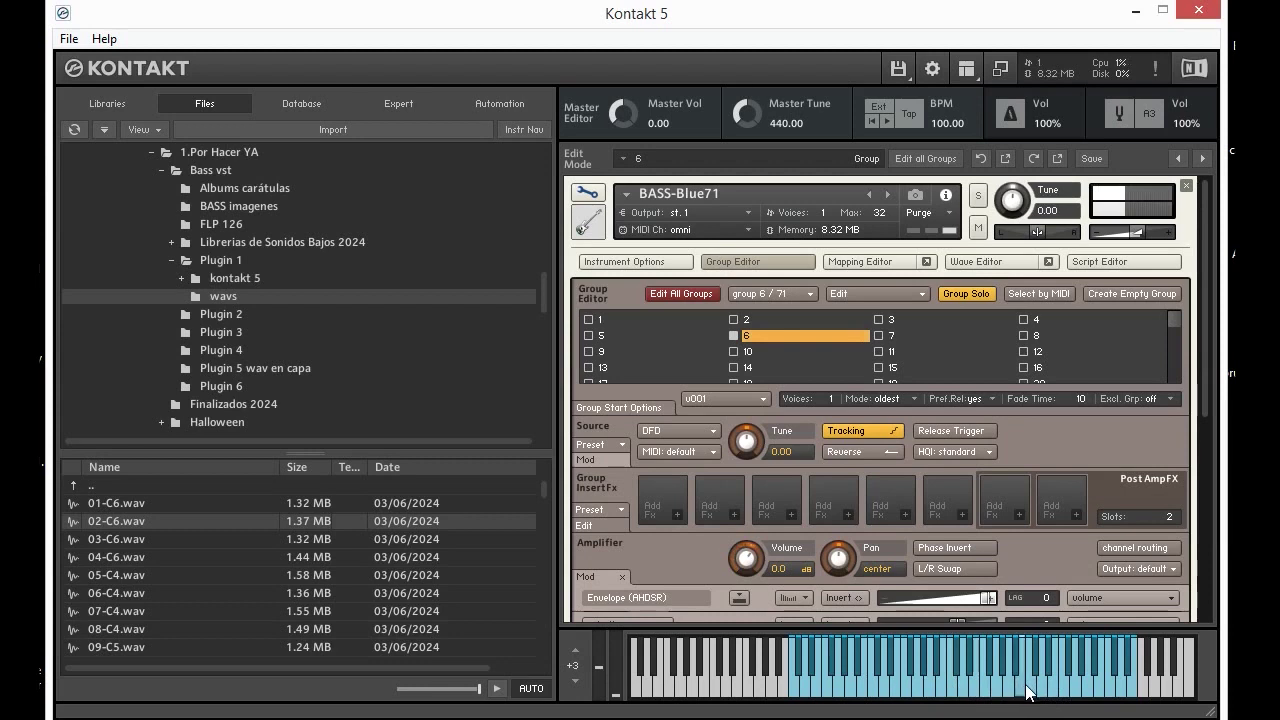
left_click(1022, 685)
left_click(931, 691)
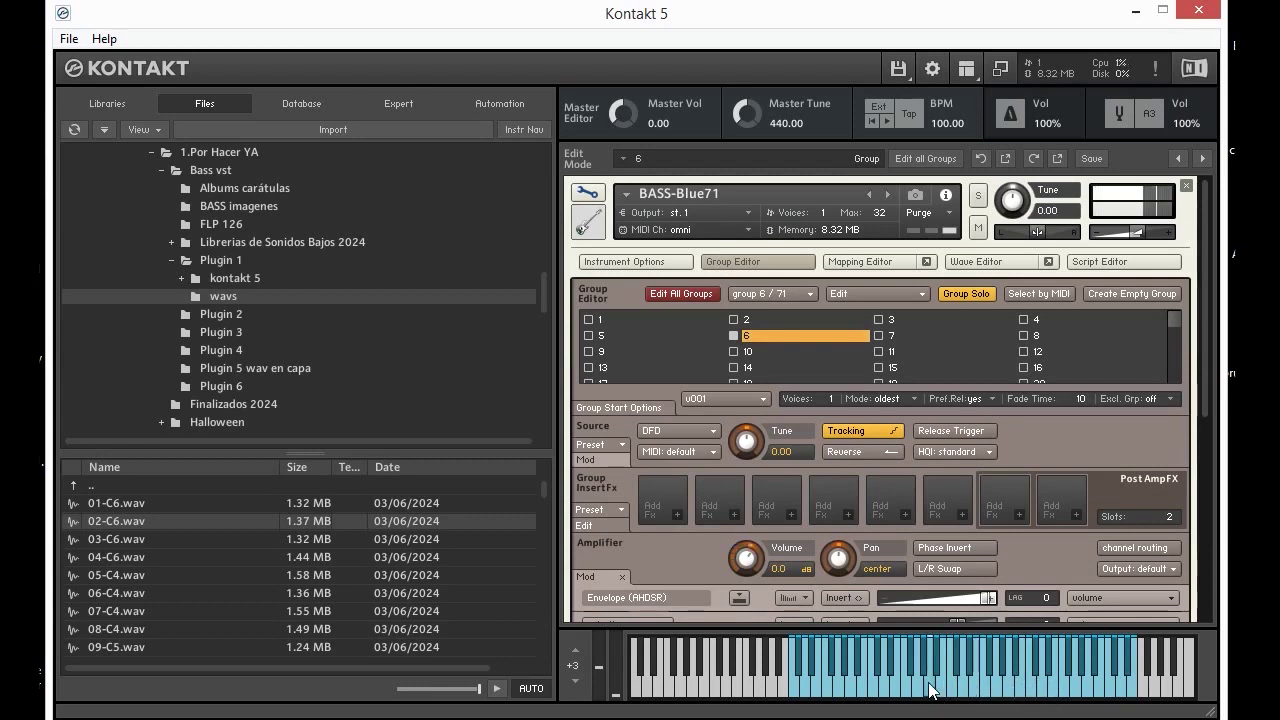
left_click(896, 691)
left_click(884, 694)
left_click(870, 688)
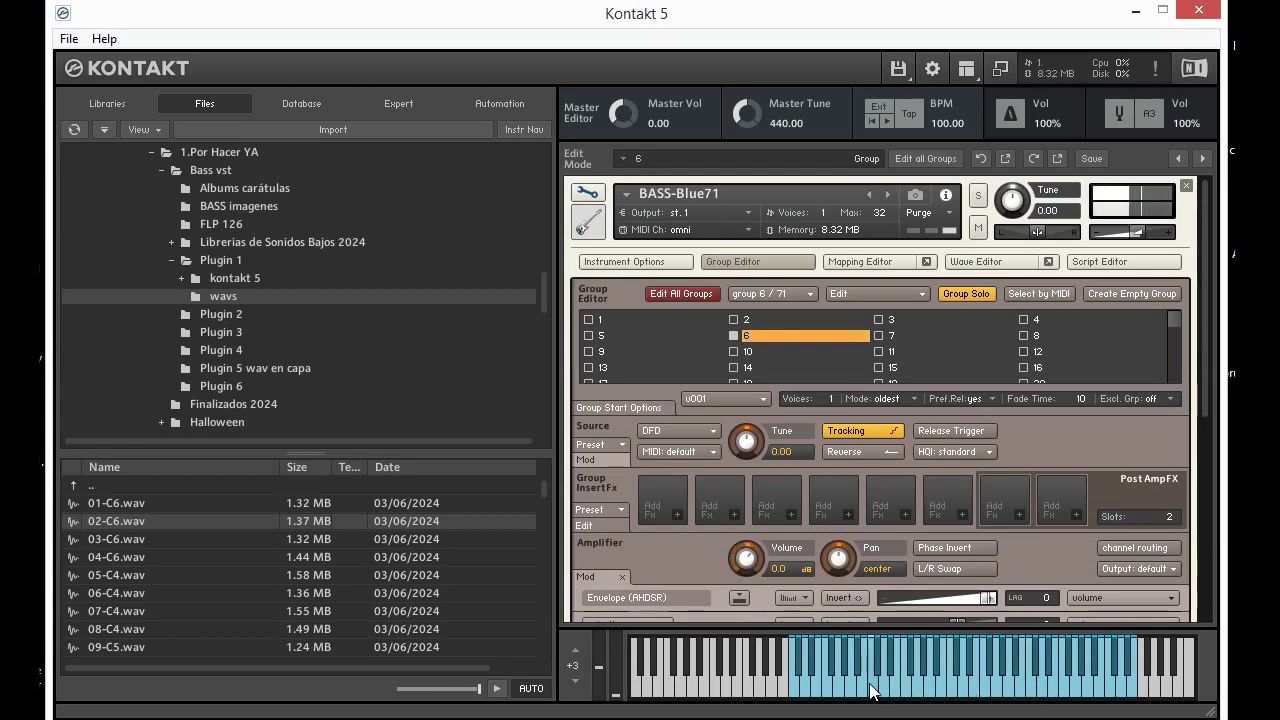
left_click(827, 687)
left_click(826, 687)
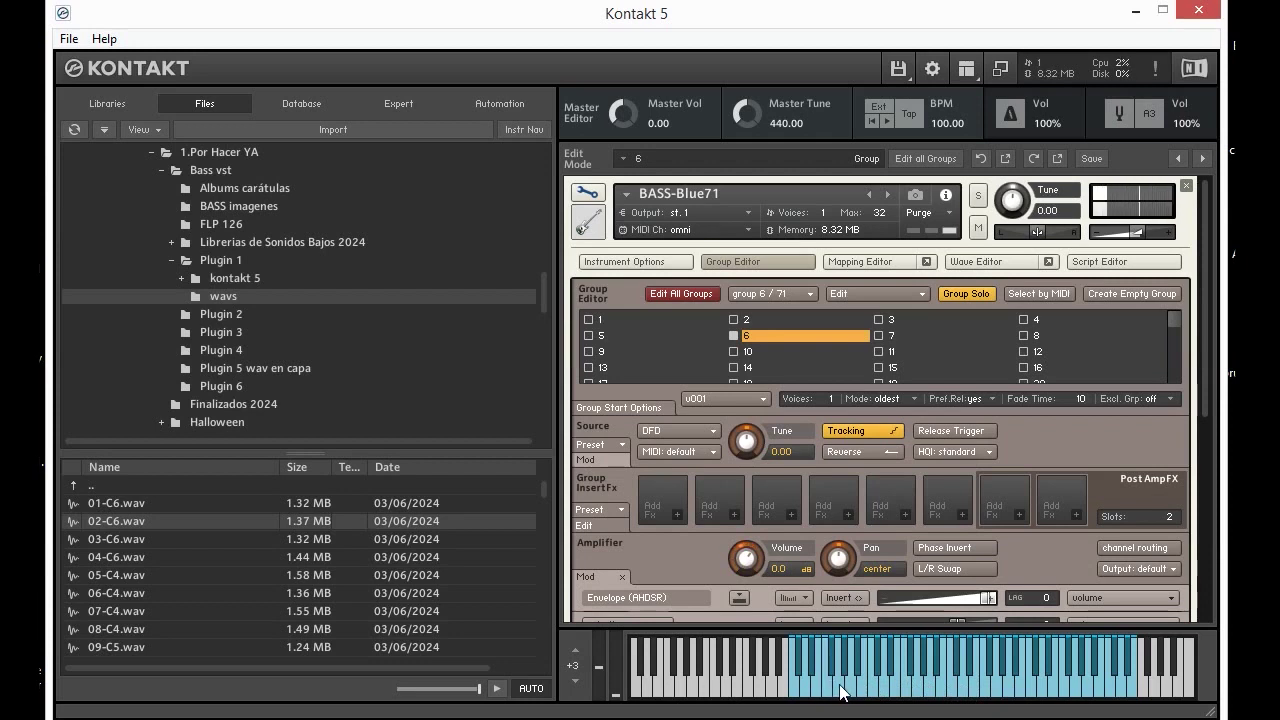
left_click(841, 690)
left_click(864, 690)
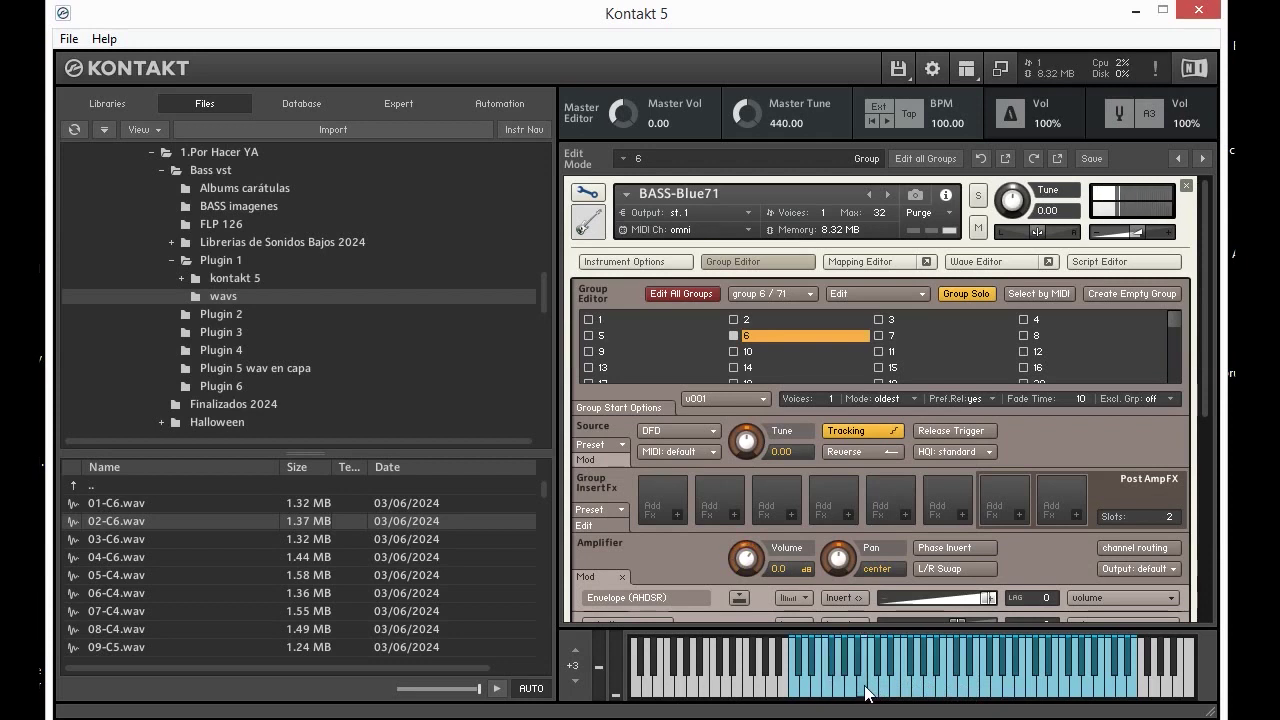
Select group 7 in the Group Editor and audition it with repeated middle notes, a short downward slide and higher notes.
left_click(926, 336)
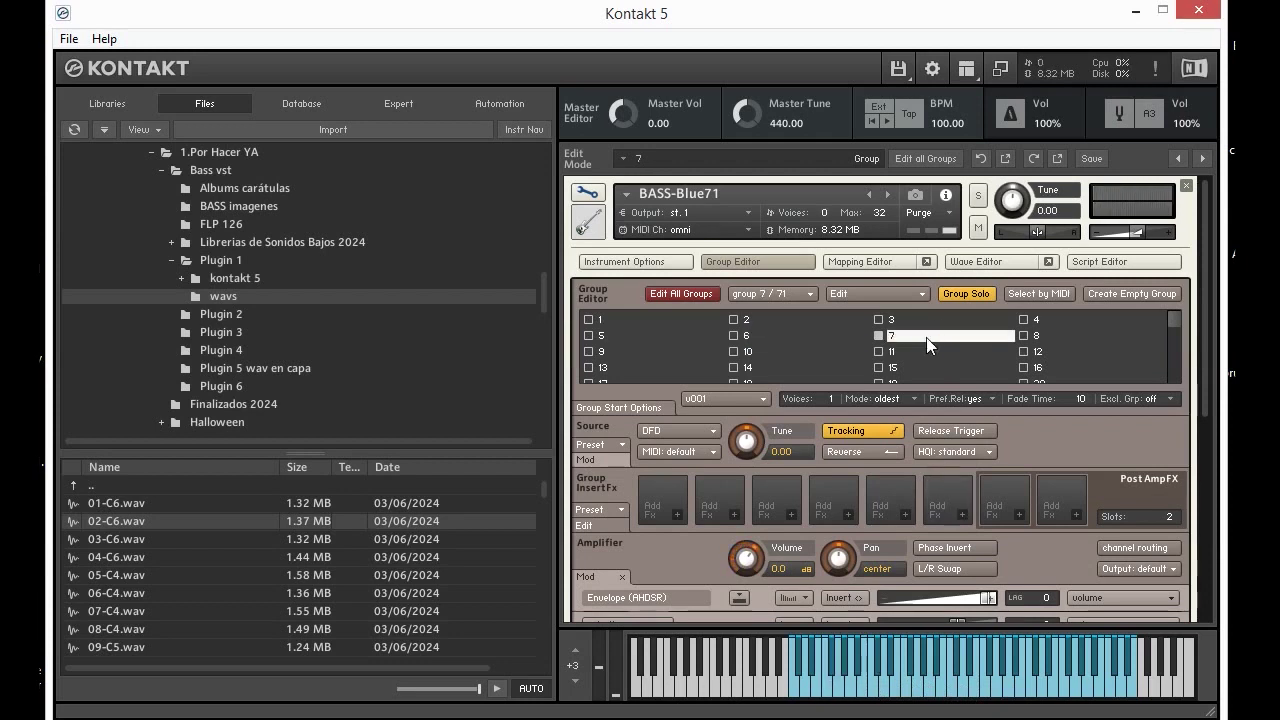
left_click(954, 690)
left_click(950, 690)
left_click_drag(950, 688, 933, 687)
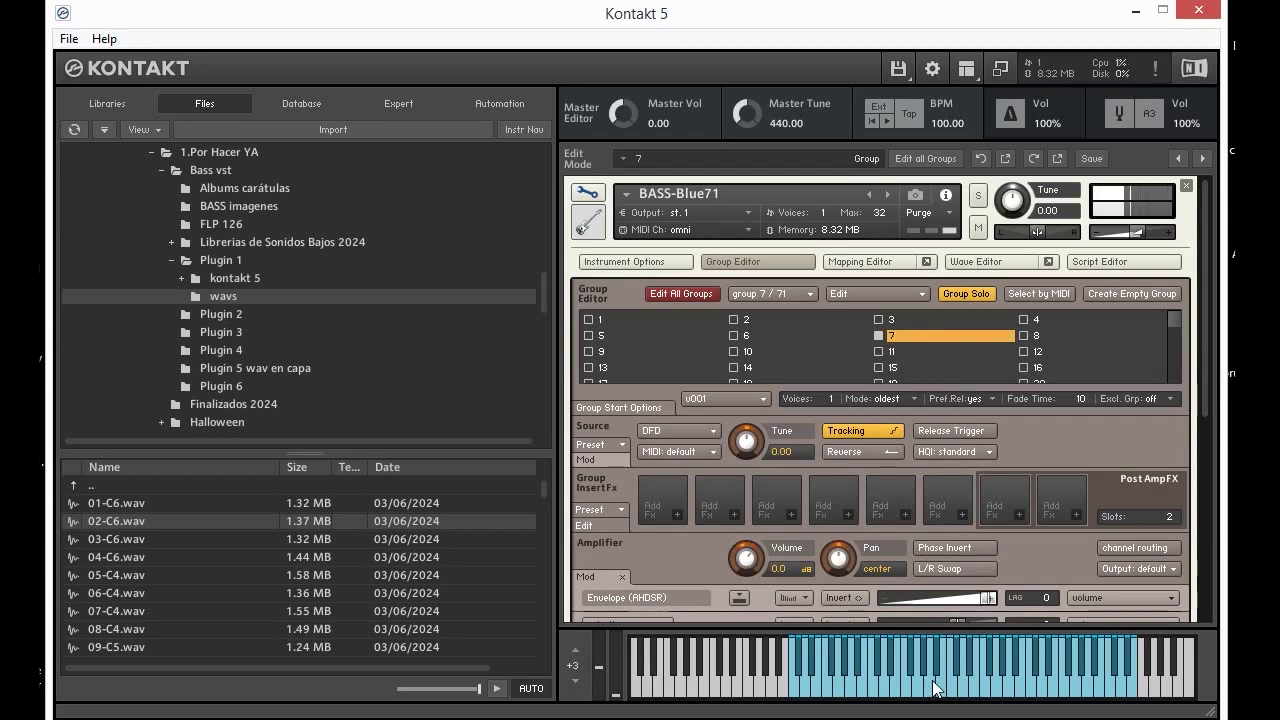
left_click(991, 687)
left_click(1013, 689)
left_click(1012, 686)
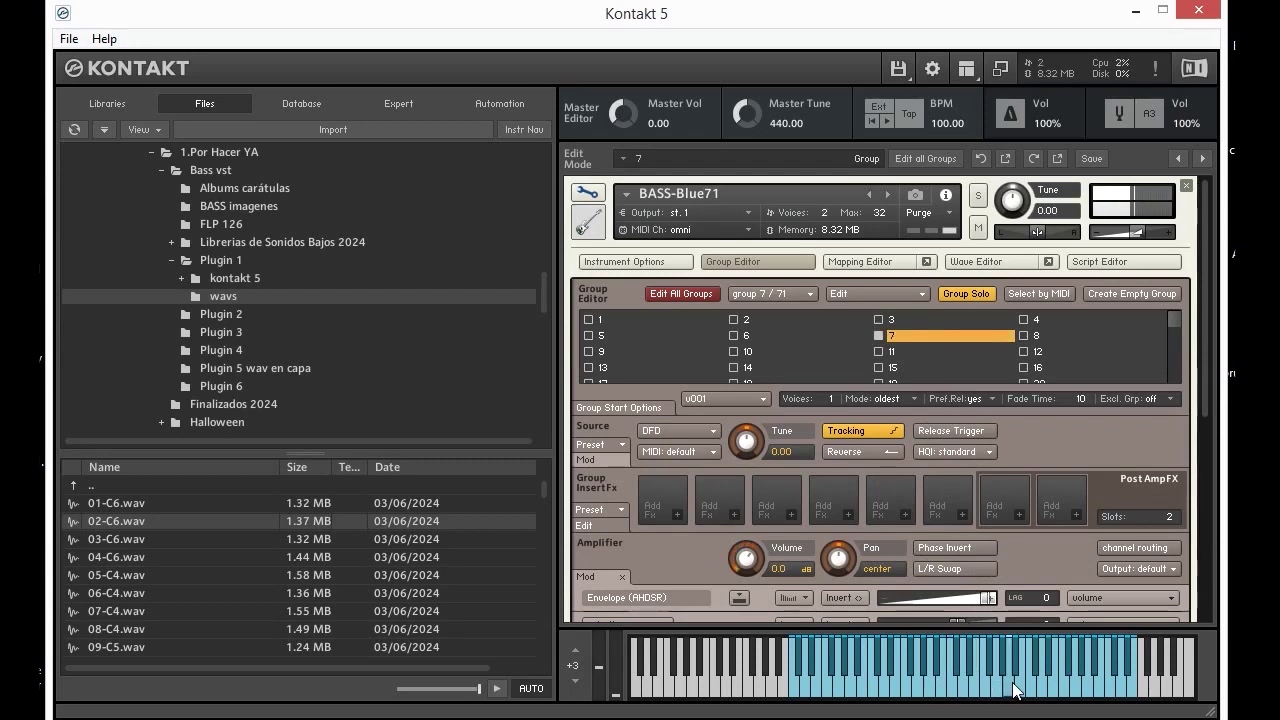
Select group 9 in the Group Editor and audition it with rising low-to-middle notes and repeated white- and black-key notes.
left_click(630, 356)
left_click(855, 688)
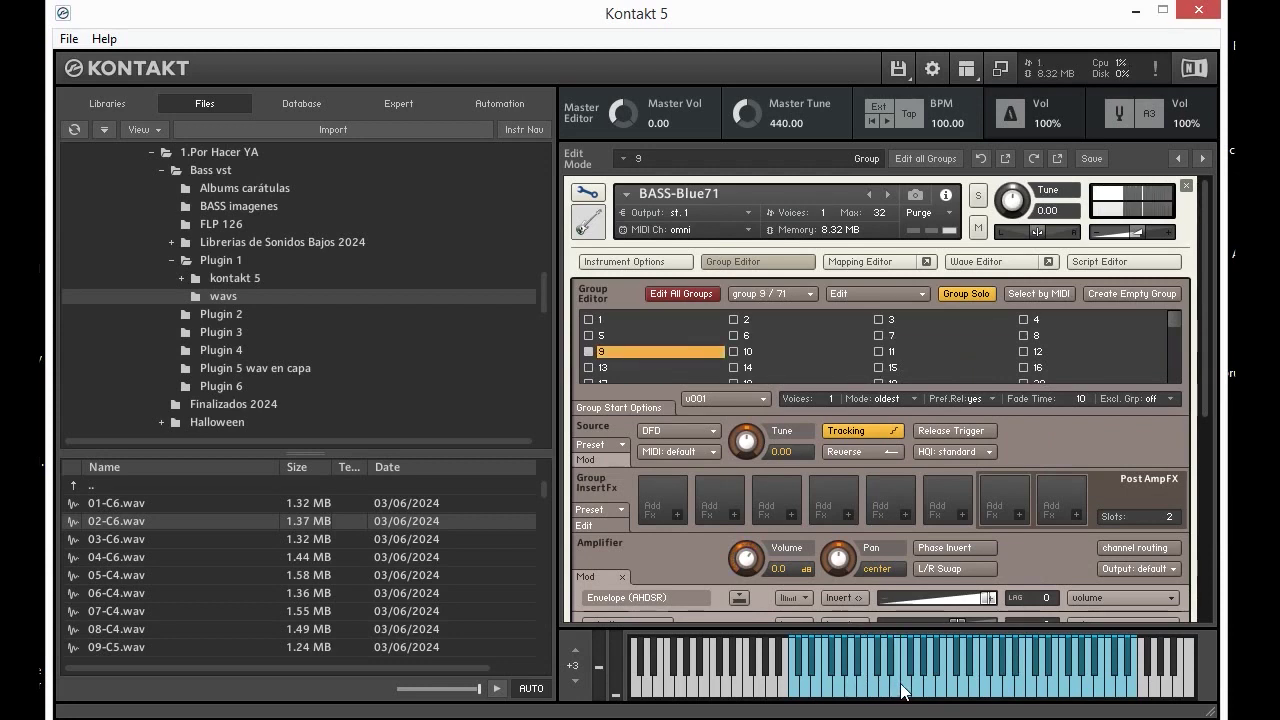
left_click(897, 692)
left_click(921, 691)
left_click(946, 687)
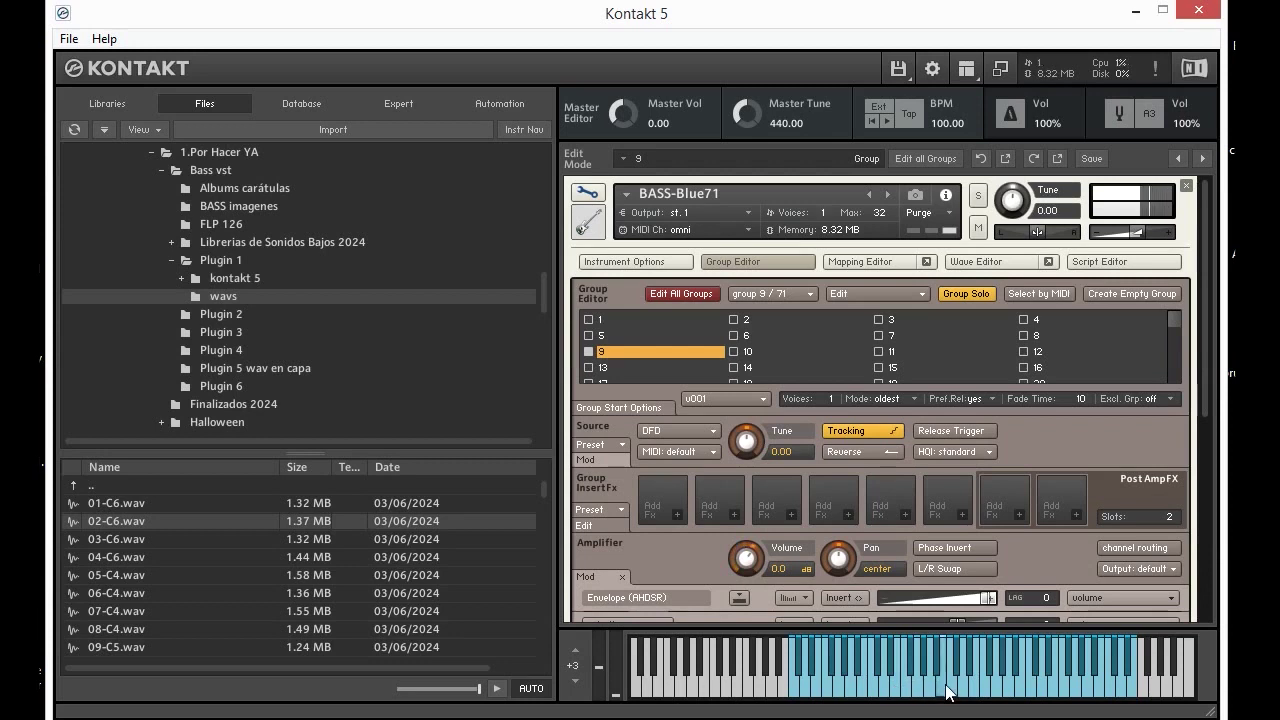
left_click(954, 686)
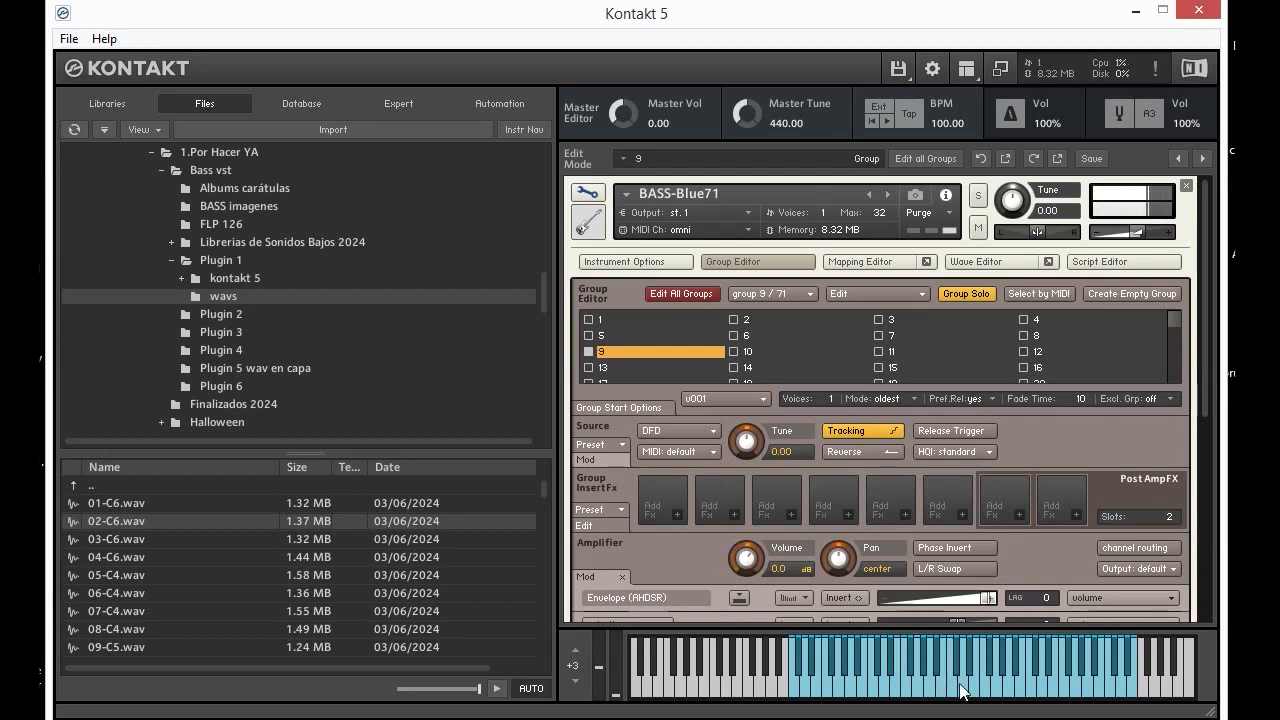
left_click(962, 684)
left_click(962, 683)
left_click(944, 684)
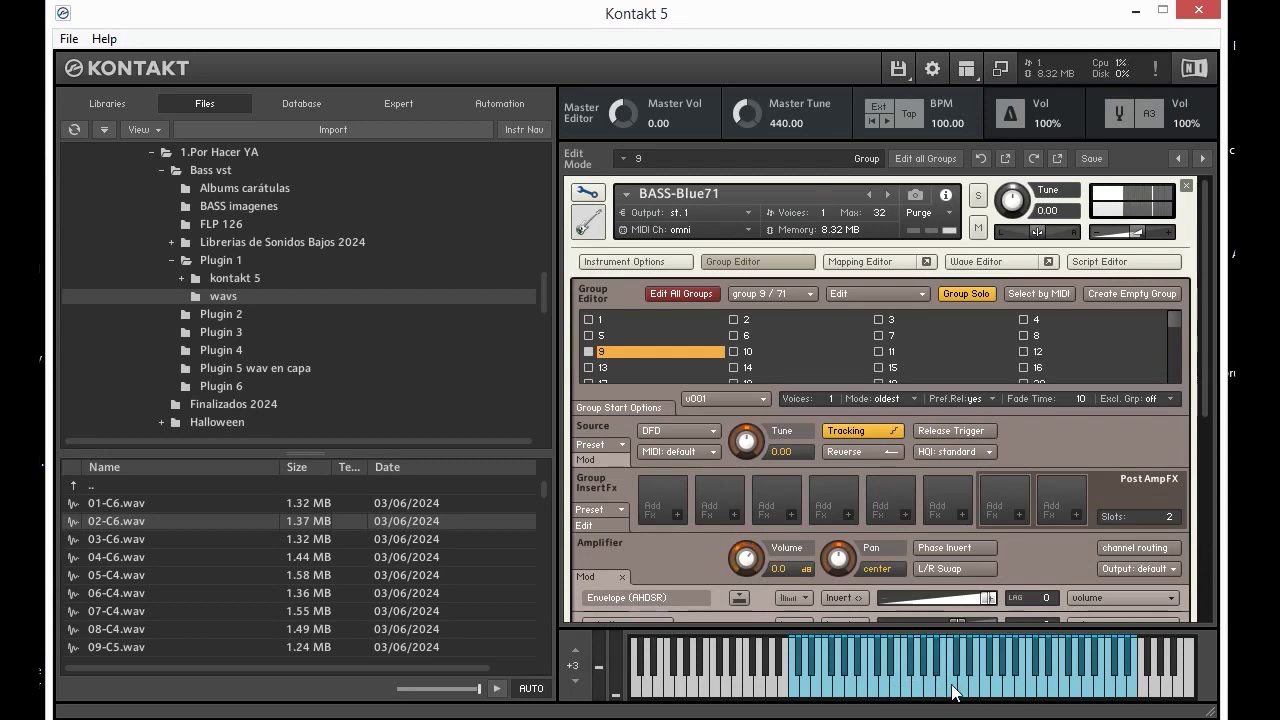
left_click(951, 687)
left_click(946, 677)
left_click(949, 650)
left_click(948, 644)
left_click(948, 644)
left_click(948, 643)
left_click(955, 642)
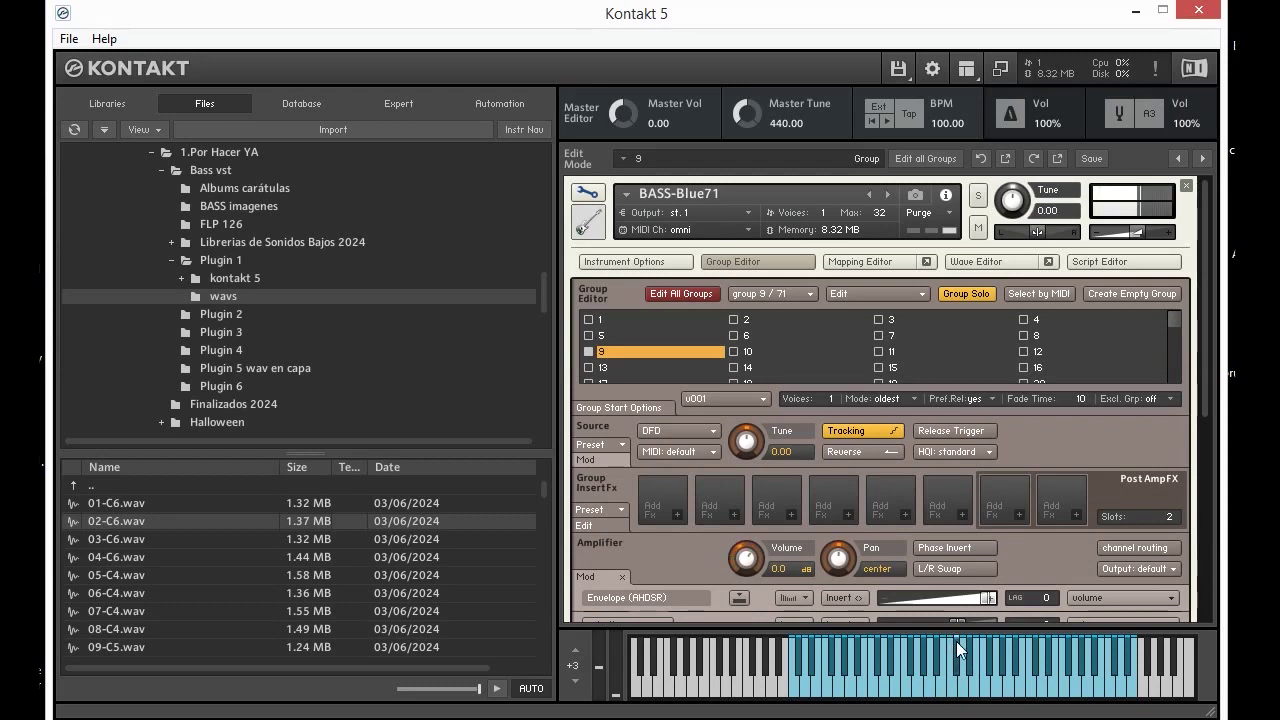
left_click(954, 648)
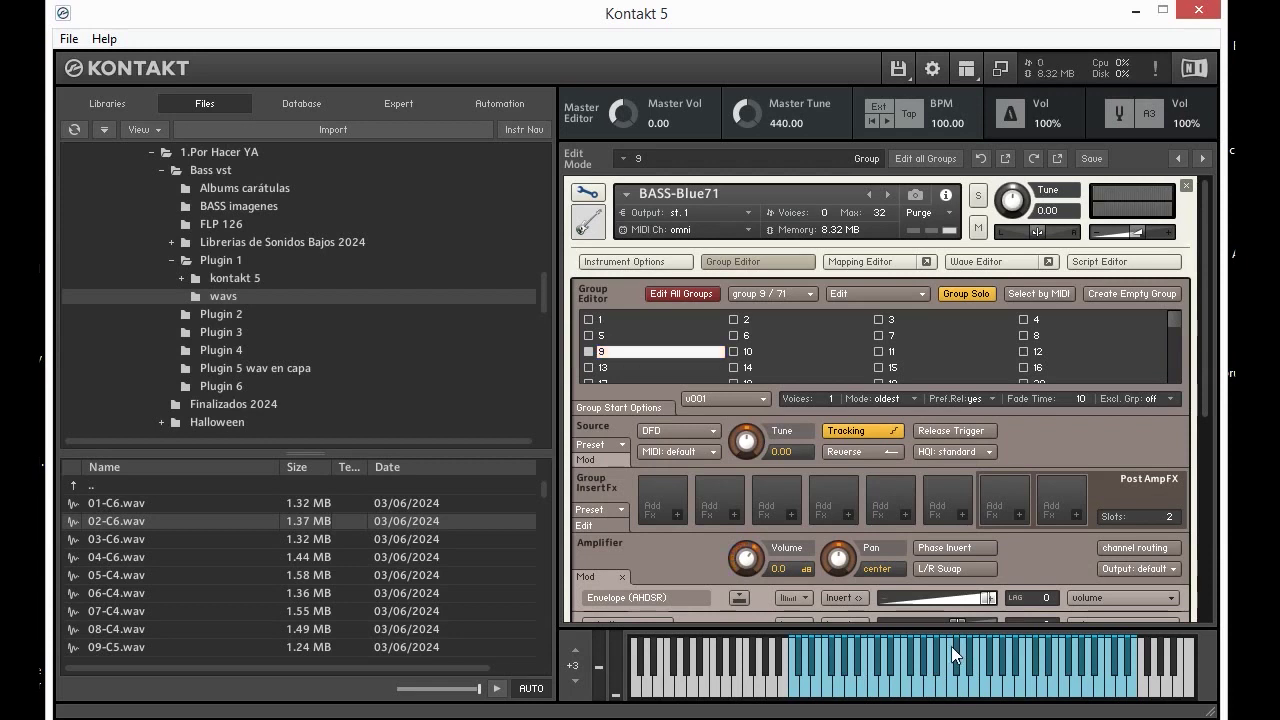
left_click(950, 646)
left_click(950, 658)
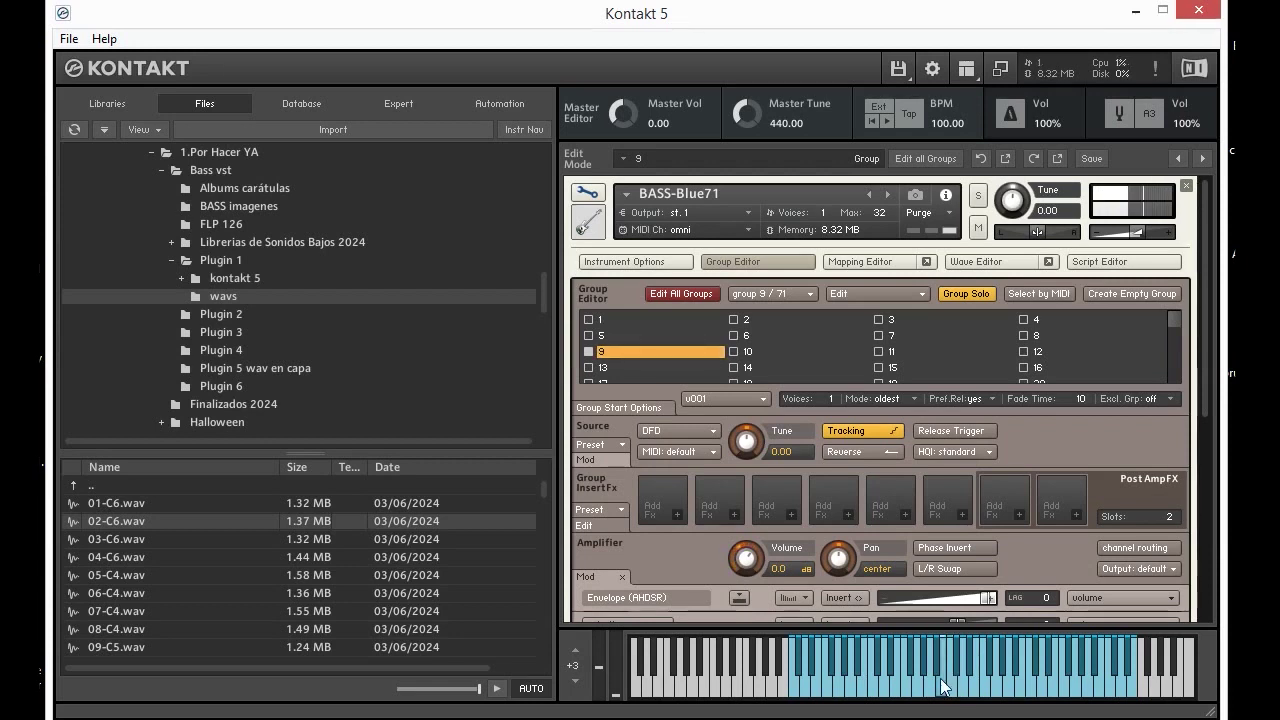
left_click(940, 686)
left_click(939, 686)
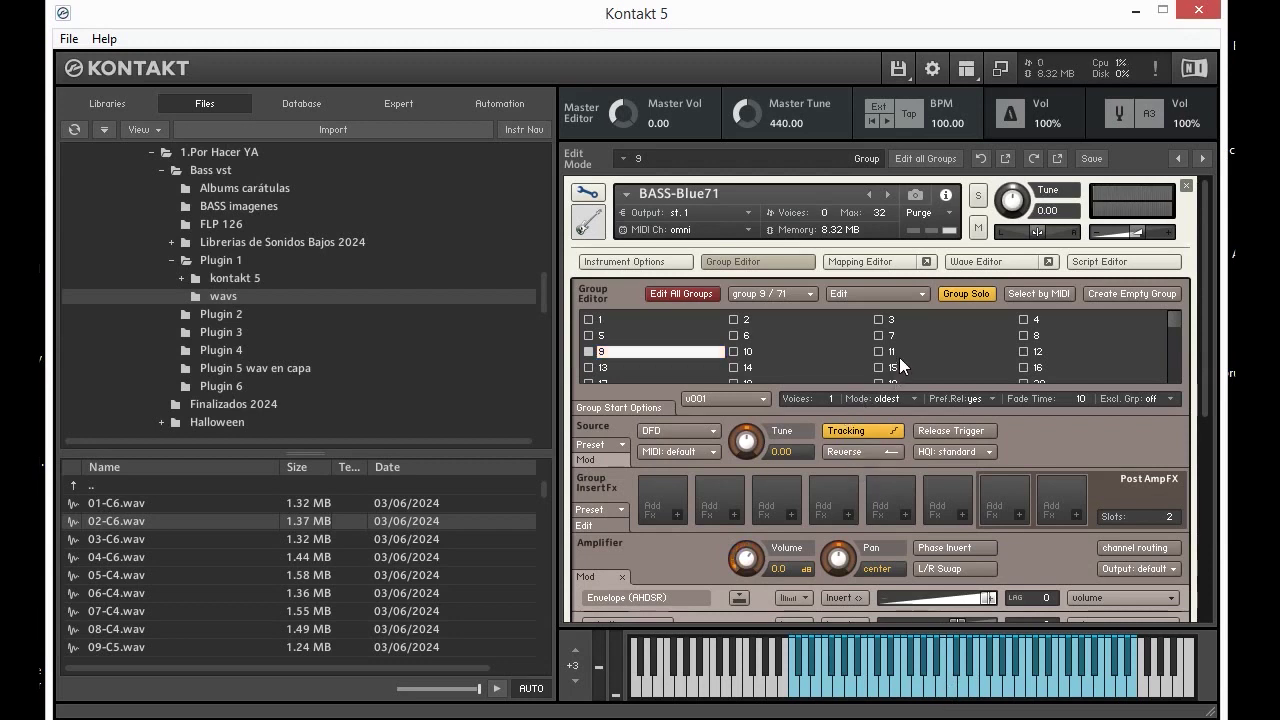
Select group 11 in the Group Editor and audition its bass sound with a few high, middle and low notes on the virtual keyboard.
left_click(900, 353)
left_click(968, 697)
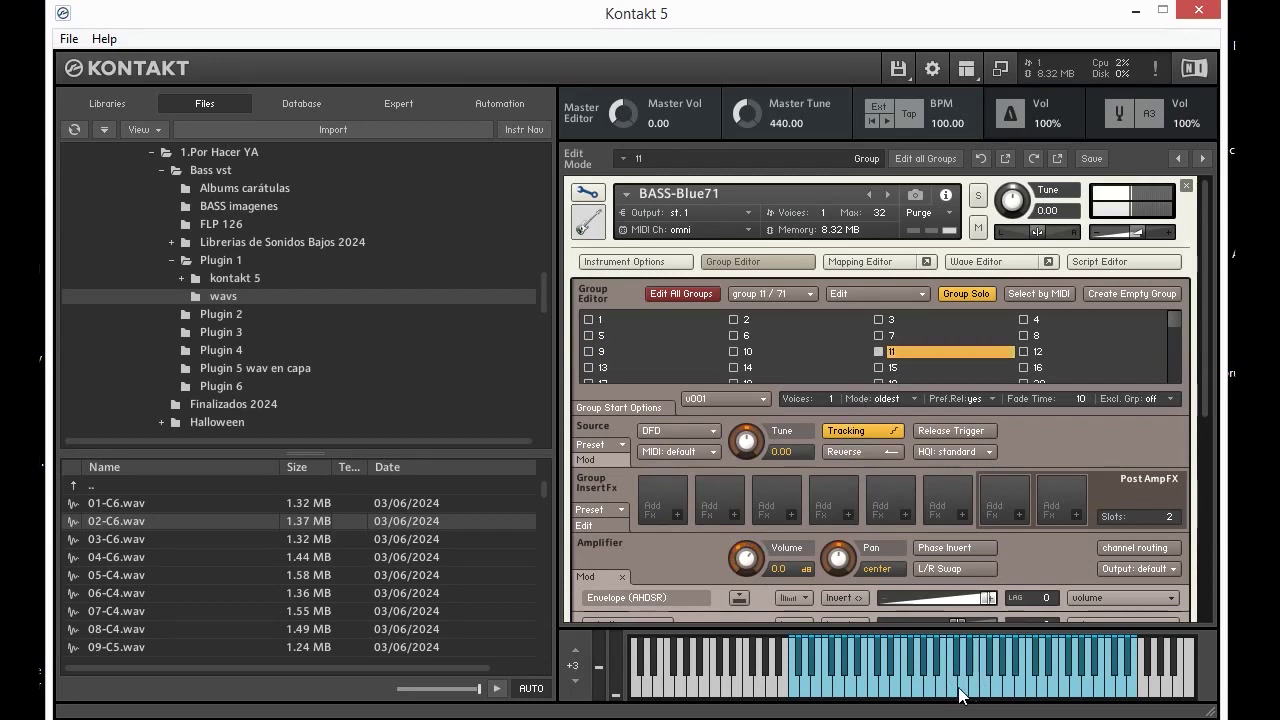
left_click(999, 688)
left_click(919, 693)
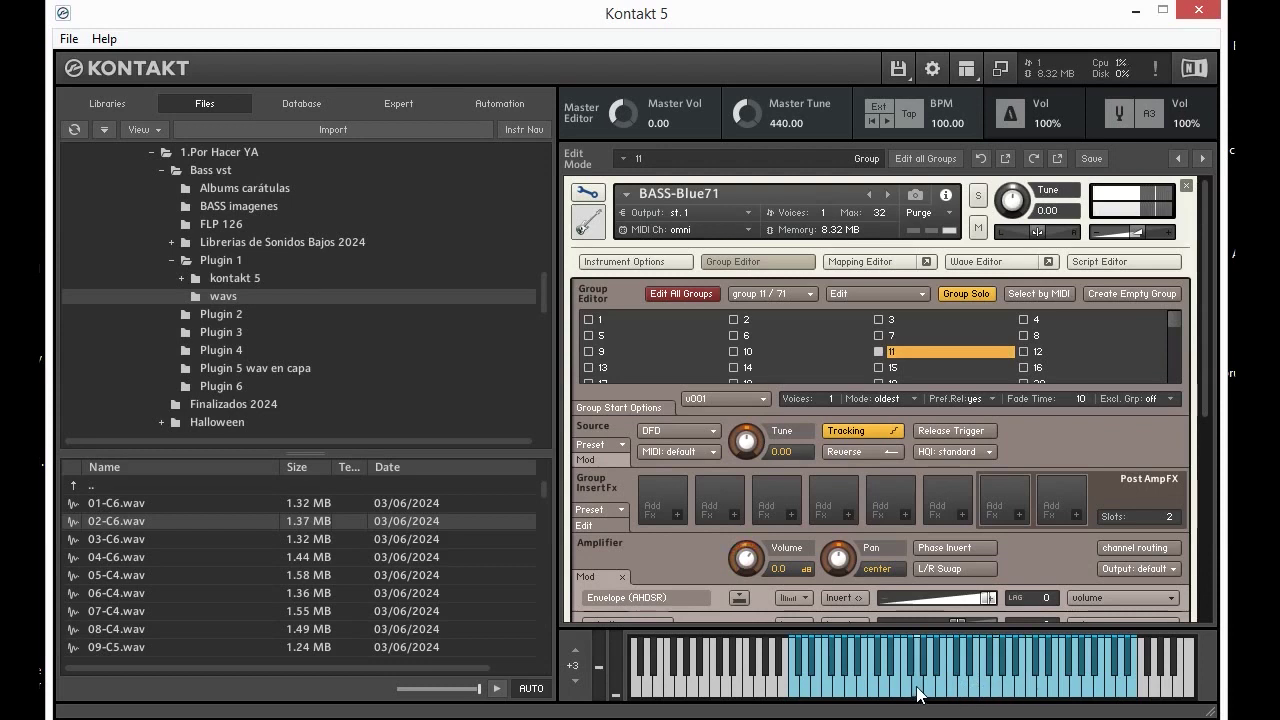
left_click(906, 688)
left_click(873, 690)
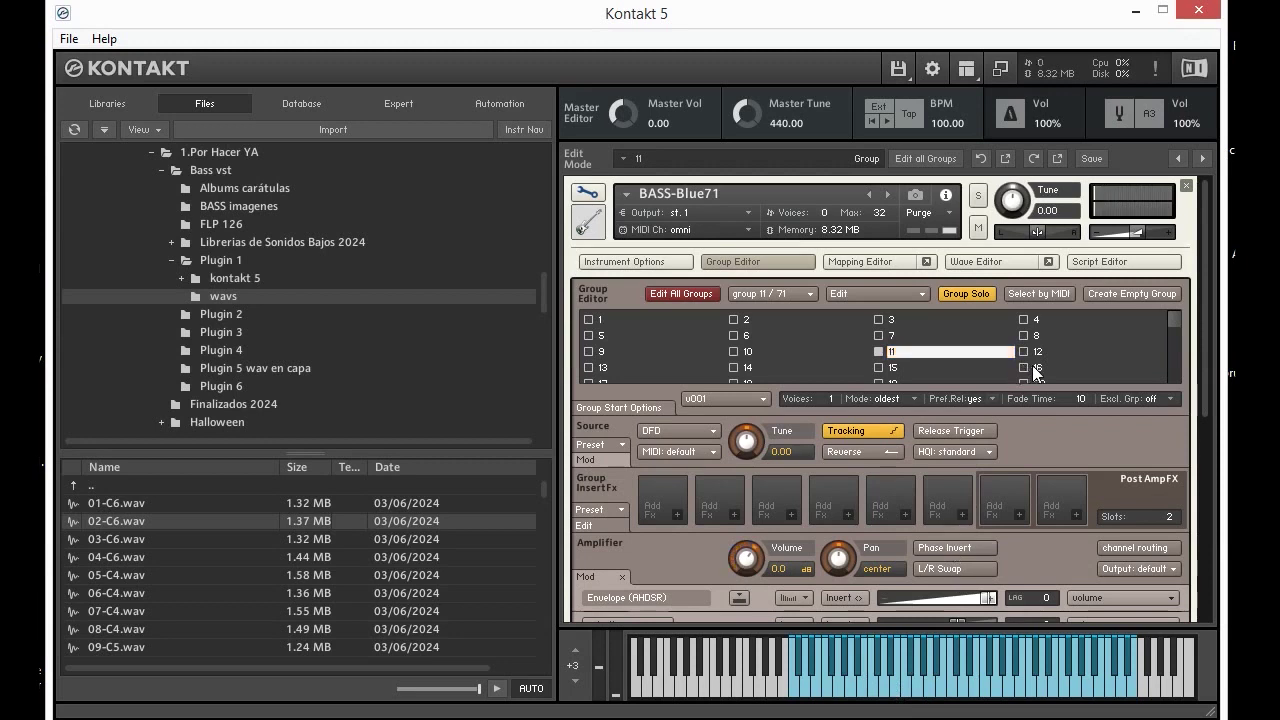
Audition group 16 with a downward run, and group 14 with rising single notes and a downward run on the virtual keyboard.
left_click(1036, 367)
mouse_move(955, 690)
left_mouse_down()
mouse_move(1037, 683)
mouse_move(893, 695)
left_mouse_up()
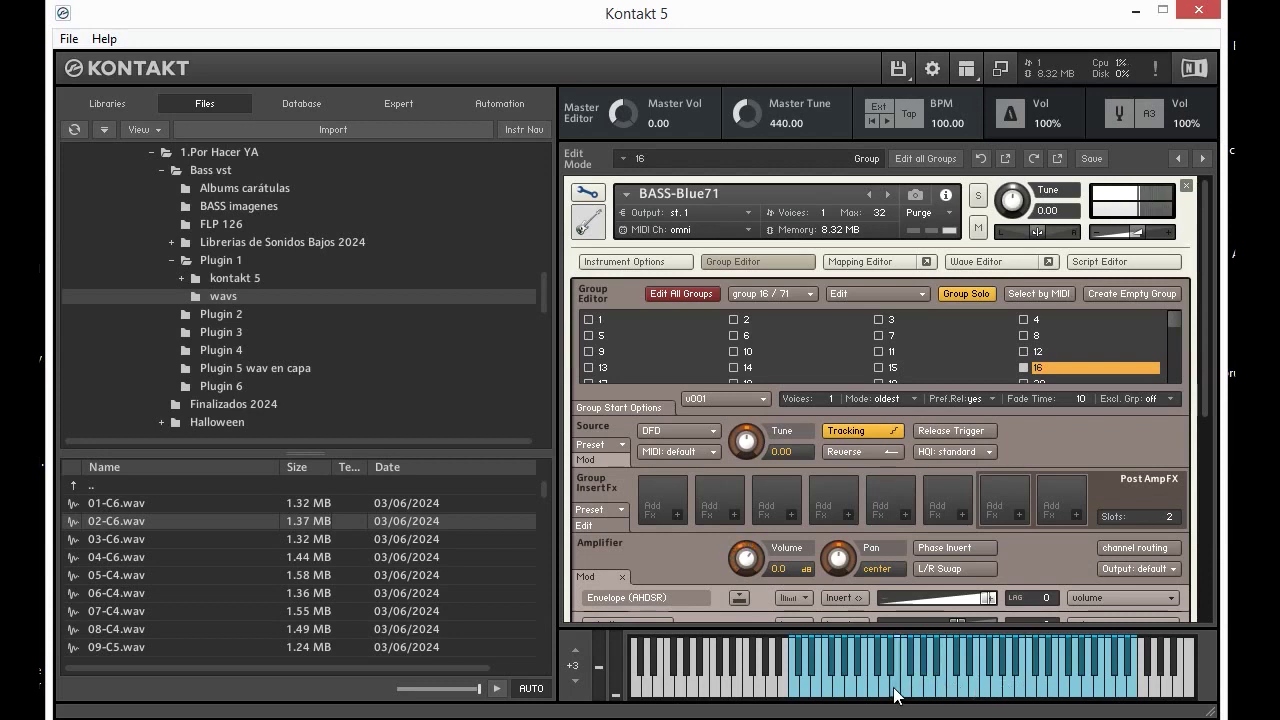
left_click(759, 369)
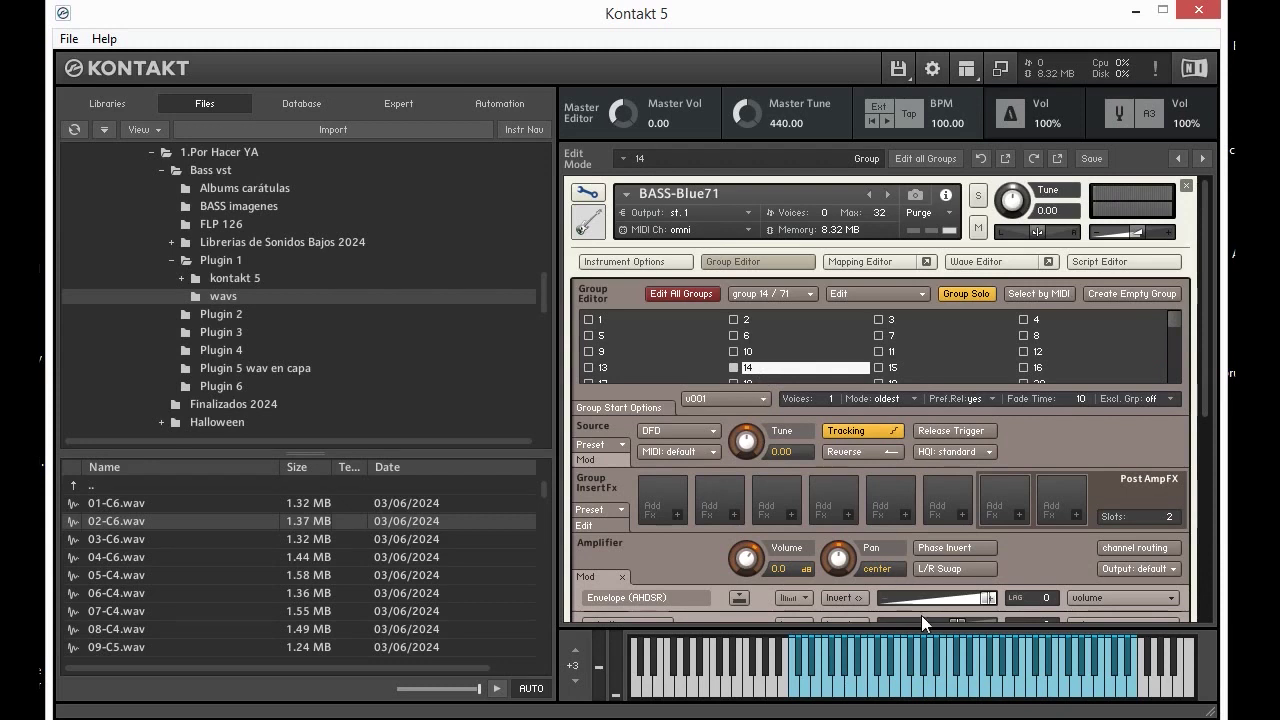
left_click(916, 683)
left_click(917, 684)
left_click(954, 679)
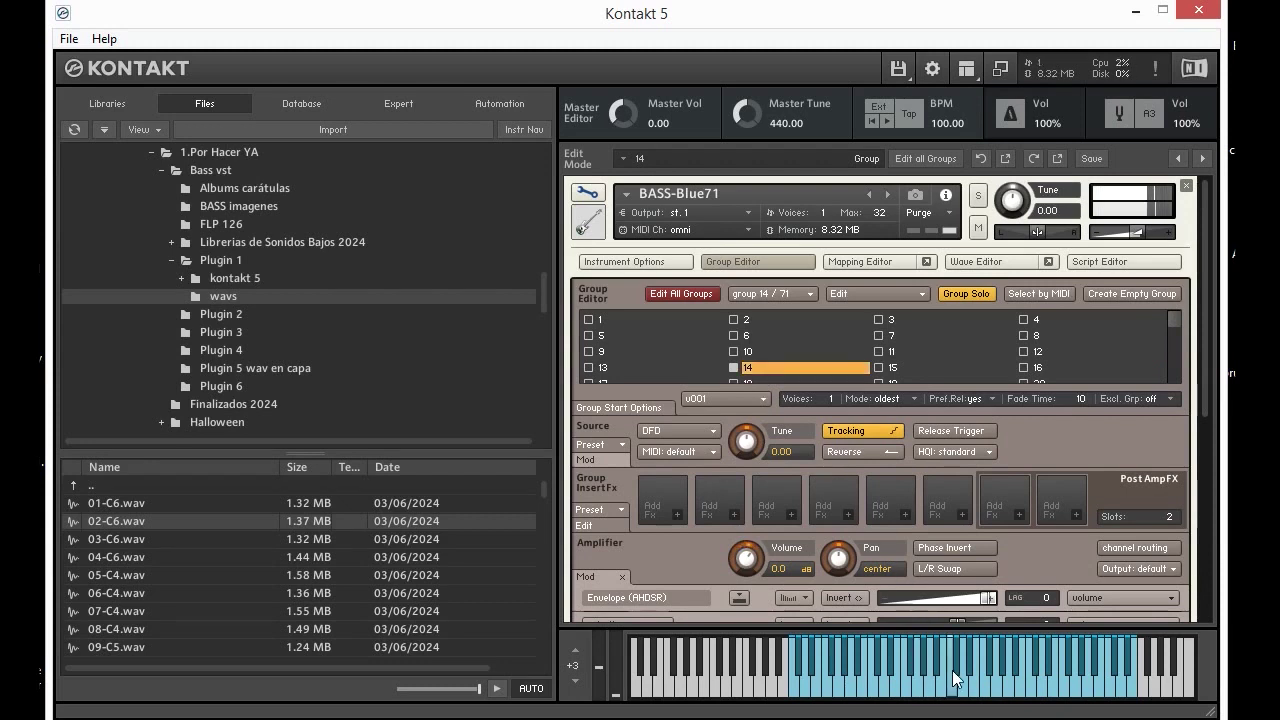
left_click(982, 687)
mouse_move(983, 688)
left_mouse_down()
mouse_move(1028, 690)
mouse_move(889, 691)
mouse_move(1008, 691)
mouse_move(941, 694)
left_mouse_up()
Select group 21, switch to group 23, and audition group 23 with single high notes and a downward run on the virtual keyboard.
scroll(950, 396, "down", 3)
left_click(620, 327)
left_click(894, 331)
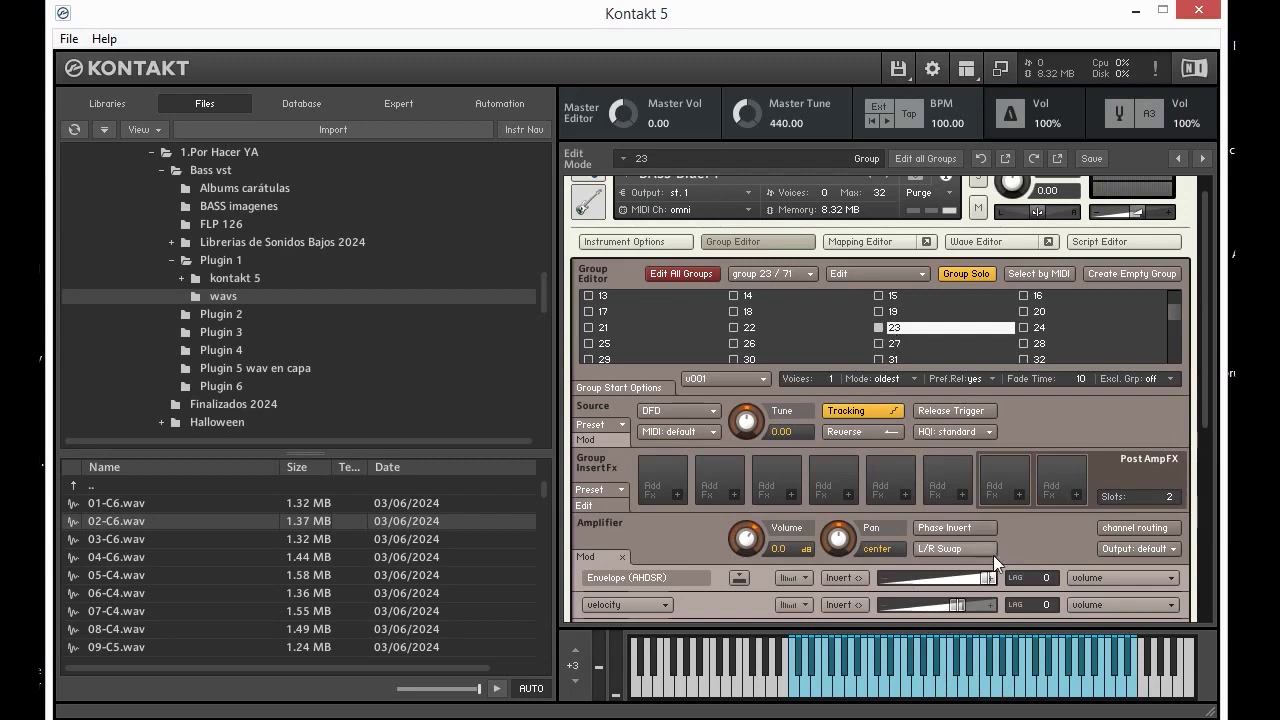
left_click(1015, 688)
left_click(957, 686)
left_click(987, 690)
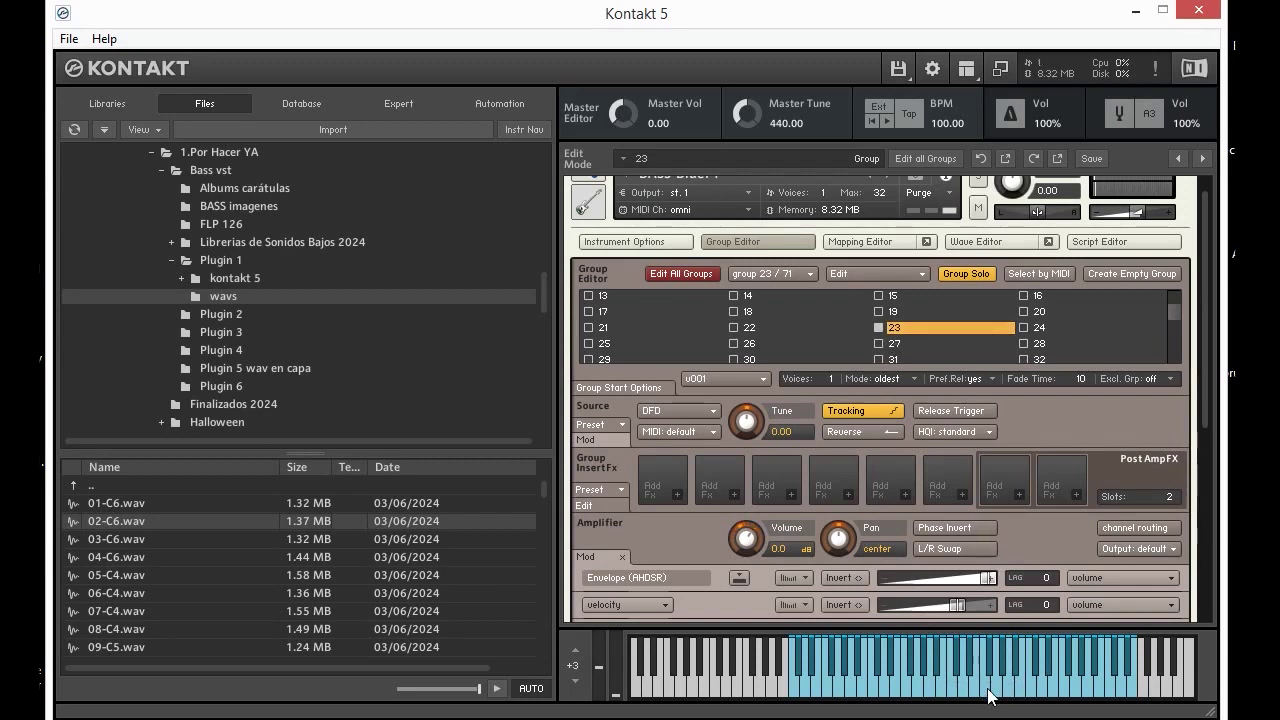
mouse_move(988, 697)
left_mouse_down()
mouse_move(940, 685)
mouse_move(940, 672)
left_mouse_up()
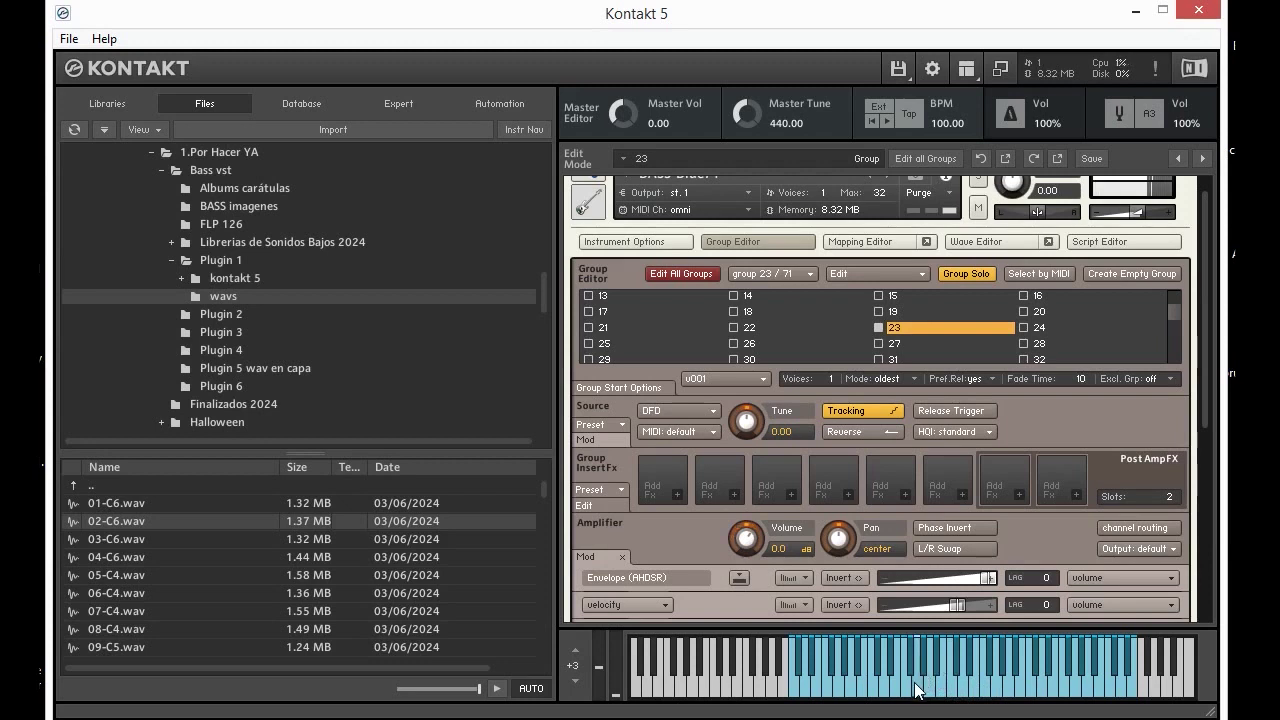
Select group 25 in the Group Editor and audition its bass sound with low, middle and high notes on the virtual keyboard.
left_click(655, 347)
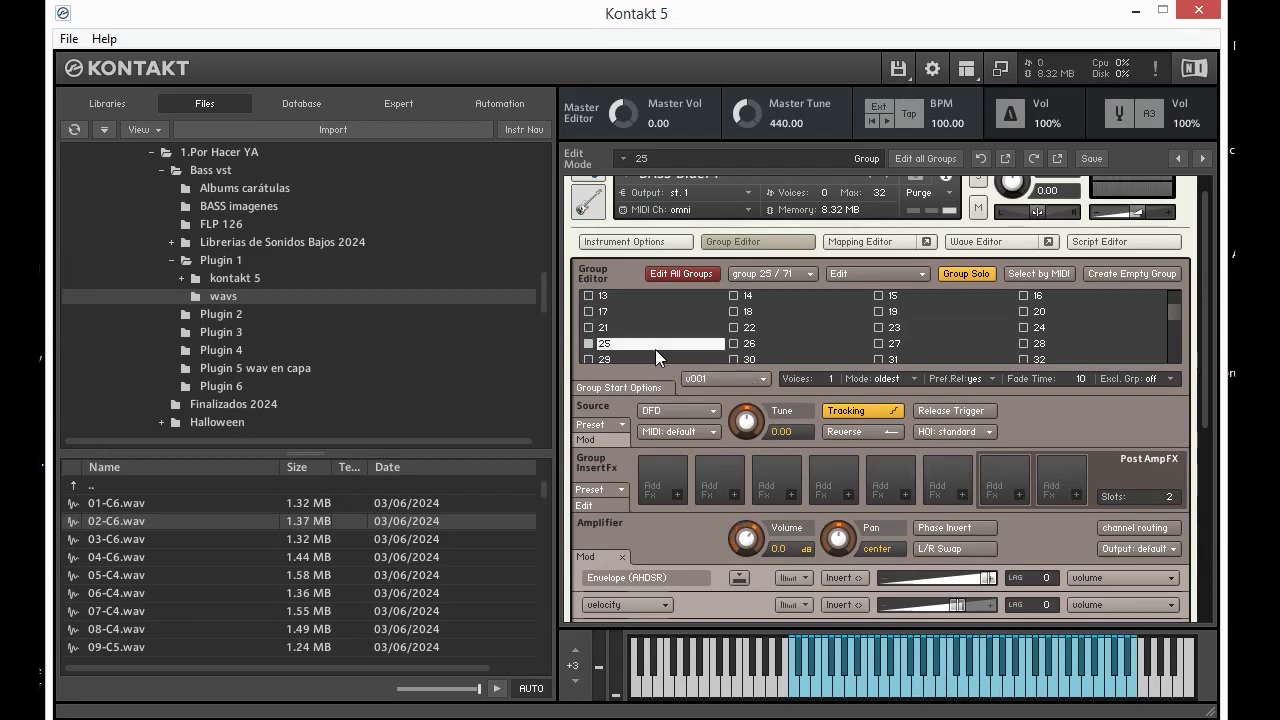
left_click(845, 690)
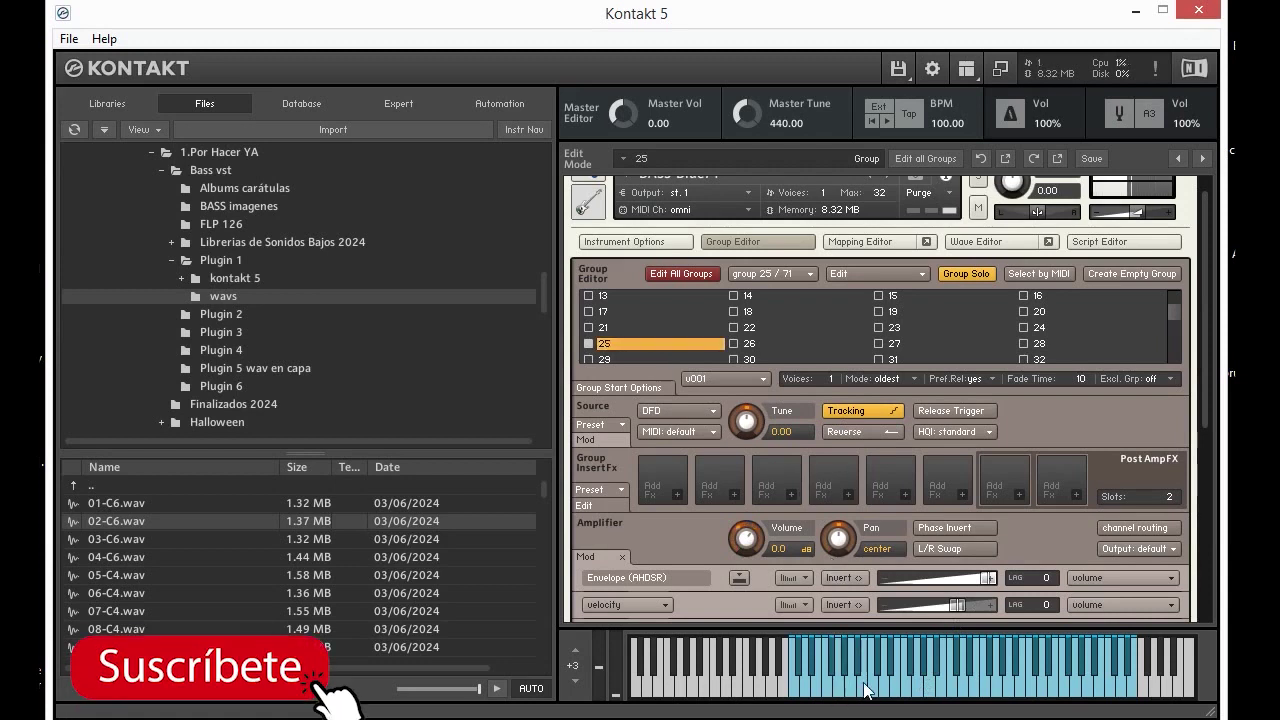
left_click(873, 690)
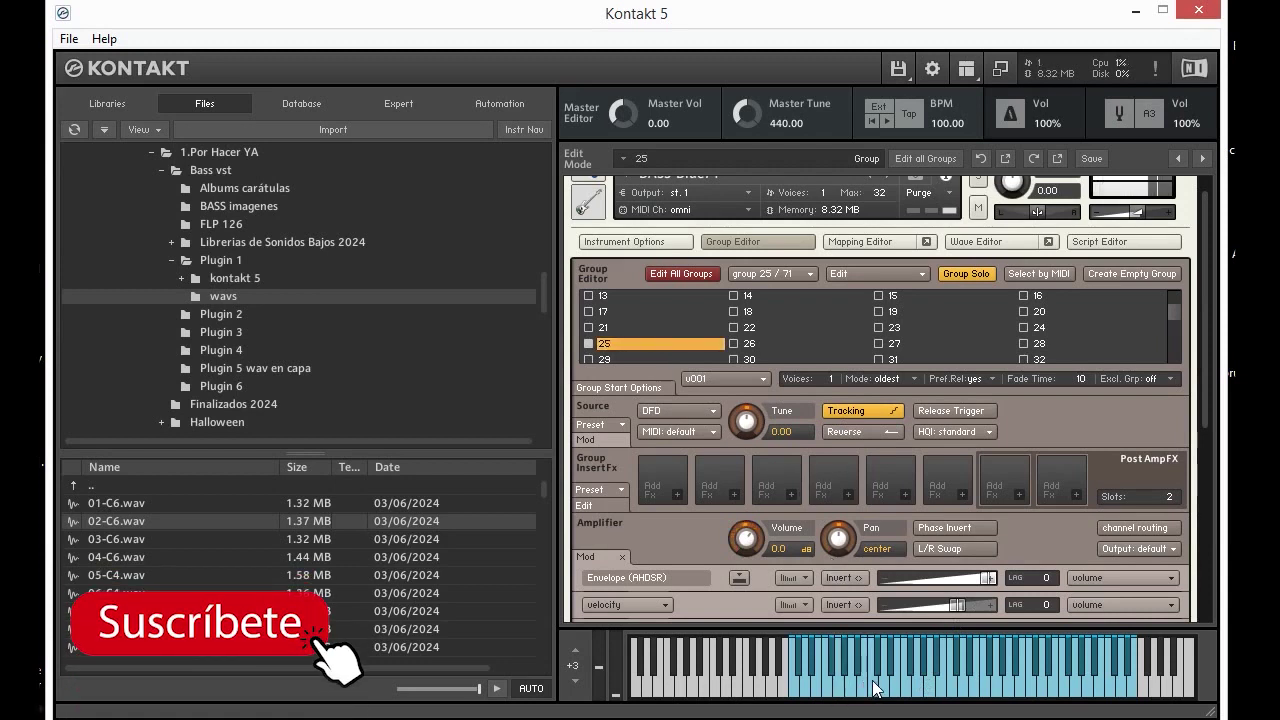
left_click(874, 690)
left_click(899, 688)
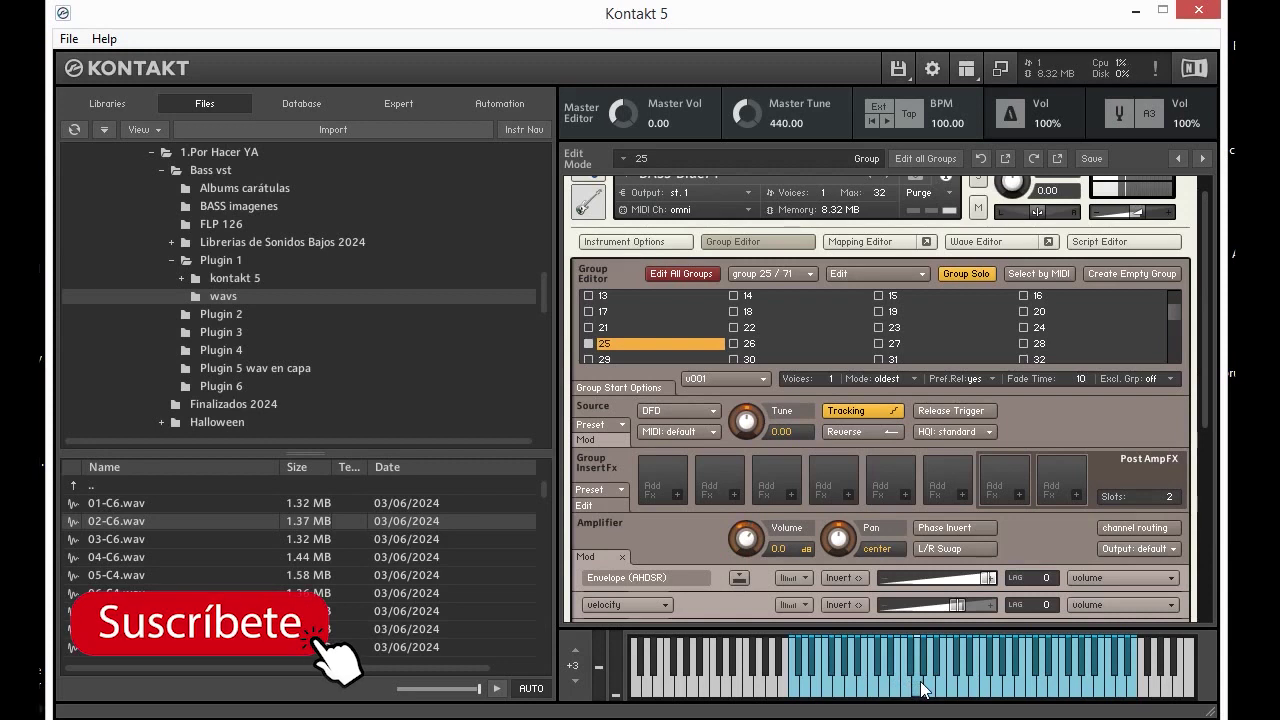
left_click(850, 690)
left_click(818, 691)
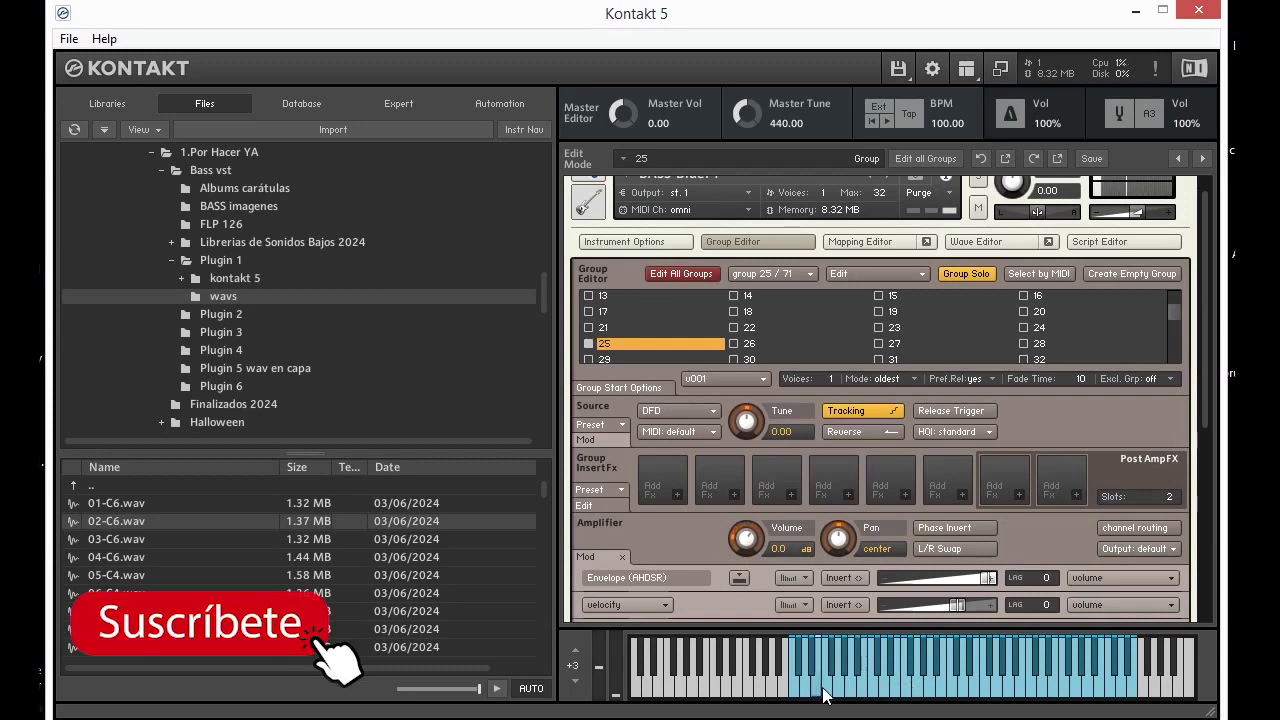
left_click(830, 693)
left_click(831, 691)
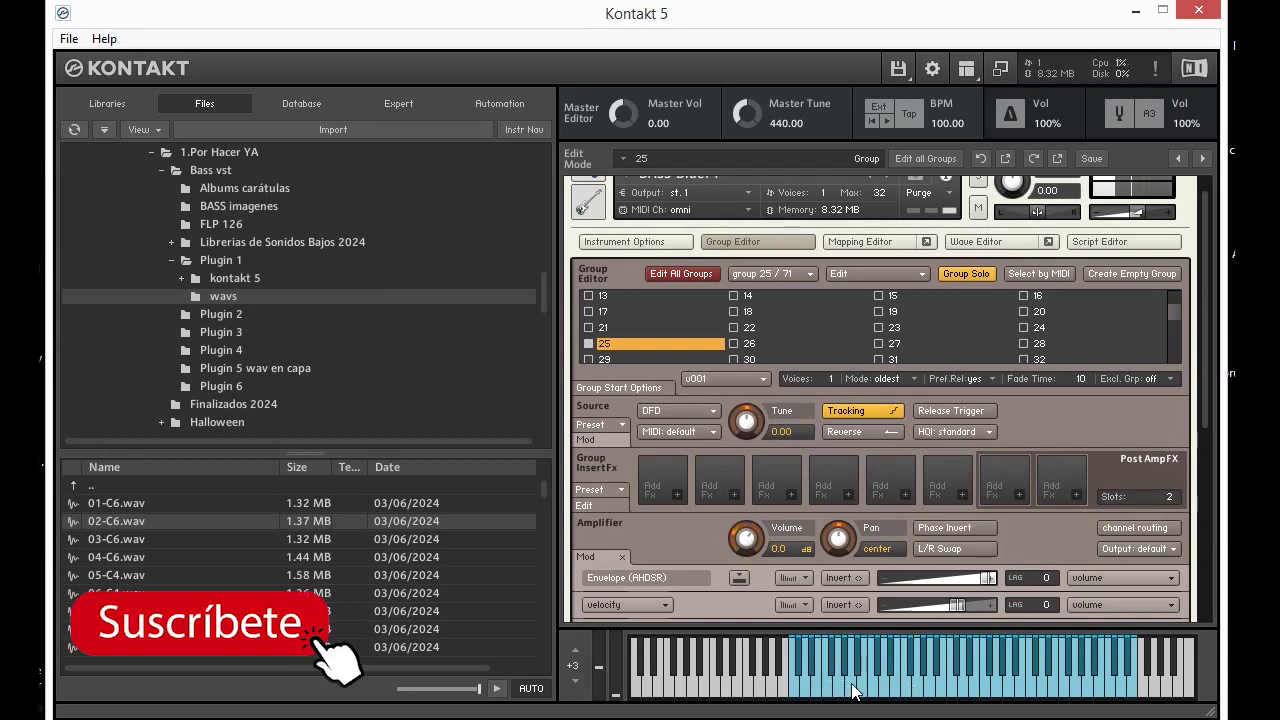
left_click(939, 691)
left_click(997, 690)
left_click(963, 690)
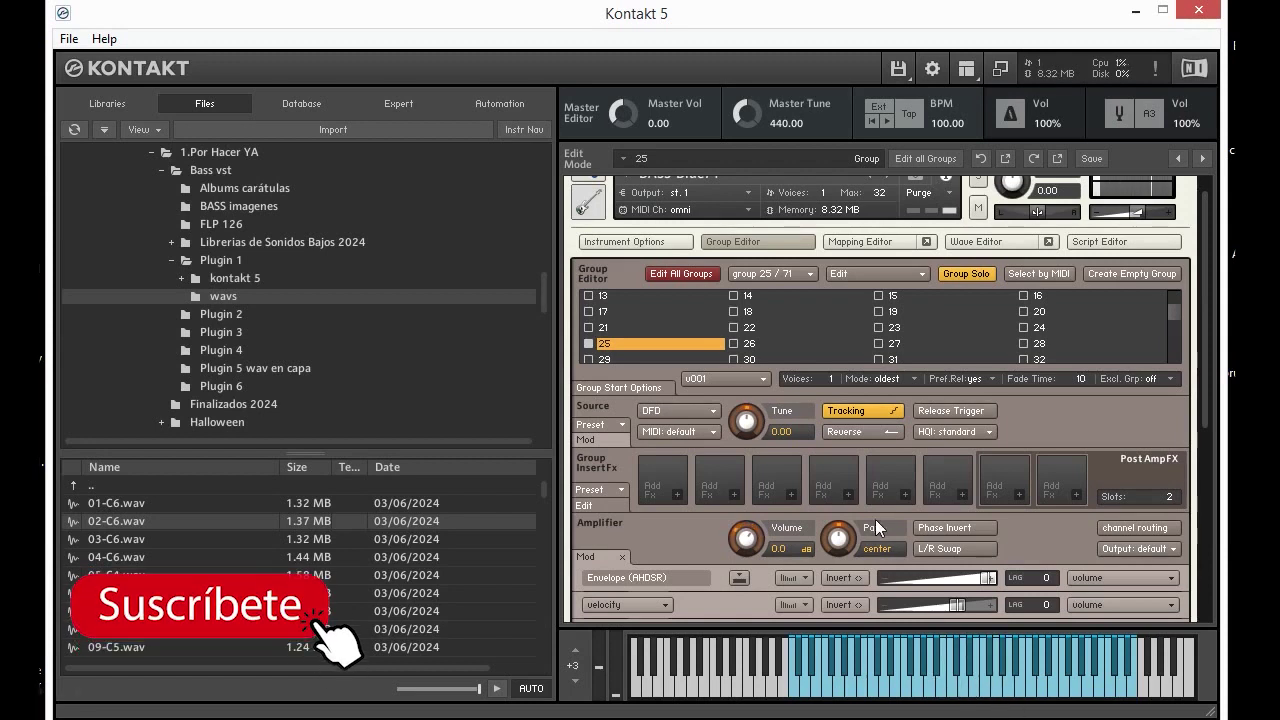
Select group 27 in the Group Editor and audition its bass sound with single notes around the middle of the virtual keyboard.
left_click(895, 344)
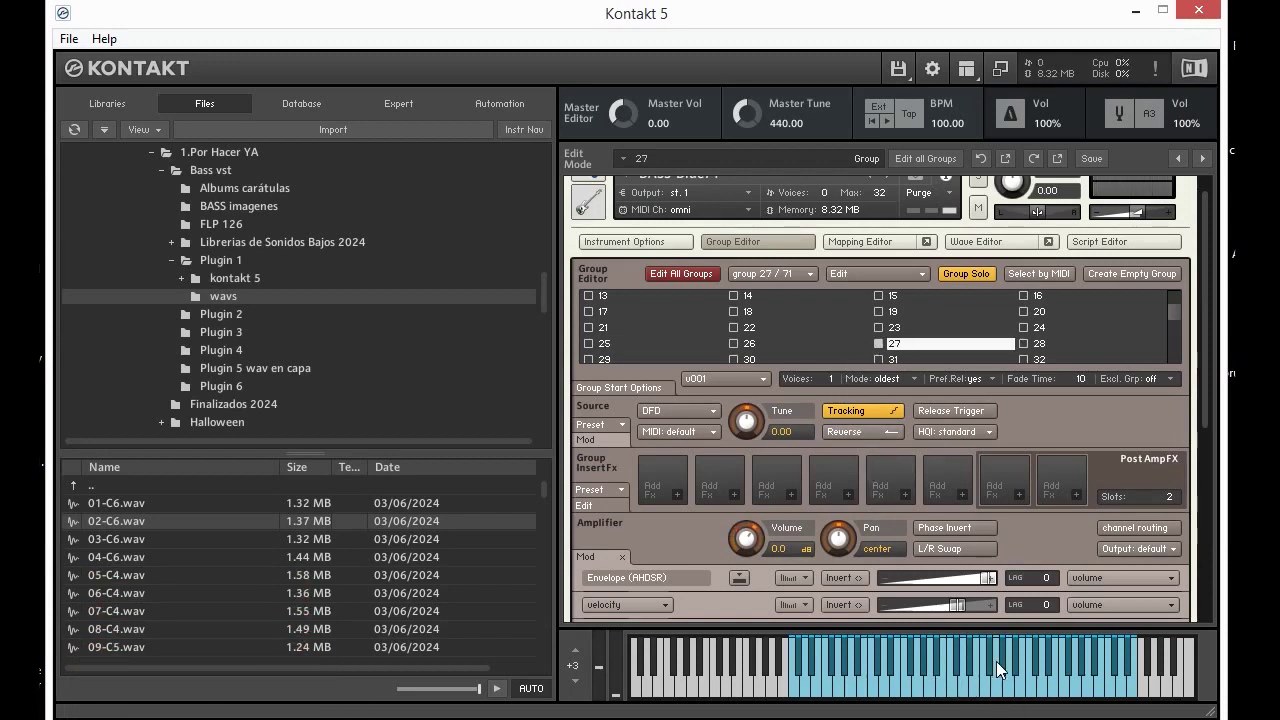
left_click(990, 697)
left_click(943, 689)
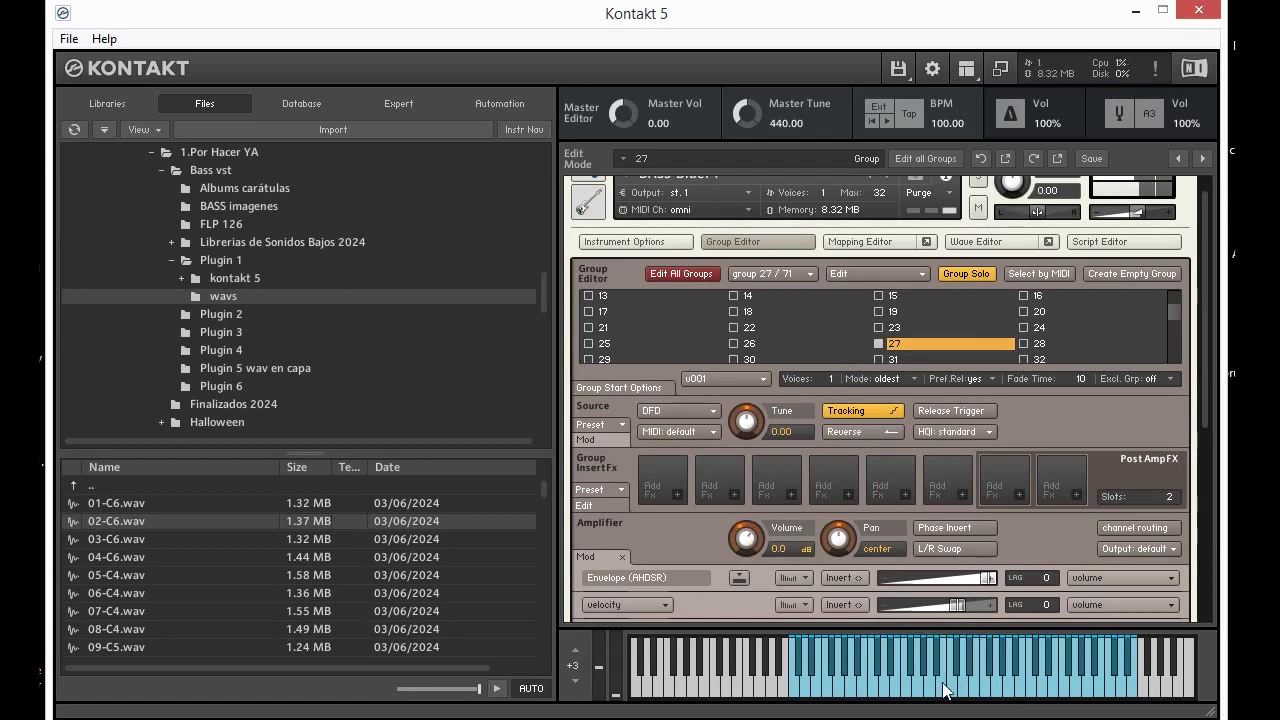
left_click(886, 684)
left_click(939, 690)
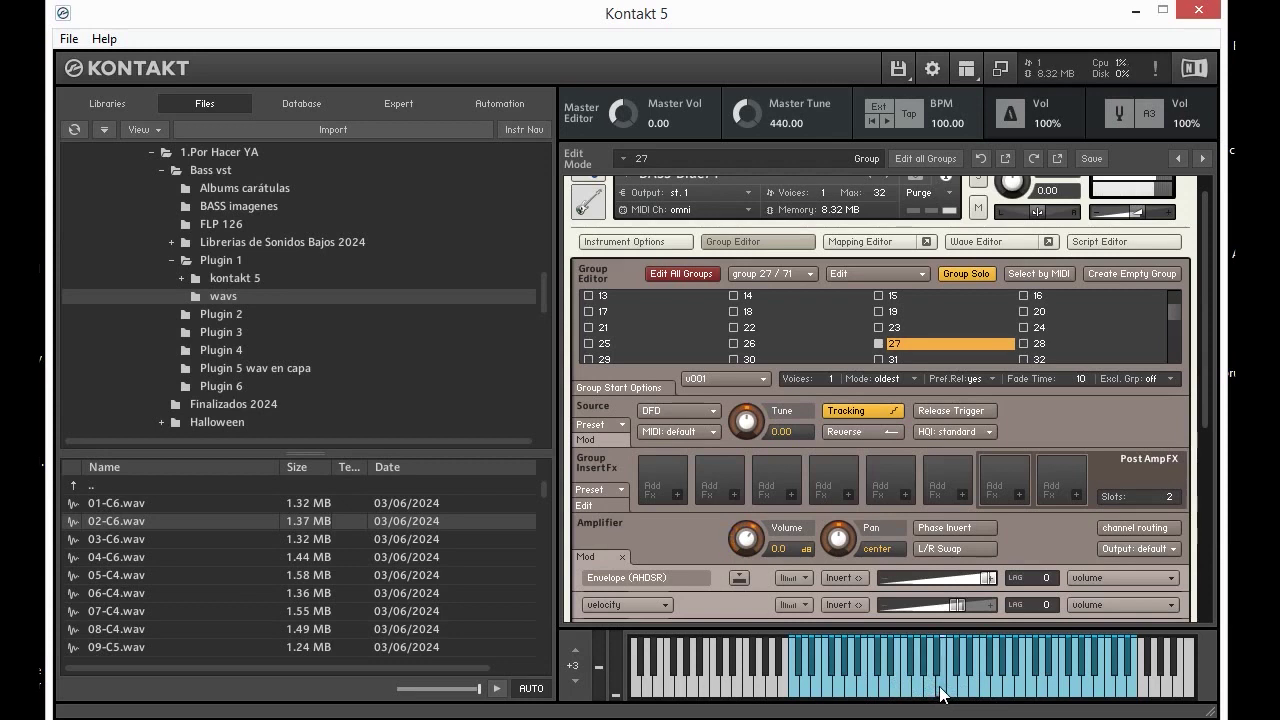
left_click(1040, 684)
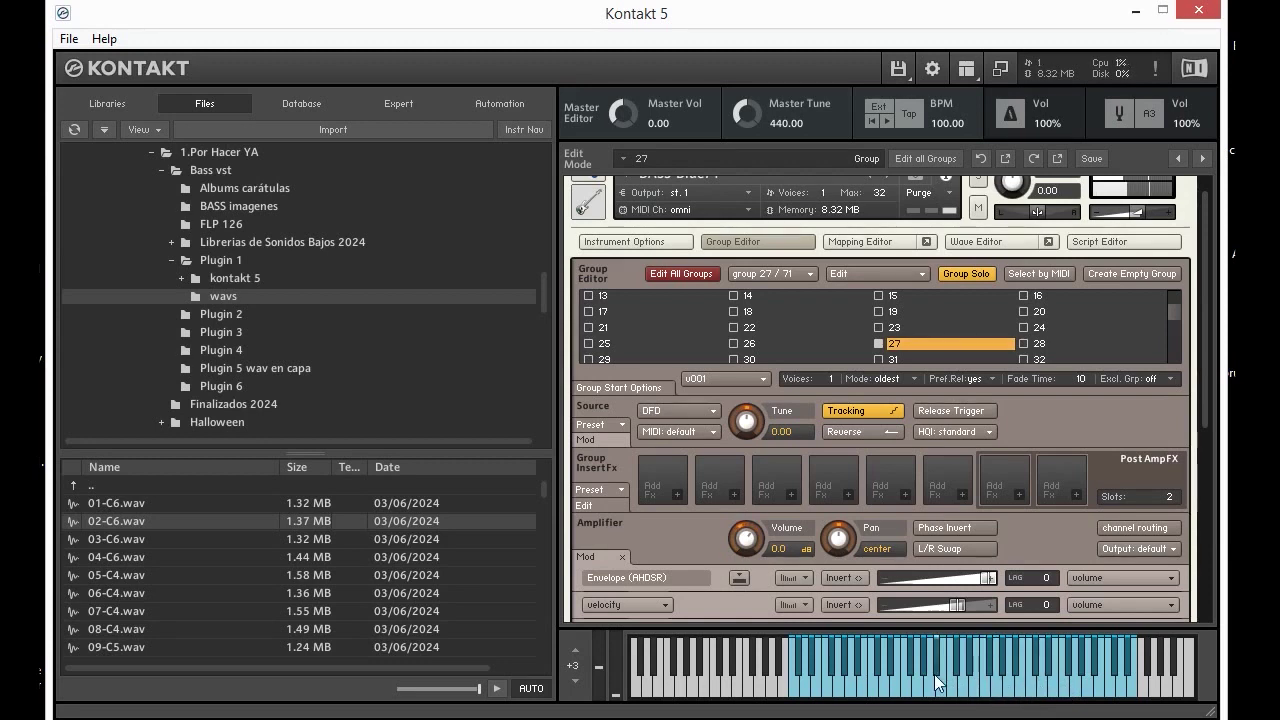
Select group 28 and audition its bass sound with high notes, a downward run and a few low notes on the virtual keyboard.
left_click(1039, 349)
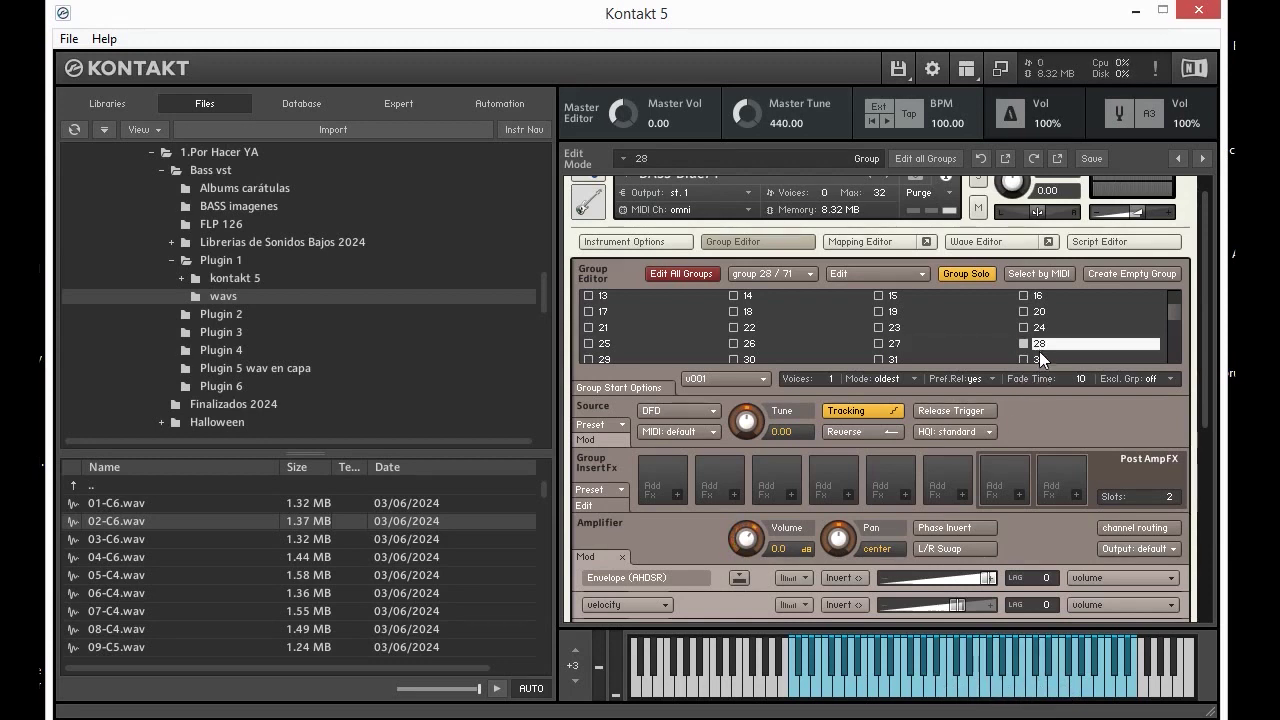
left_click(1041, 674)
left_click(1019, 687)
left_click(1064, 683)
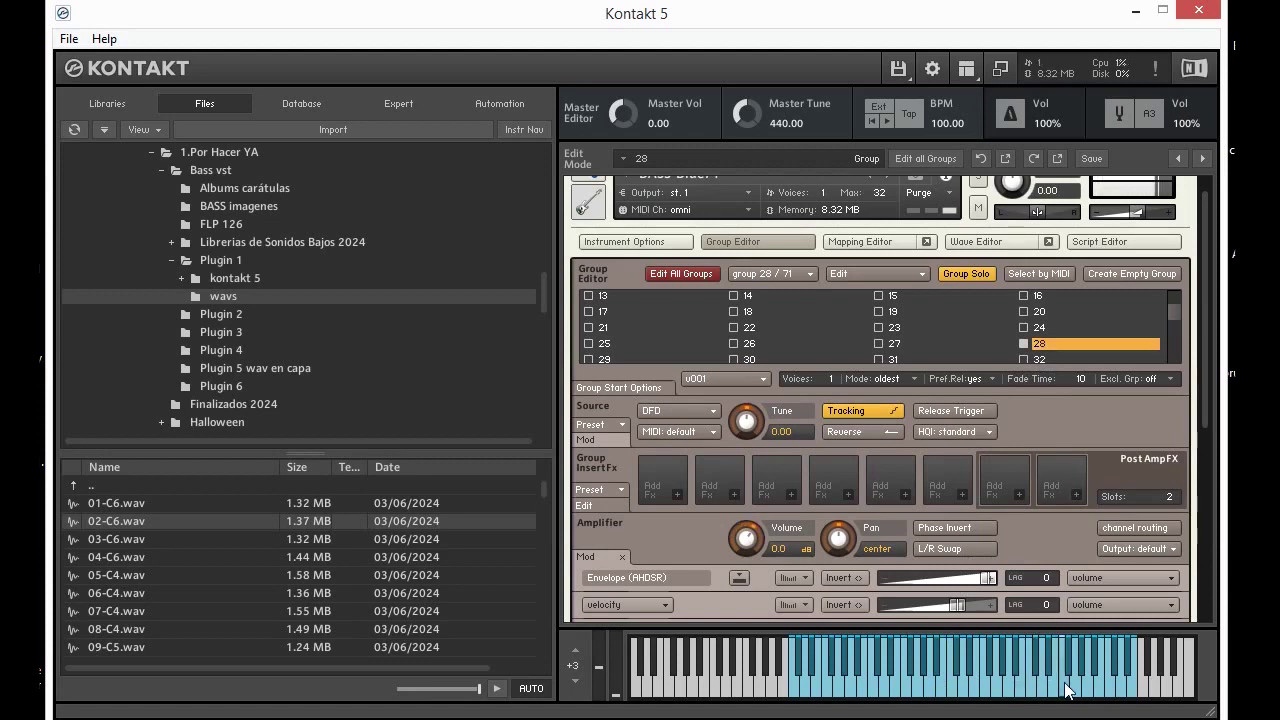
left_click(1093, 690)
left_click(1069, 686)
left_click(1043, 684)
left_click(1012, 681)
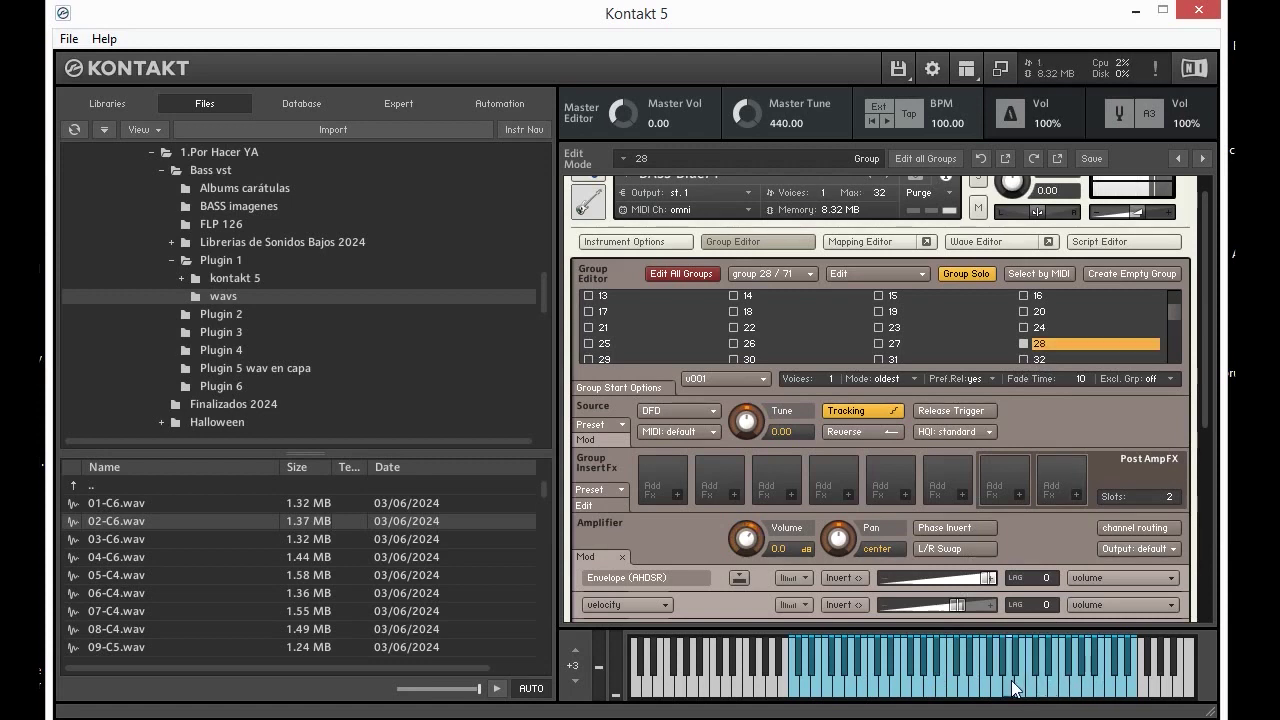
left_click(994, 681)
left_click(892, 684)
left_click(905, 690)
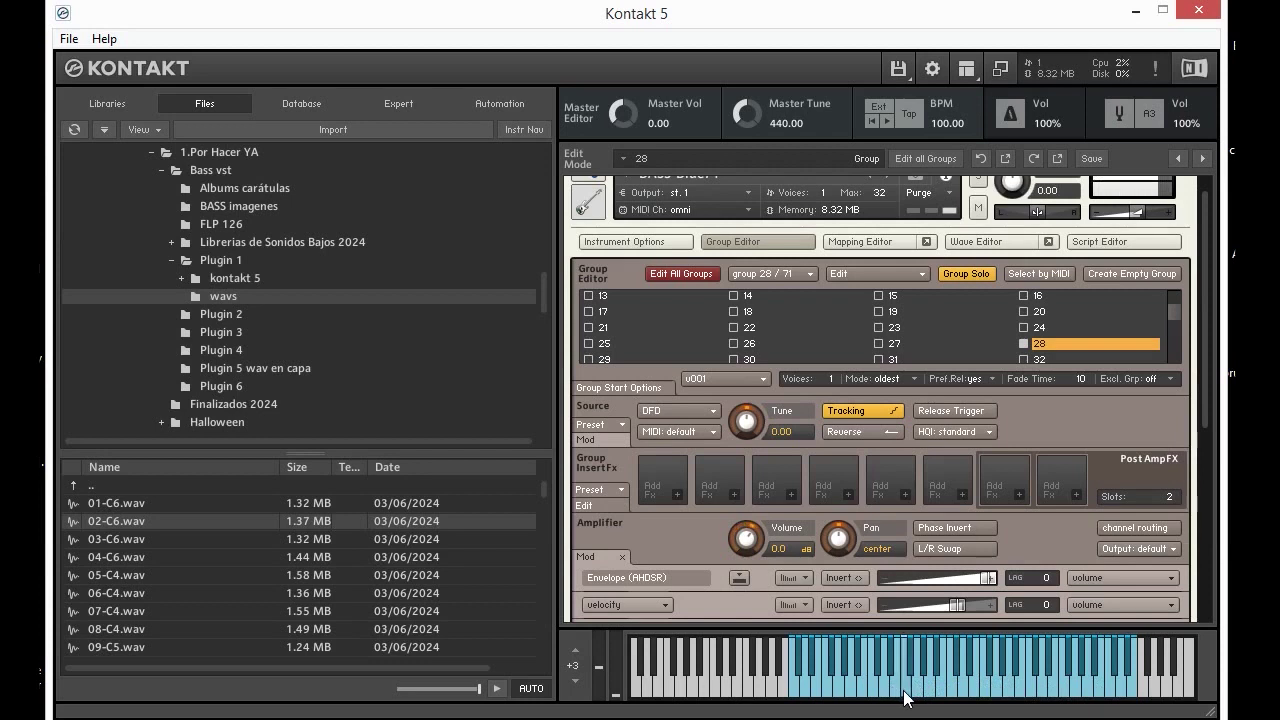
left_click(874, 686)
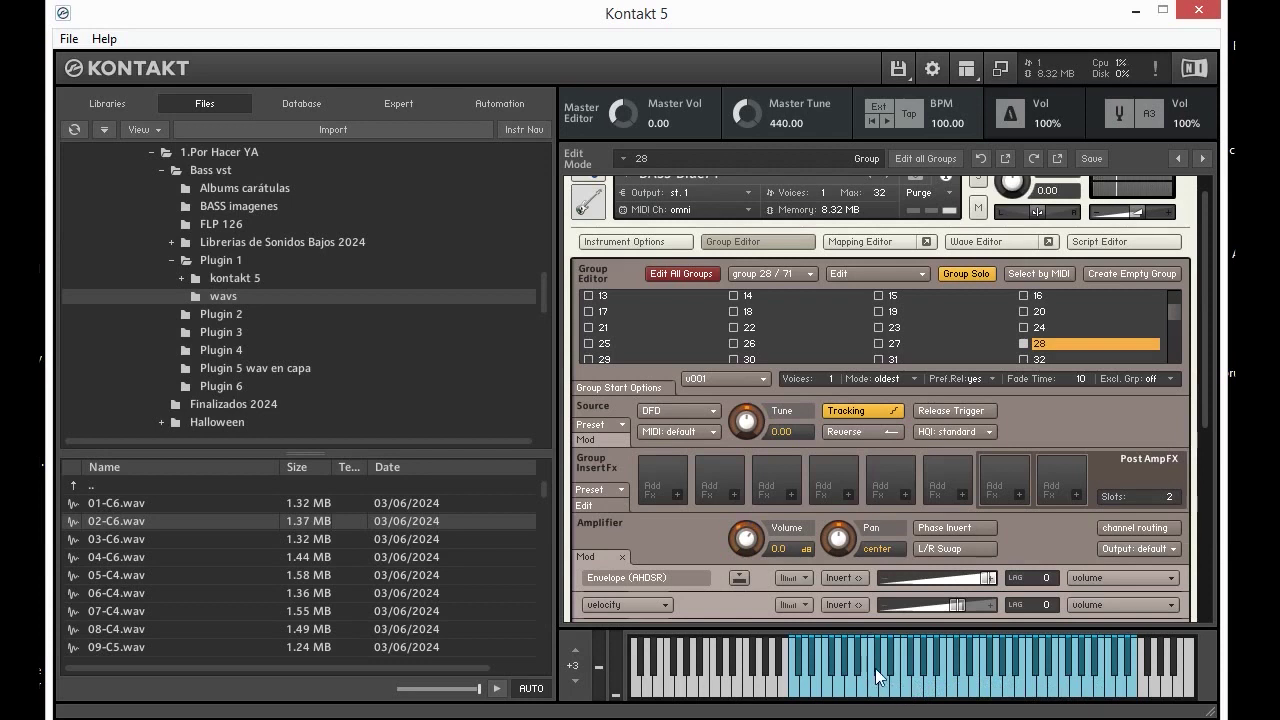
Select group 30 and audition it with middle notes, an upward slide, high notes and a downward slide to the low notes.
left_click(755, 359)
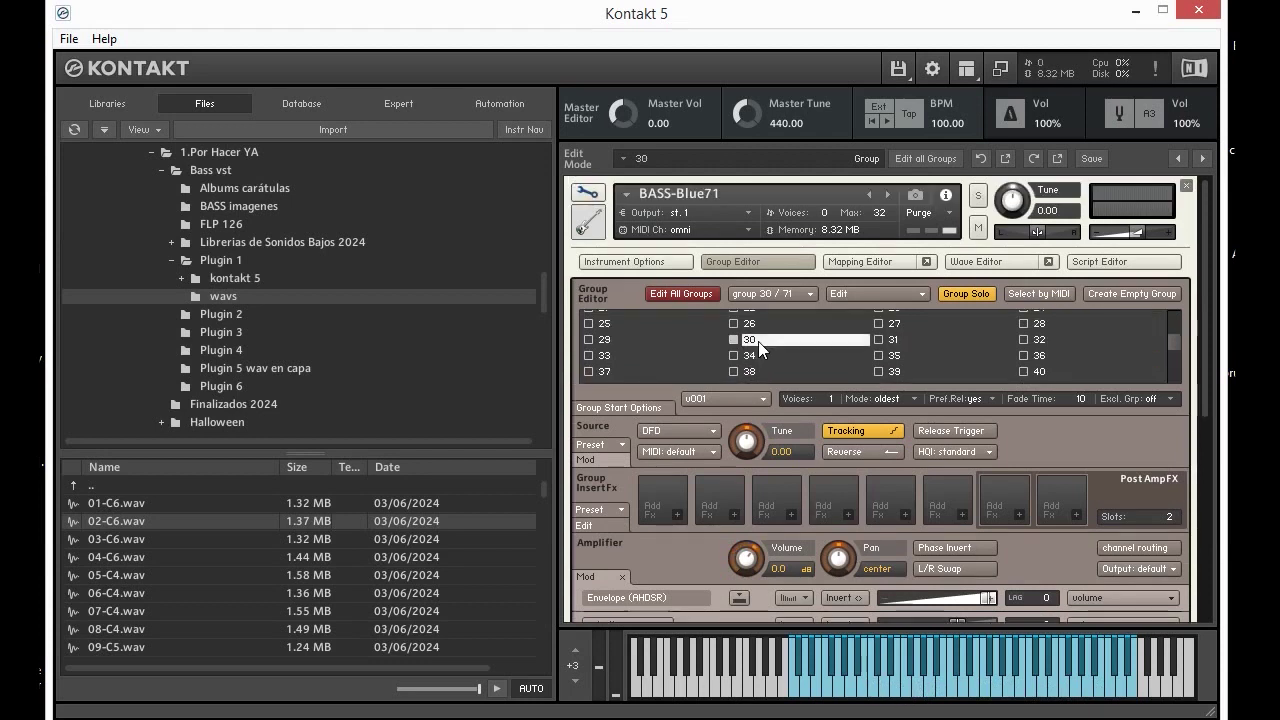
left_click(951, 688)
left_click(1007, 681)
left_click(987, 684)
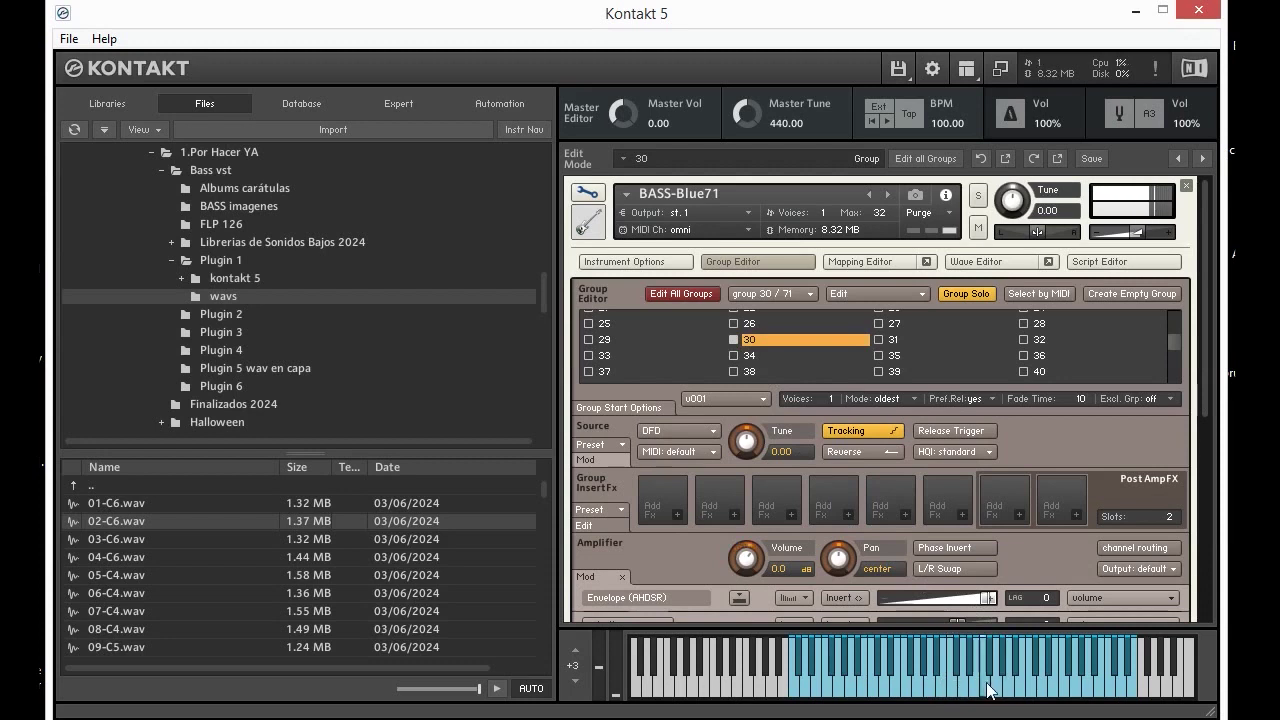
mouse_move(987, 690)
left_mouse_down()
mouse_move(1097, 690)
mouse_move(1060, 690)
left_mouse_up()
left_click(1115, 692)
left_click(1096, 692)
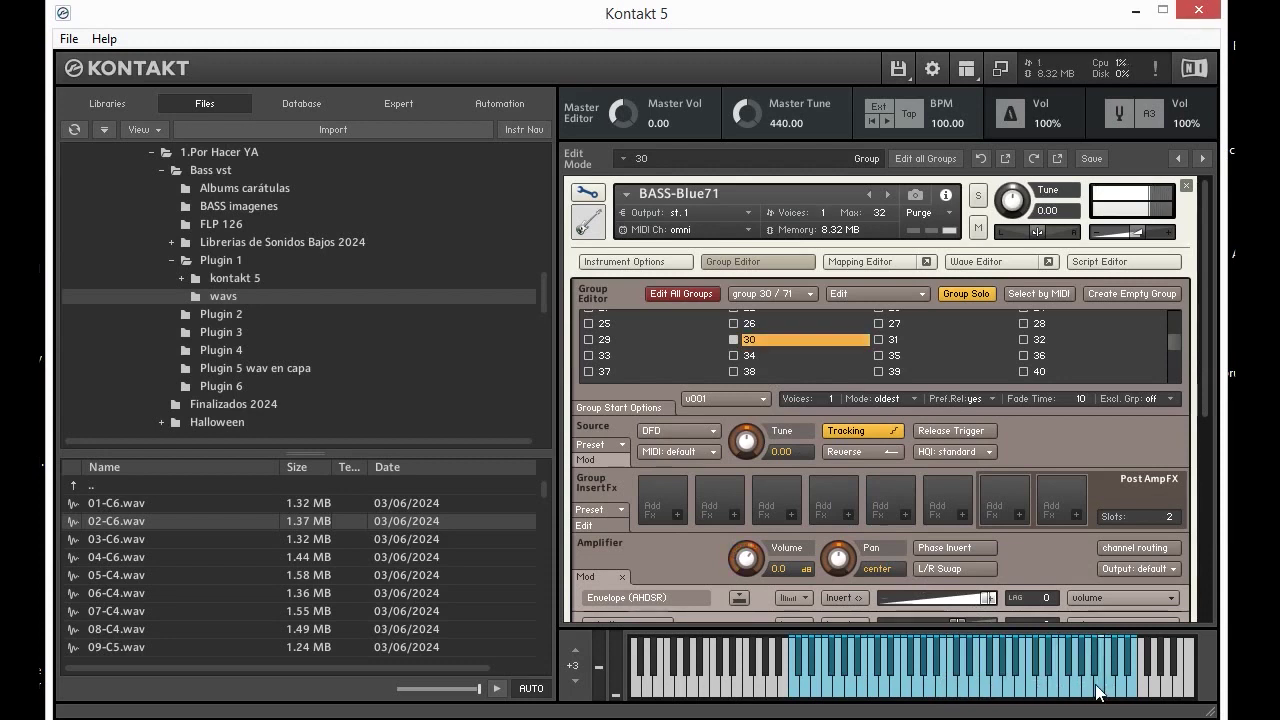
left_click(1092, 688)
left_click(1066, 688)
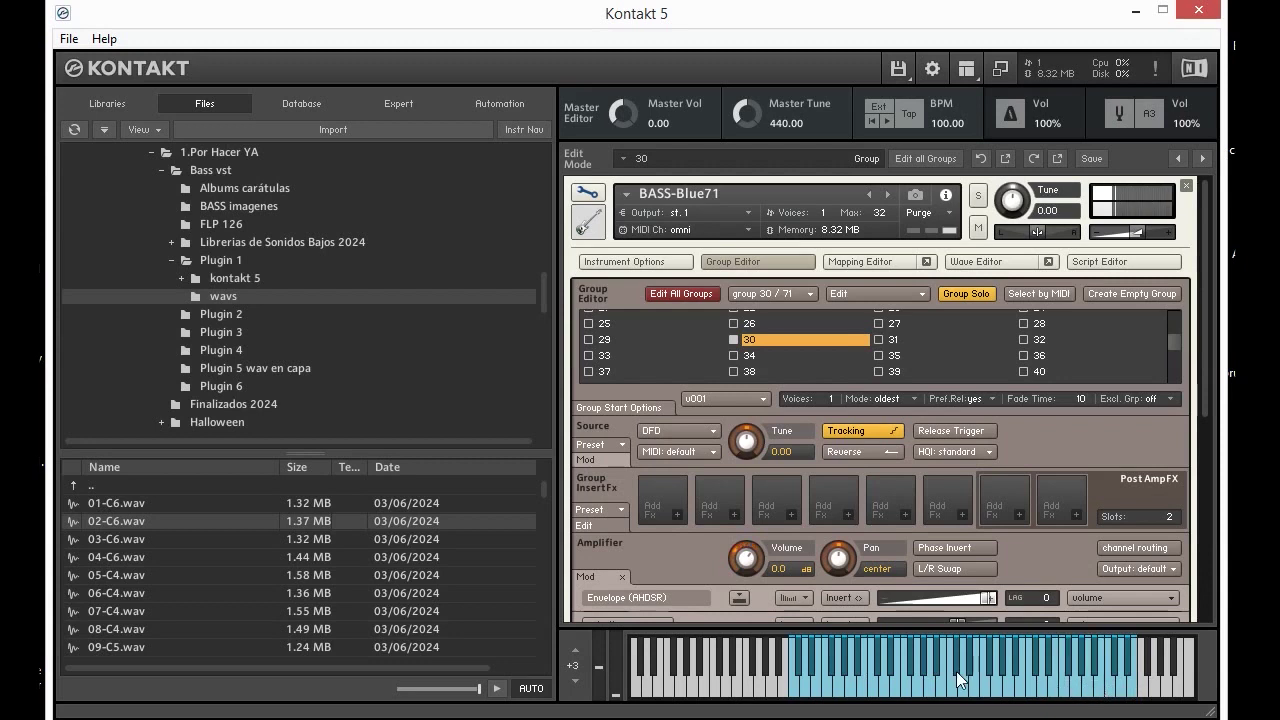
left_click(899, 683)
left_click_drag(900, 688, 830, 697)
left_click(873, 690)
left_click(830, 697)
Select group 31 in the Group Editor and audition its bass sound with repeated middle notes followed by lower notes.
left_click(968, 341)
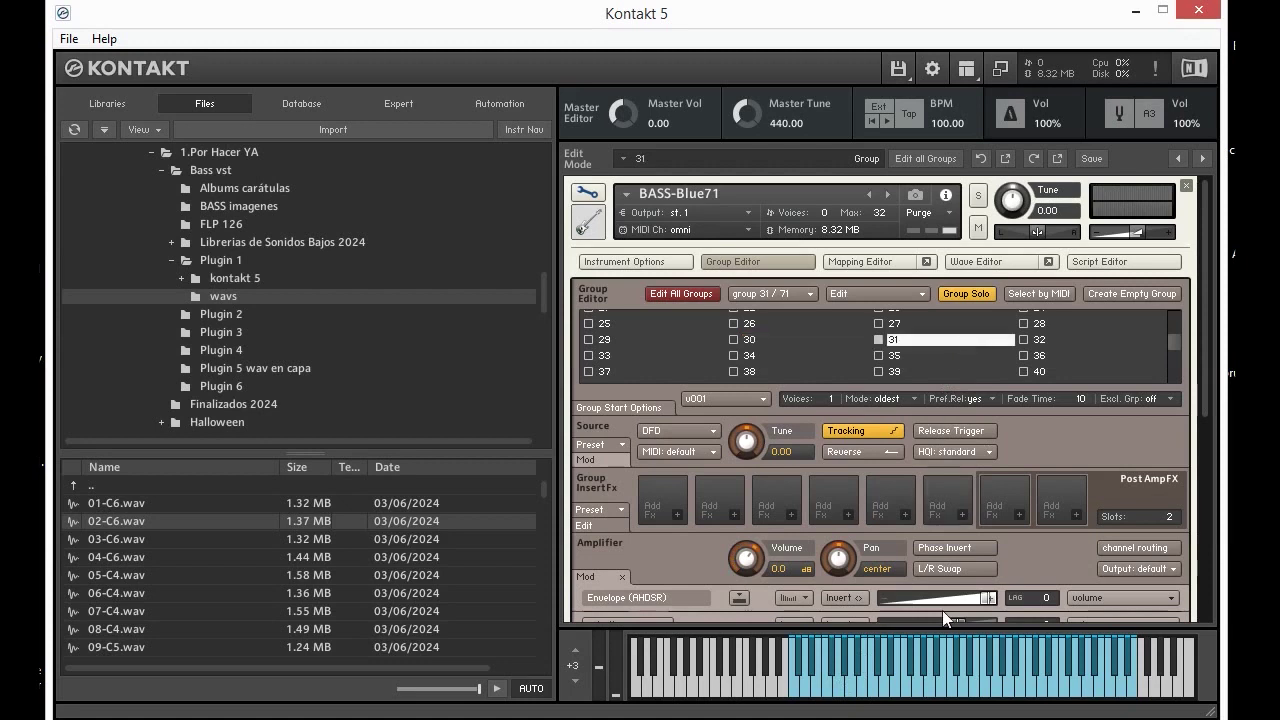
left_click(955, 686)
left_click(955, 686)
left_click(975, 690)
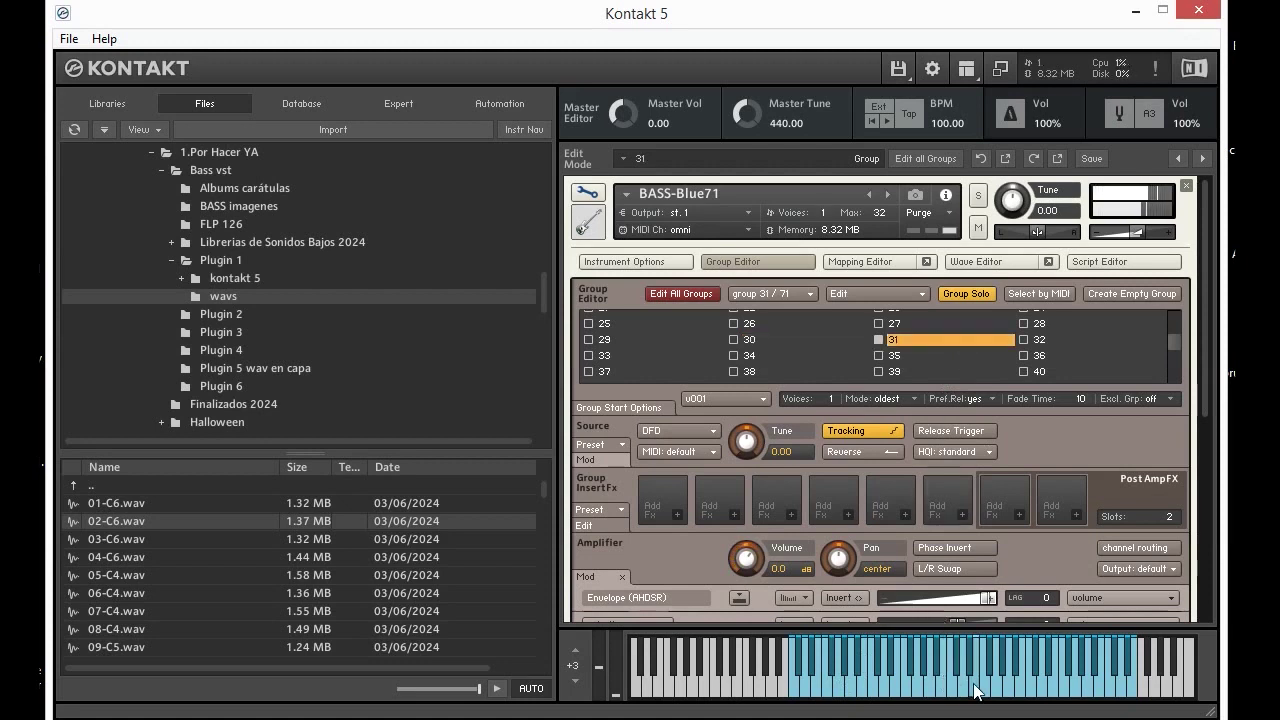
left_click(1007, 670)
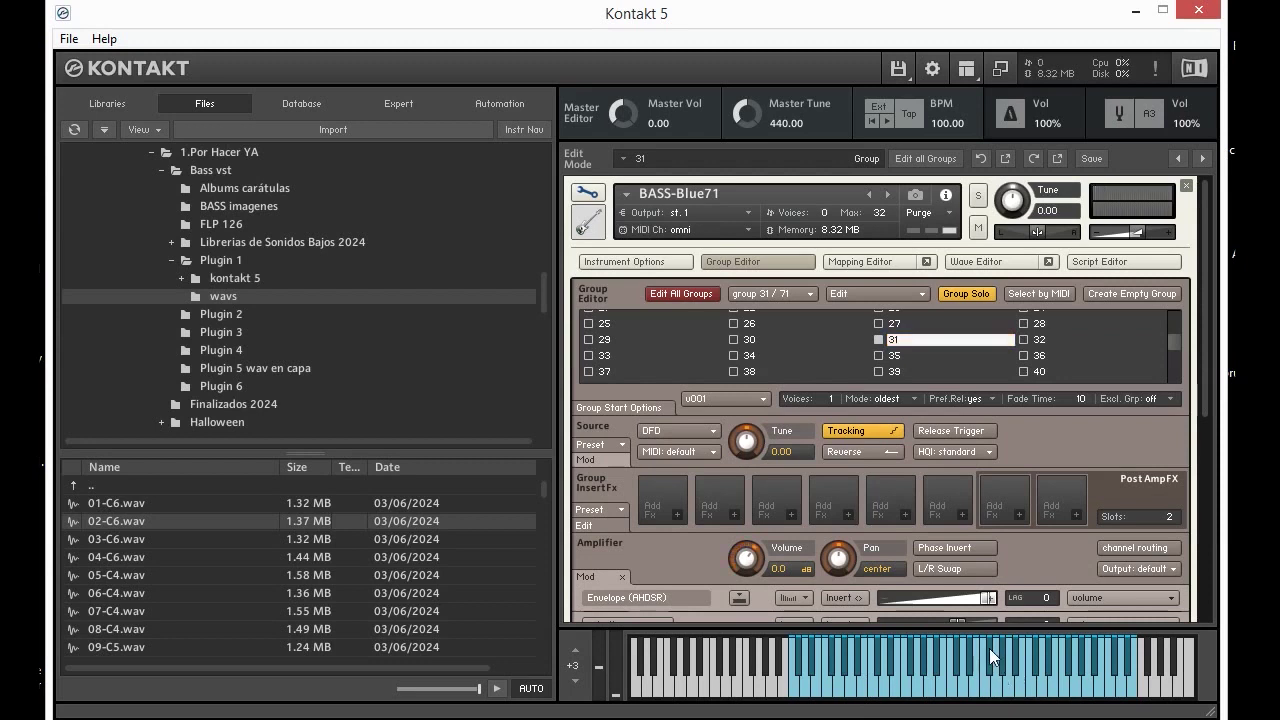
left_click(989, 650)
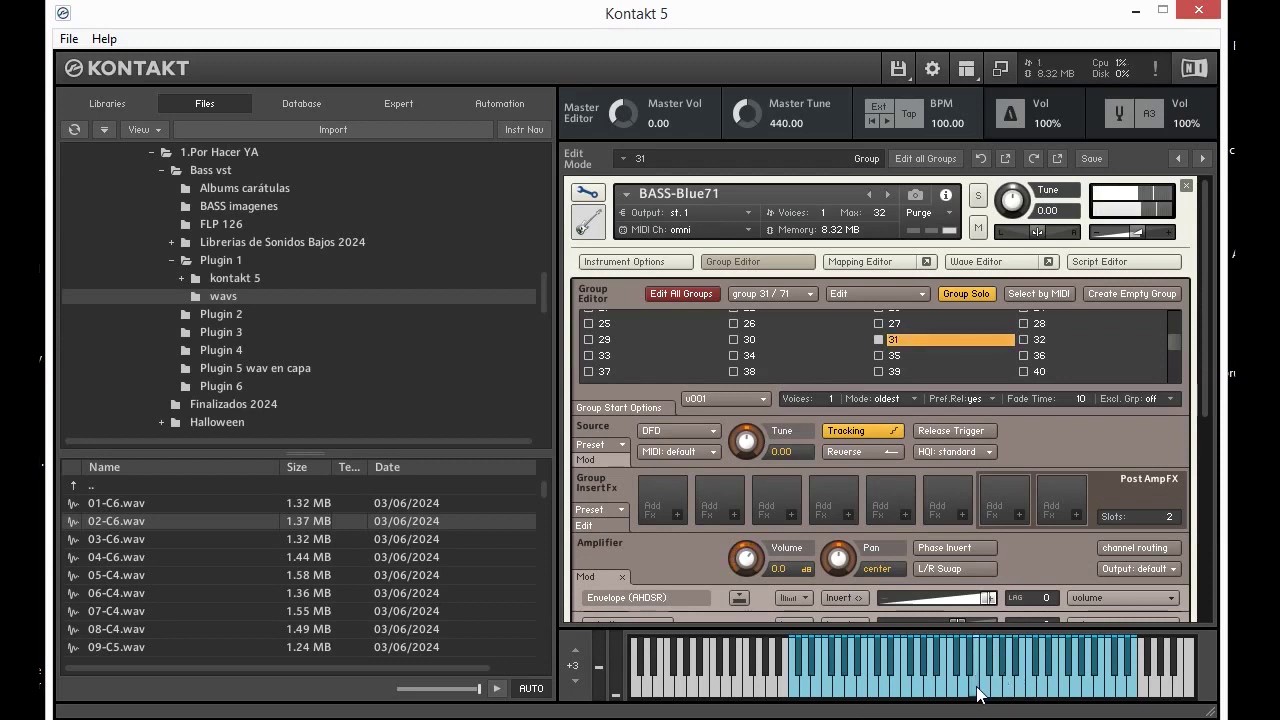
left_click(950, 670)
left_click(896, 690)
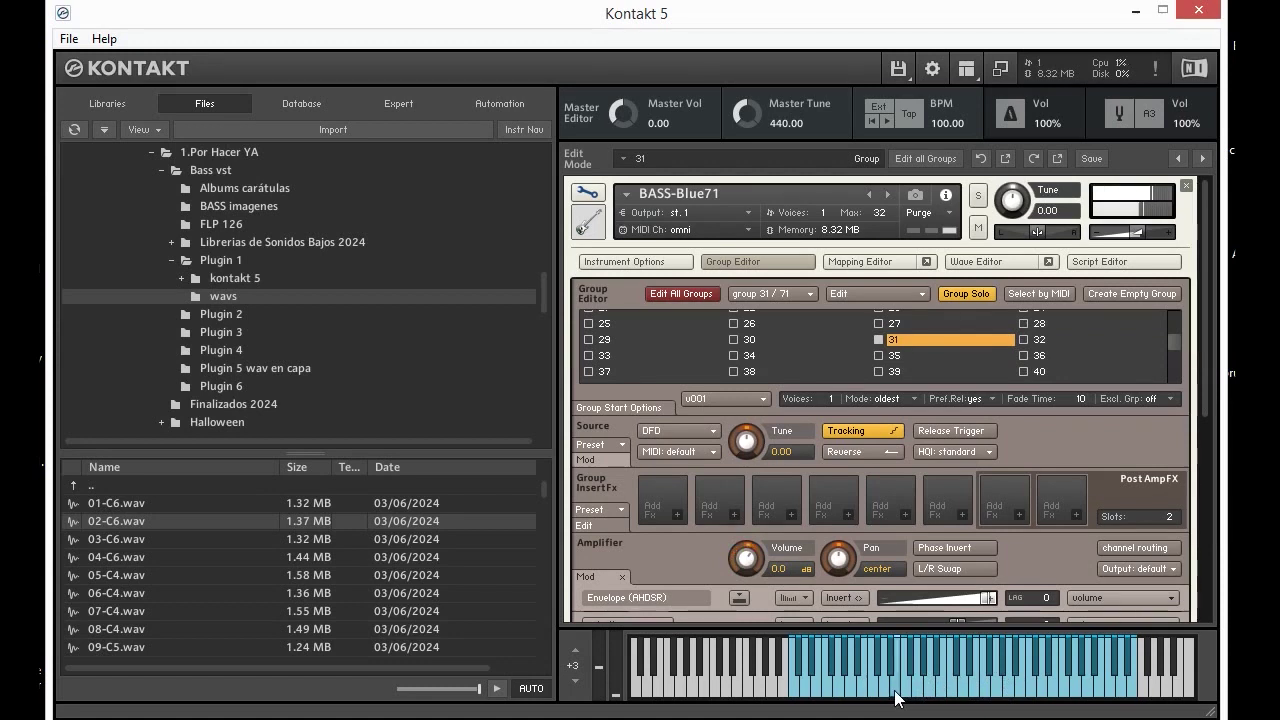
left_click(915, 690)
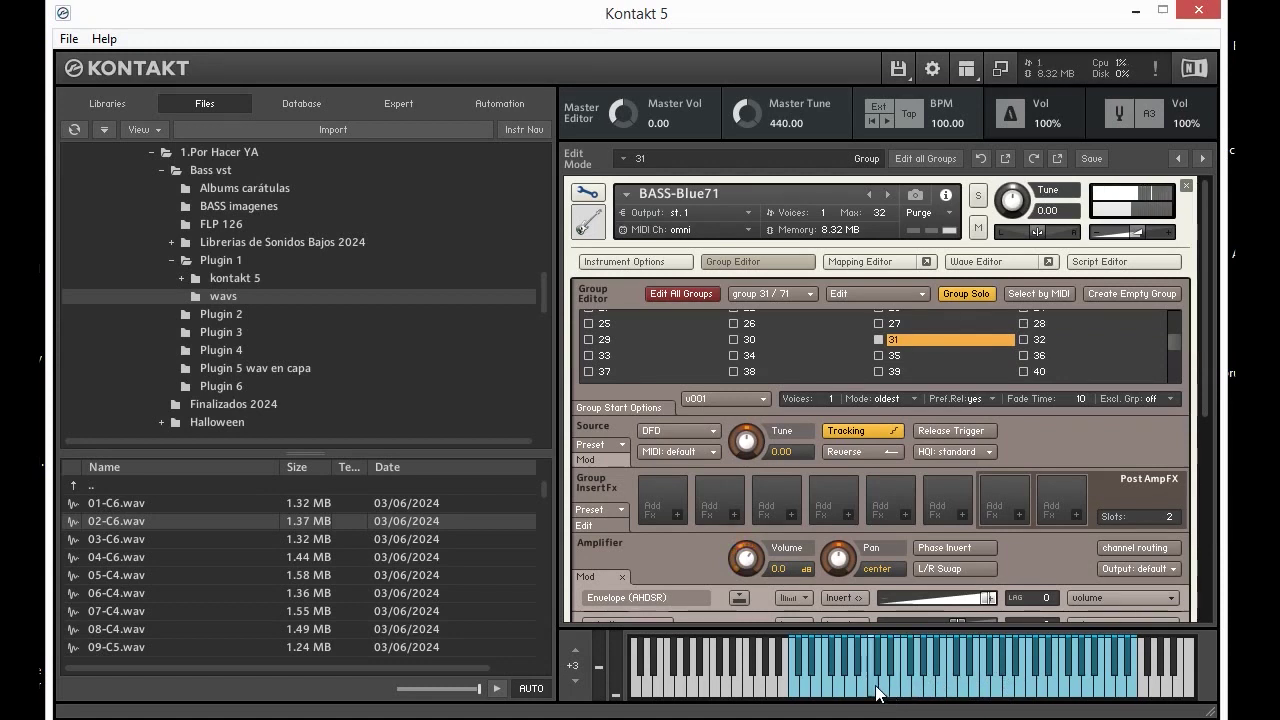
Select group 33 and audition its bass sound with single notes rising to the high range and descending to the middle.
left_click(672, 356)
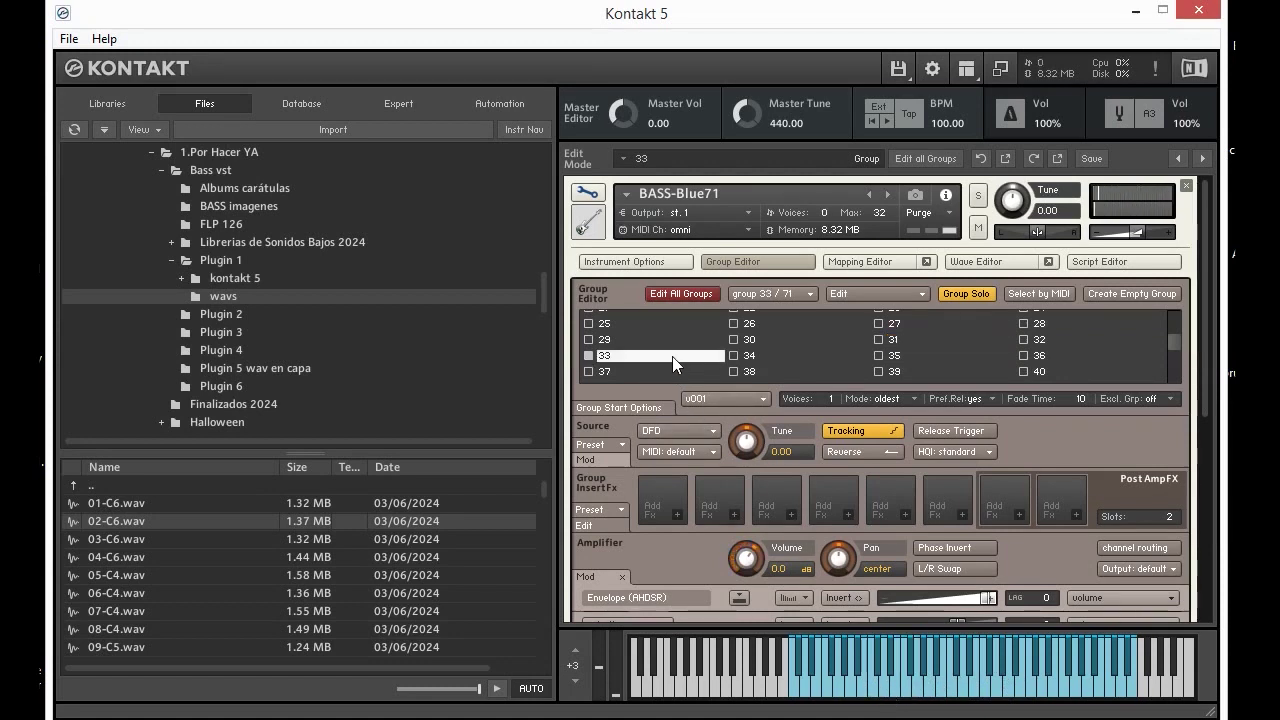
left_click(925, 692)
left_click(972, 690)
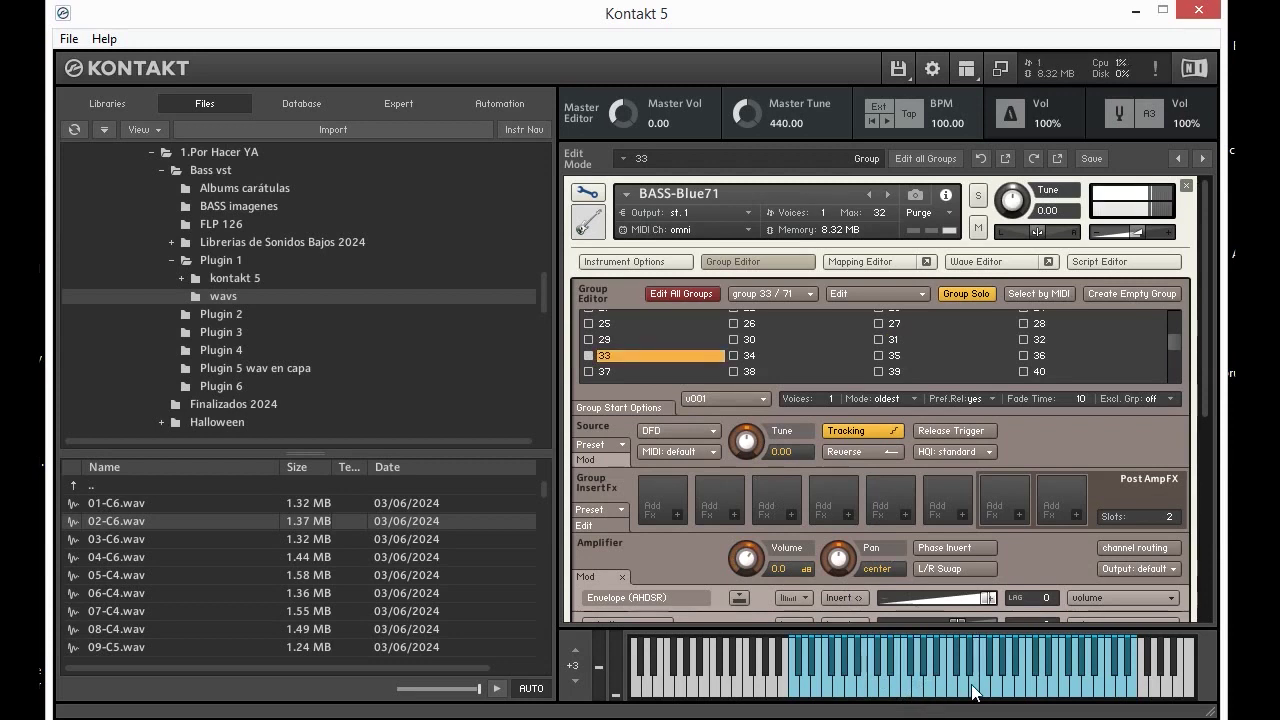
left_click(1010, 690)
left_click(1065, 692)
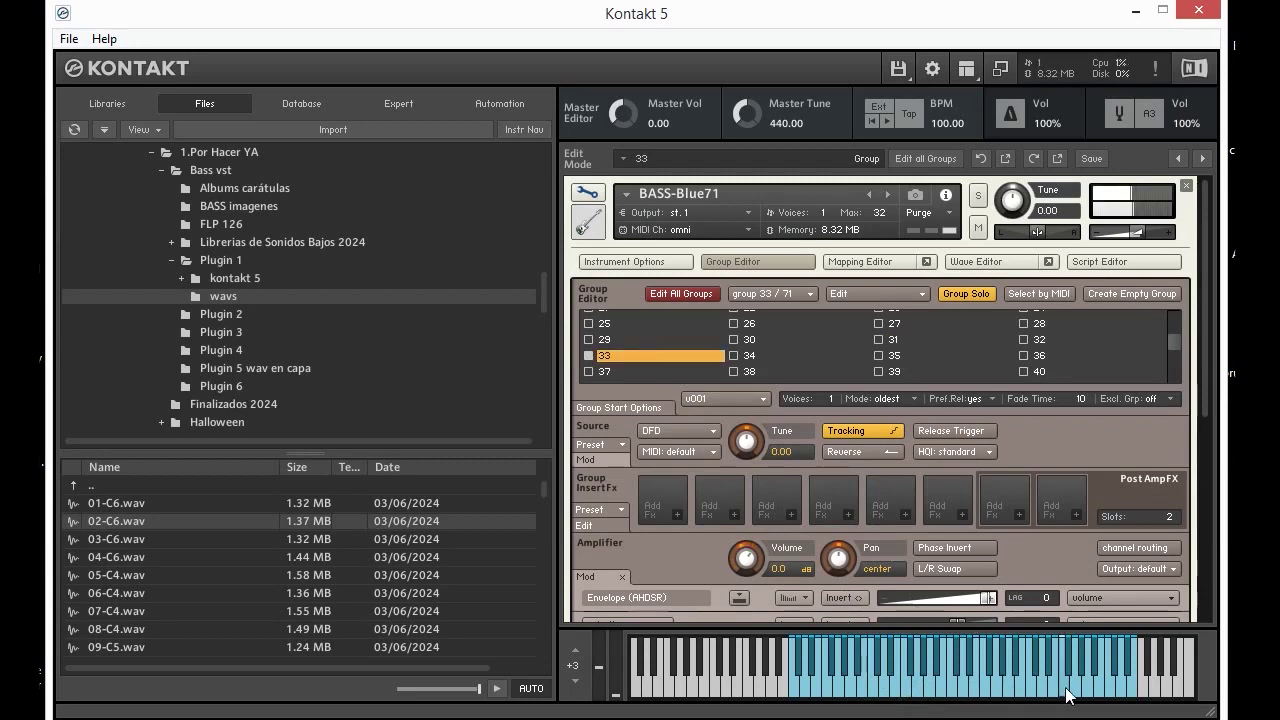
left_click(1040, 689)
left_click(998, 688)
left_click(972, 688)
left_click(954, 687)
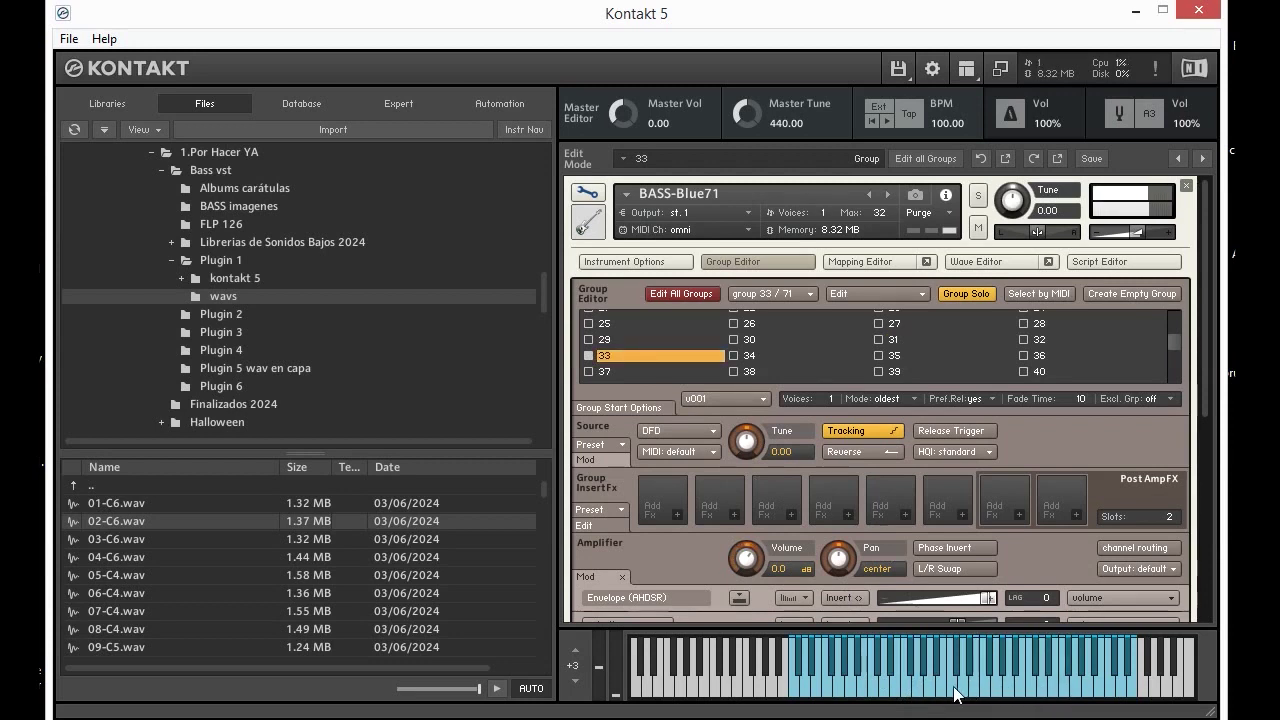
Select group 42 and audition its bass sound with rising middle notes and a descent to the lowest mapped notes.
scroll(830, 366, "down", 1)
left_click(820, 364)
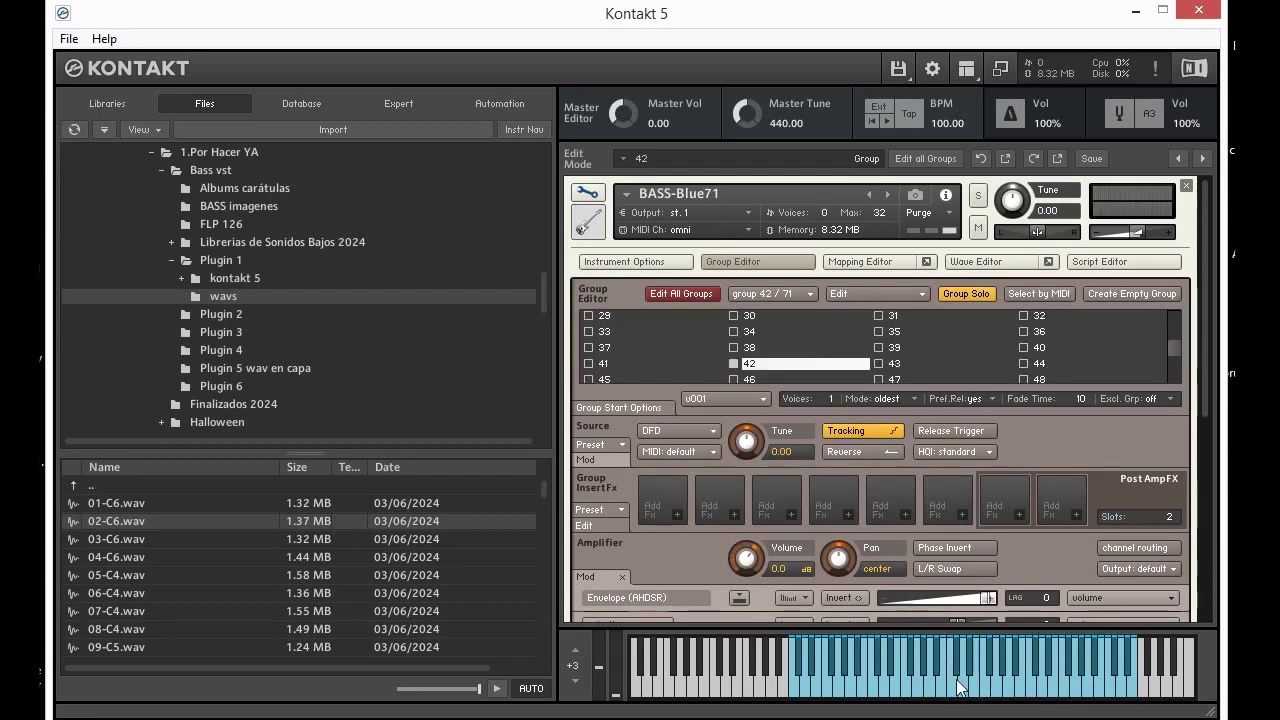
left_click(958, 689)
left_click(977, 690)
left_click(1010, 690)
left_click(1020, 690)
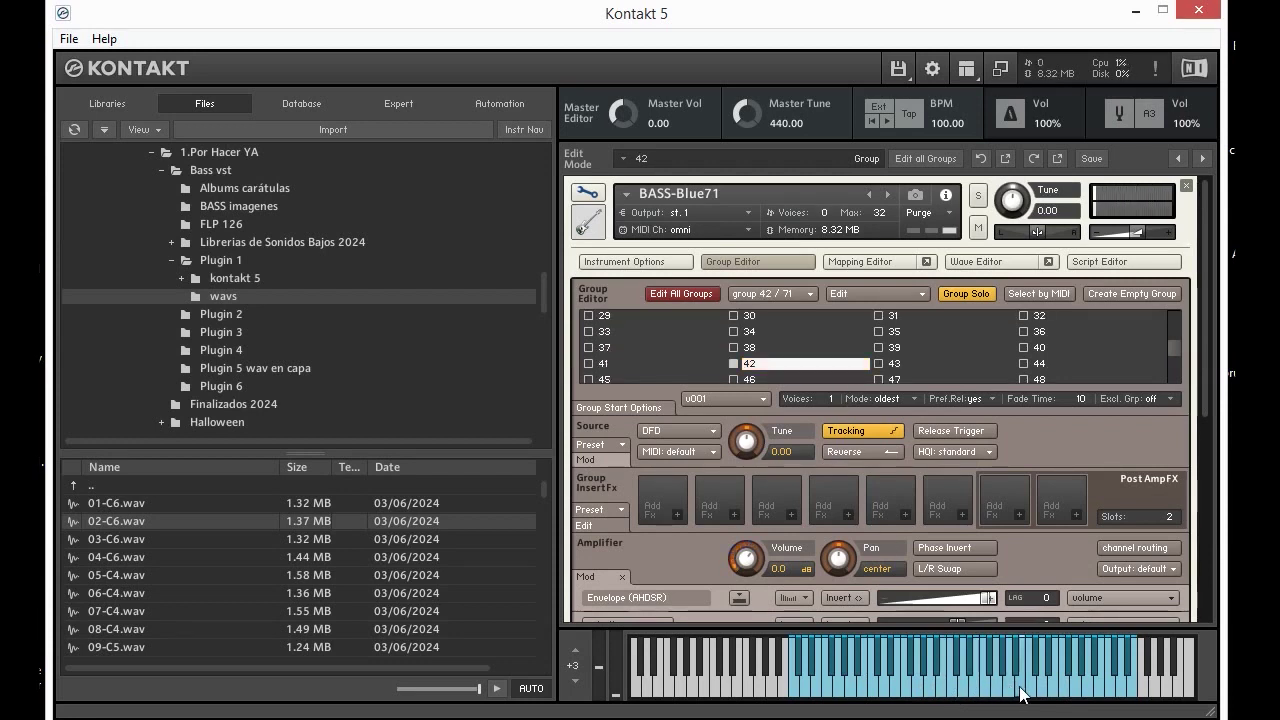
left_click(939, 690)
left_click(905, 690)
left_click(856, 690)
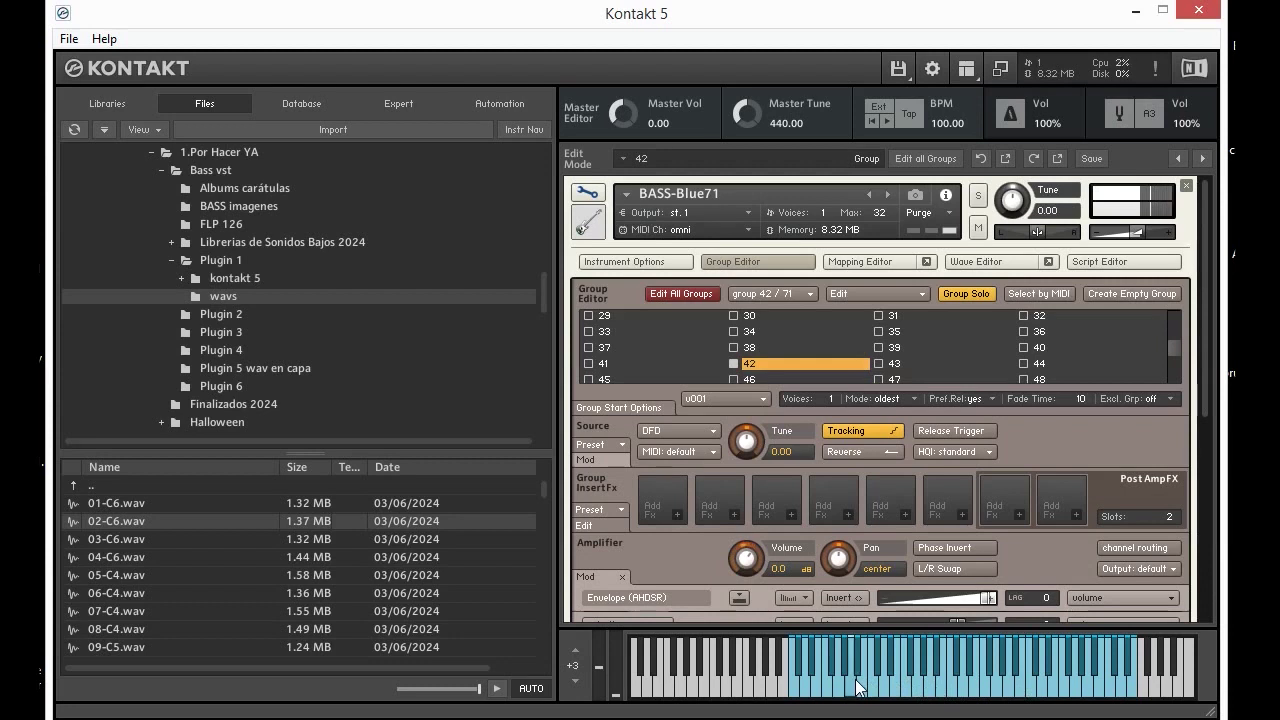
left_click(873, 690)
left_click(882, 692)
left_click(840, 688)
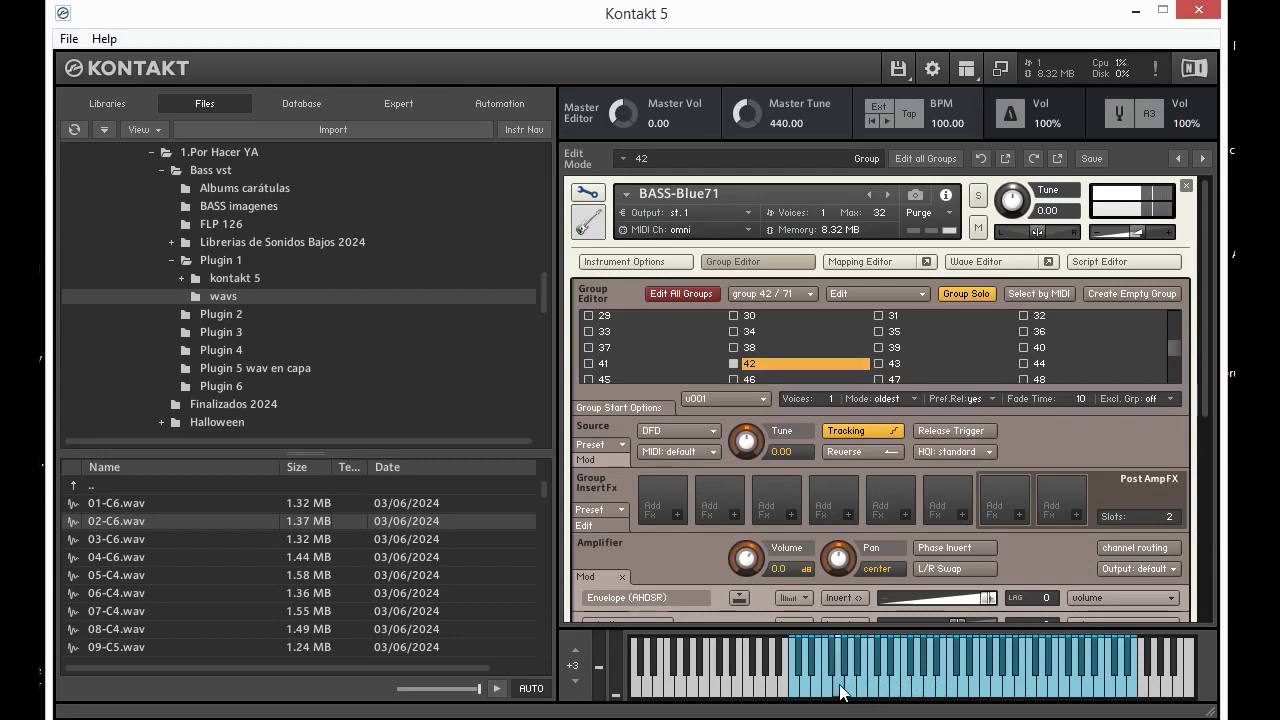
left_click(828, 696)
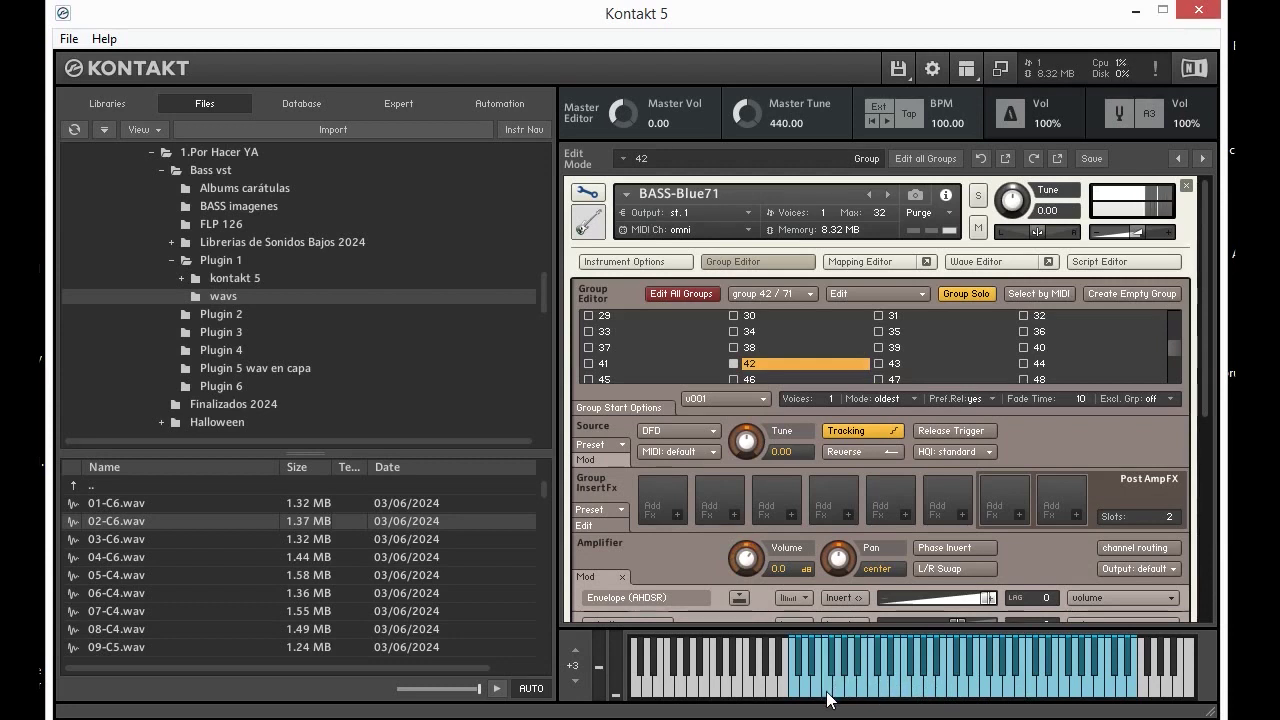
left_click(827, 698)
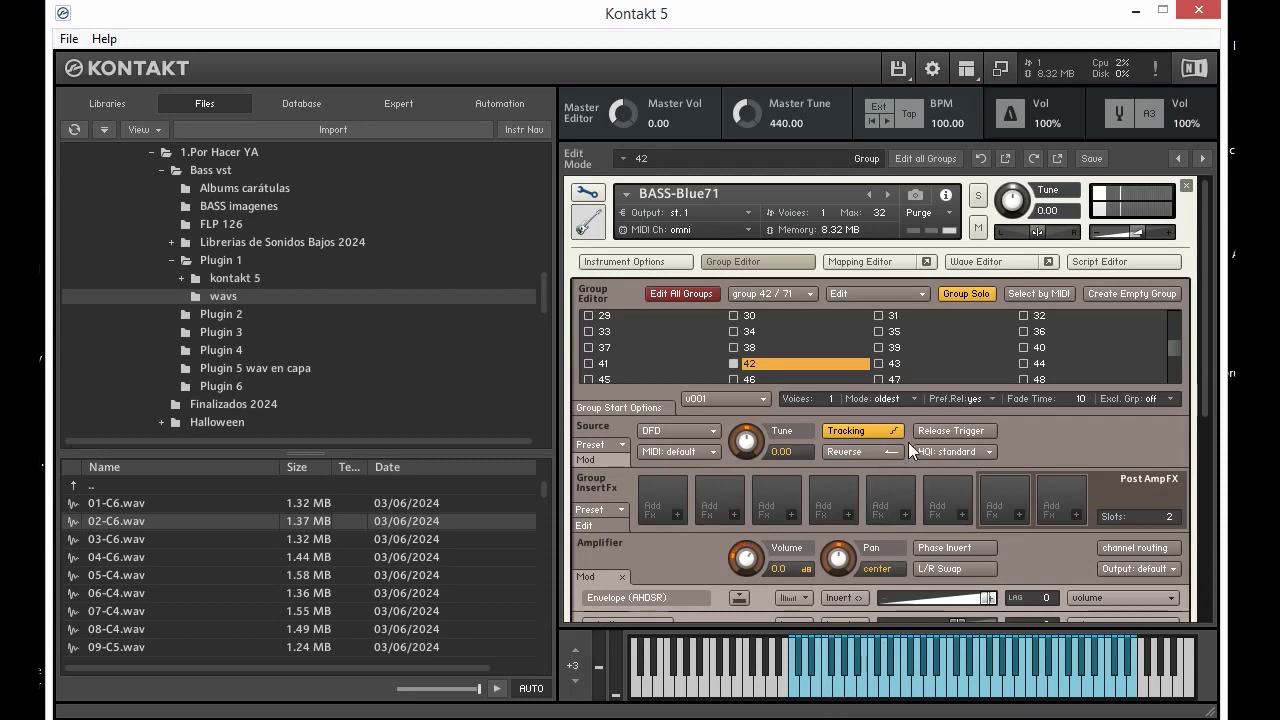
Select group 43 in the Group Editor and audition its bass sound with a few descending notes on the virtual keyboard.
left_click(921, 366)
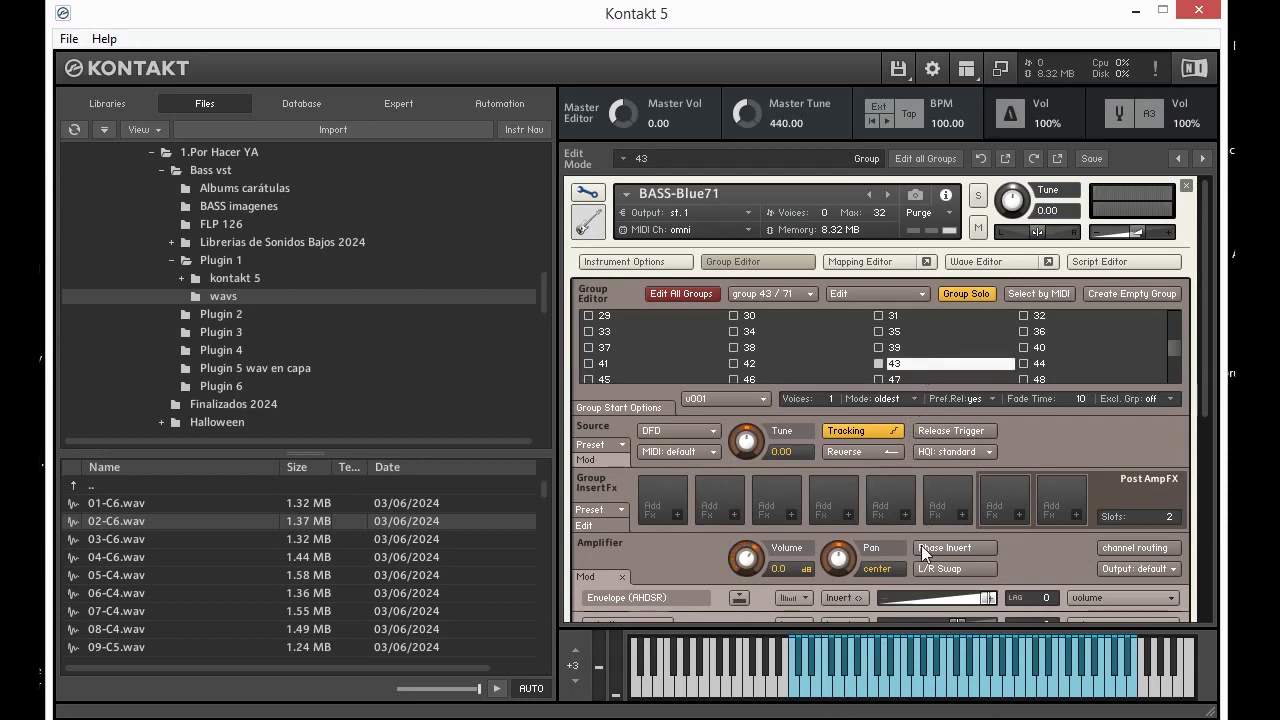
left_click(958, 695)
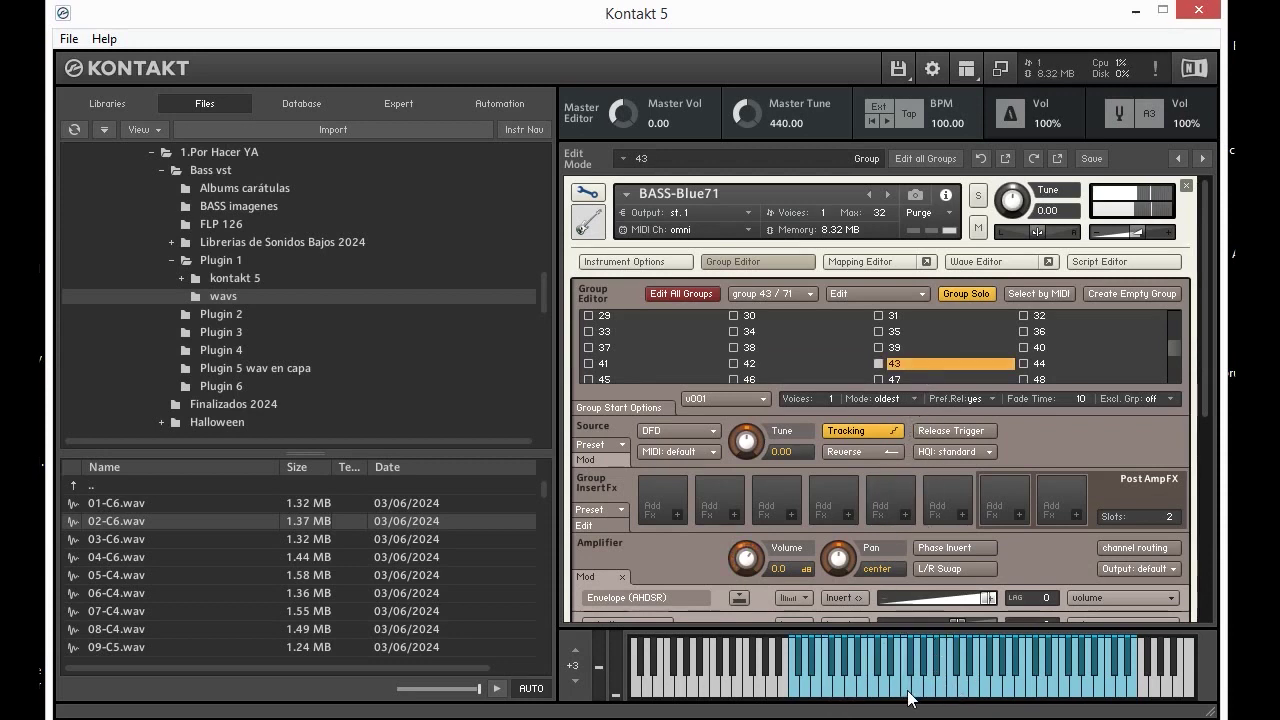
left_click(918, 691)
left_click(918, 691)
left_click(876, 689)
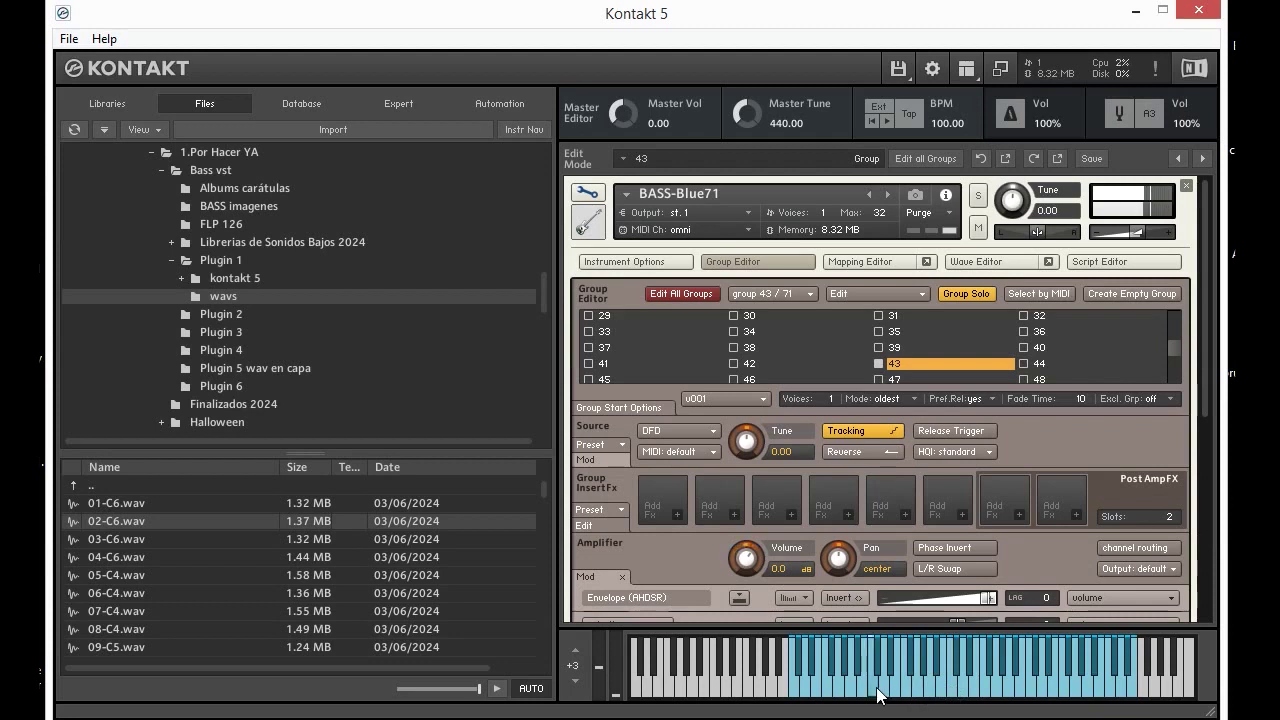
Select group 45 in the Group Editor and audition its bass sound with two middle notes and one low note.
left_click(617, 378)
left_click(948, 690)
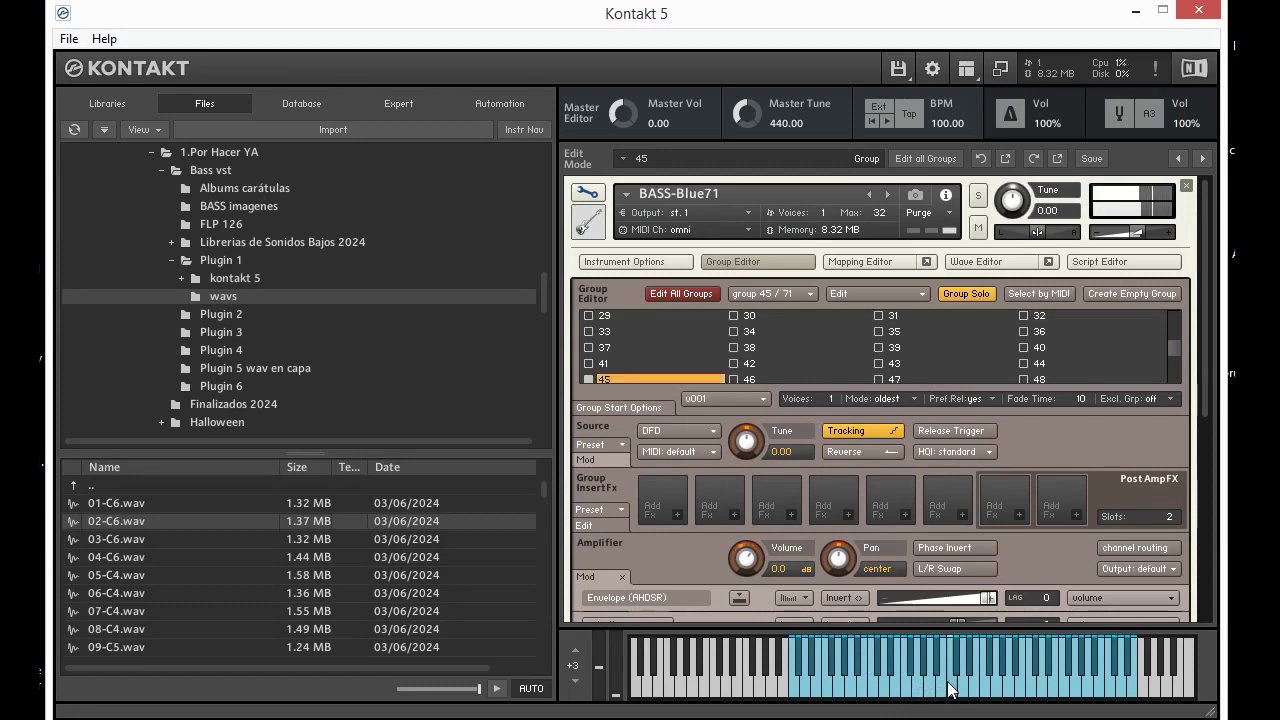
left_click(976, 690)
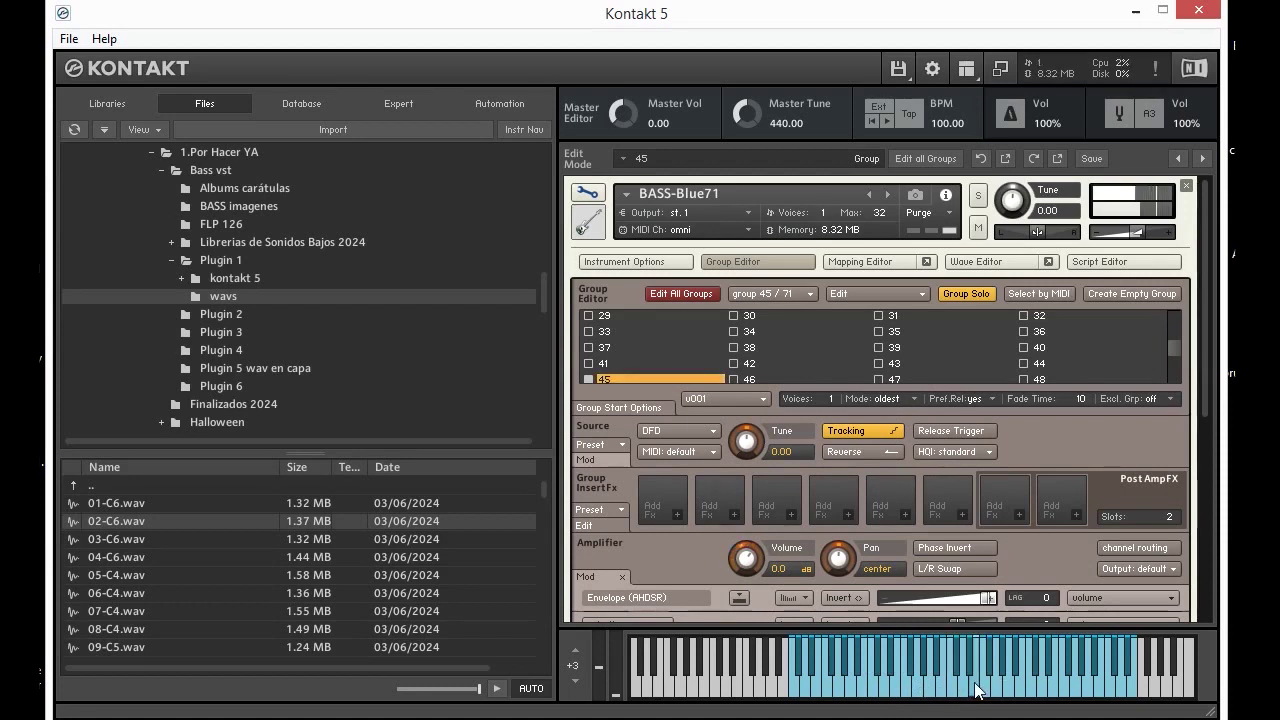
left_click(858, 690)
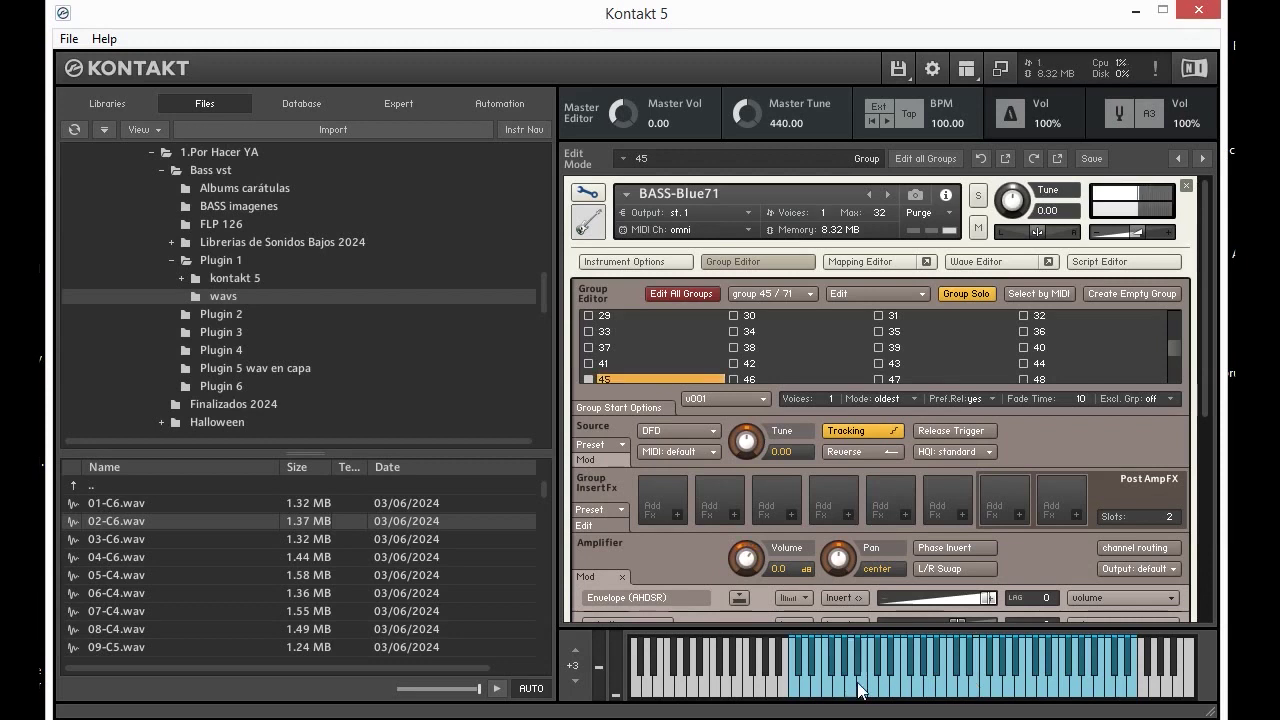
Continue auditioning group 45 with a middle note descending to the lowest mapped notes on the virtual keyboard.
left_click(871, 690)
left_click(803, 692)
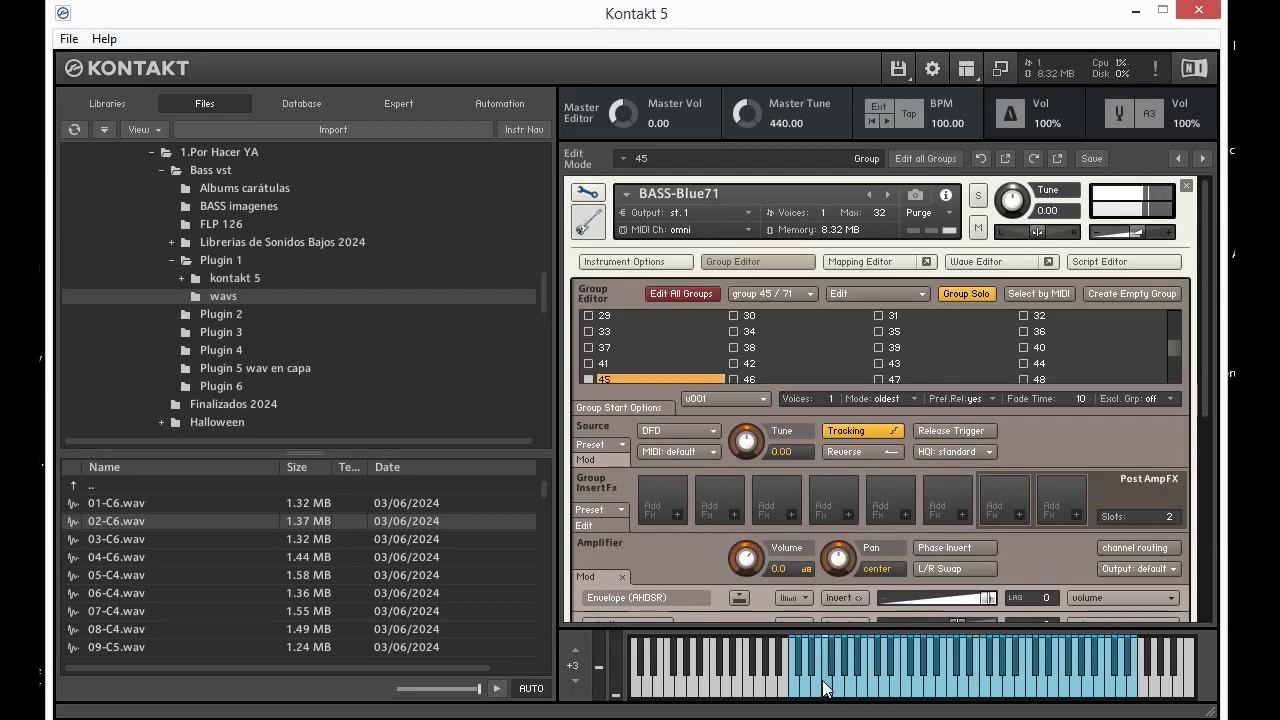
left_click(798, 694)
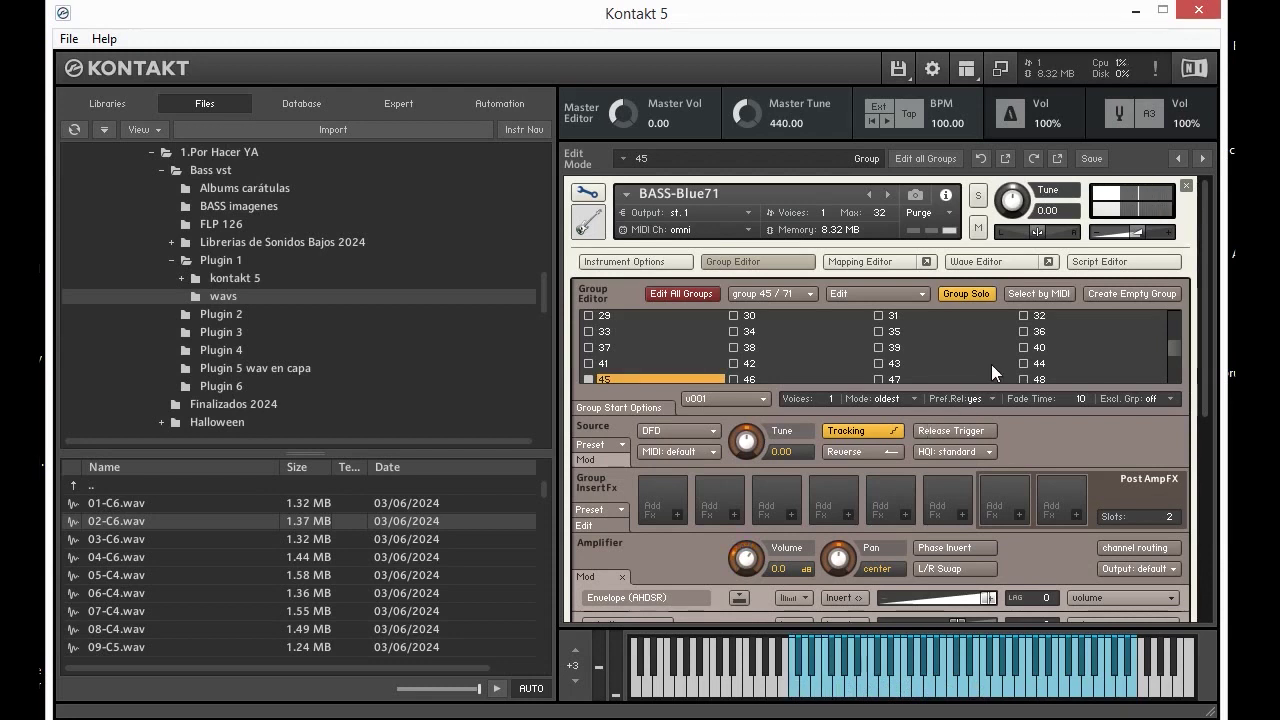
Select group 47 in the Group Editor and audition its bass sound with descending middle notes and repeated low notes.
scroll(1122, 351, "down", 1)
left_click(1011, 334)
left_click(908, 693)
left_click(872, 693)
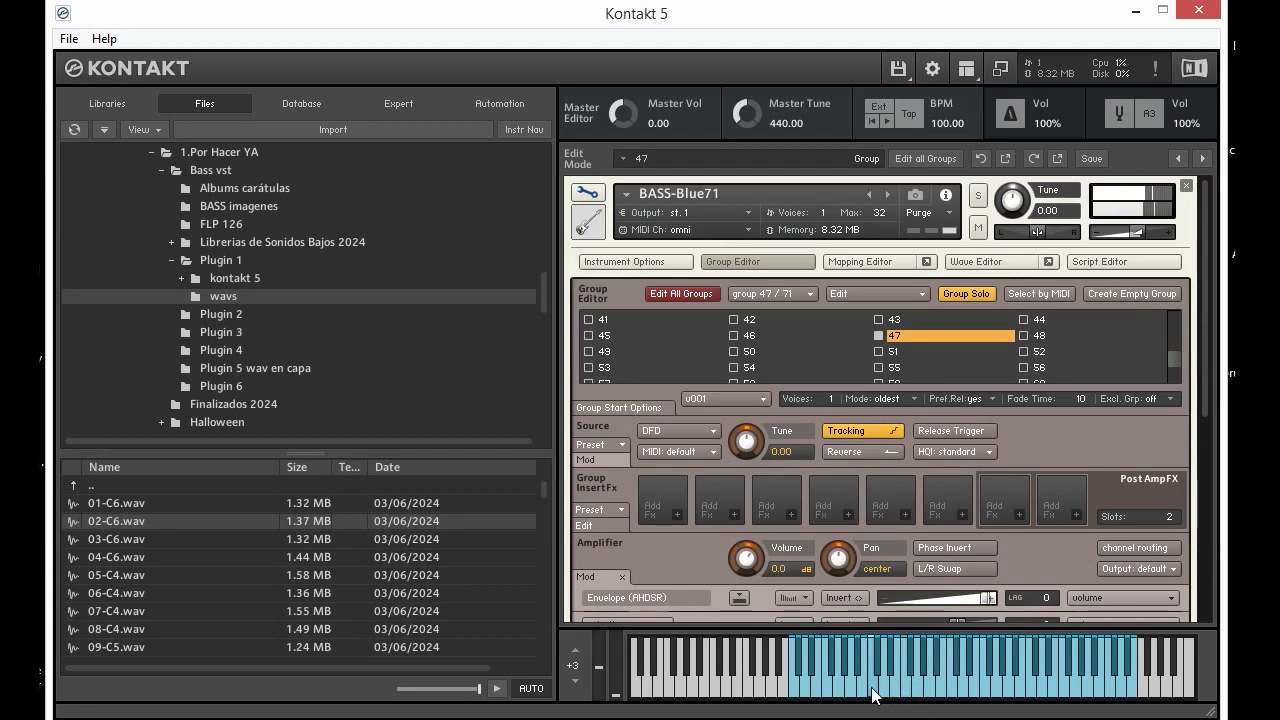
left_click(832, 690)
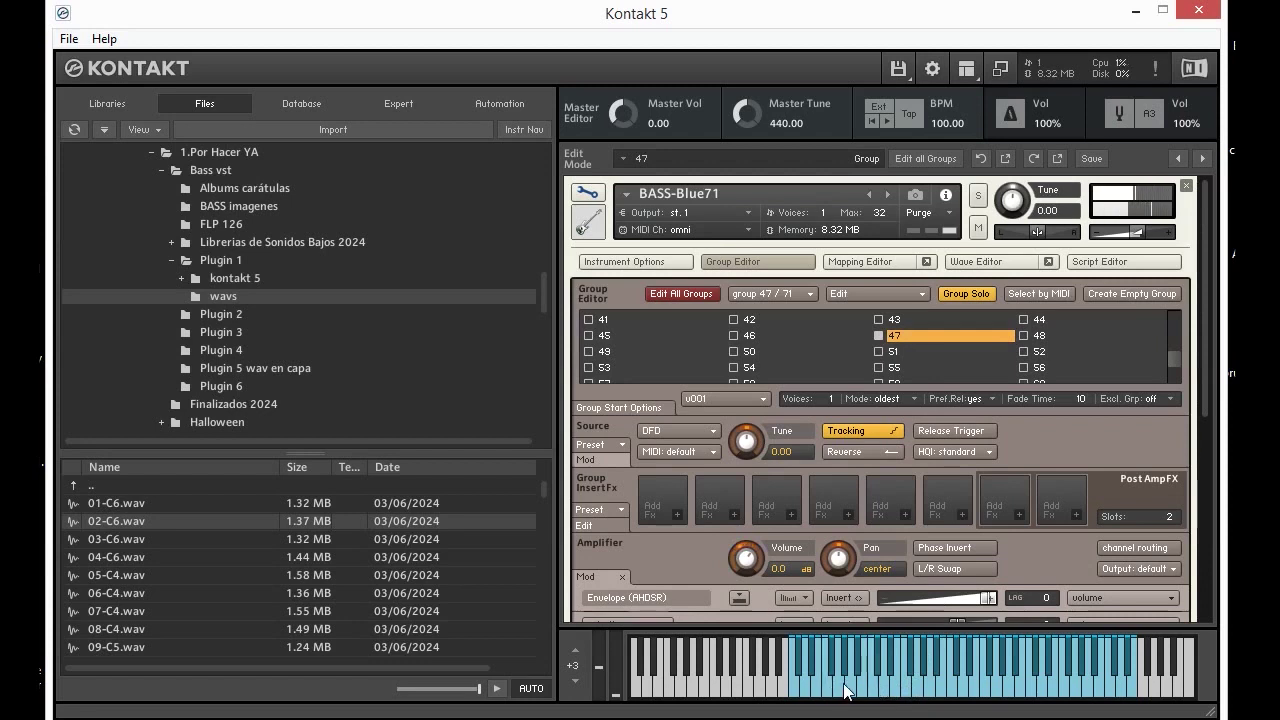
left_click(847, 690)
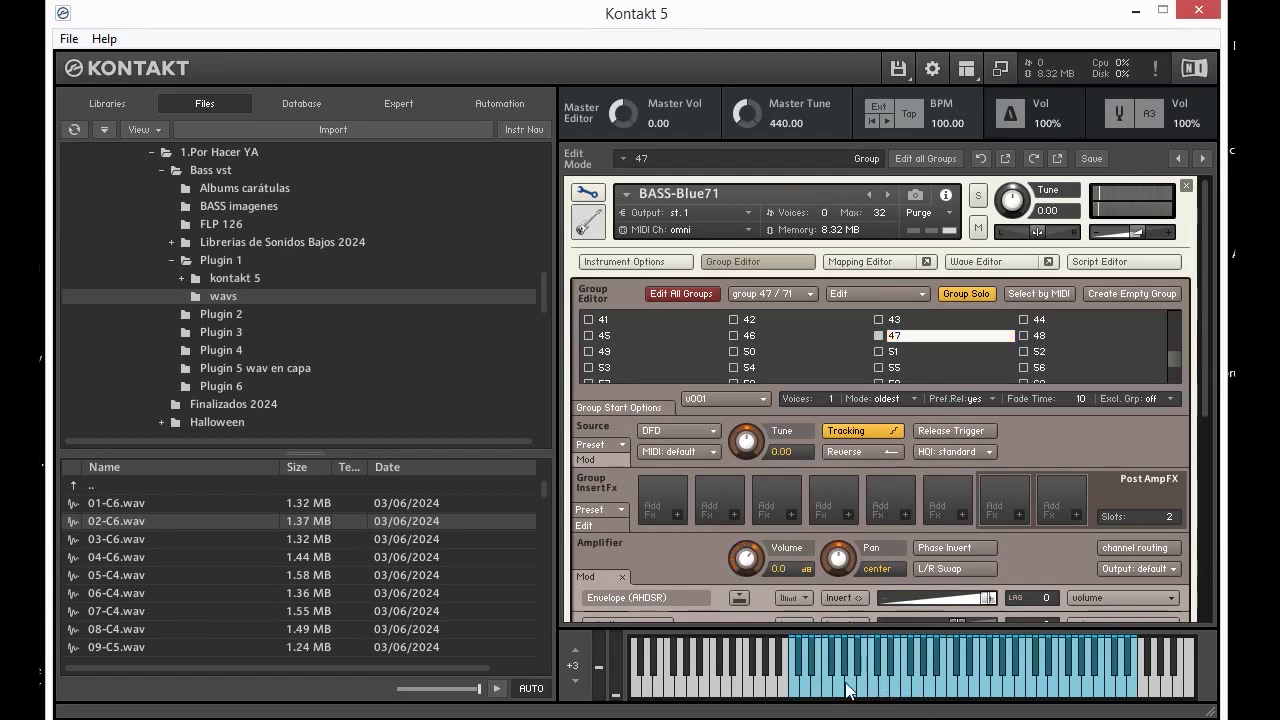
left_click(848, 690)
left_click(860, 690)
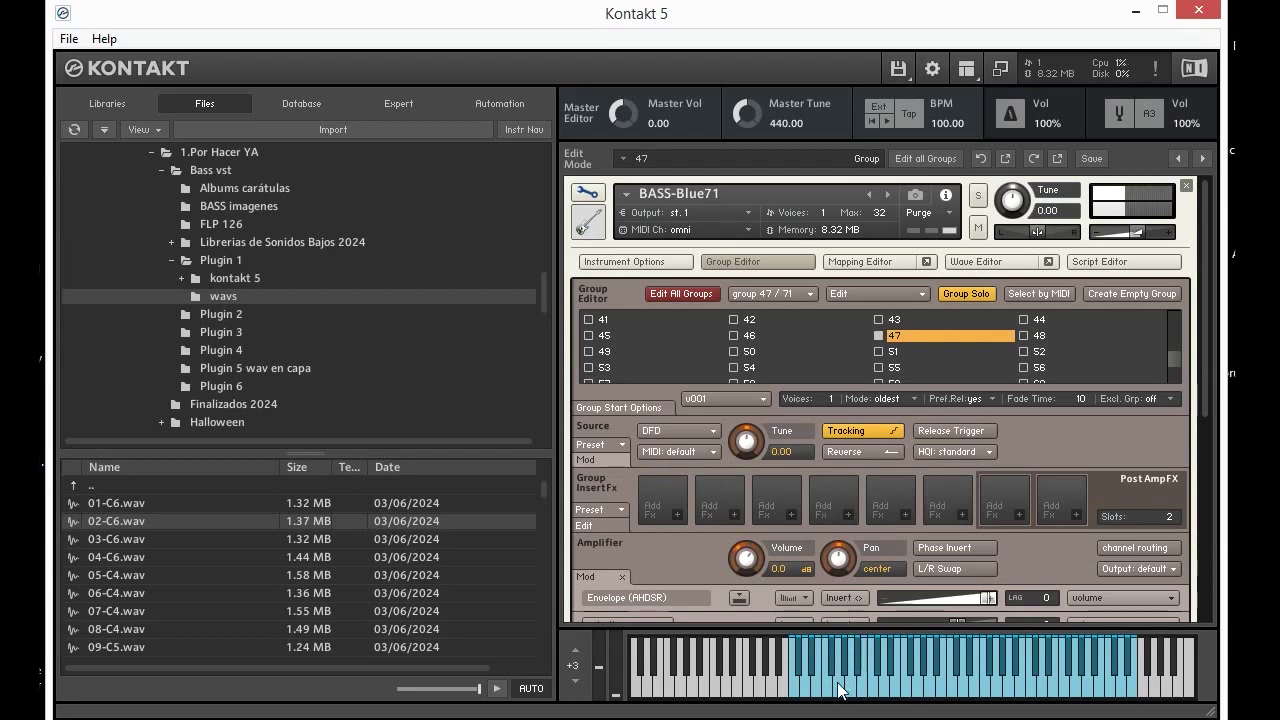
left_click(836, 690)
left_click(830, 691)
Audition group 47 in its upper range with four rising notes on the virtual keyboard.
left_click(930, 690)
left_click(964, 688)
left_click(988, 688)
left_click(1026, 688)
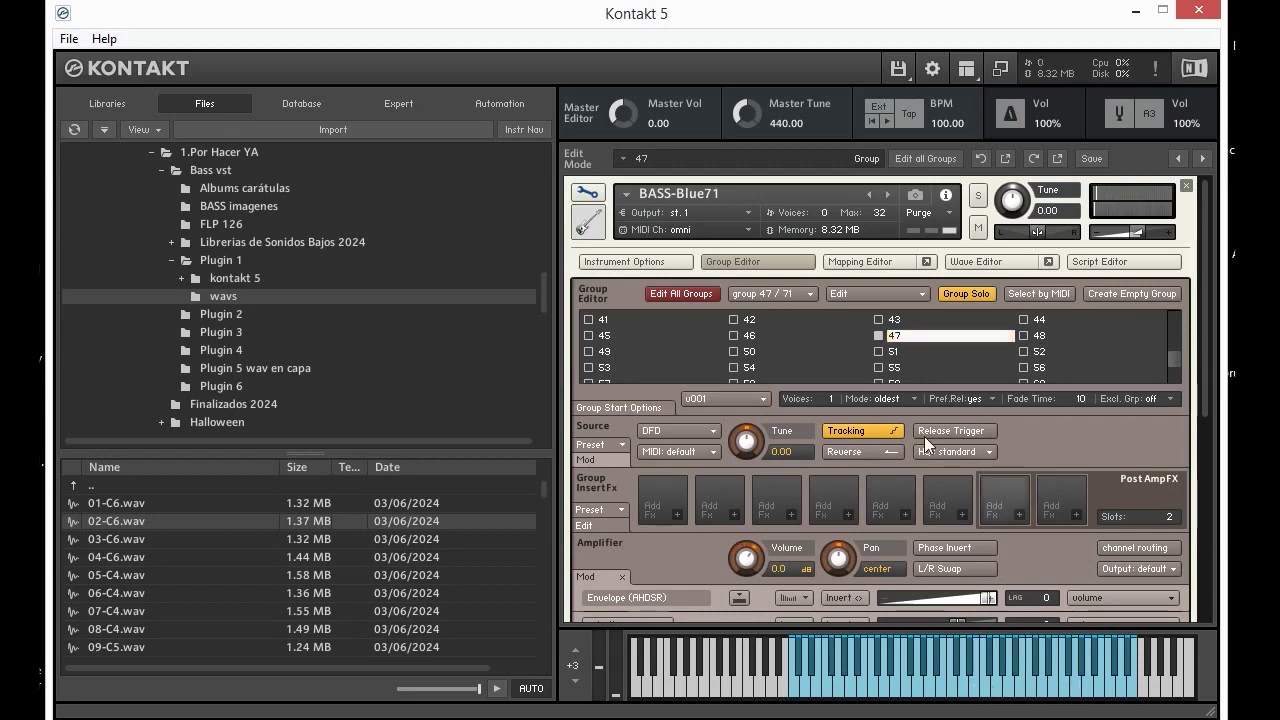
Select group 49 and audition its bass sound with notes rising from the middle to the high range.
left_click(641, 355)
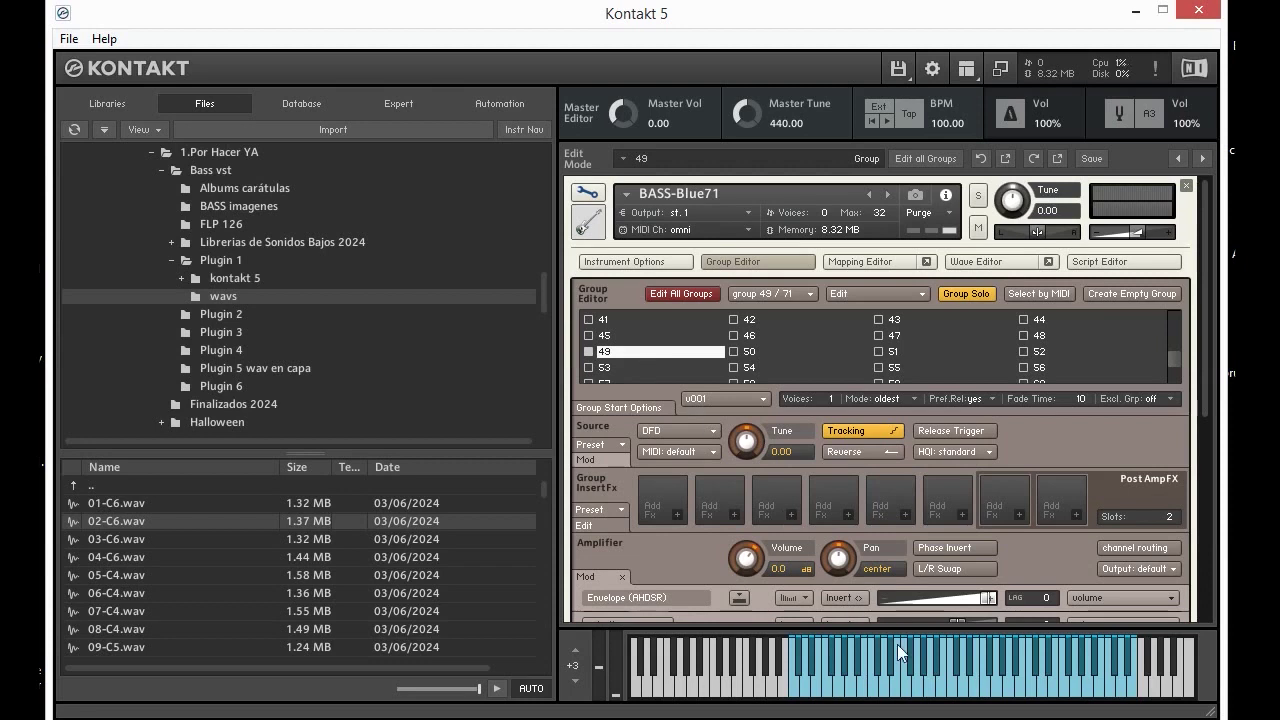
left_click(905, 690)
left_click(941, 690)
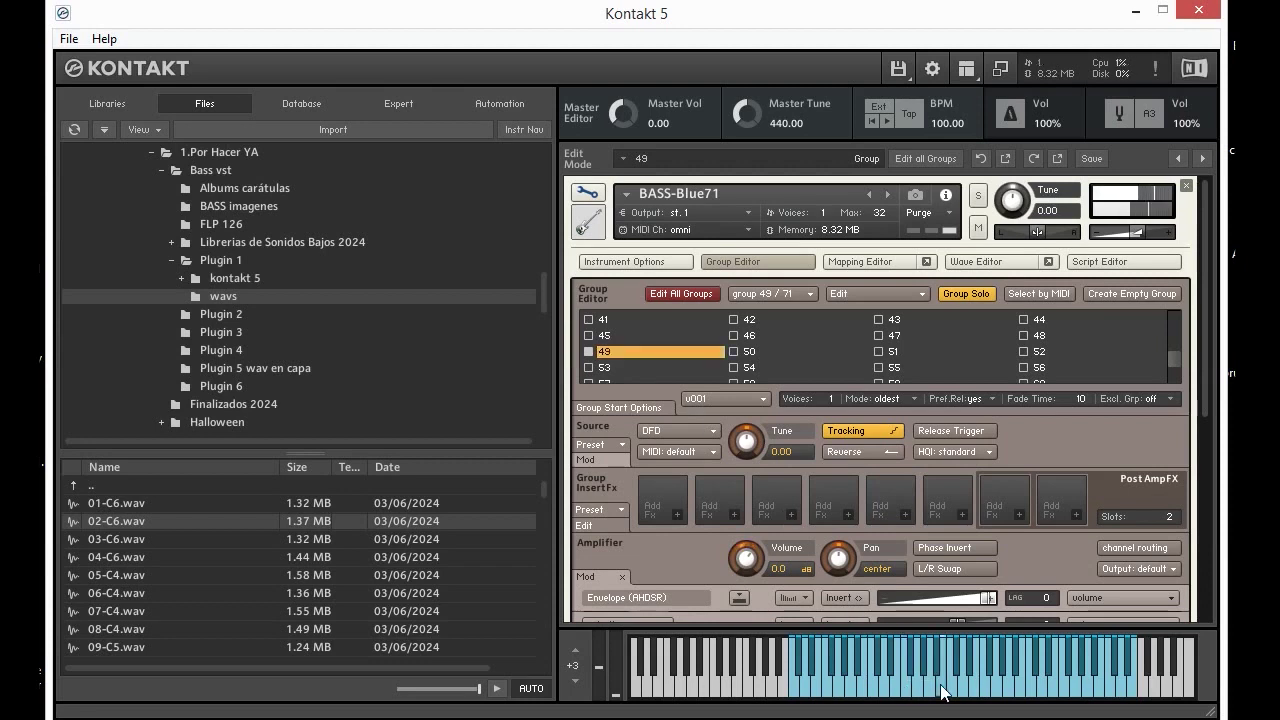
left_click(979, 688)
left_click(984, 688)
left_click(1019, 688)
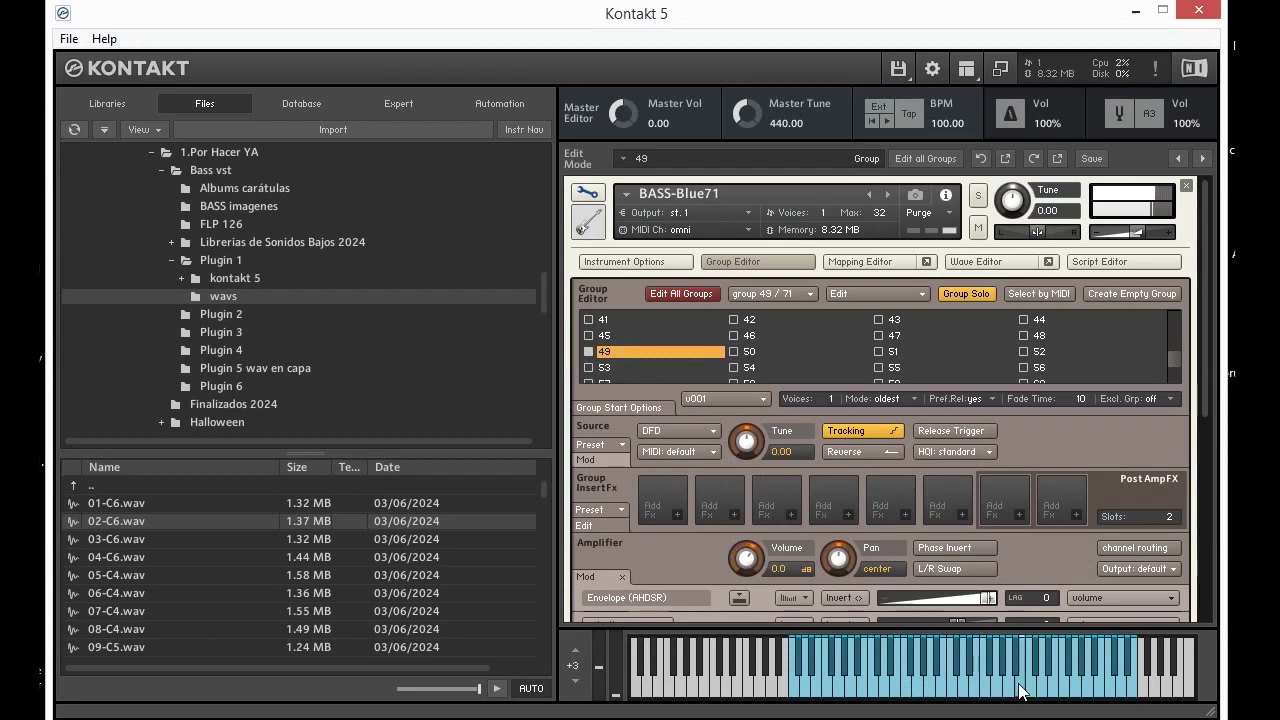
left_click(1003, 693)
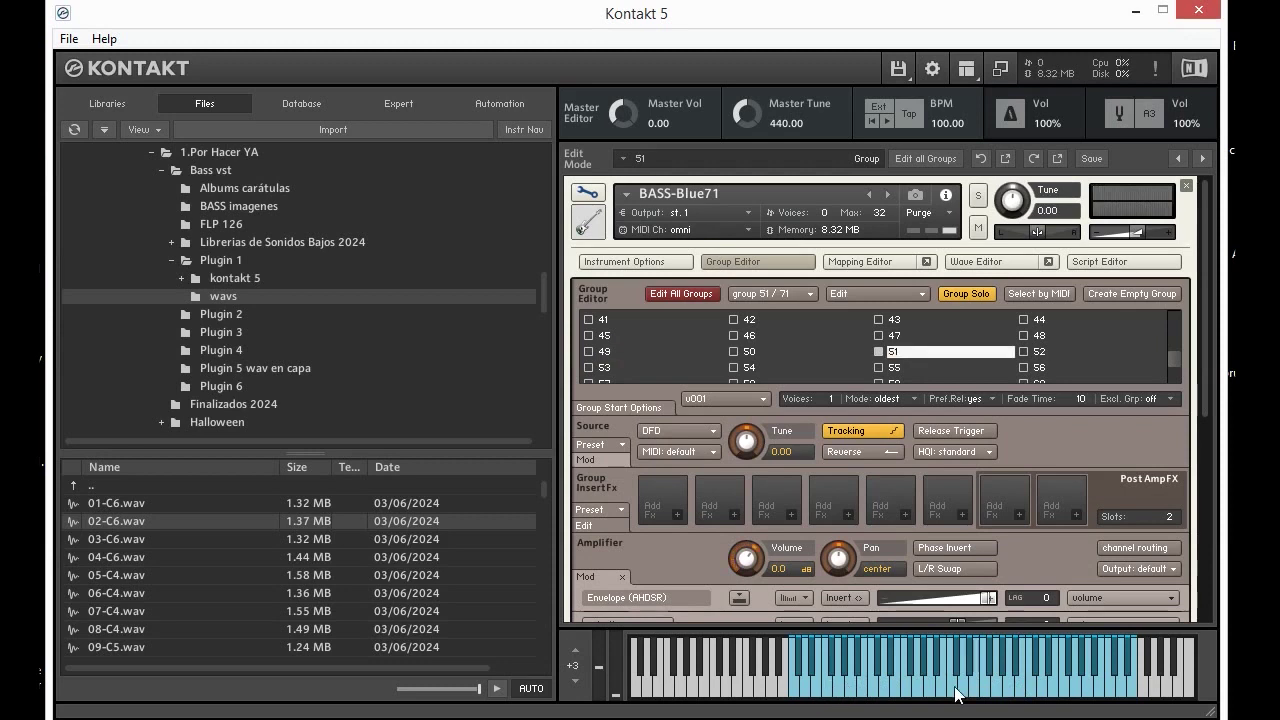
Select group 51 and audition its bass sound with a rising run and single notes descending to the lower middle range.
left_click(955, 687)
left_click_drag(955, 693, 1030, 688)
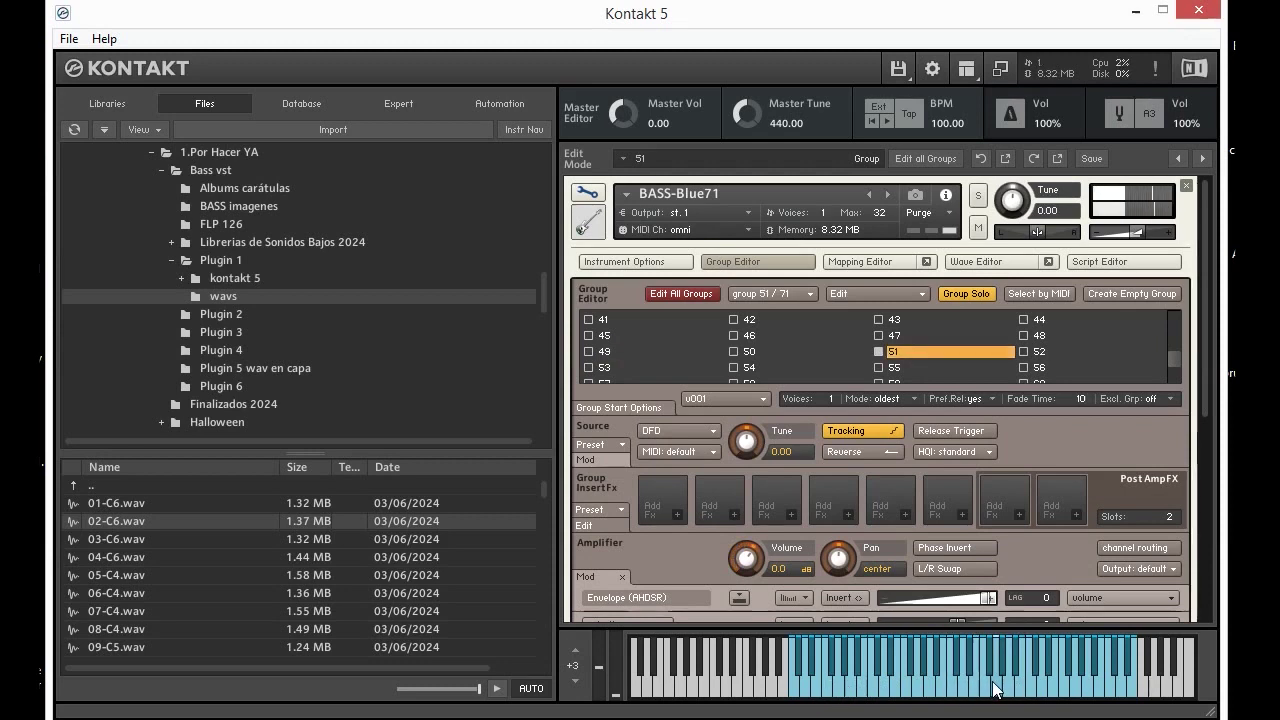
left_click(995, 688)
left_click(918, 690)
left_click(918, 690)
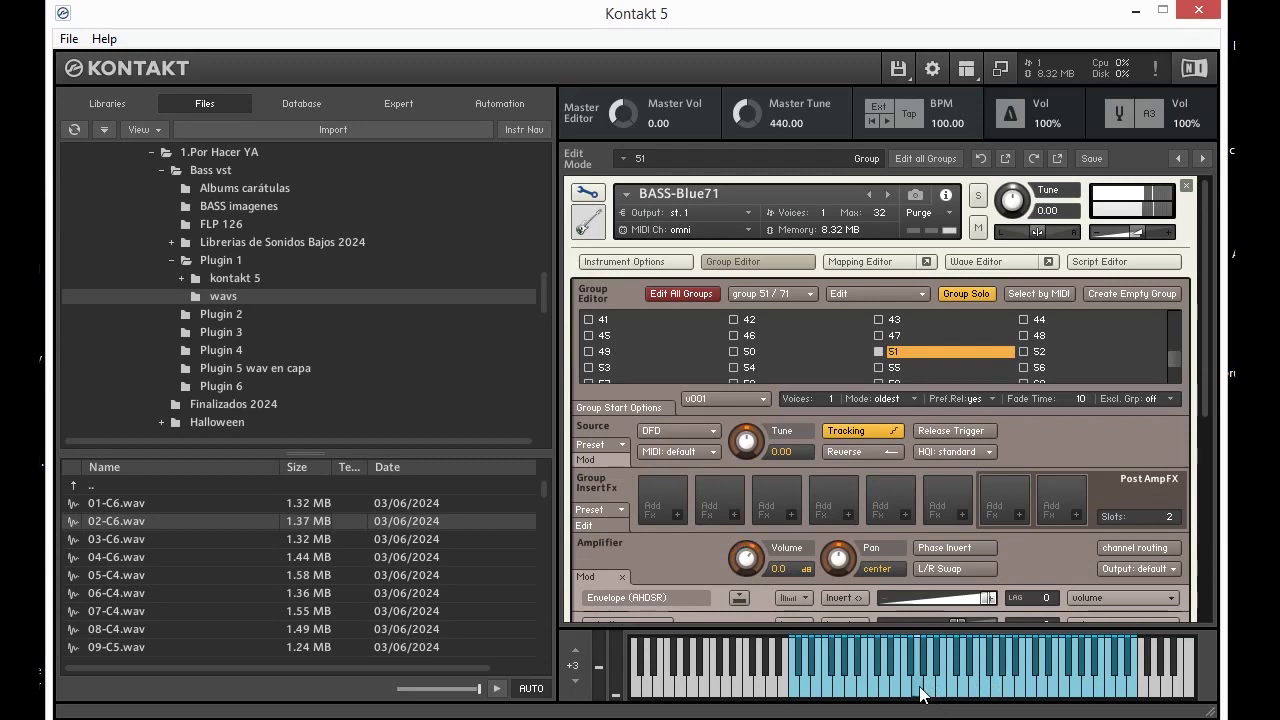
left_click(895, 688)
left_click(875, 685)
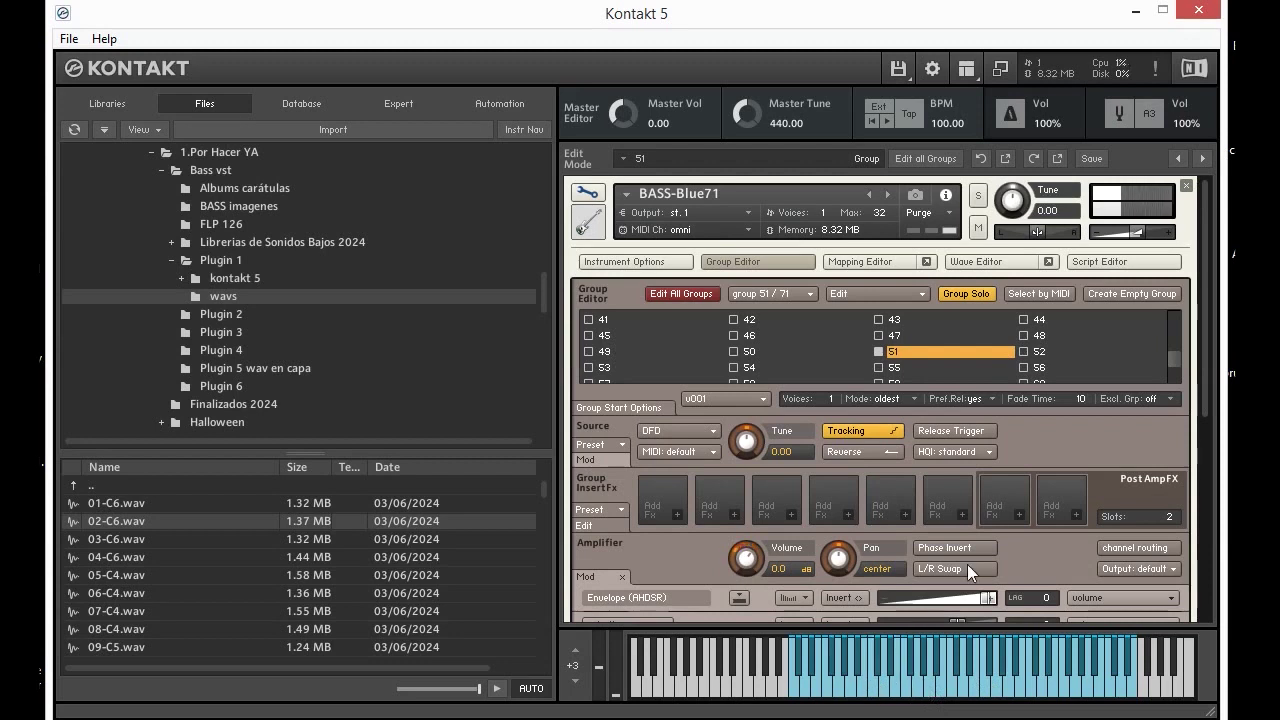
Select group 52 and audition its bass sound with notes descending from the high range to the low range.
left_click(1044, 352)
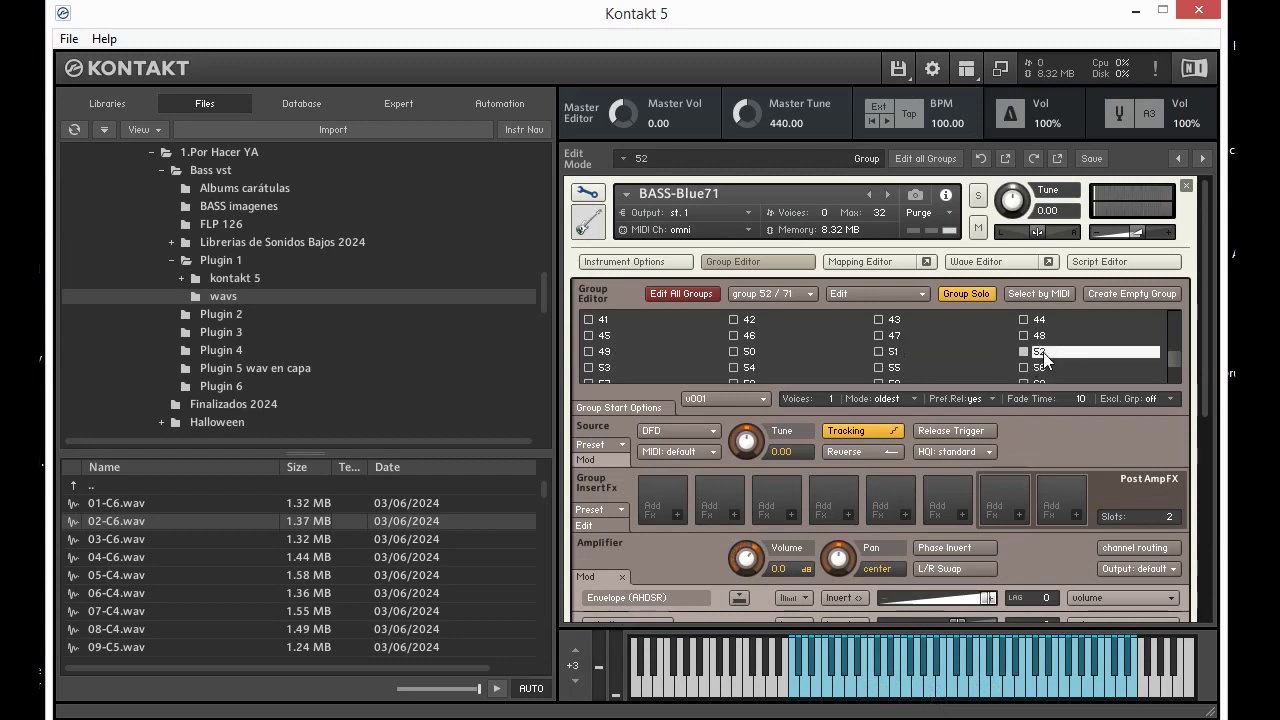
left_click(998, 690)
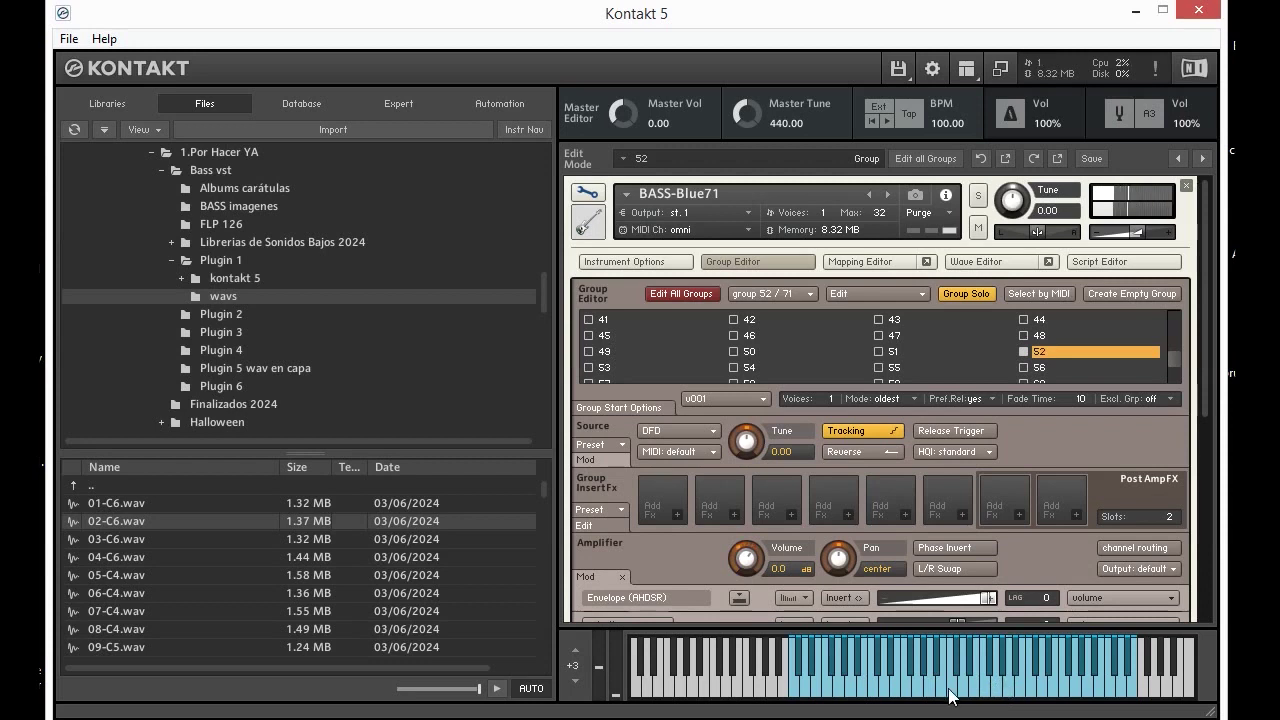
left_click(950, 692)
left_click(918, 688)
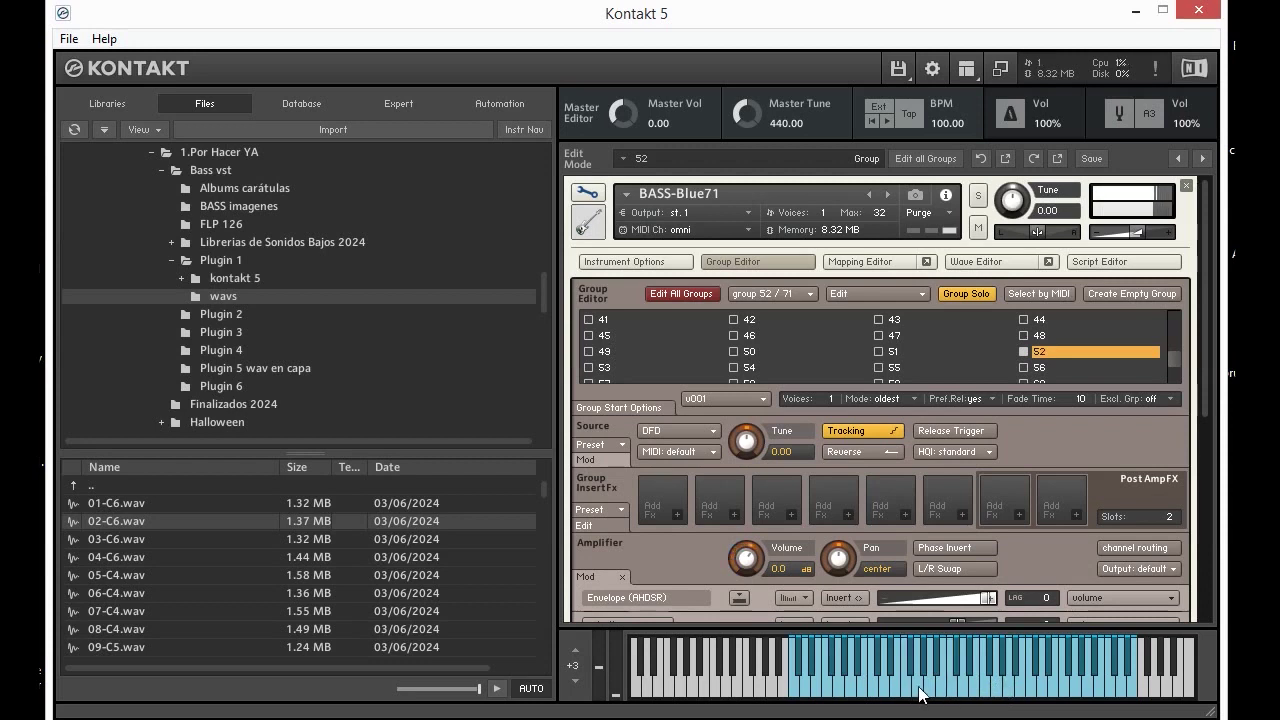
left_click(942, 687)
left_click(899, 681)
left_click(863, 692)
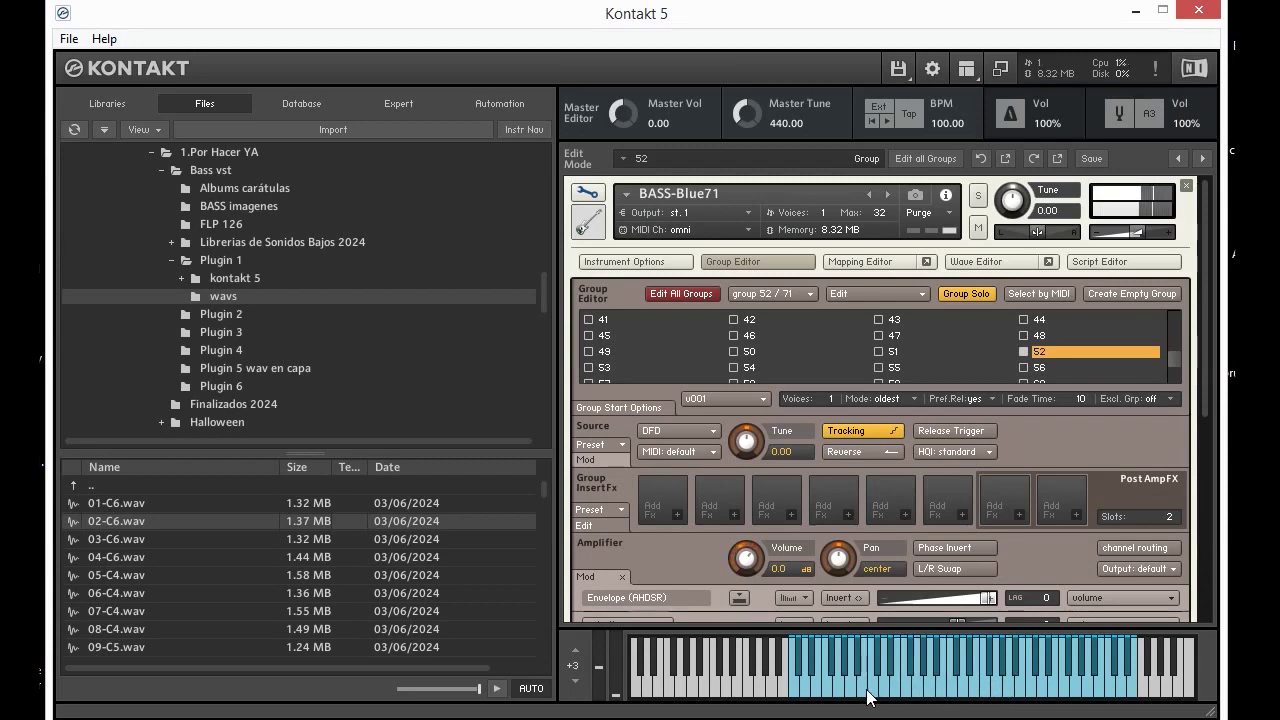
left_click(873, 691)
left_click(828, 692)
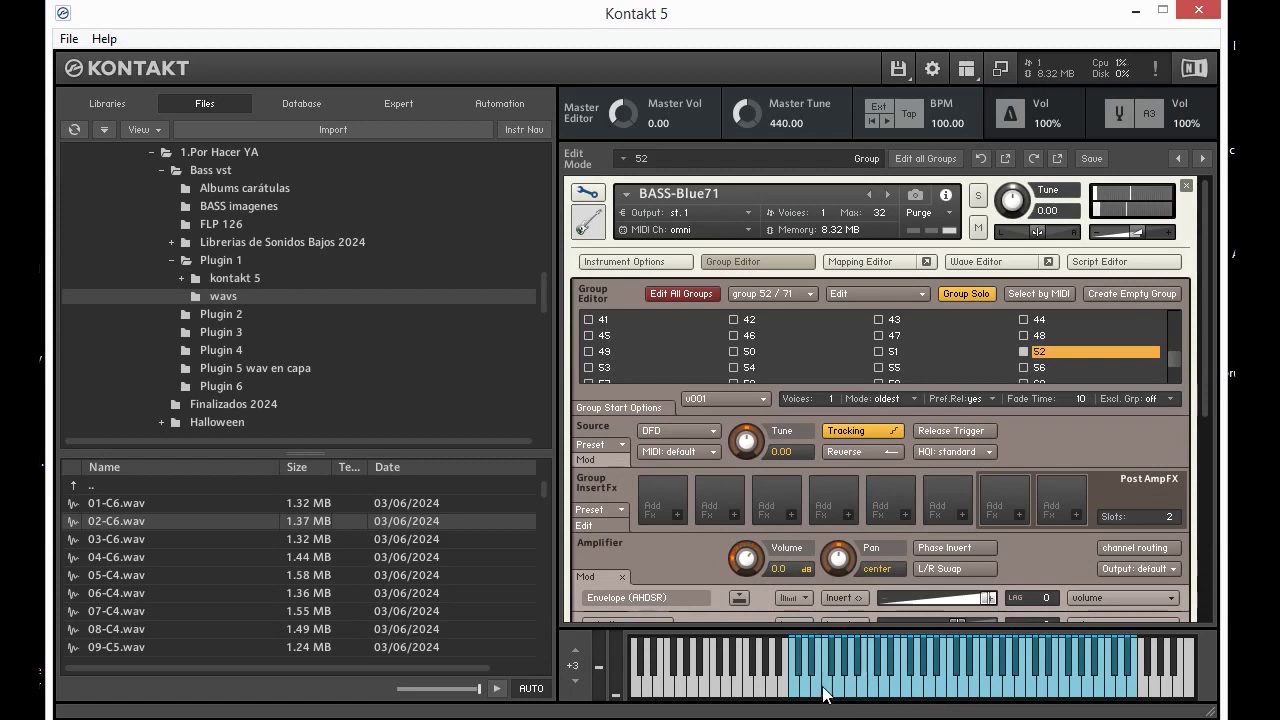
Select group 53 and audition its bass sound with middle notes, a rise to the high range and a descent to low notes.
left_click(949, 692)
left_click(889, 690)
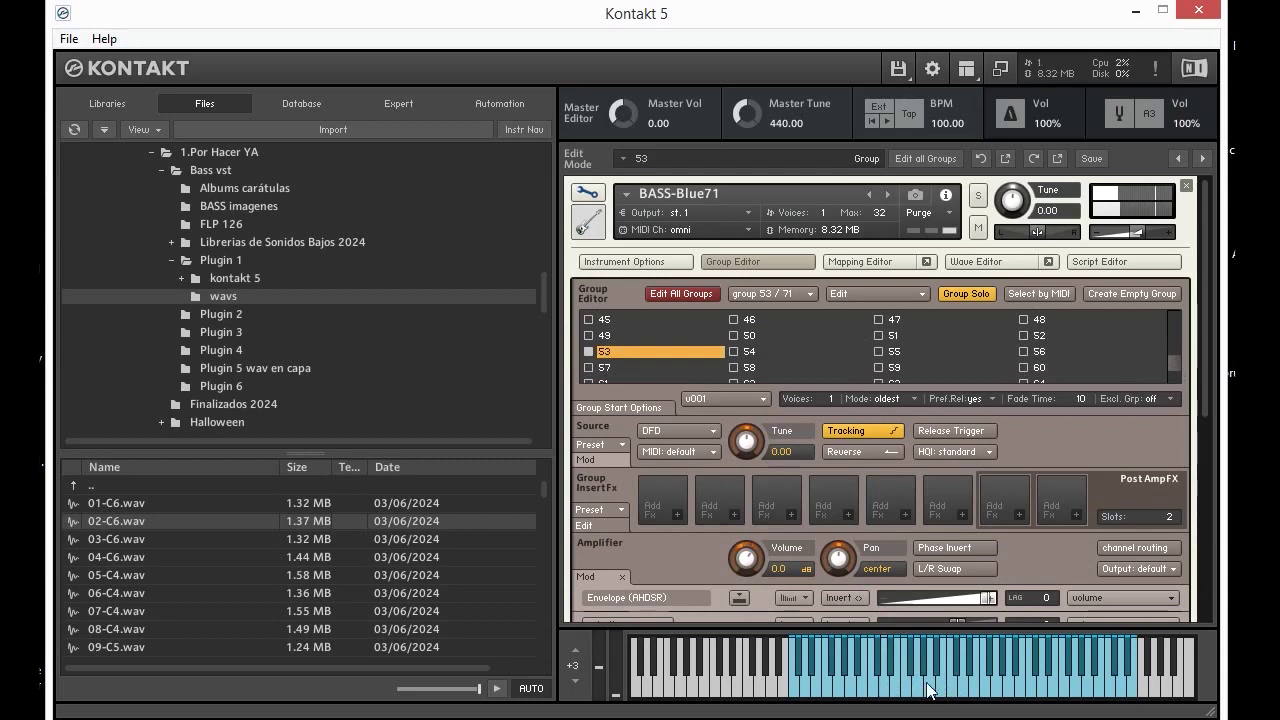
left_click(974, 688)
left_click(1043, 690)
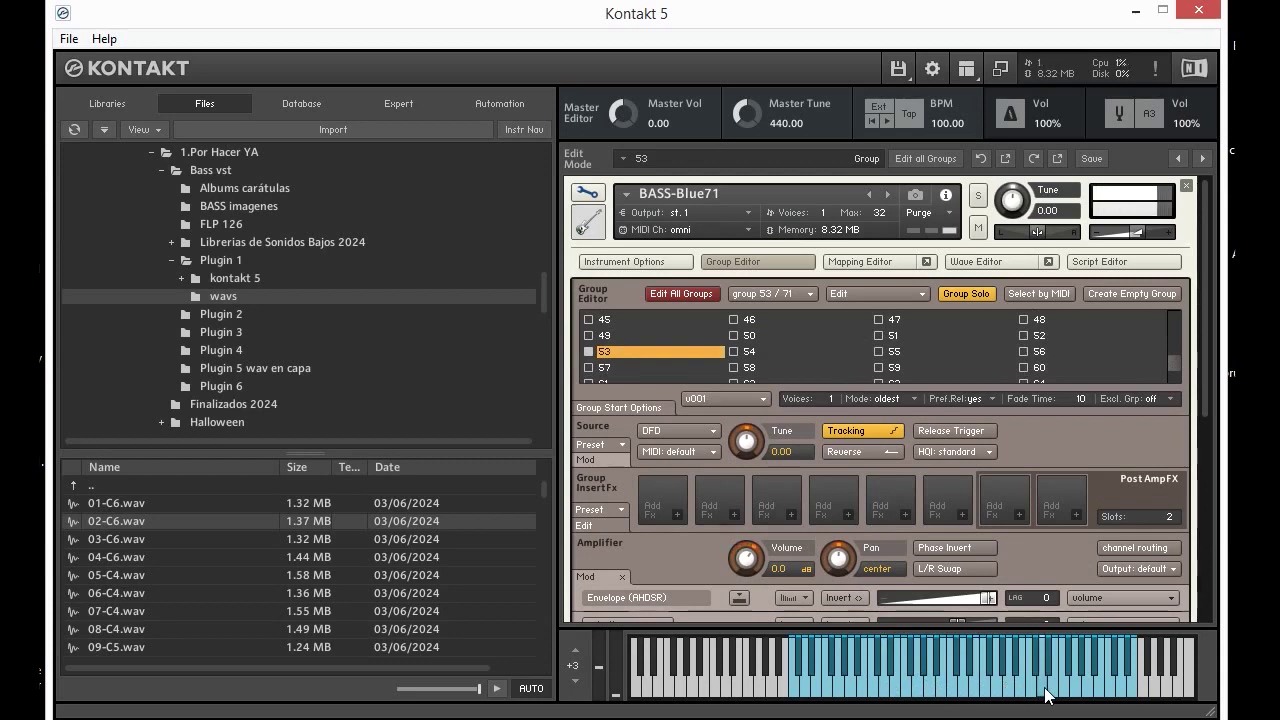
left_click(1034, 690)
left_click(990, 690)
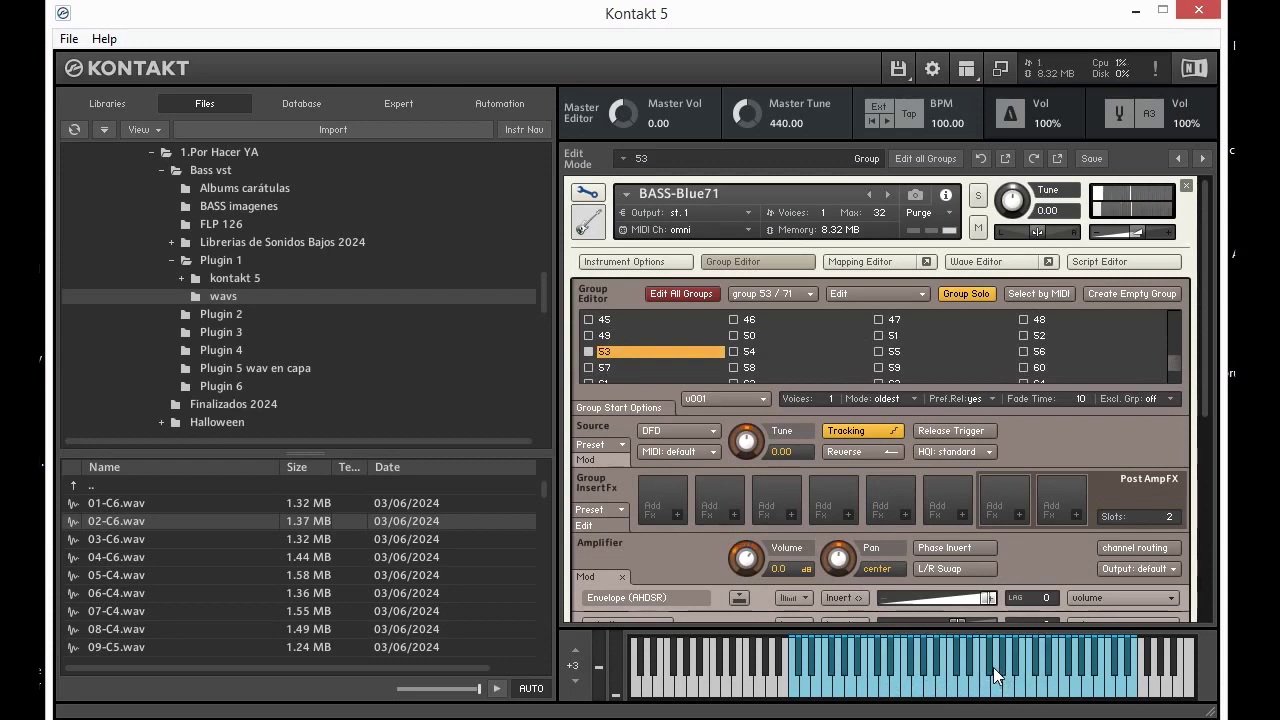
left_click(990, 667)
left_click(873, 687)
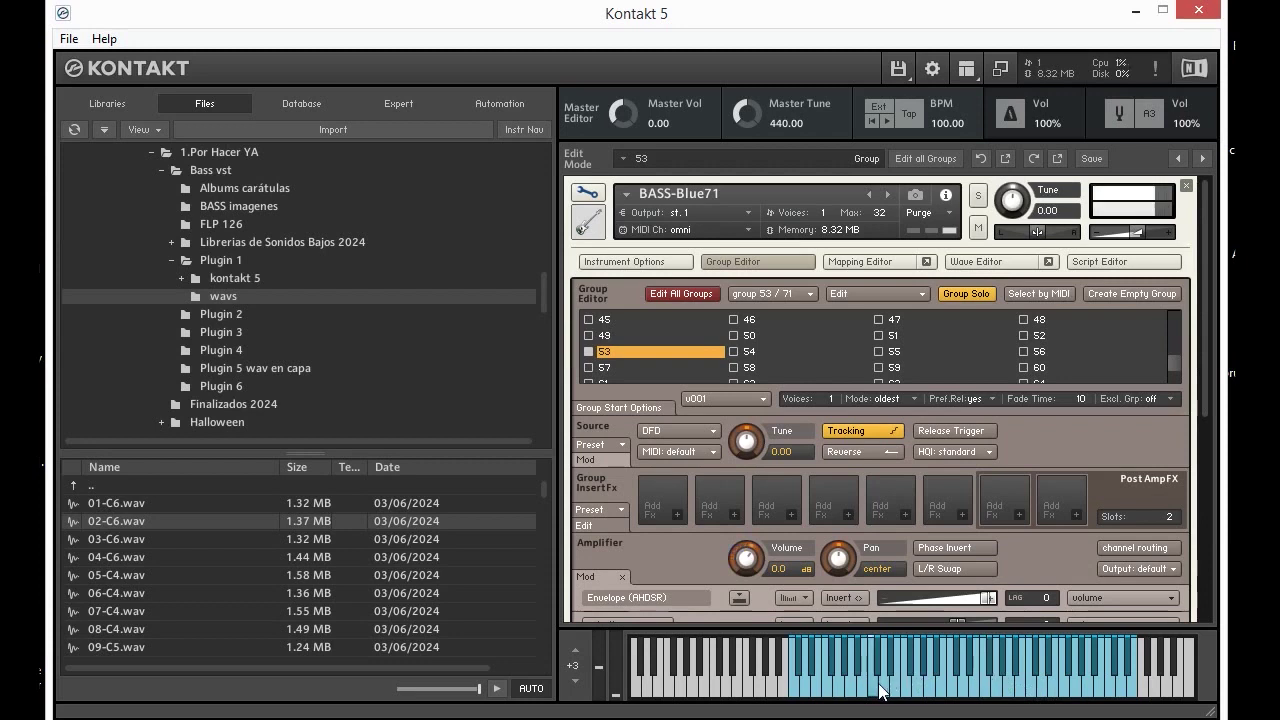
left_click(894, 651)
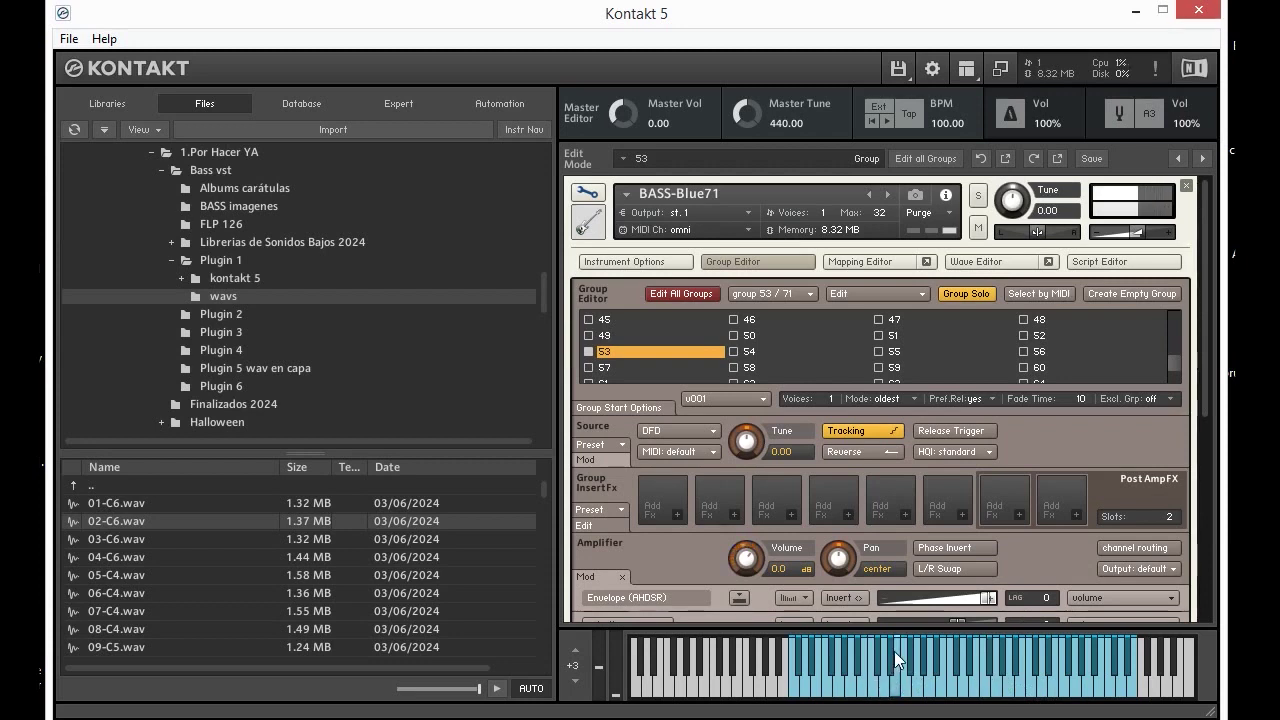
left_click(866, 658)
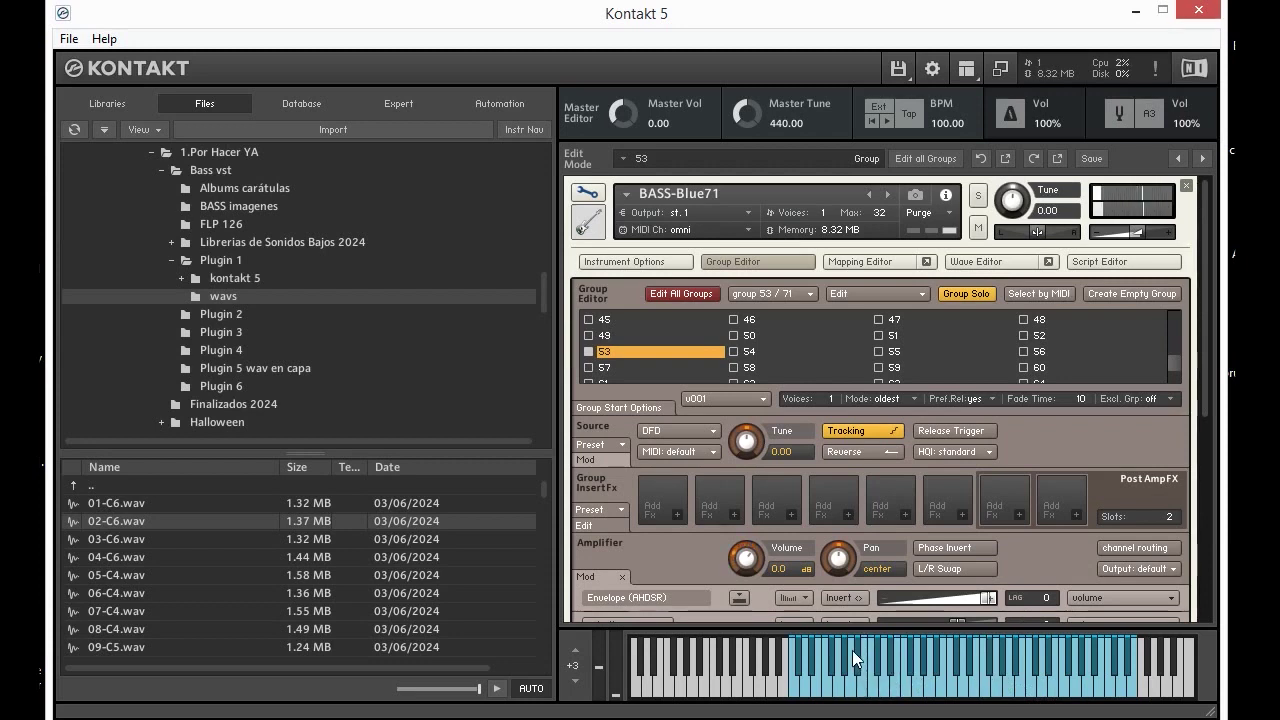
Select group 55 in the Group Editor and audition its bass sound with two middle notes and one high note.
left_click(950, 690)
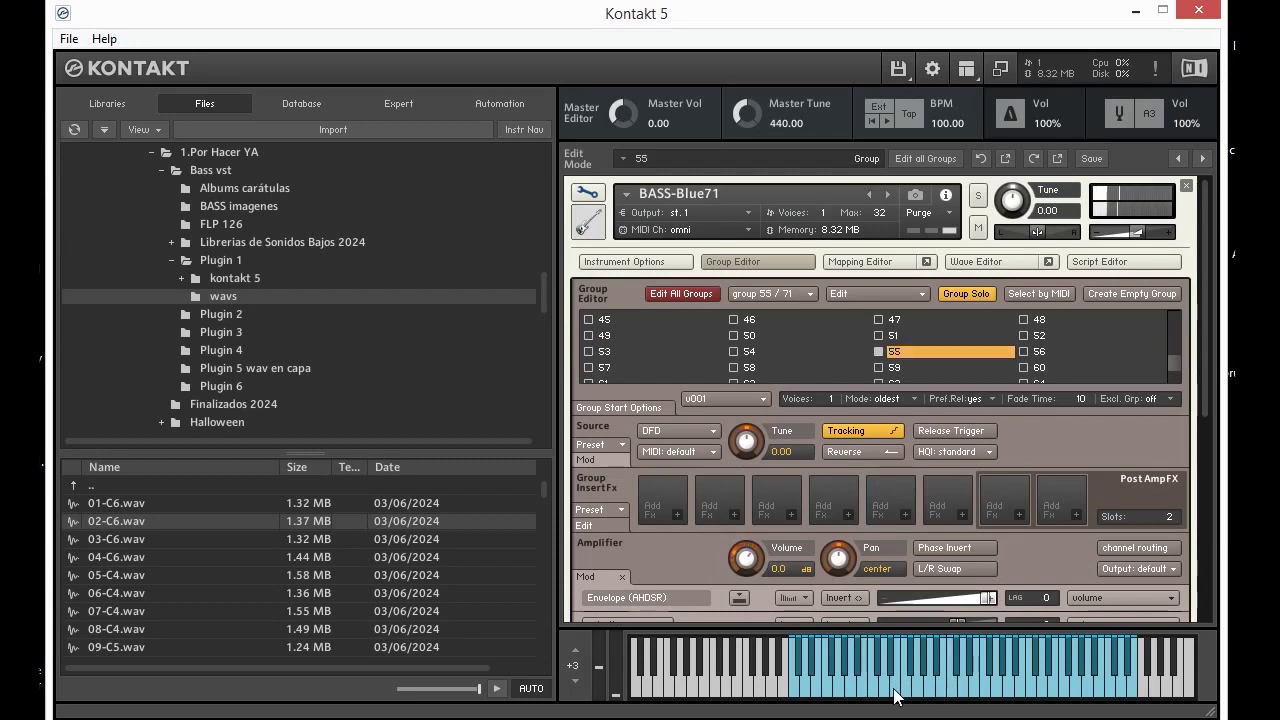
left_click(905, 690)
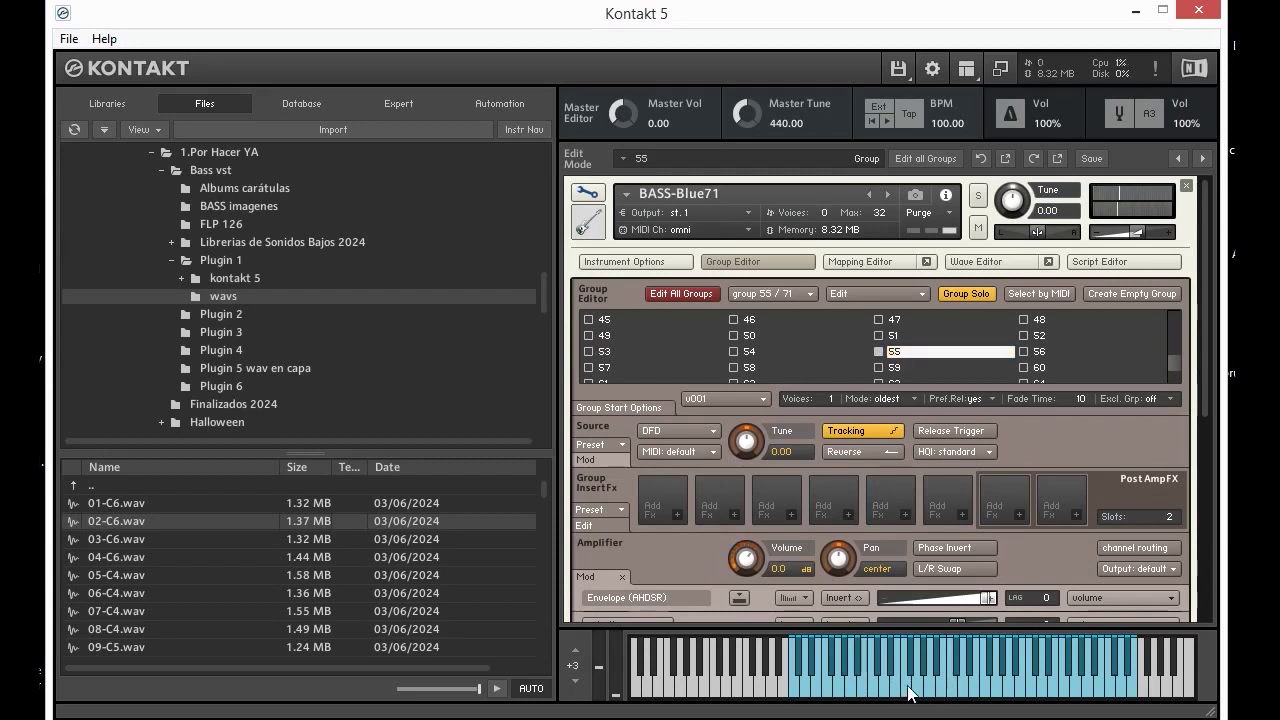
left_click(1022, 692)
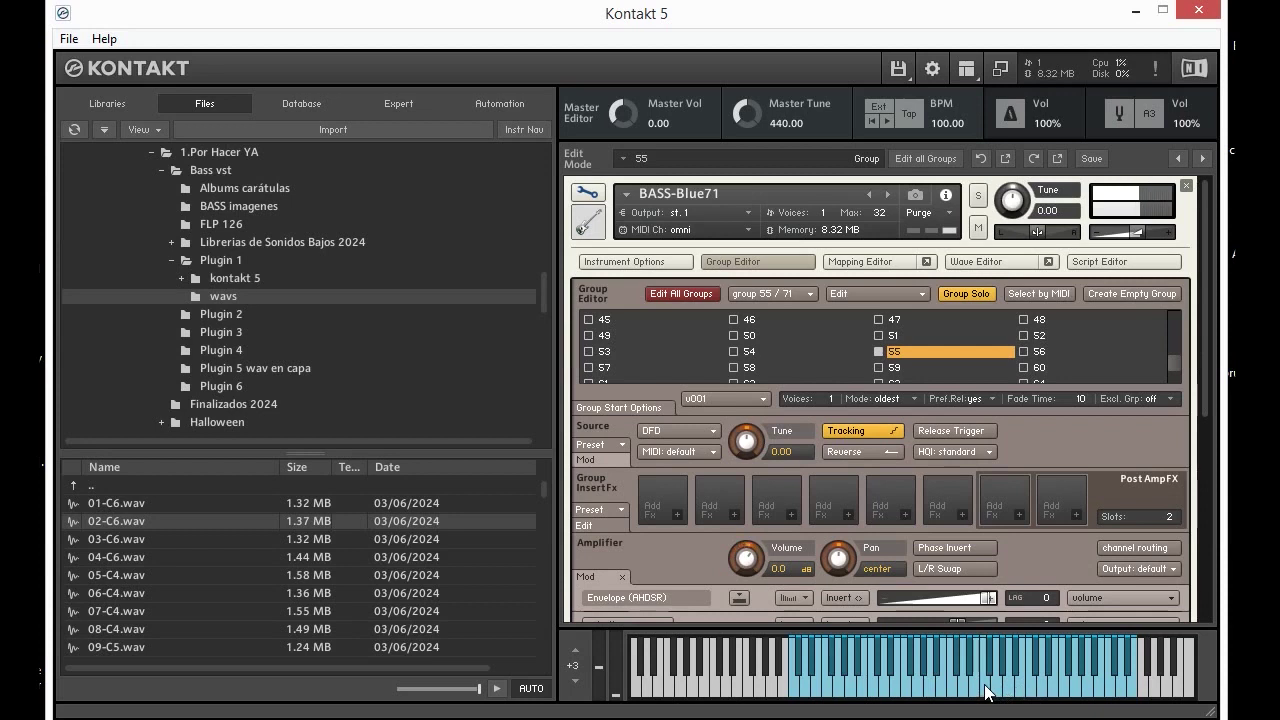
Select group 57 and audition its bass sound with middle notes descending to the low range.
left_click(920, 690)
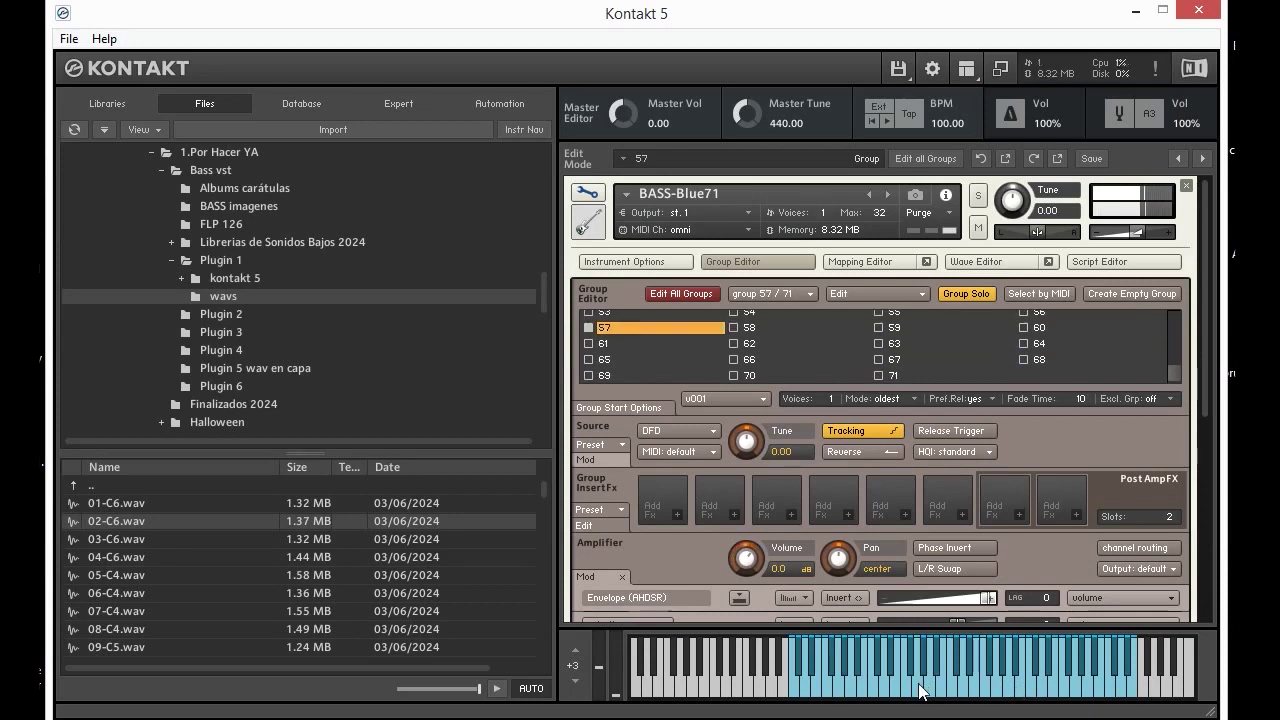
left_click(946, 688)
left_click(944, 688)
left_click(886, 688)
left_click(863, 687)
left_click(872, 689)
left_click(831, 690)
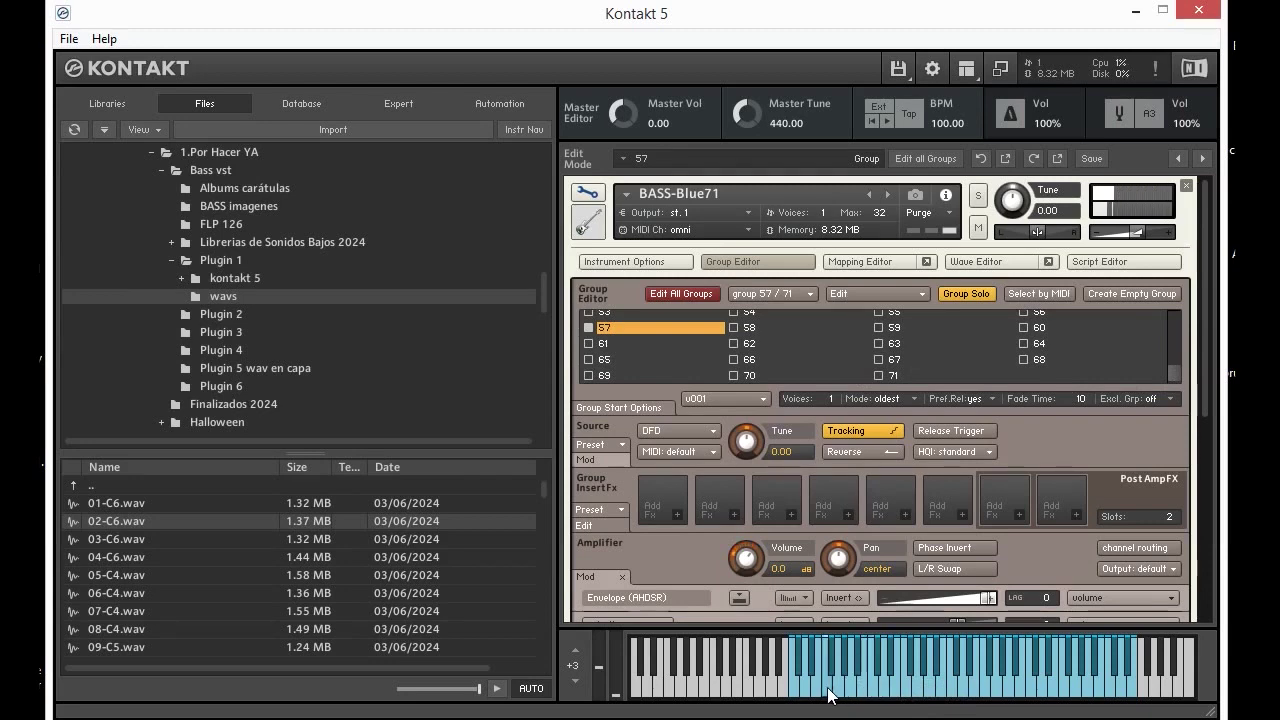
left_click(831, 690)
Audition group 57 in its high range with a few single notes on the virtual keyboard.
left_click(965, 690)
left_click(1046, 690)
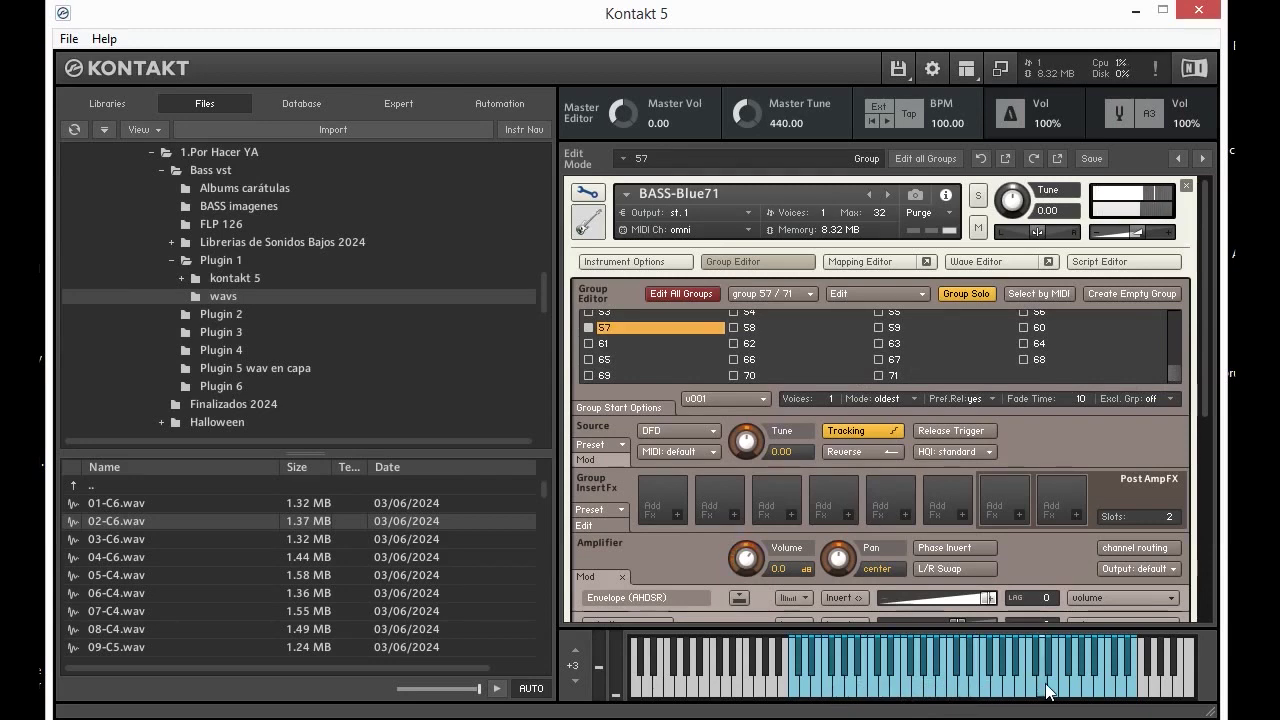
left_click(1018, 697)
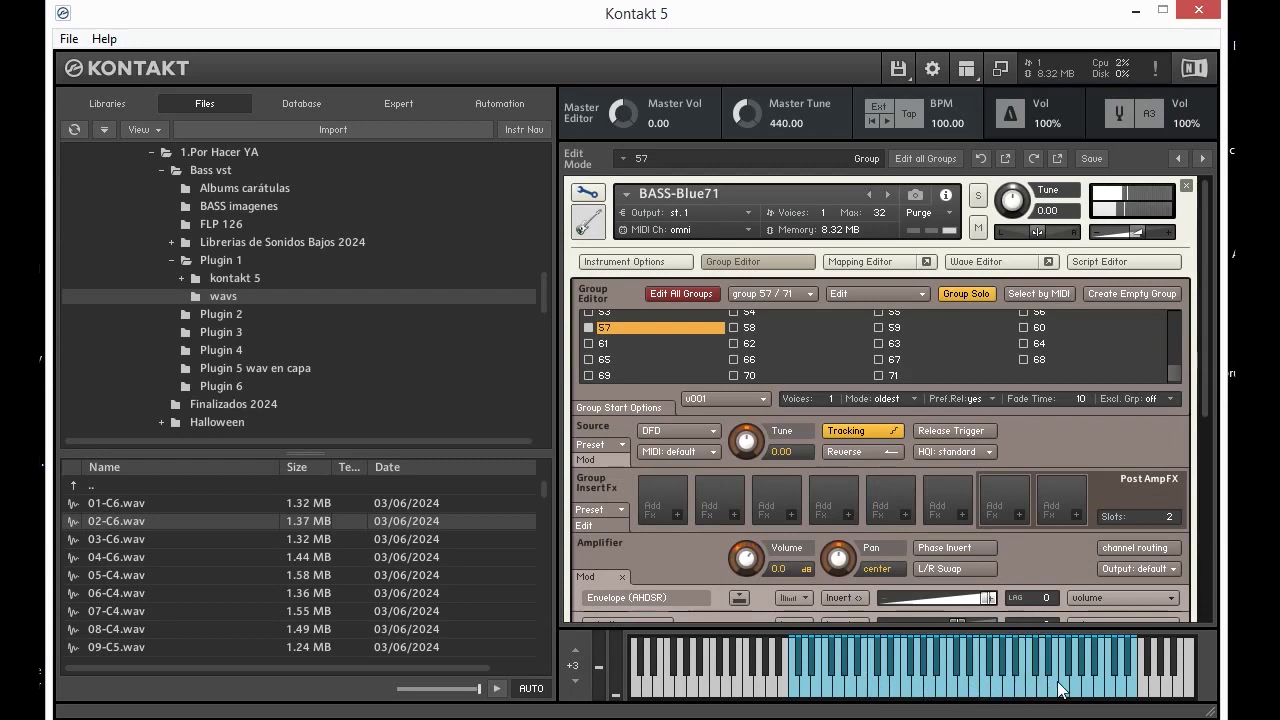
left_click(1052, 688)
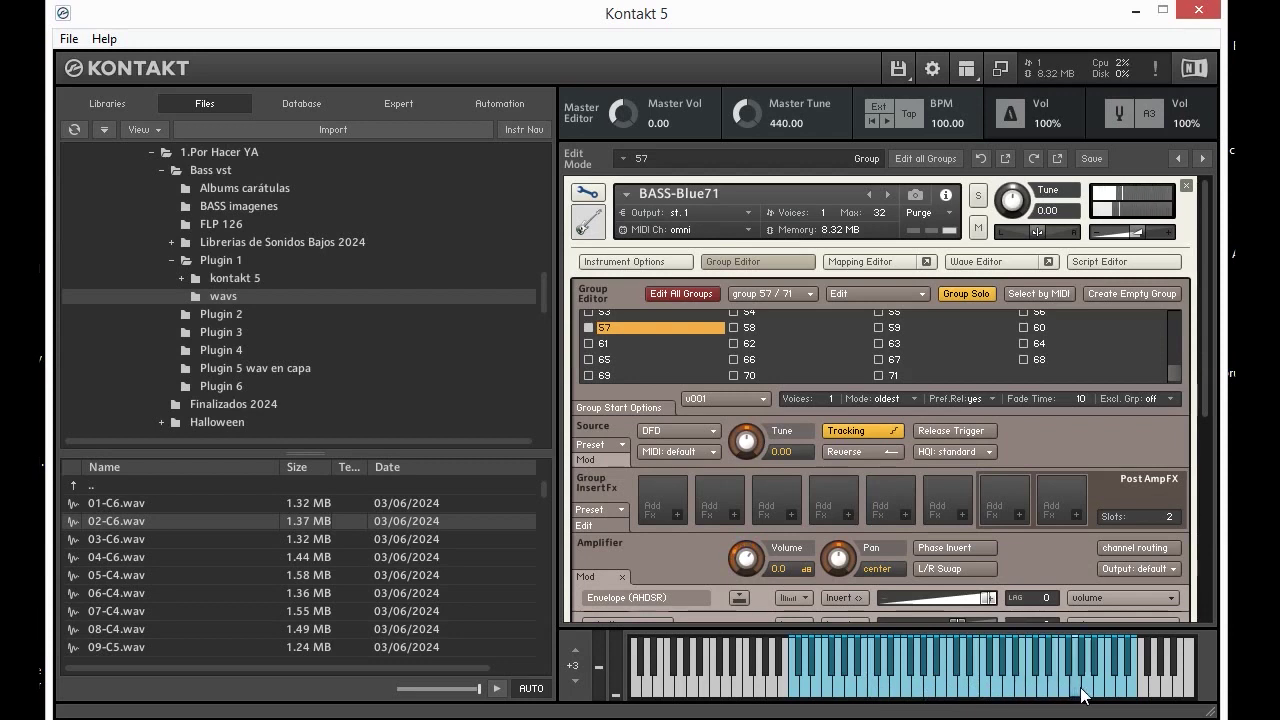
Select group 59 and audition its bass sound with two middle notes and a lower one.
key("Right")
key("Right")
left_click(905, 694)
left_click(928, 689)
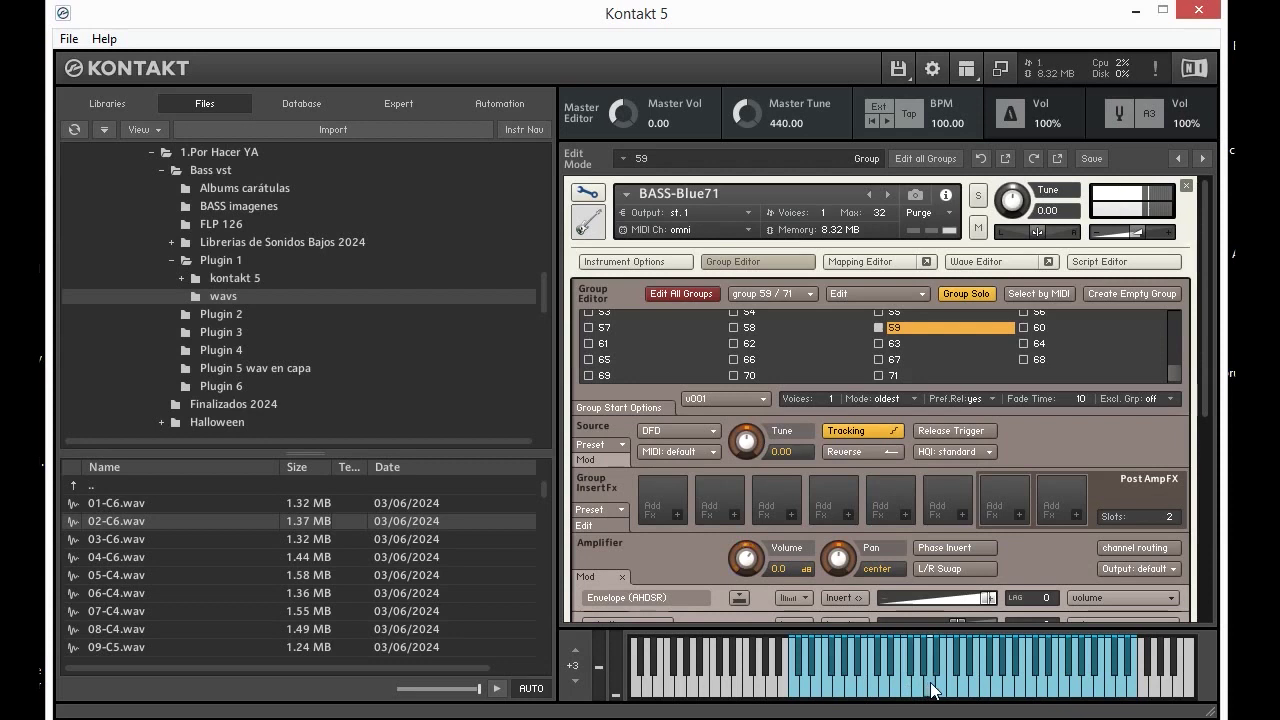
left_click(875, 697)
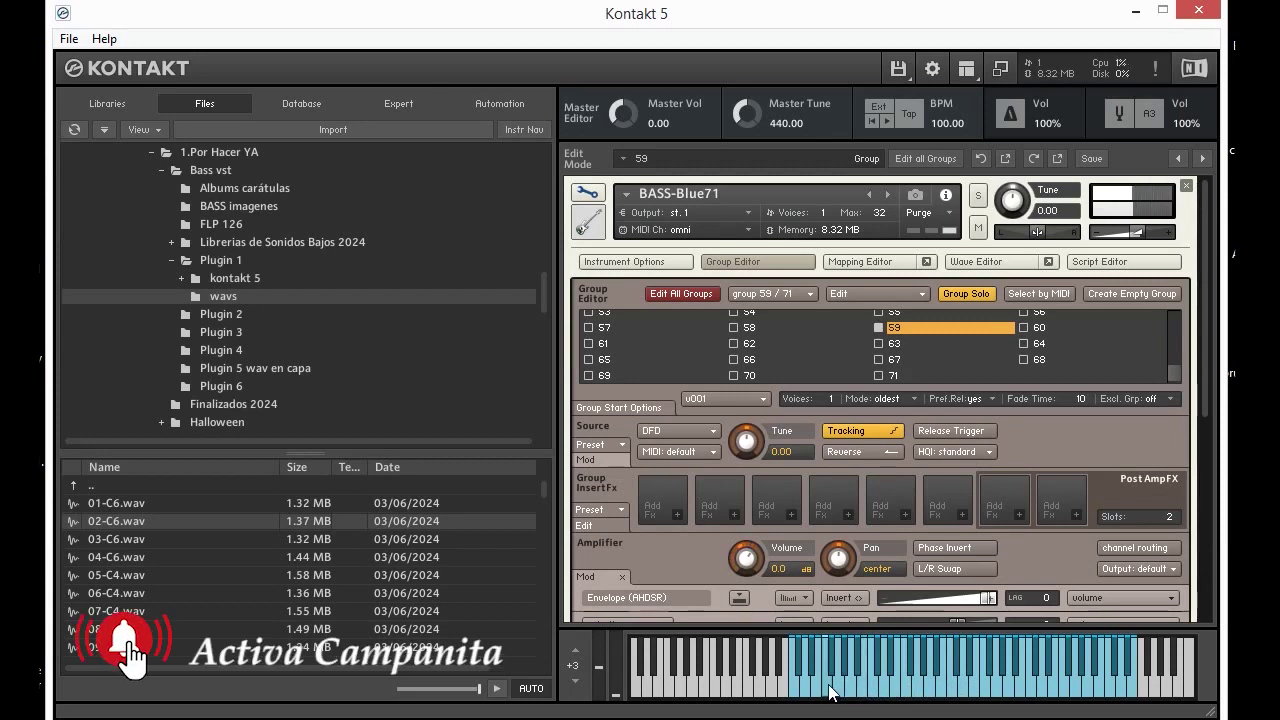
Select group 60 and audition its bass sound by alternating two middle notes, ending with two progressively lower ones.
left_click(1078, 329)
left_click(958, 672)
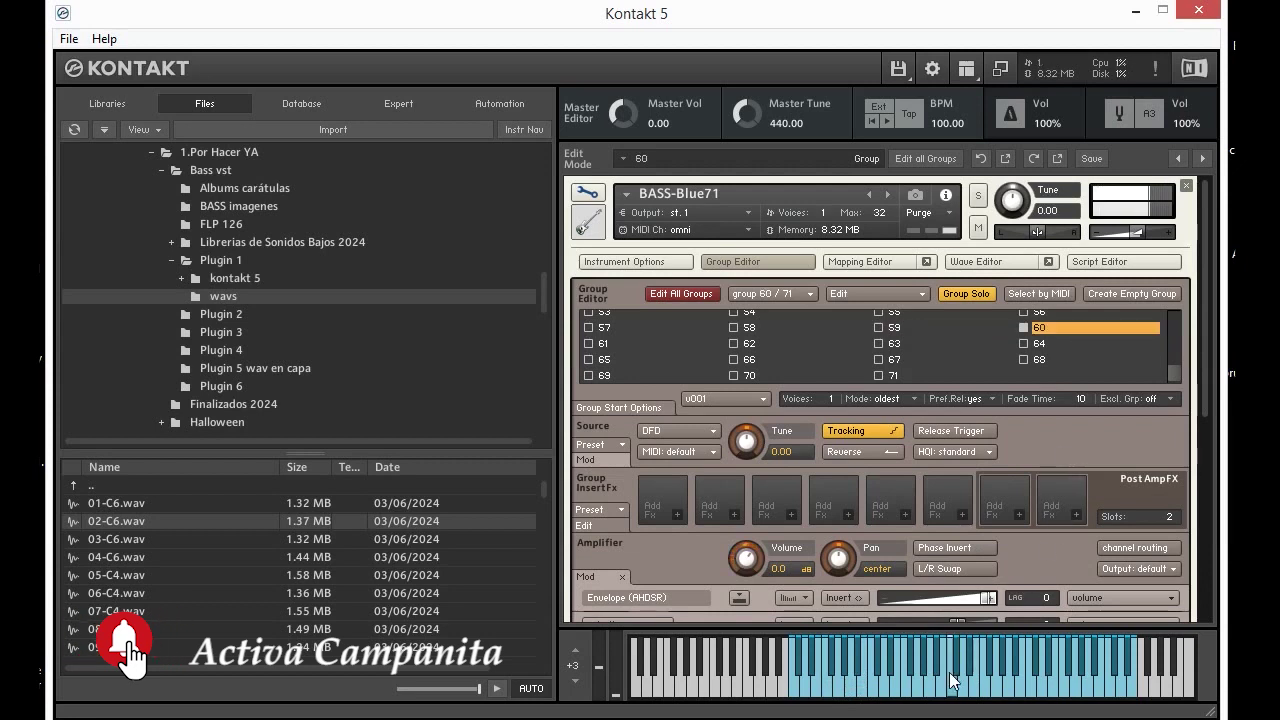
left_click(988, 682)
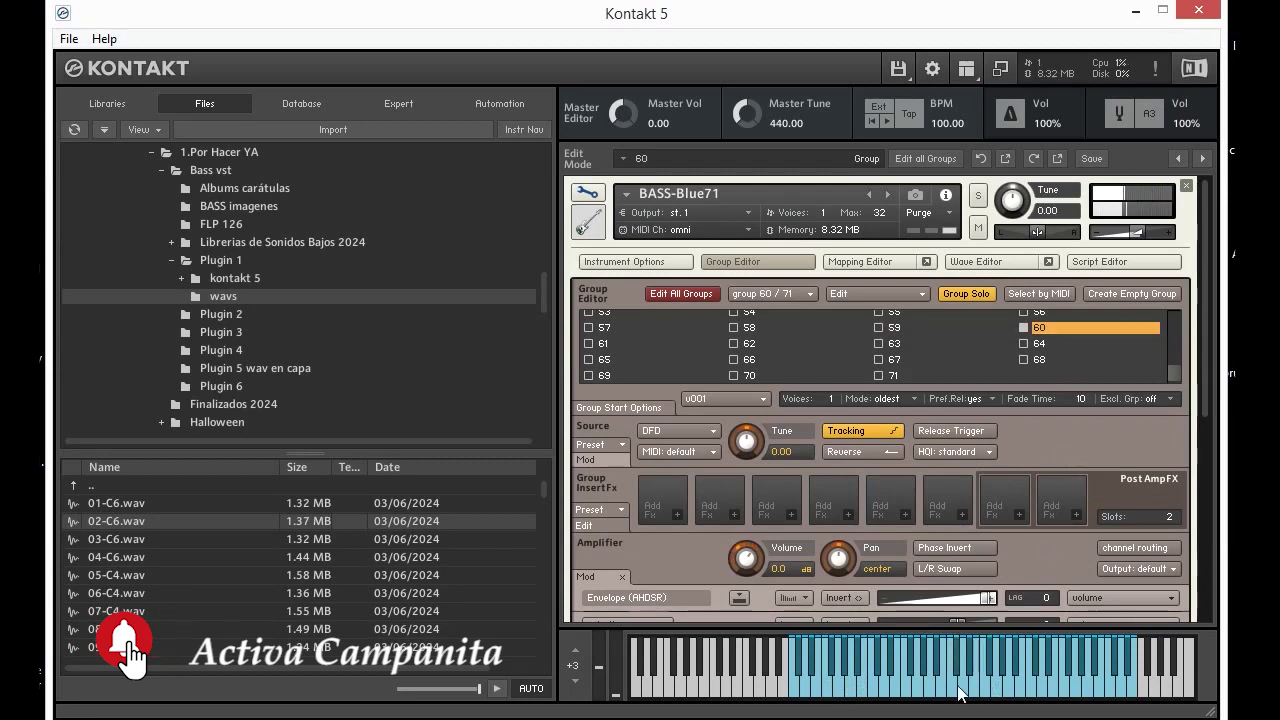
left_click(954, 686)
left_click(987, 682)
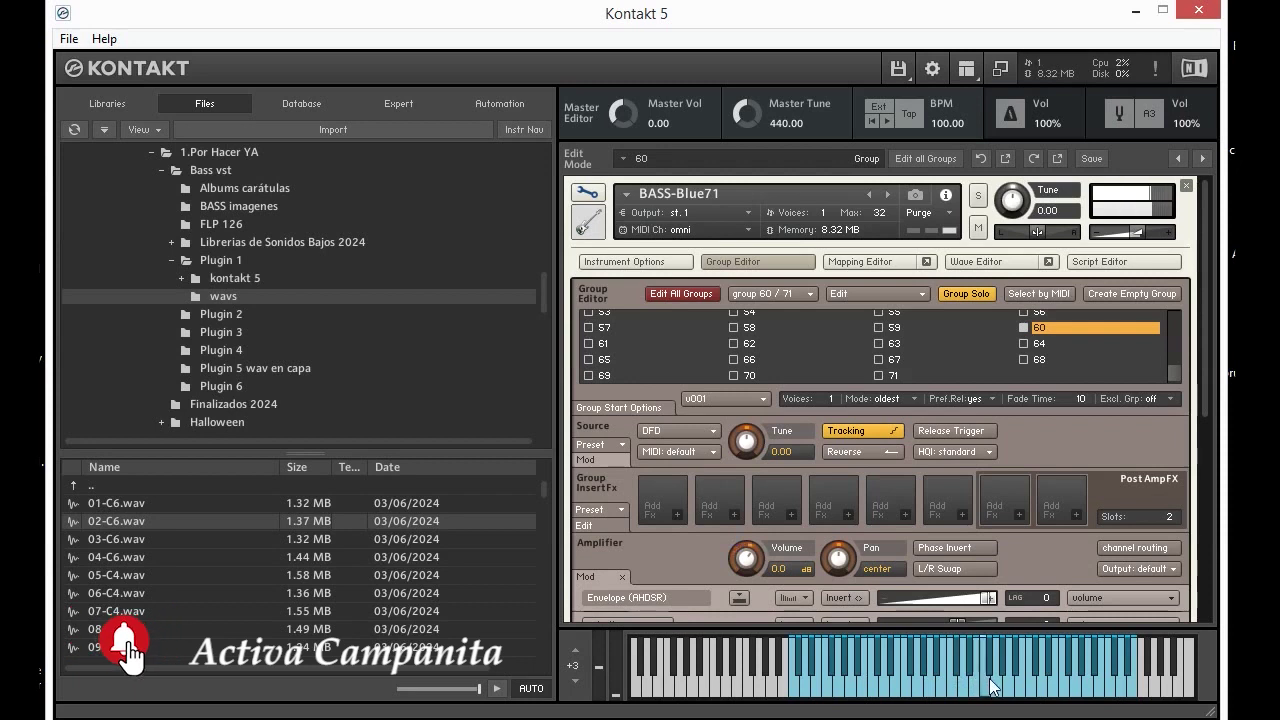
left_click(952, 687)
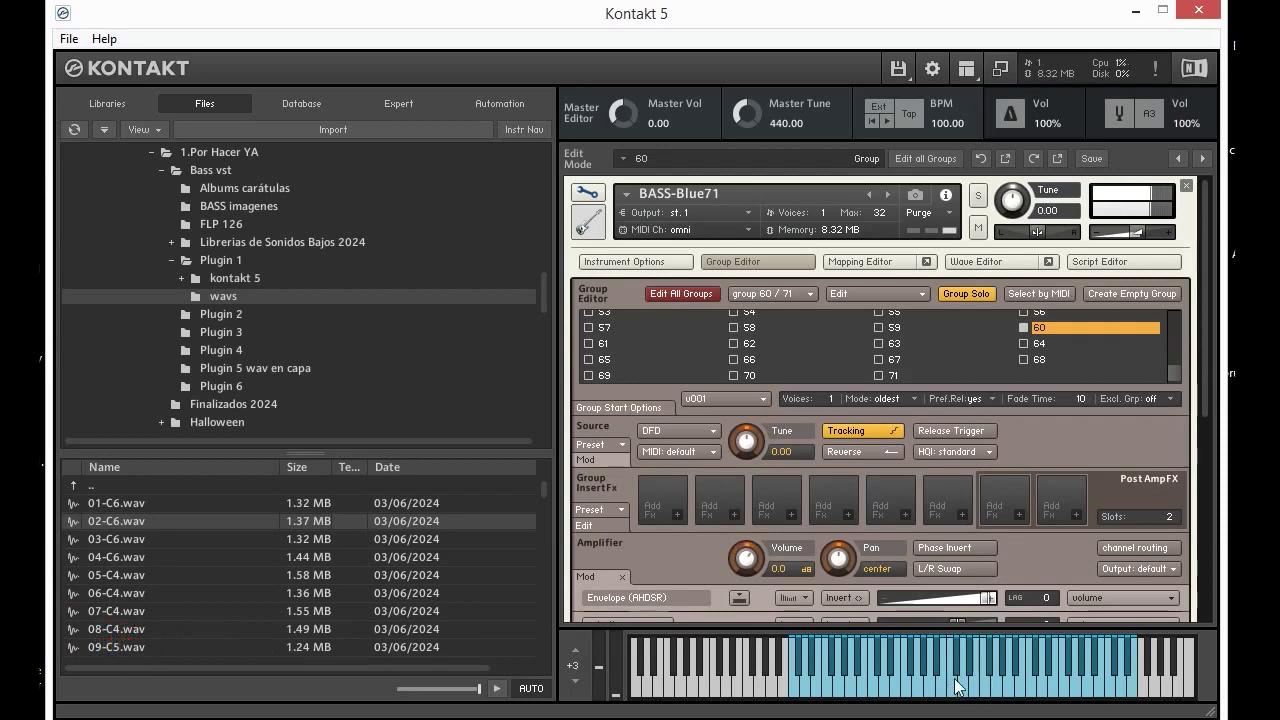
left_click(990, 688)
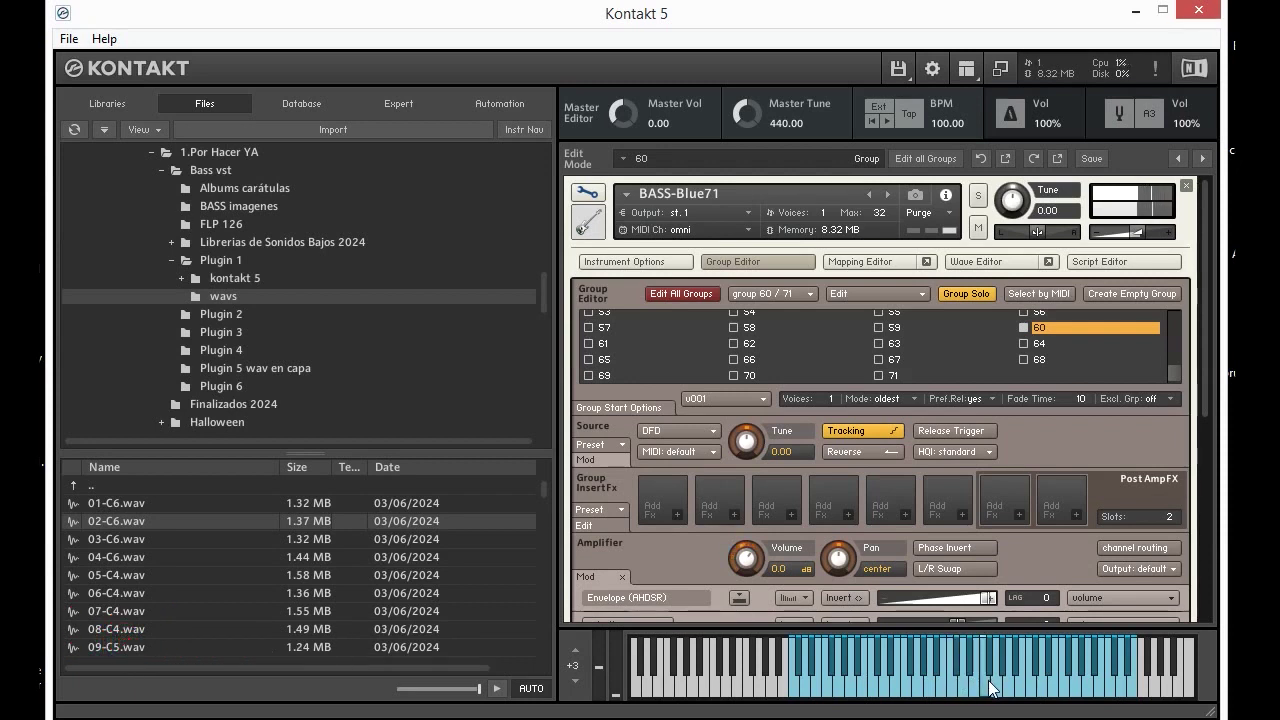
left_click(954, 688)
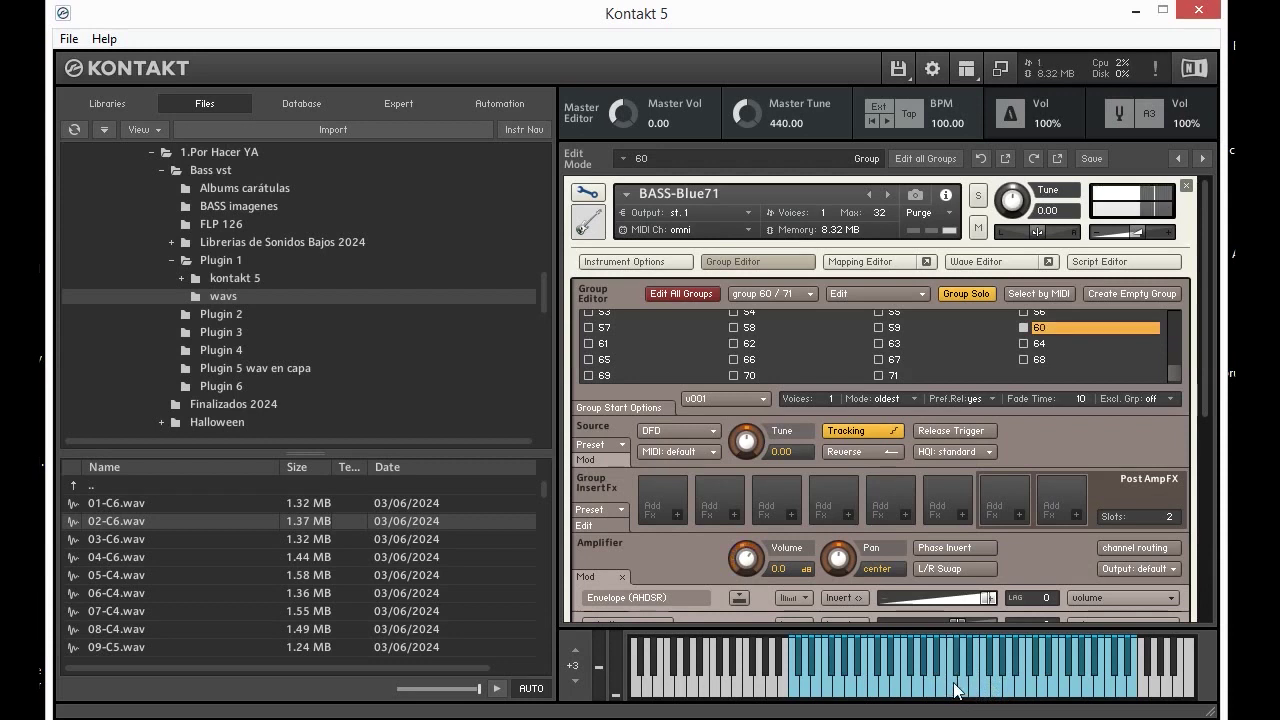
left_click(926, 690)
left_click(864, 690)
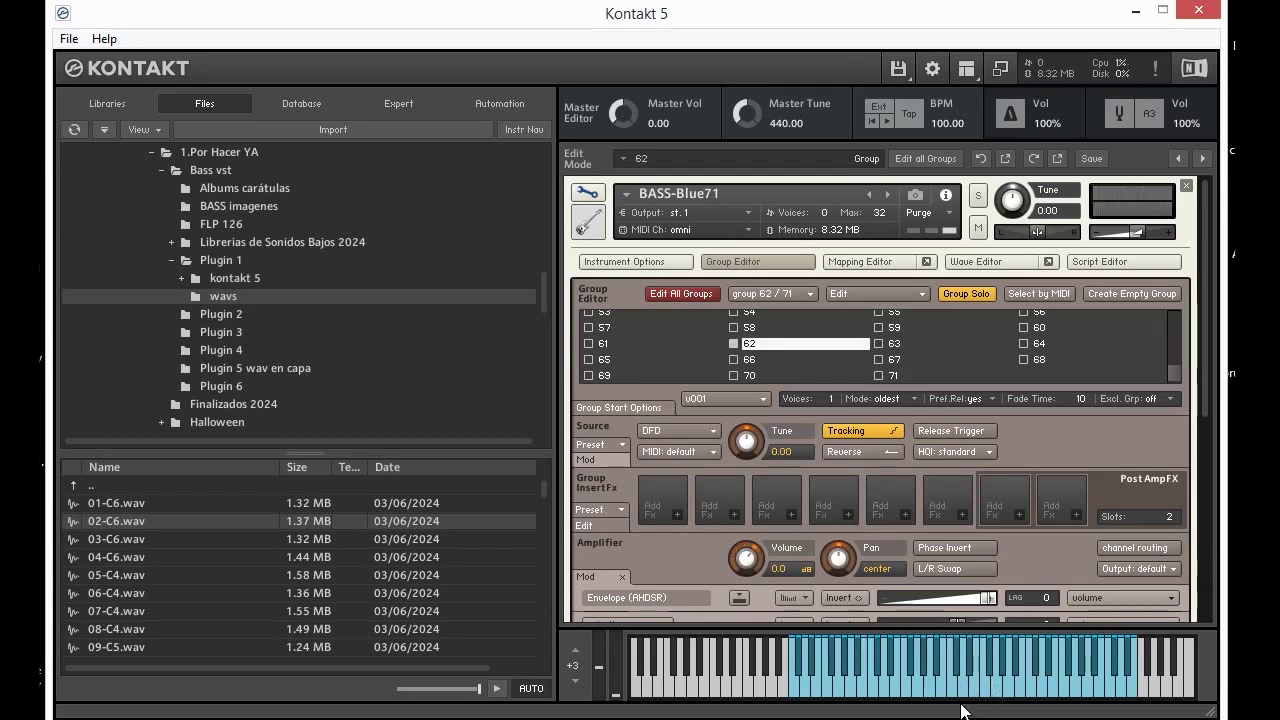
Audition group 62 with one middle note, several high notes and a descending run in the low range.
left_click(957, 693)
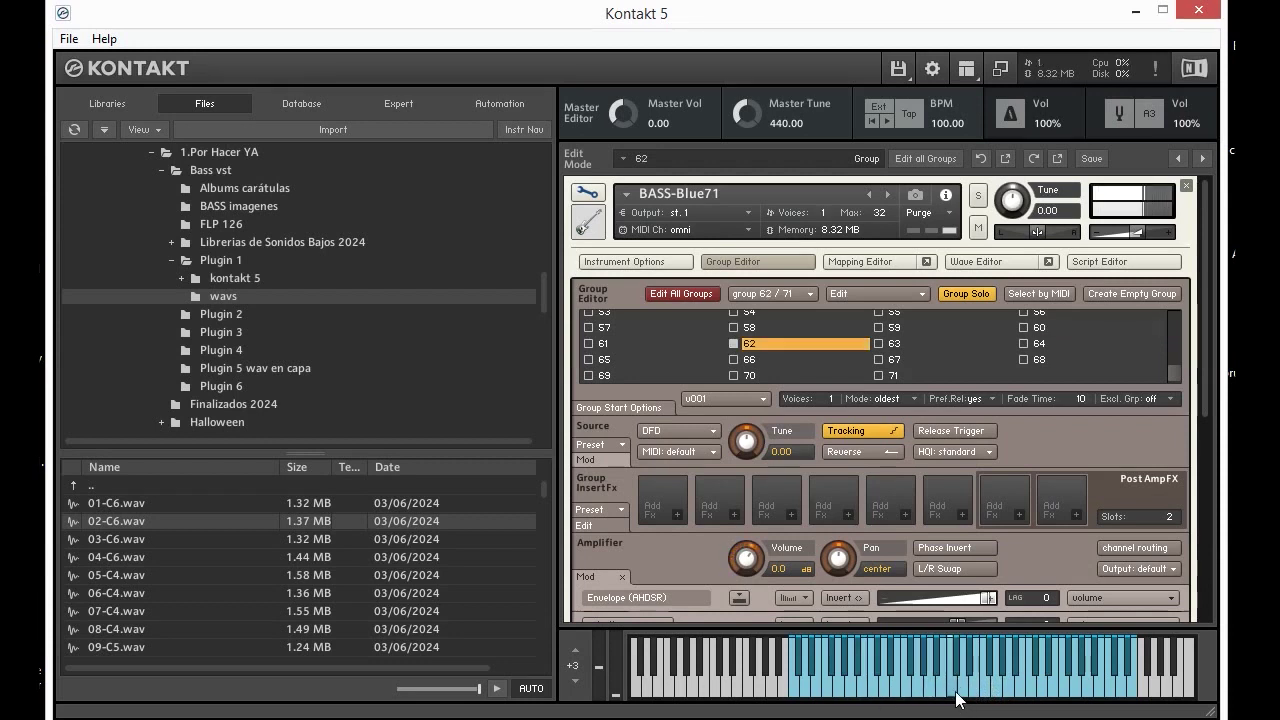
left_click(1040, 688)
left_click(1036, 688)
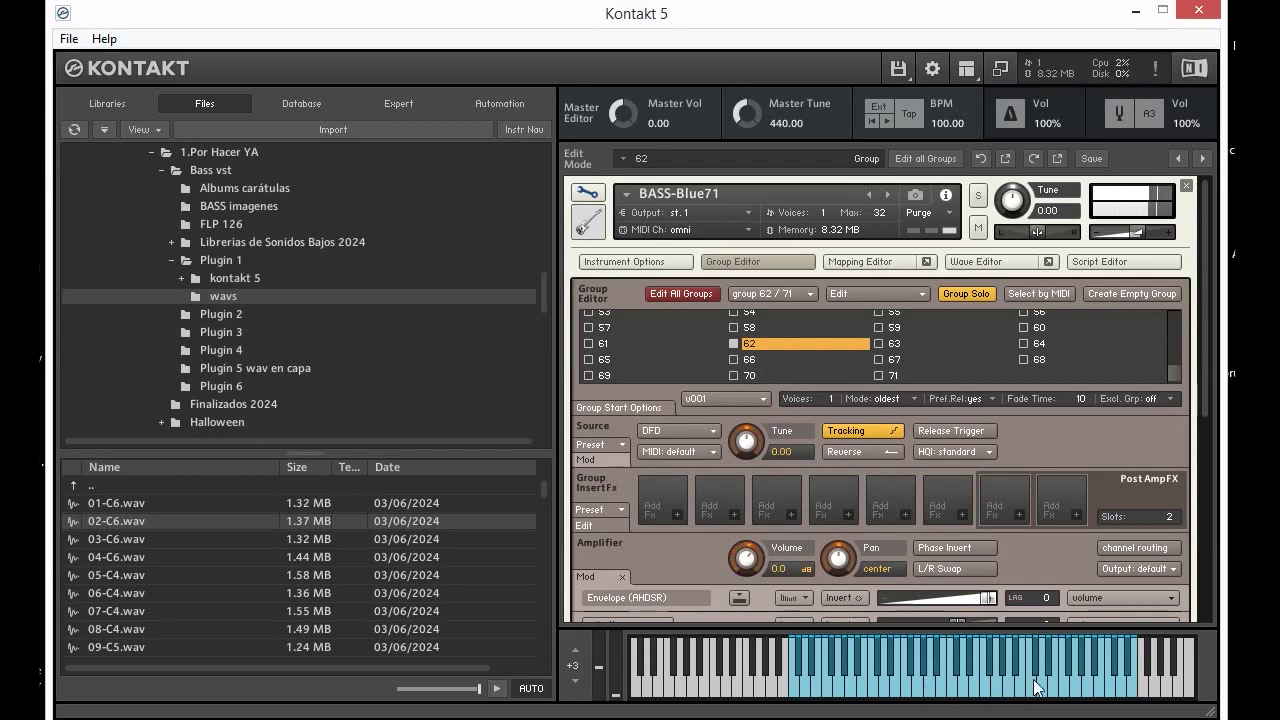
left_click(1088, 693)
left_click(1038, 688)
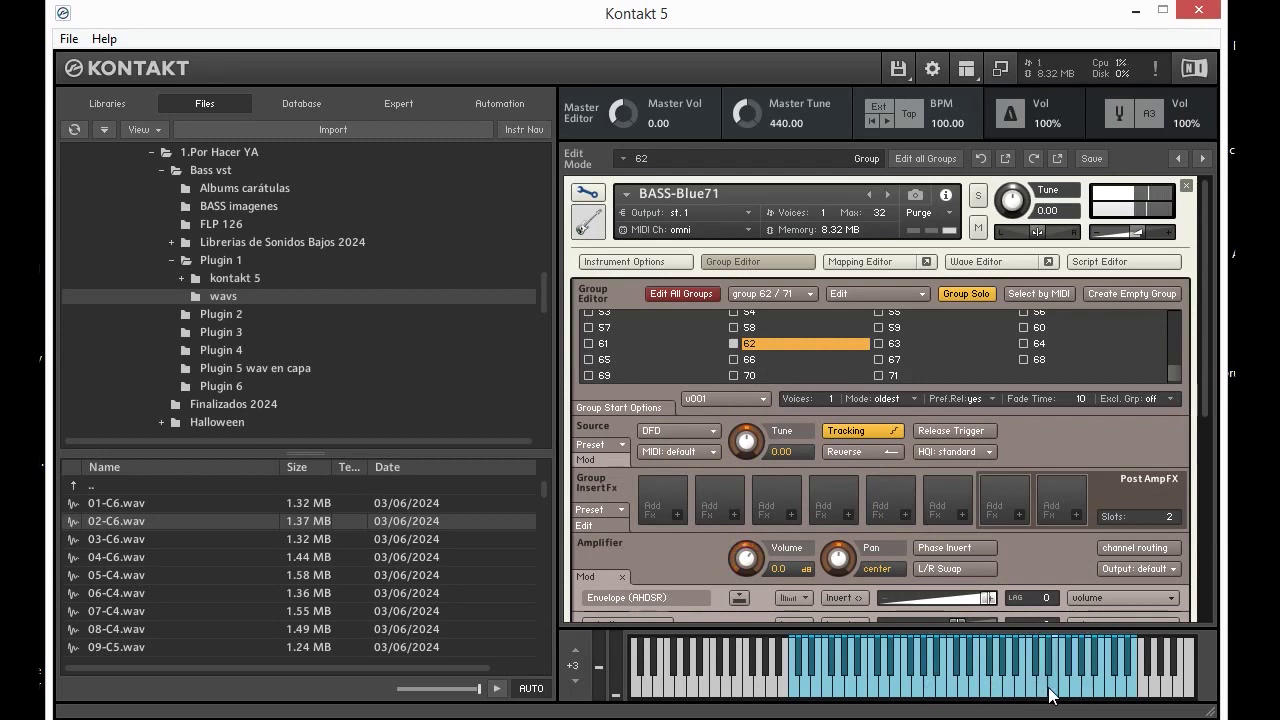
left_click(890, 689)
left_click(879, 692)
left_click(872, 692)
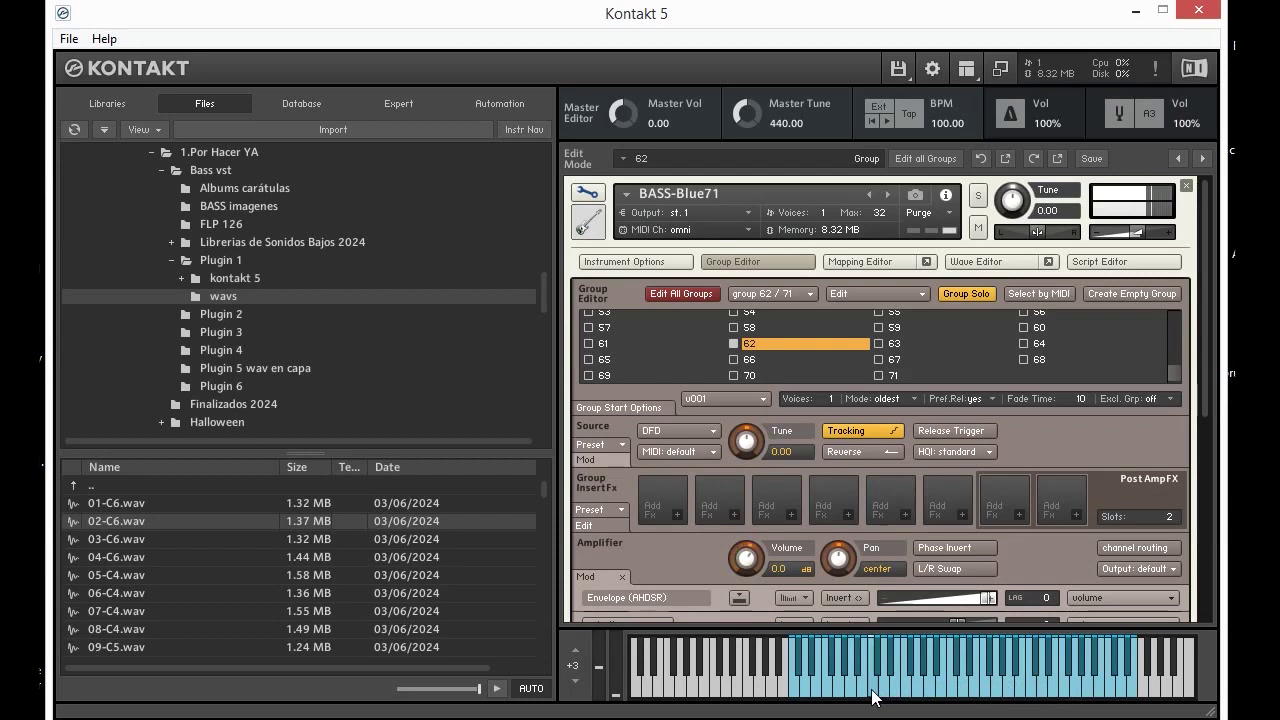
left_click(850, 690)
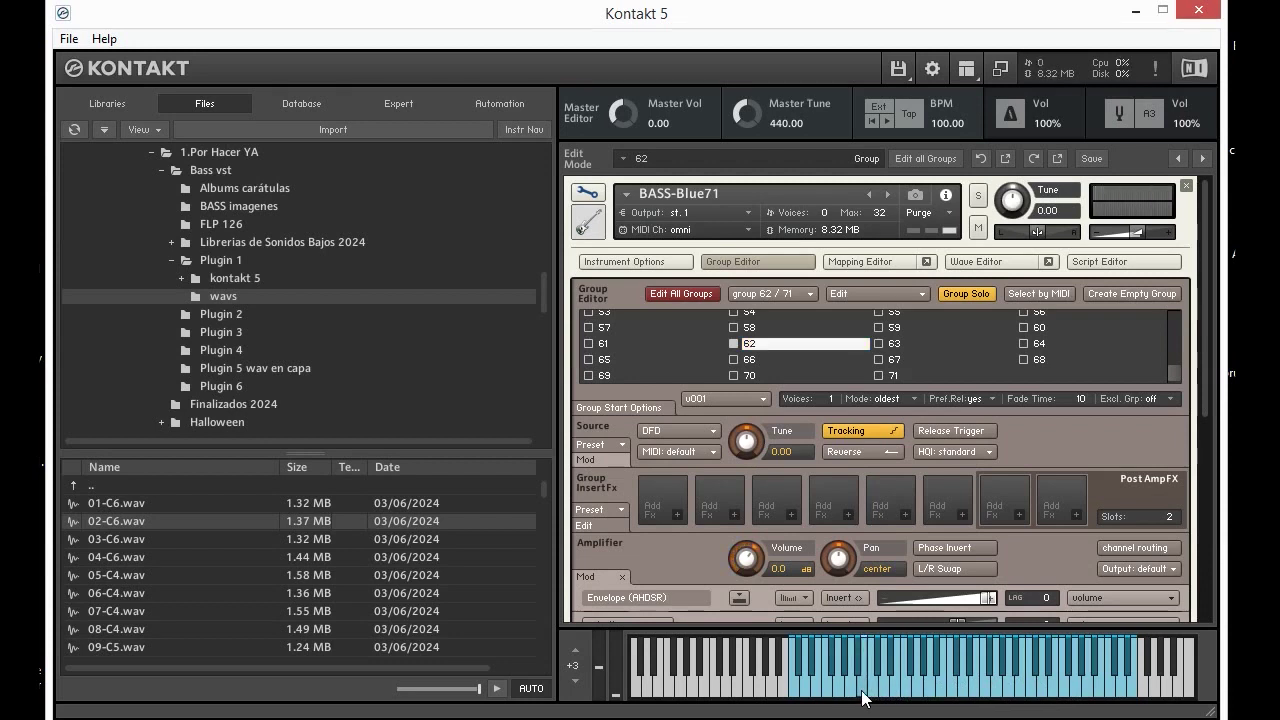
Select group 66 and audition its bass sound with rising notes through the middle range, descending back to the low range.
key("Down")
left_click(906, 685)
left_click(944, 683)
left_click(974, 684)
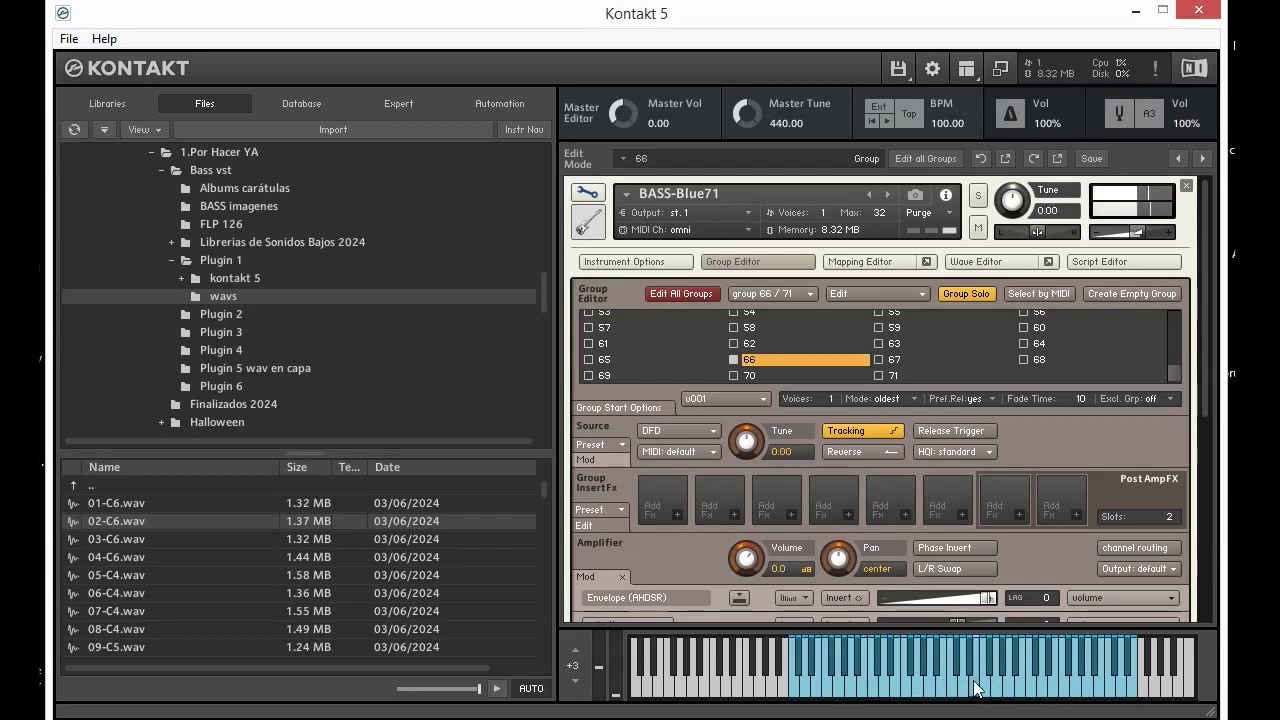
left_click(1020, 690)
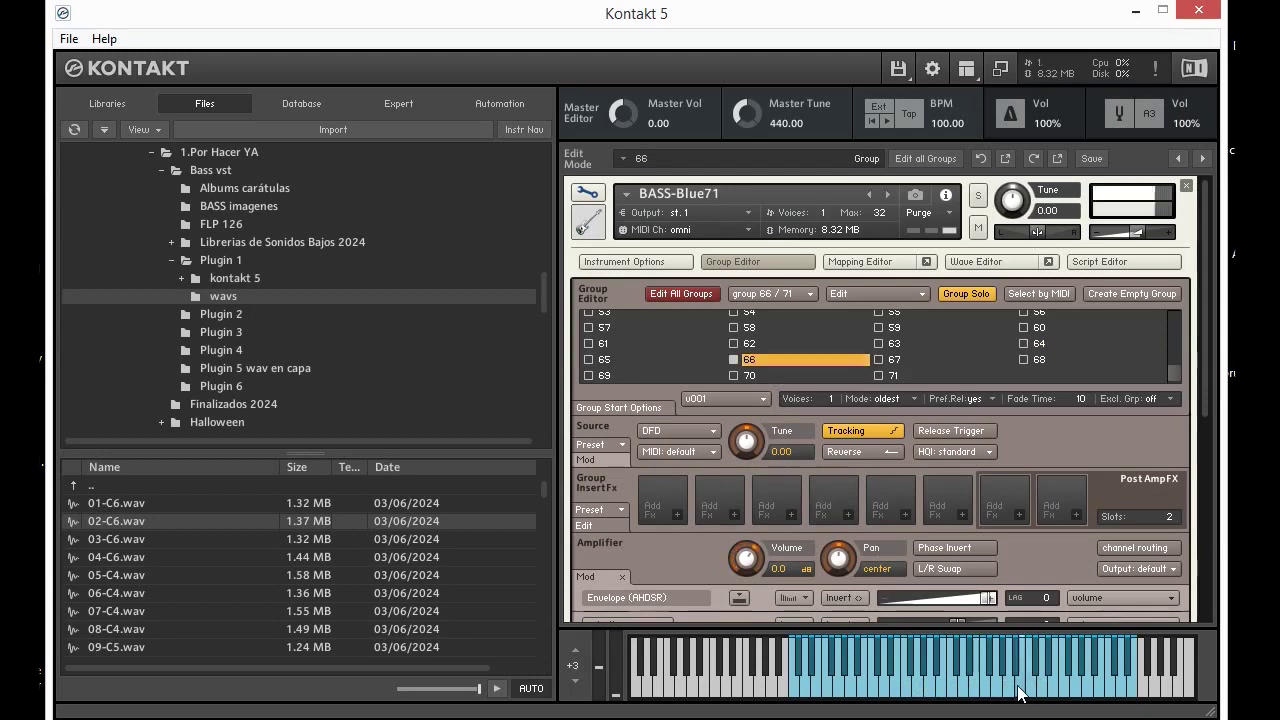
left_click(999, 688)
left_click(960, 685)
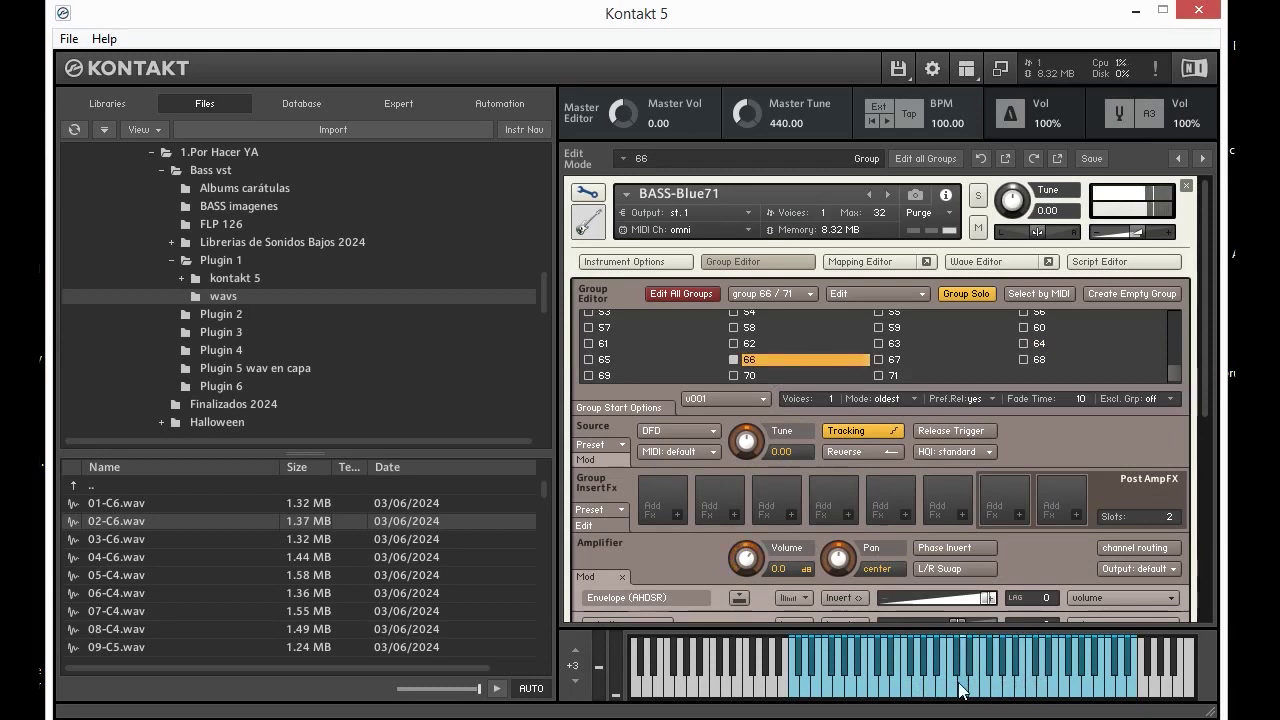
left_click(875, 690)
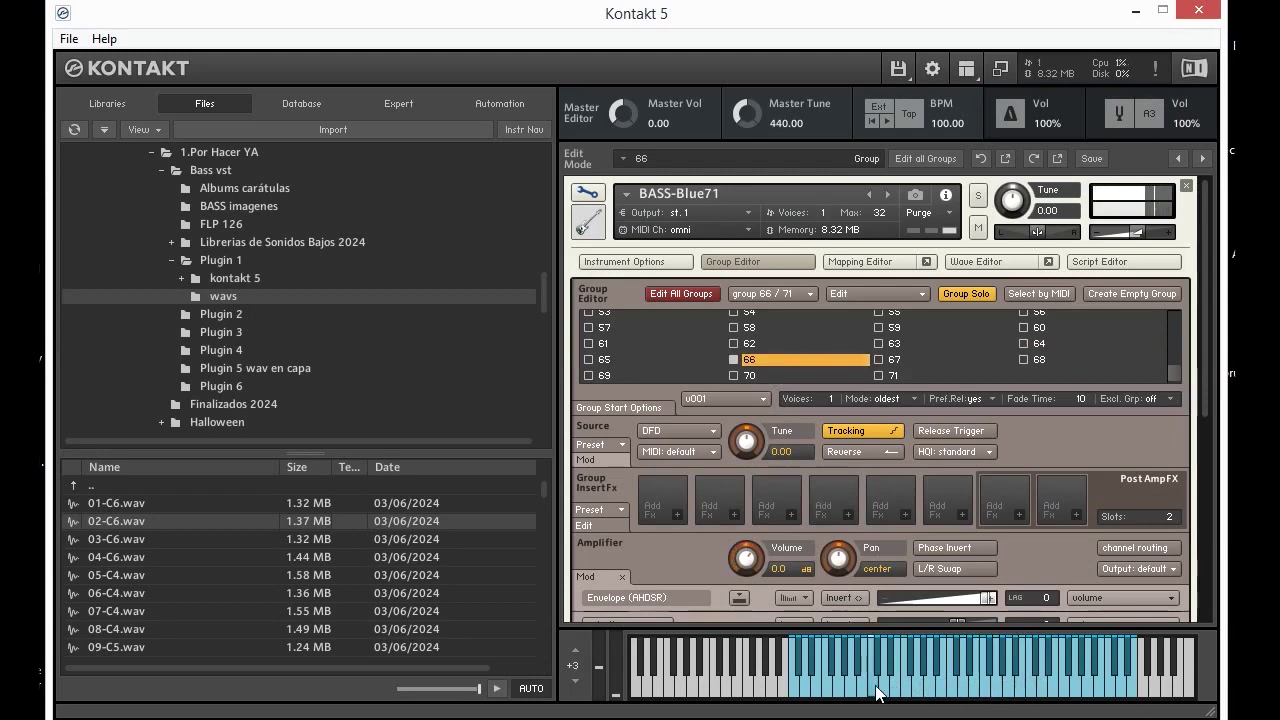
left_click(825, 692)
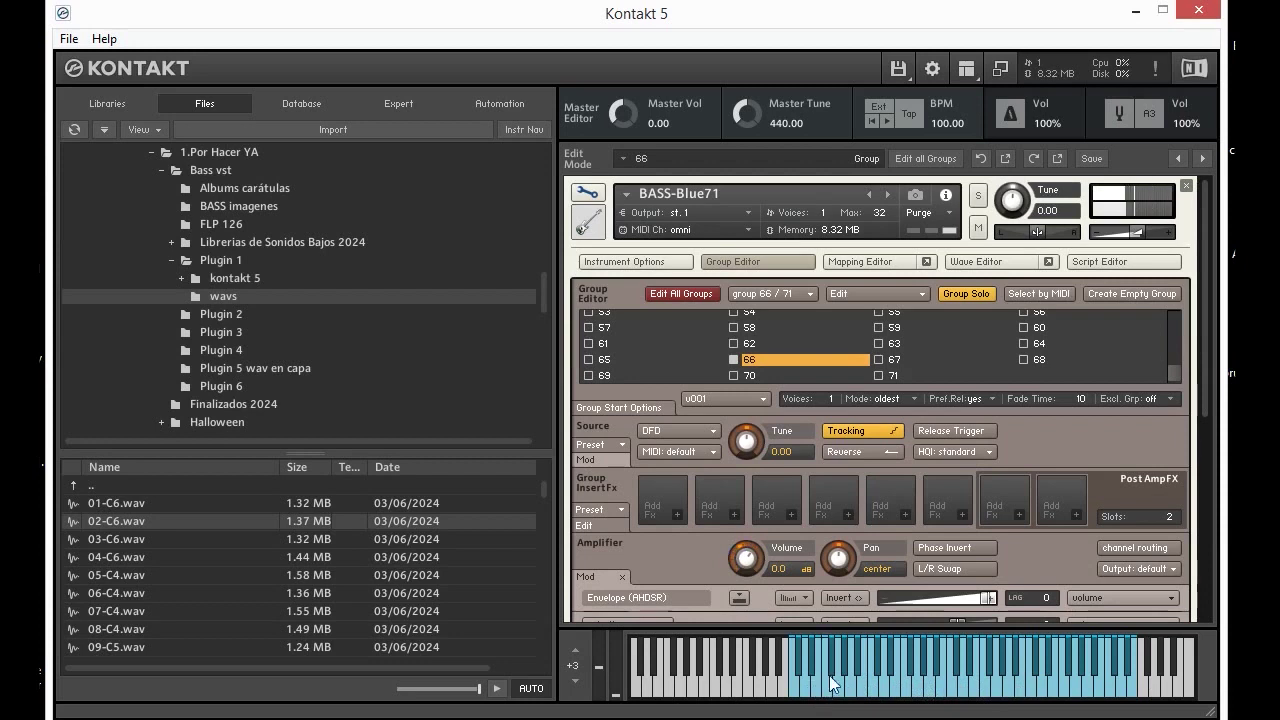
Select group 68 and audition its bass sound with a middle note, higher notes and several low notes.
left_click(1052, 362)
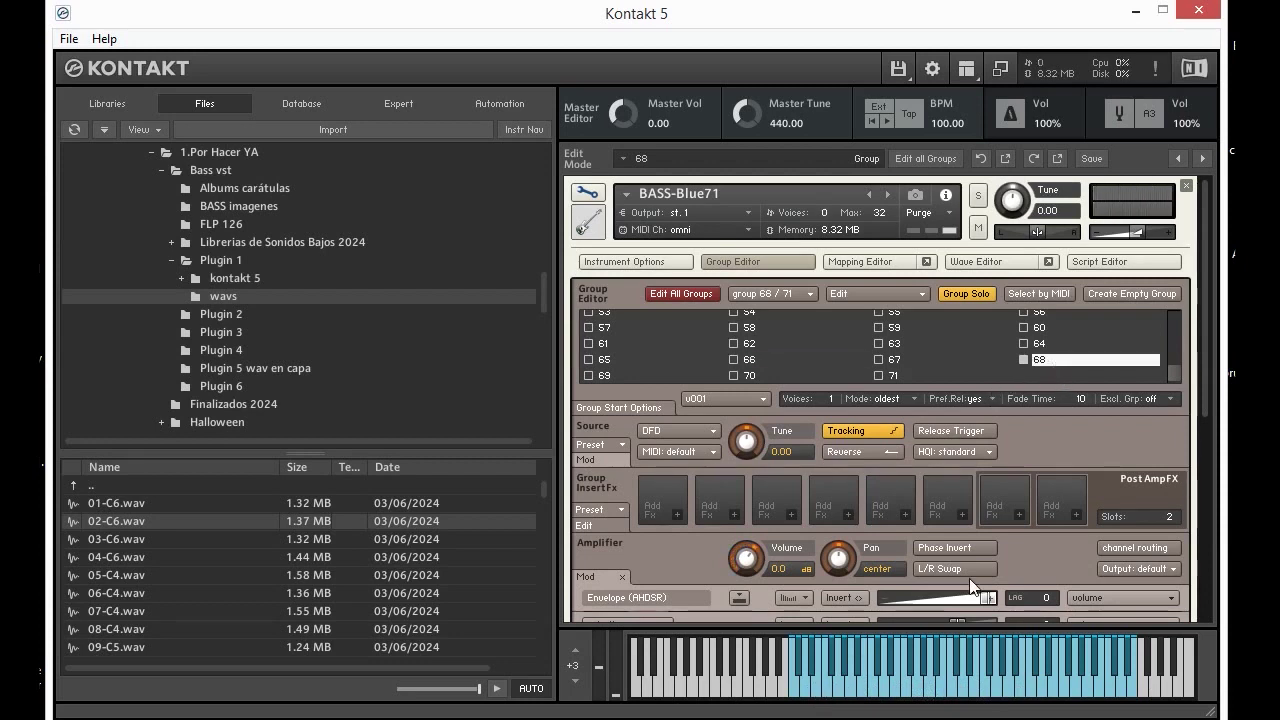
left_click(946, 690)
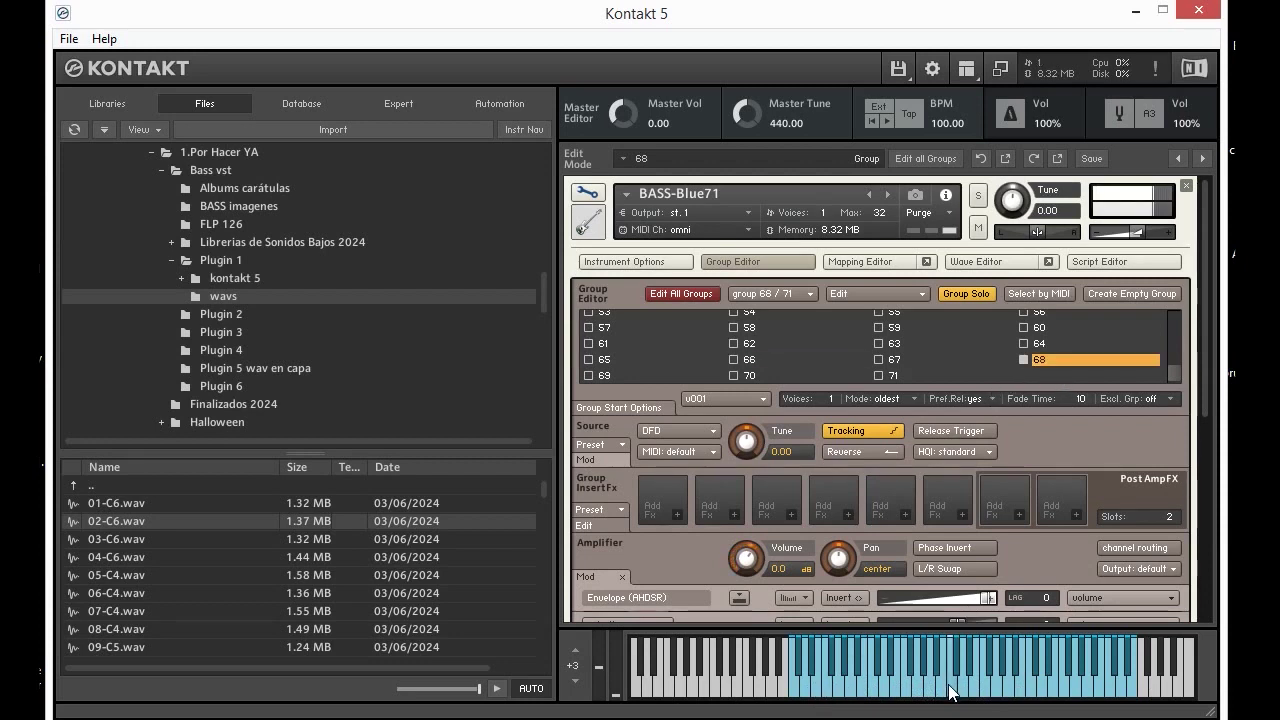
left_click(1020, 692)
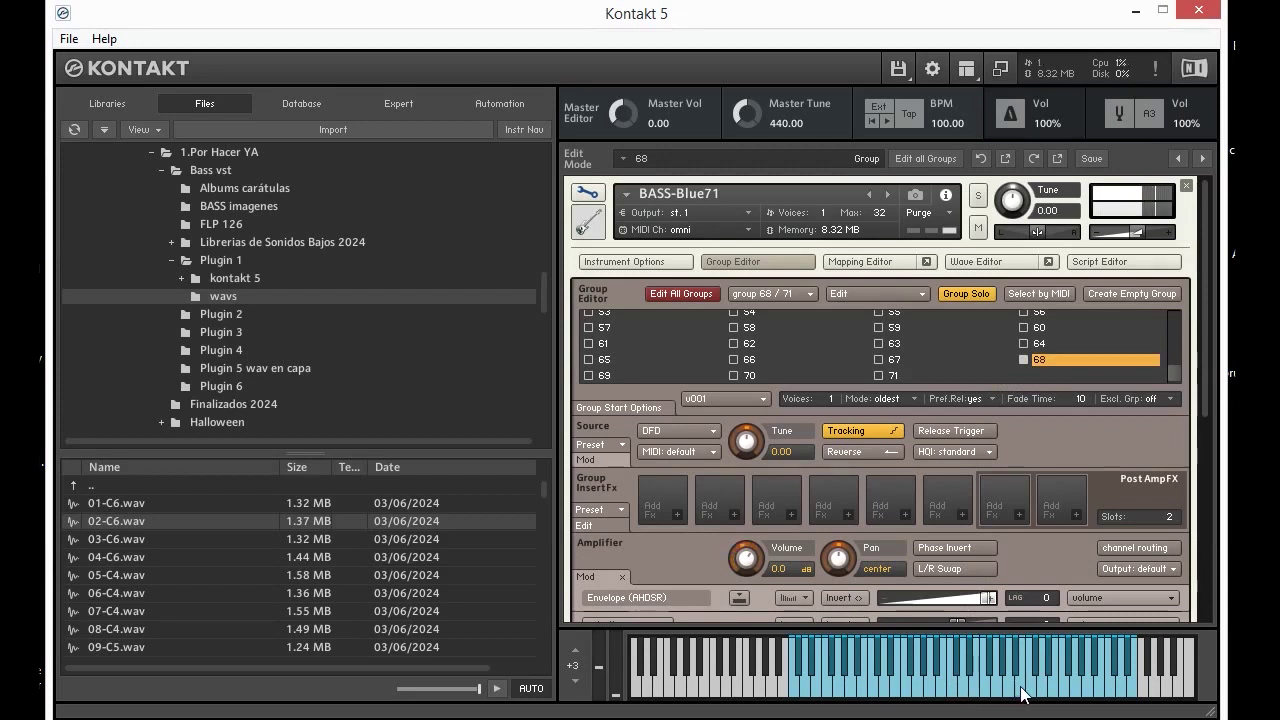
left_click(1003, 656)
left_click(882, 692)
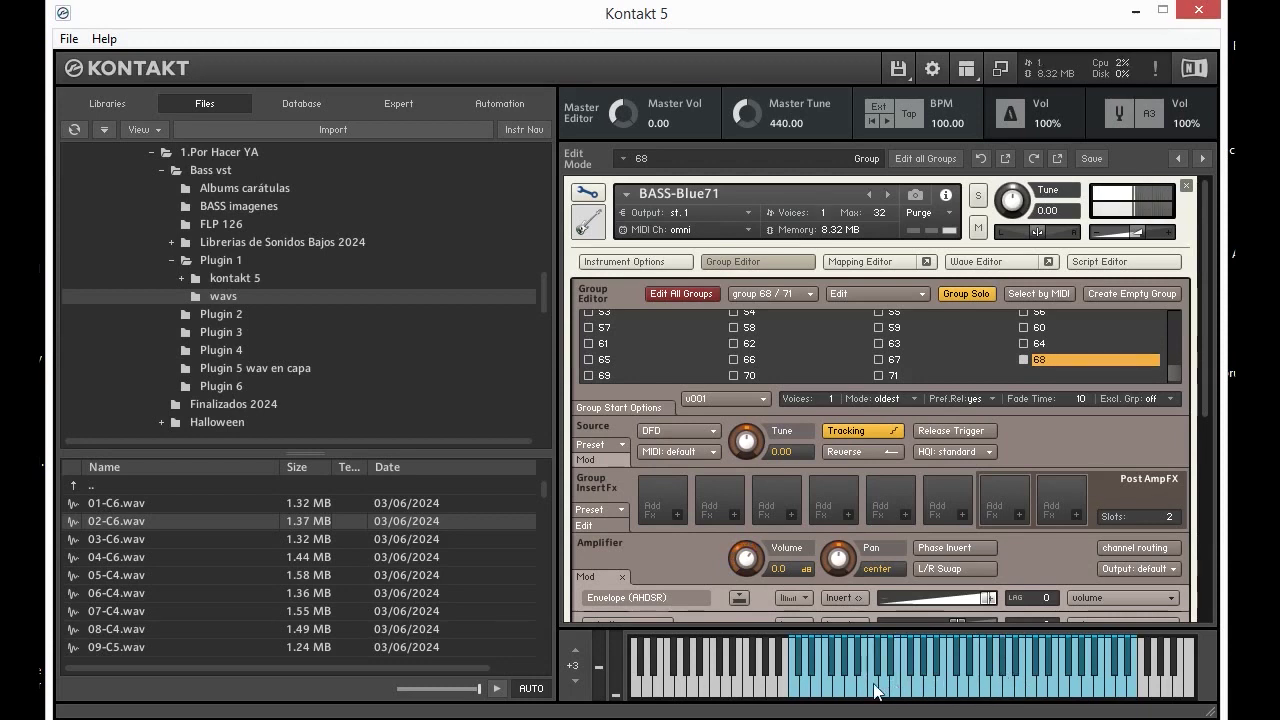
left_click(849, 694)
left_click(848, 694)
left_click(828, 692)
Select group 70 and audition its bass sound with several middle notes and a repeated low note.
left_click(805, 375)
left_click(962, 688)
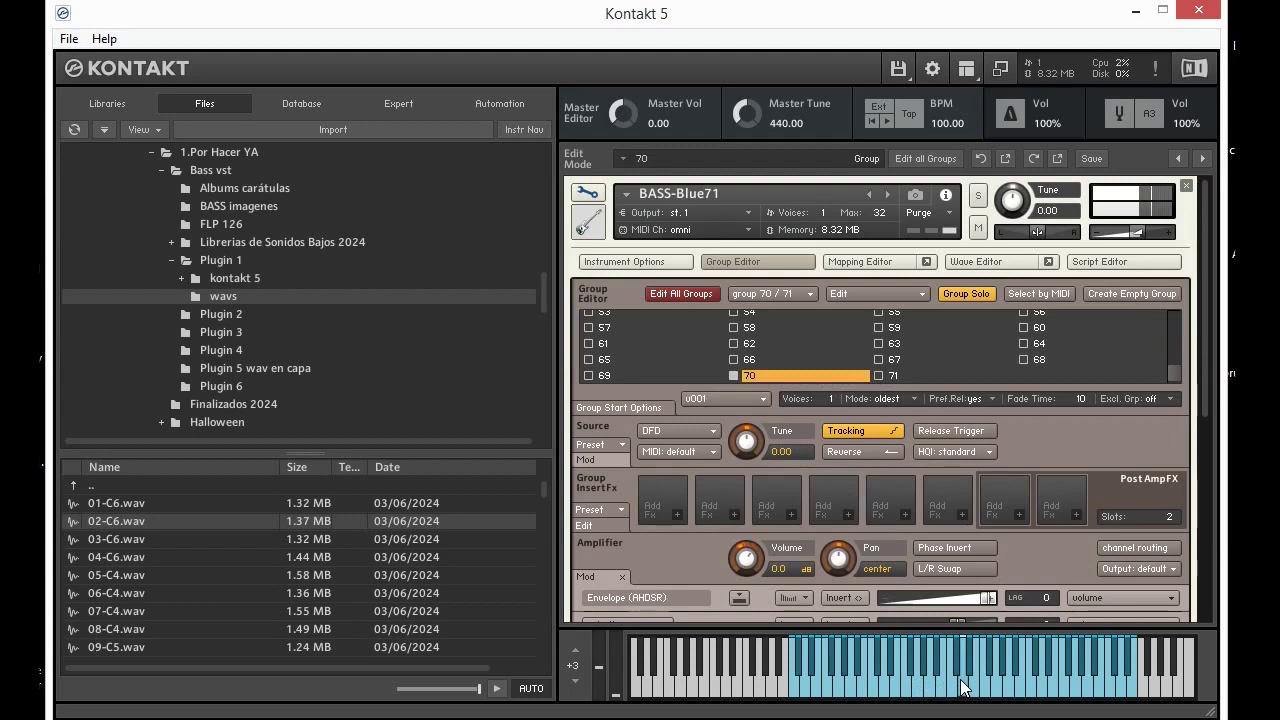
left_click(1008, 690)
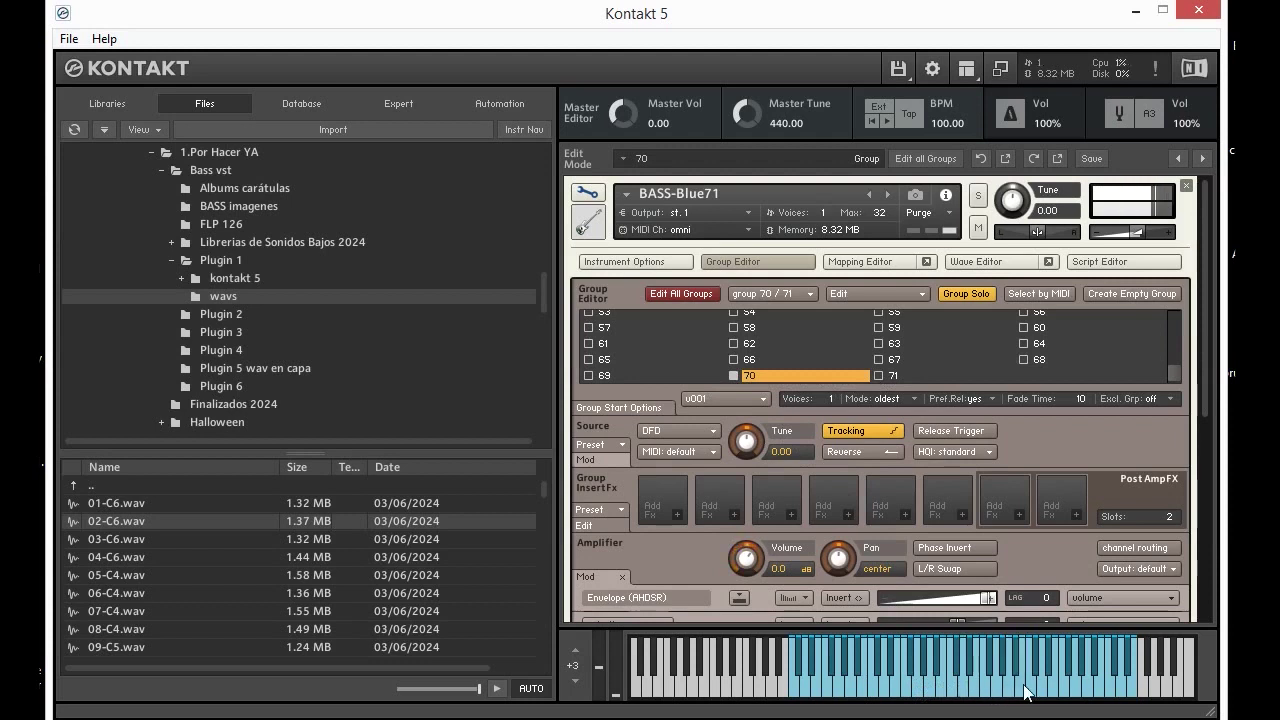
left_click(916, 692)
left_click(955, 687)
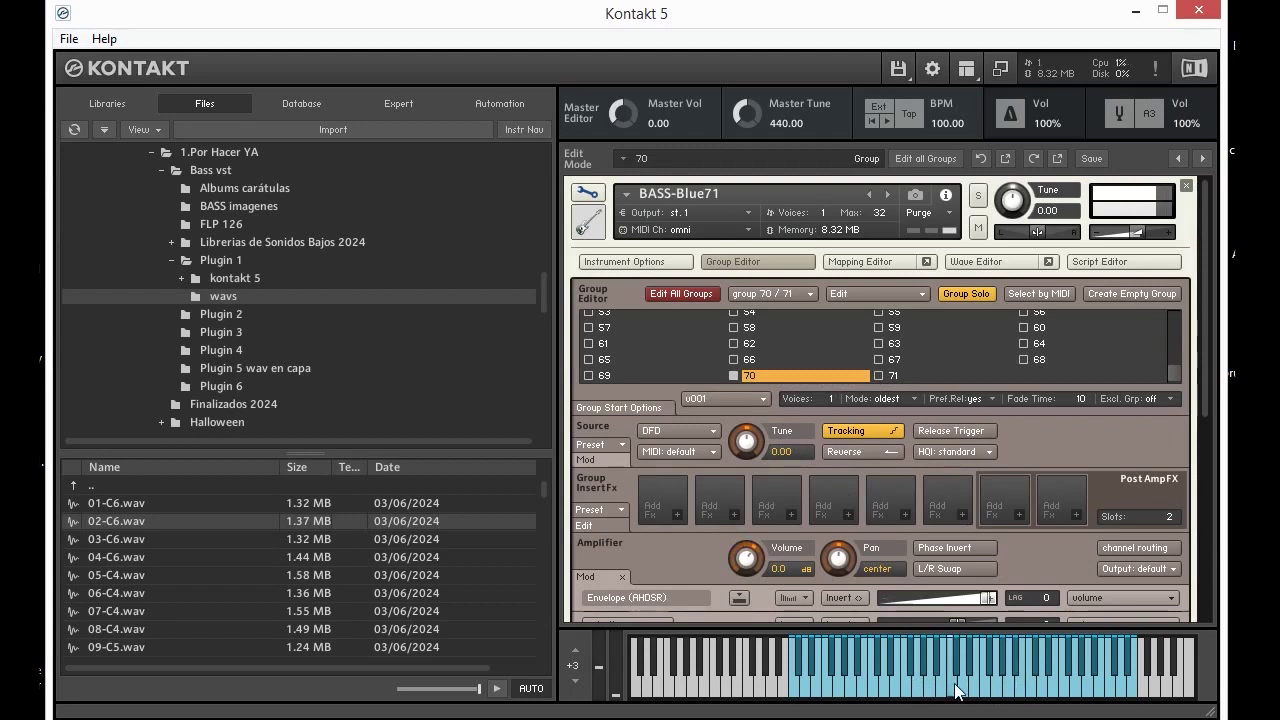
left_click(987, 687)
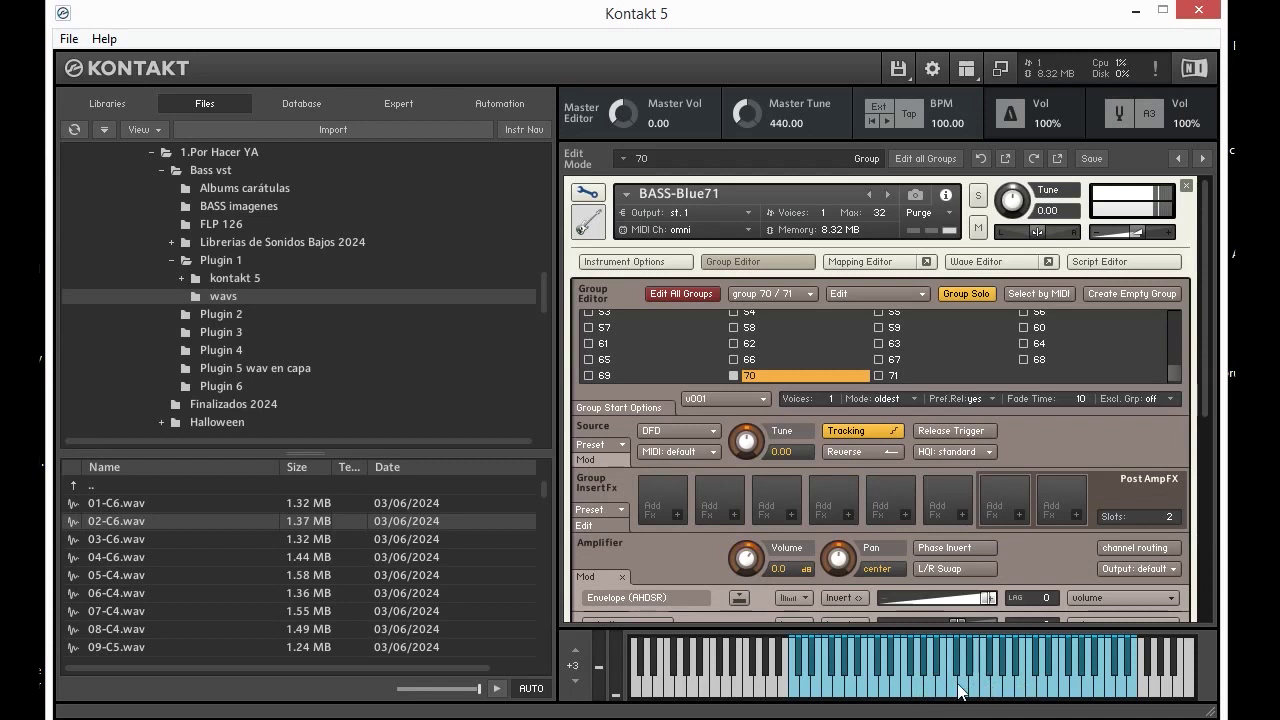
left_click(871, 687)
left_click(871, 687)
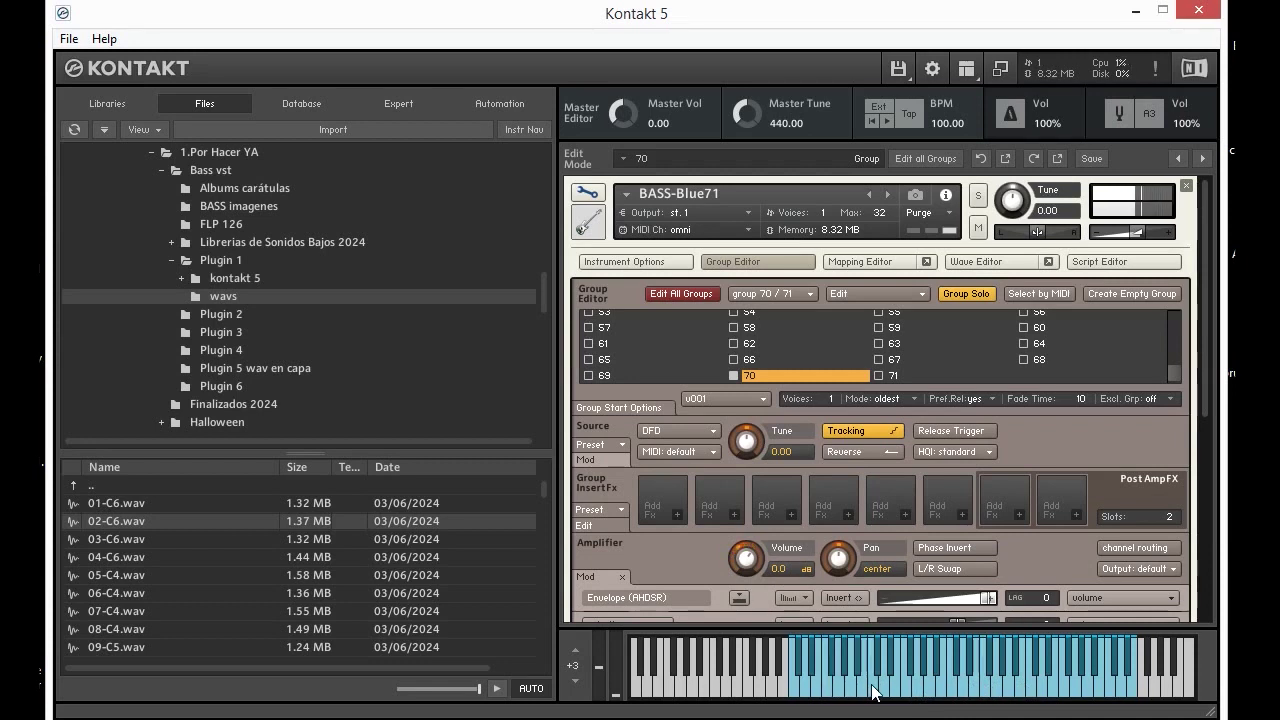
Select group 71, the last in the list, and audition its bass sound with notes in the middle-to-high range.
left_click(905, 376)
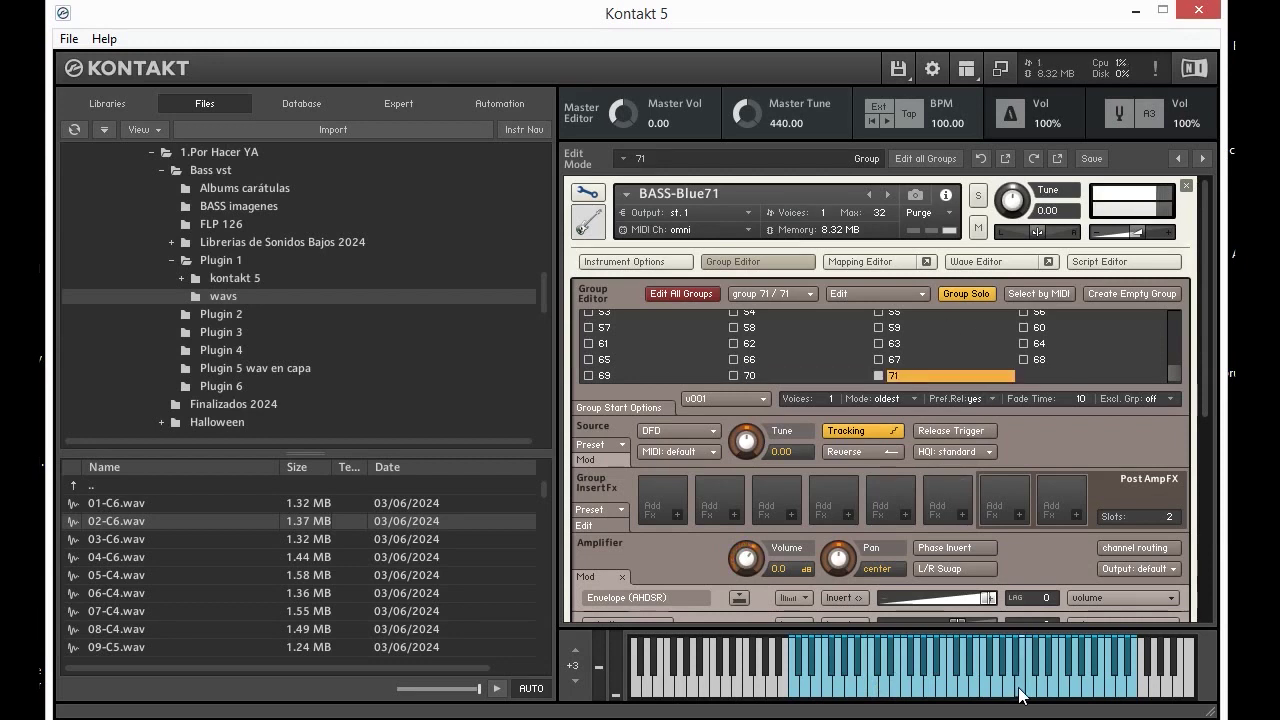
left_click(987, 692)
left_click(989, 692)
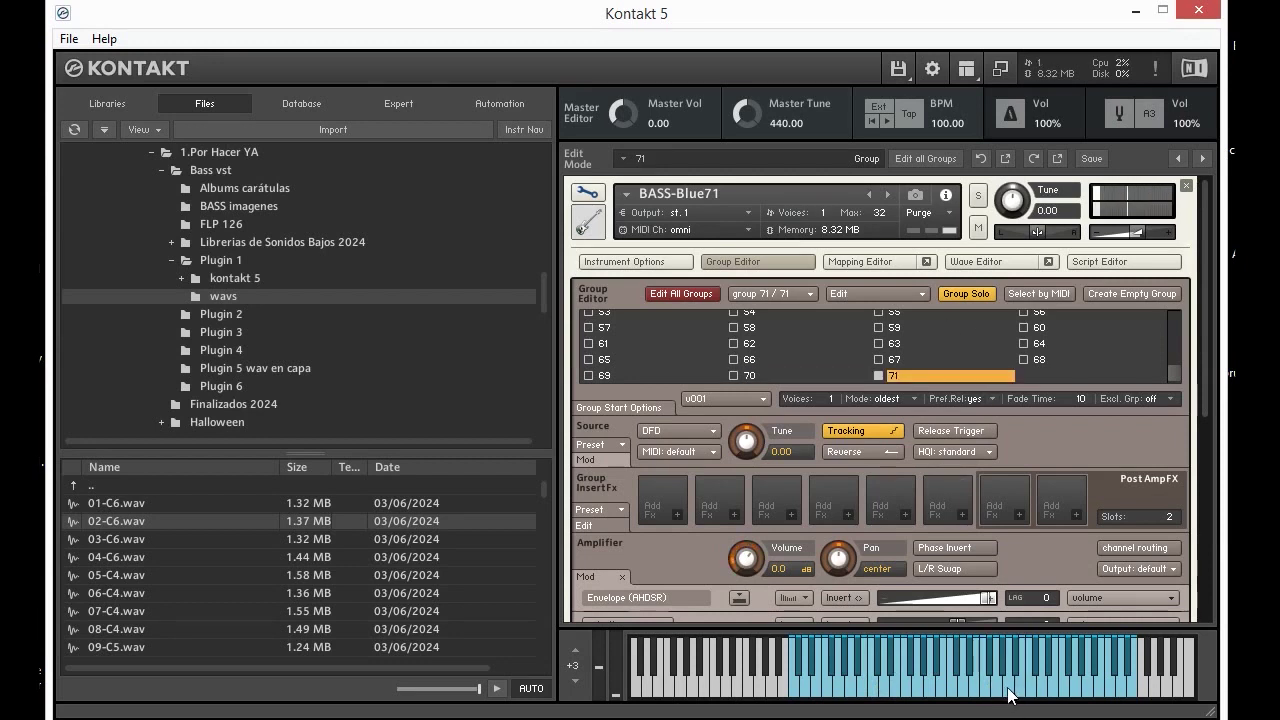
left_click(1008, 688)
left_click(959, 683)
left_click(977, 688)
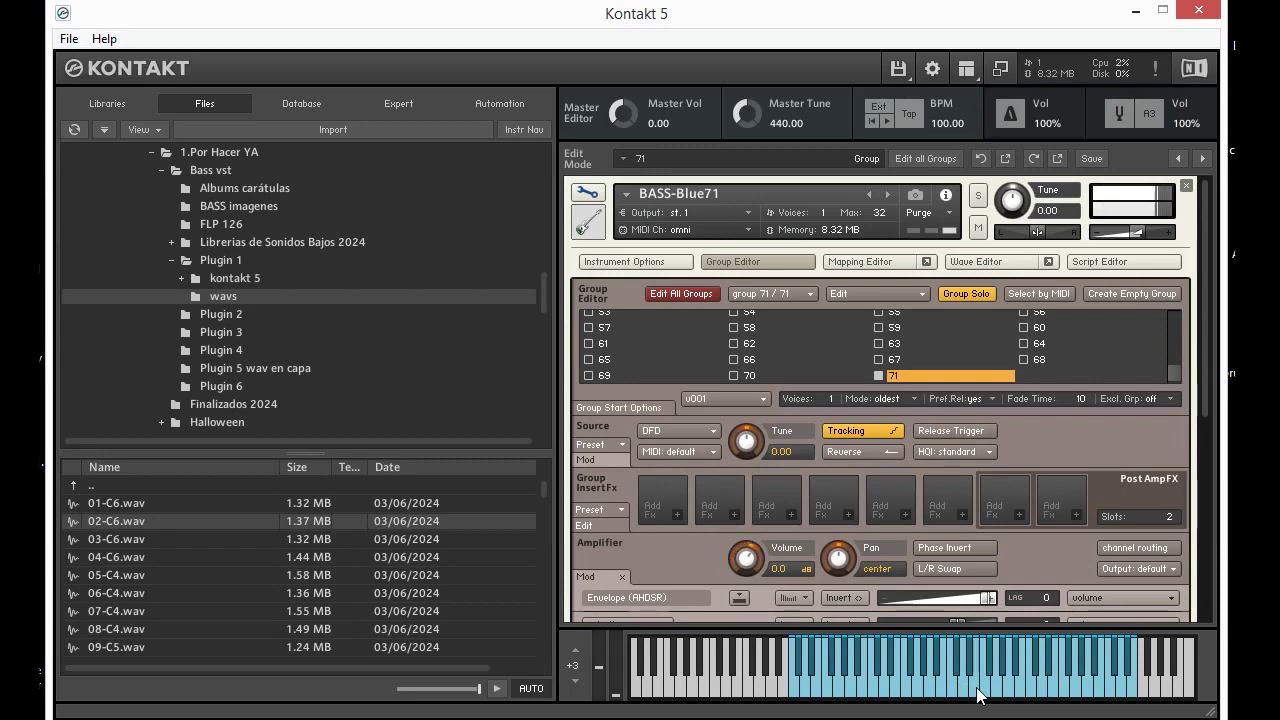
Audition group 71 with further notes, moving from the middle down to the low range of the virtual keyboard.
left_click(916, 684)
left_click(941, 690)
left_click(953, 688)
left_click(878, 692)
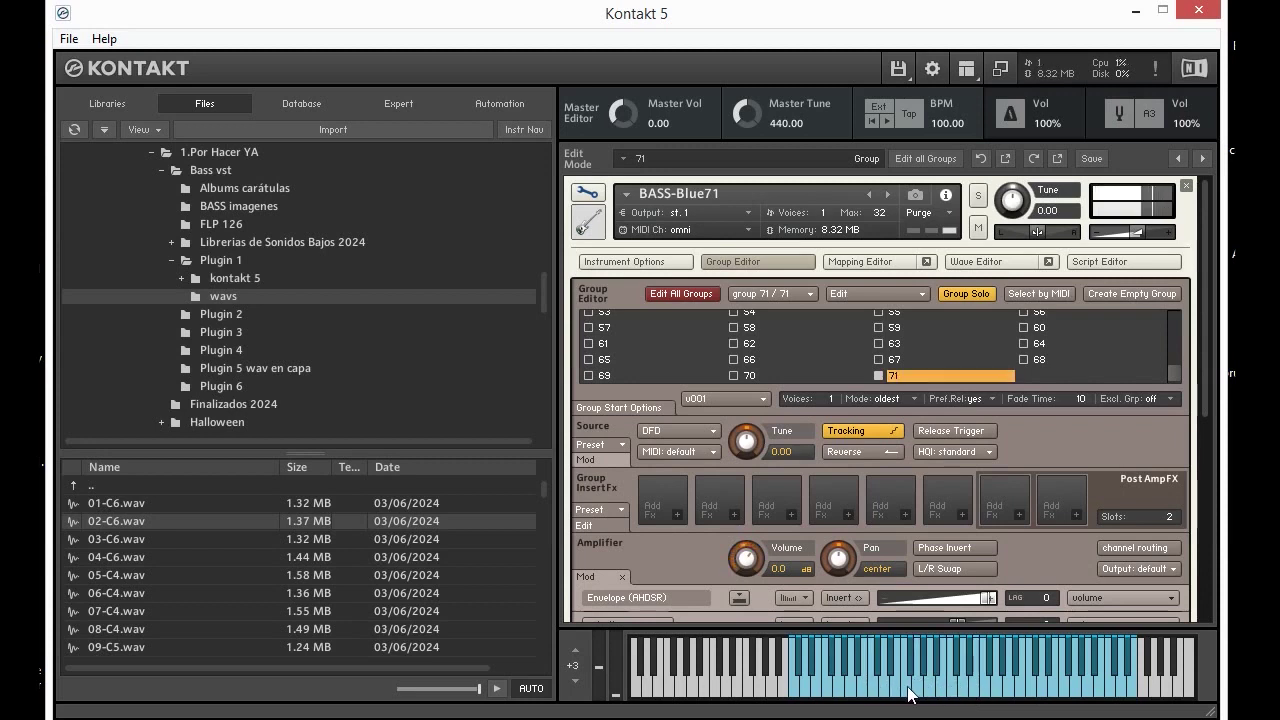
left_click(907, 688)
left_click(853, 688)
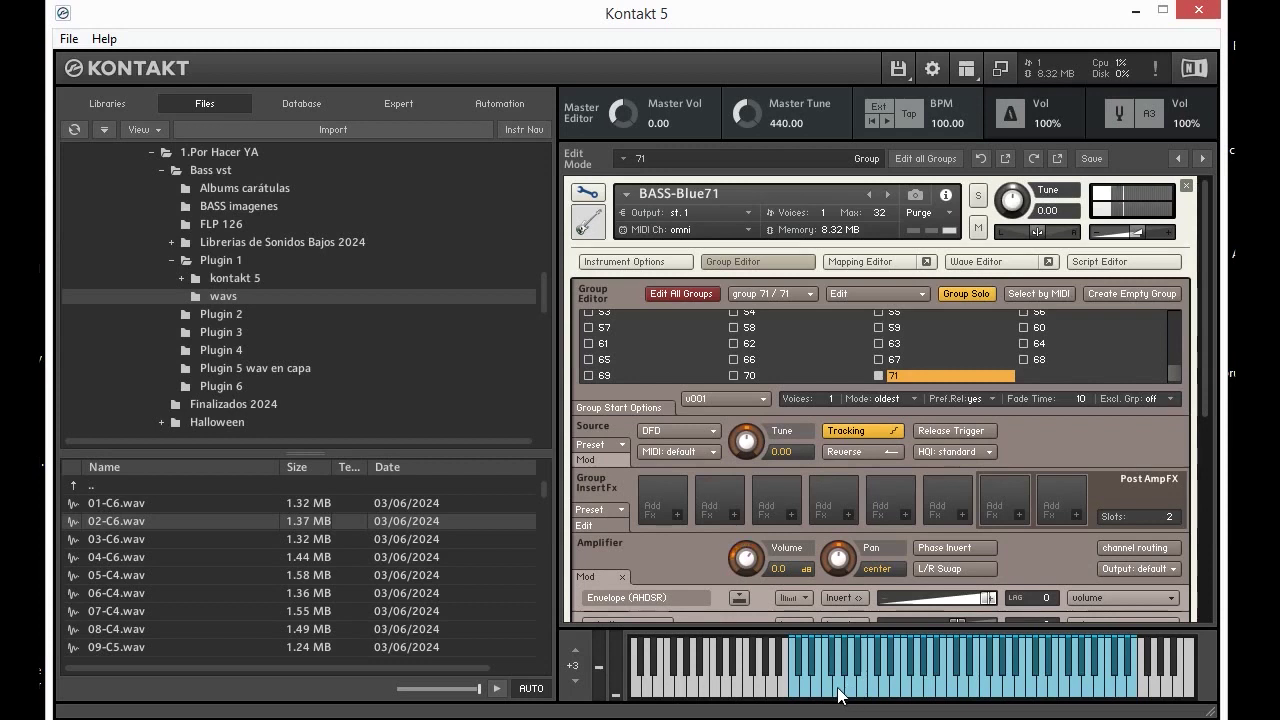
left_click(834, 694)
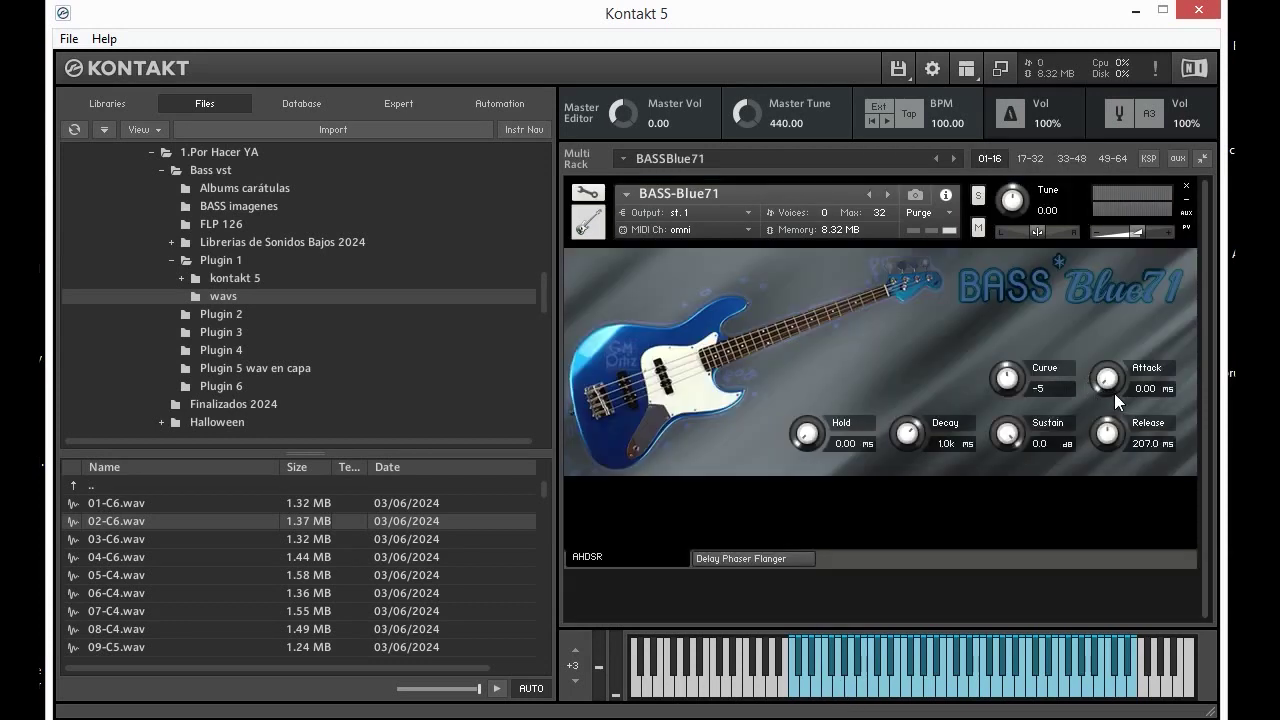
Raise the instrument's Attack to about 454.4 ms and audition the softened onset with four middle notes.
left_click_drag(1116, 388, 1138, 246)
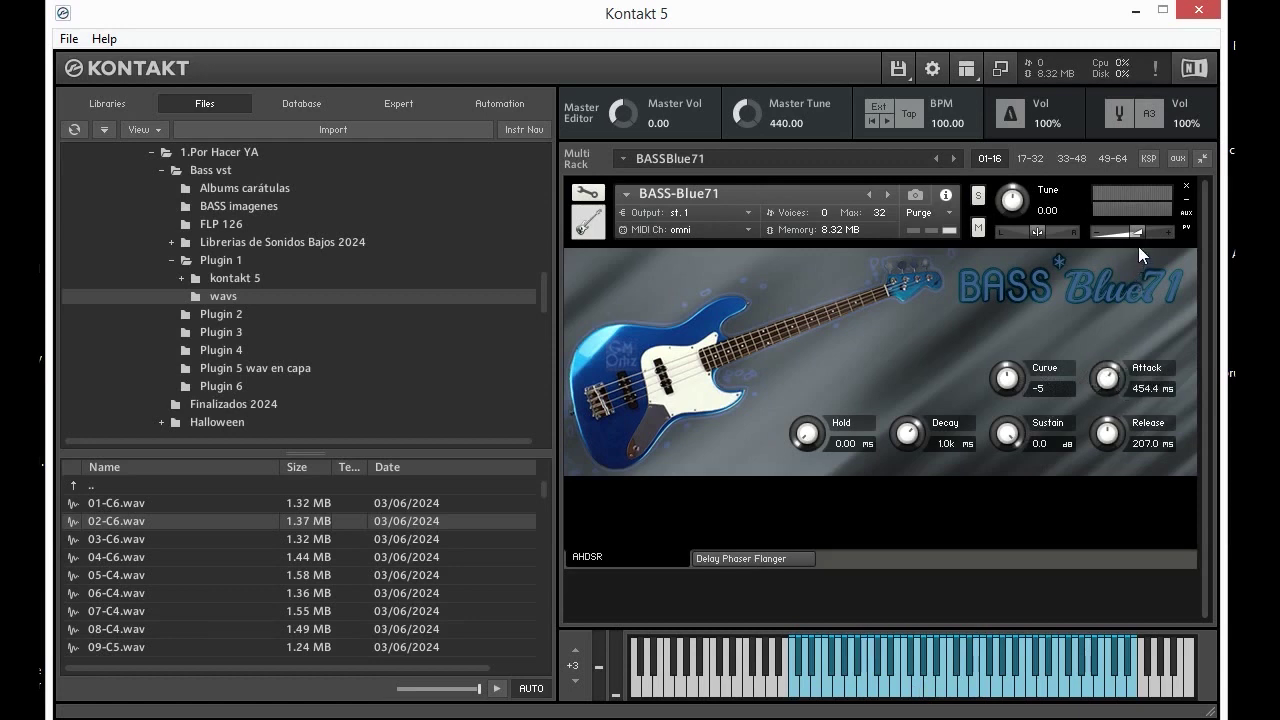
left_click(958, 688)
left_click(1002, 690)
left_click(972, 688)
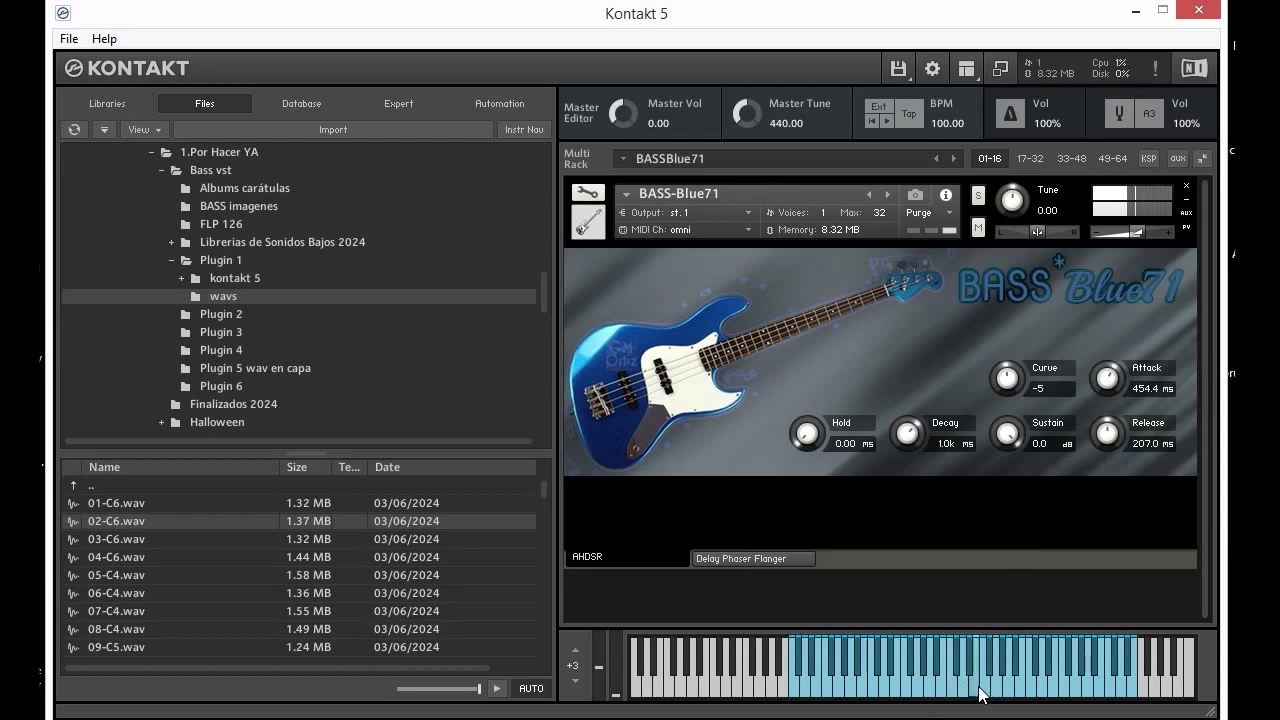
left_click(950, 693)
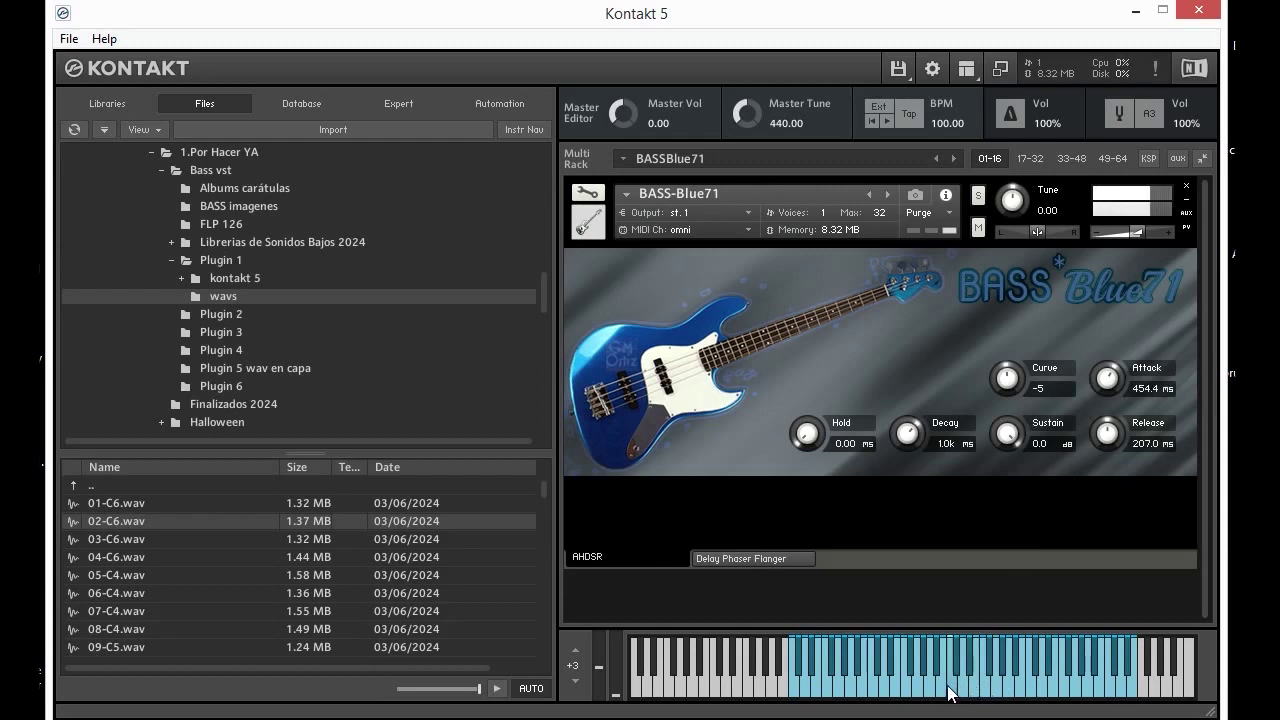
Compare the Attack at 0.00 ms and at about 1.3k ms, auditioning each setting with middle notes.
left_click_drag(1115, 378, 1115, 430)
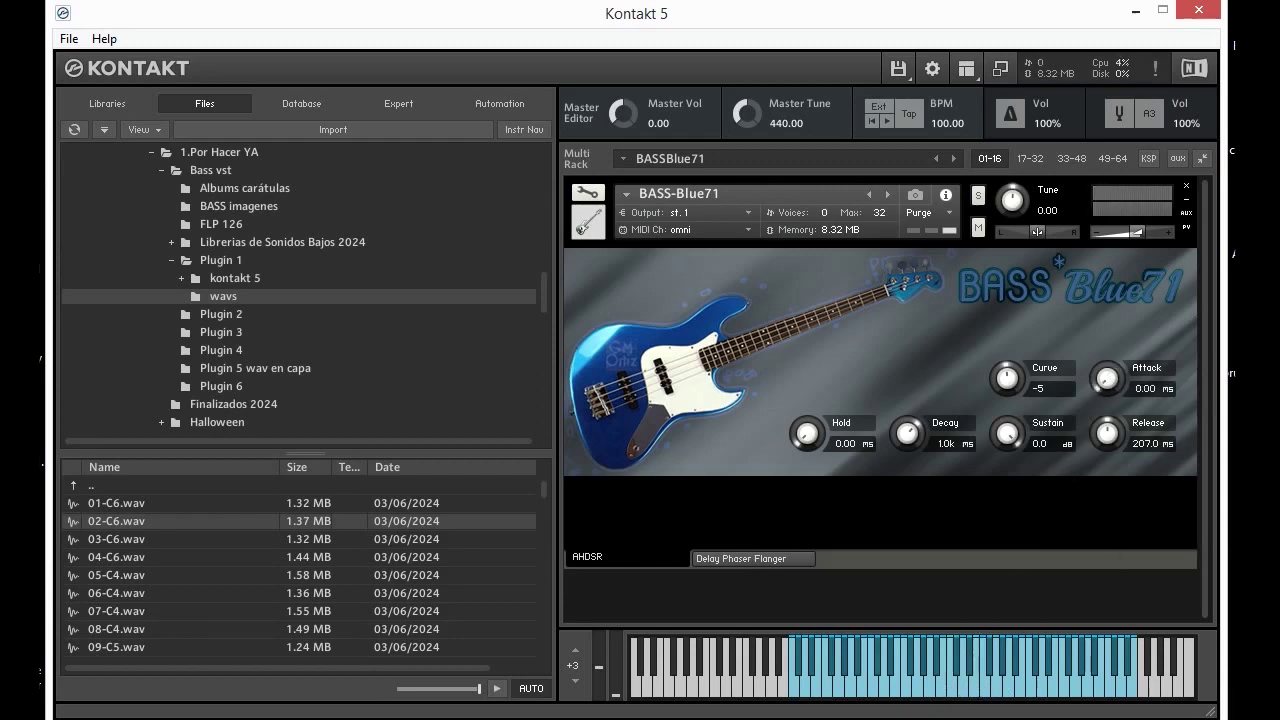
left_click(958, 662)
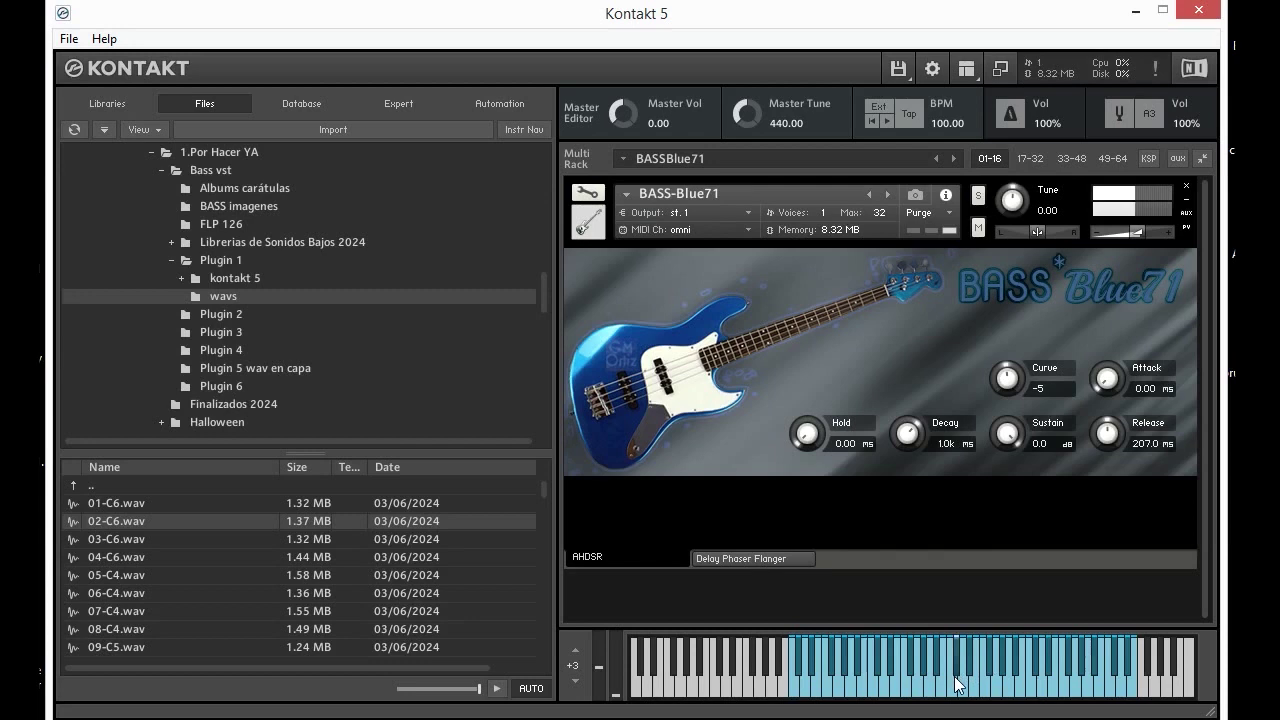
left_click(1009, 690)
left_click_drag(1107, 378, 1123, 206)
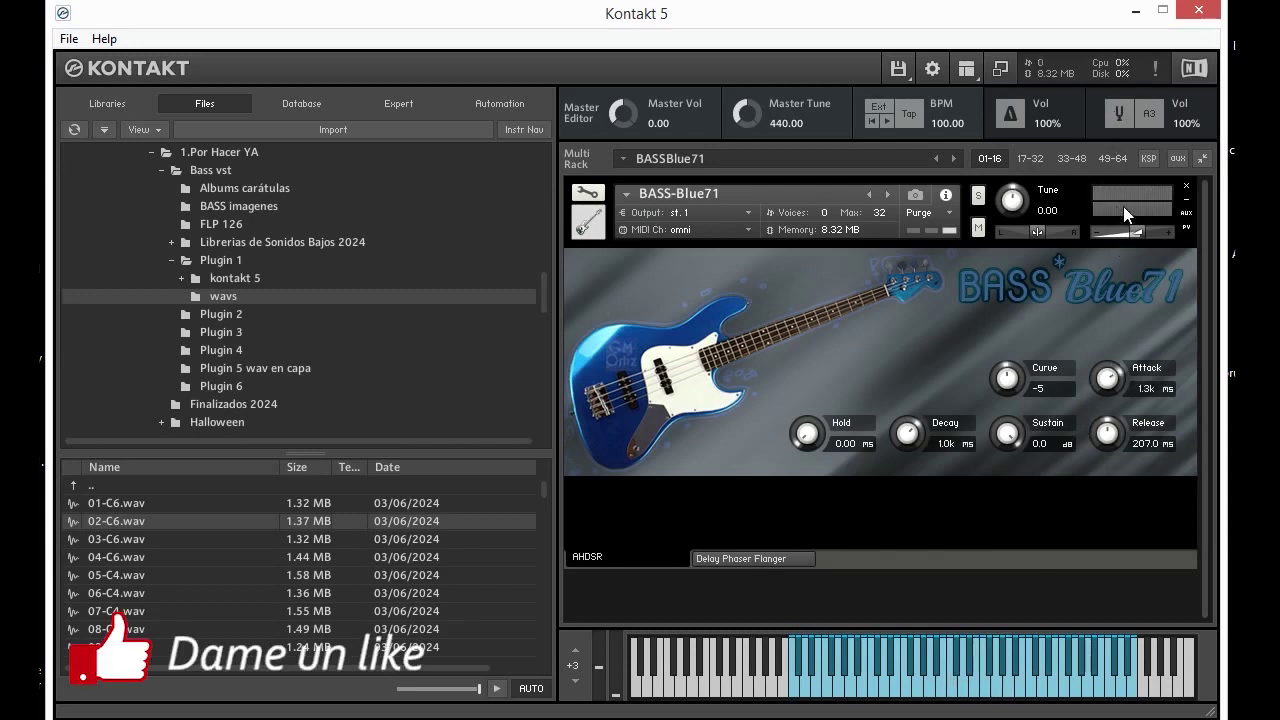
left_click(948, 688)
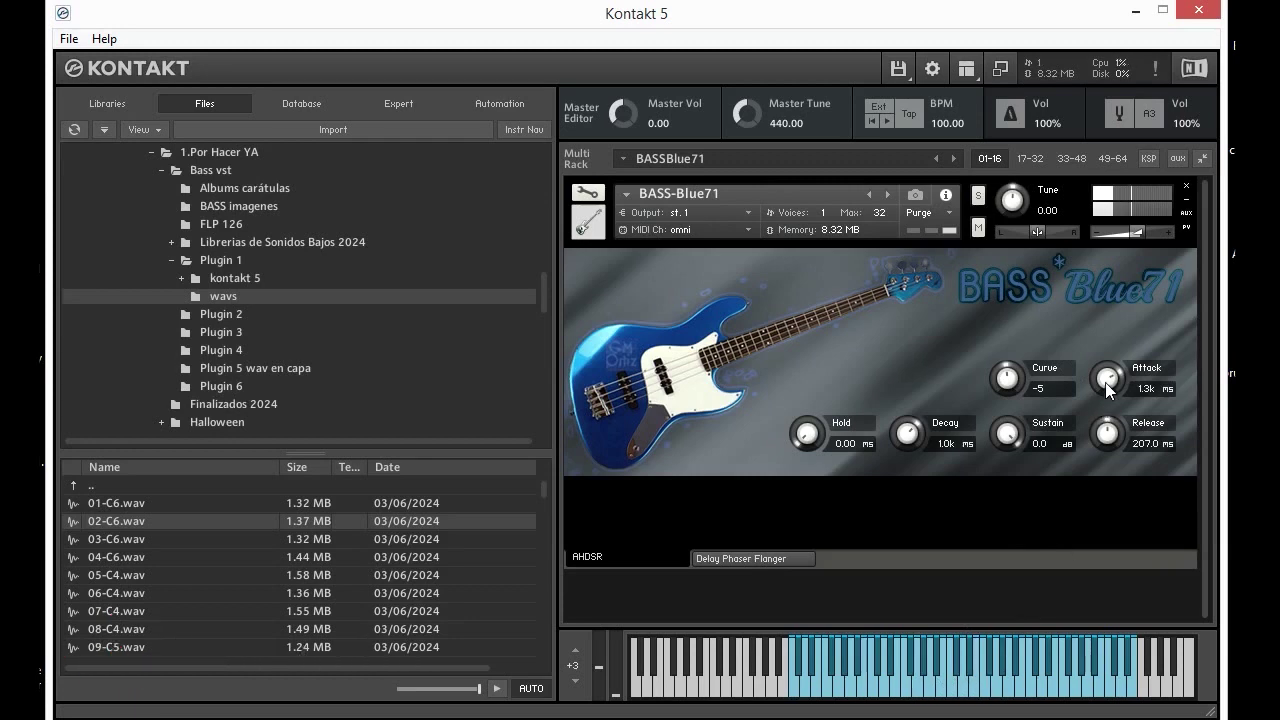
Lower the Attack to 0.00 ms and audition the immediate onset with three middle notes.
left_click_drag(1107, 378, 1104, 518)
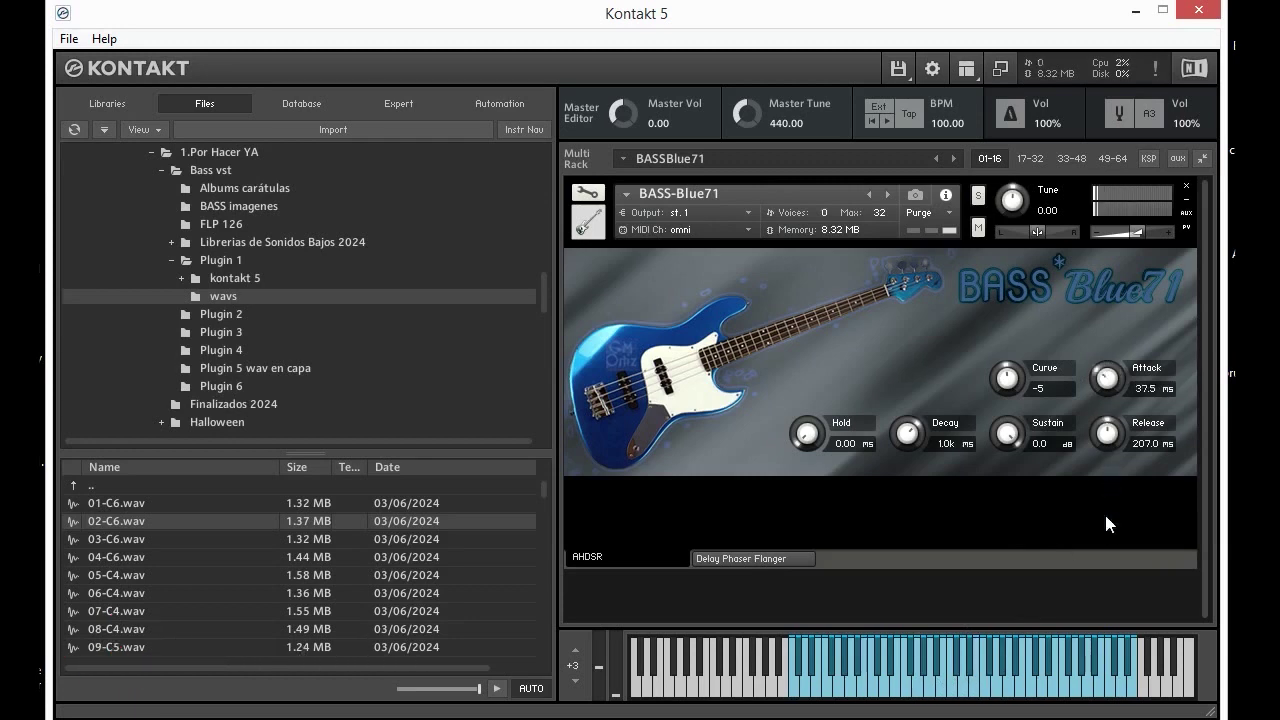
left_click(950, 680)
left_click(988, 688)
left_click(1017, 686)
Compare the envelope Curve at -61 and at 61, auditioning each setting with middle notes.
left_click_drag(1012, 380, 1012, 452)
left_click_drag(957, 698, 1022, 690)
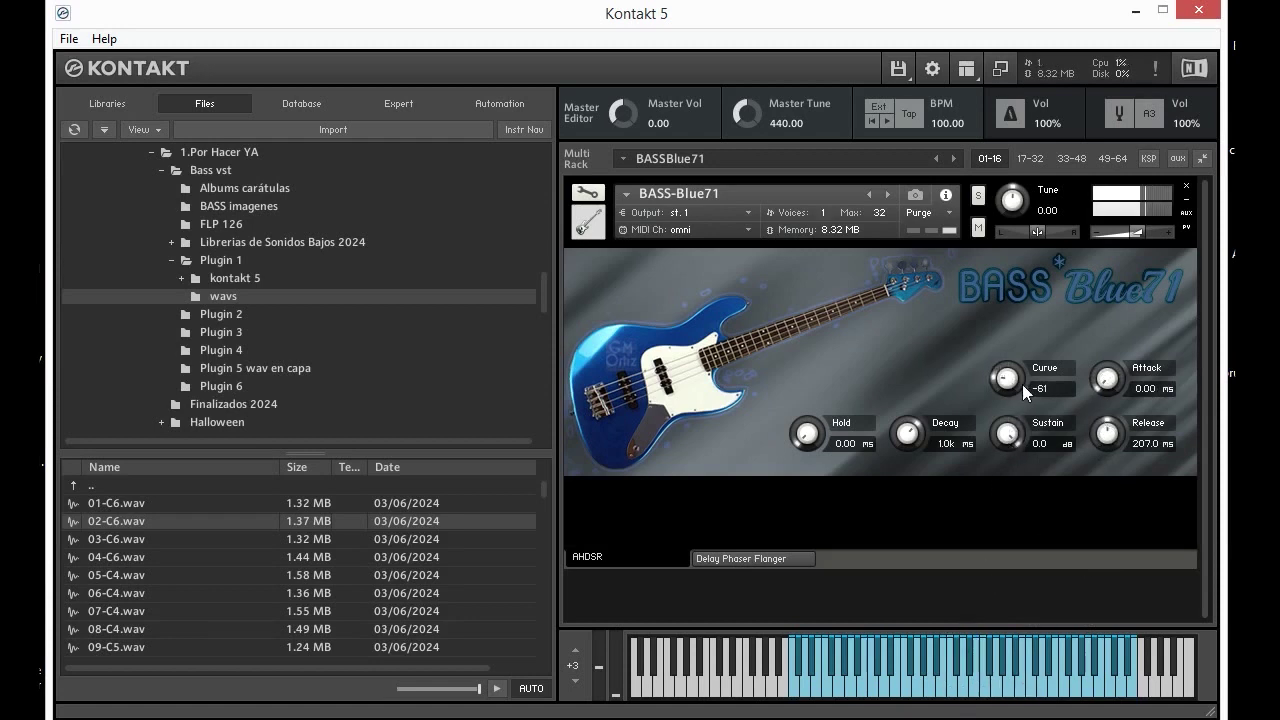
left_click_drag(1015, 375, 1037, 232)
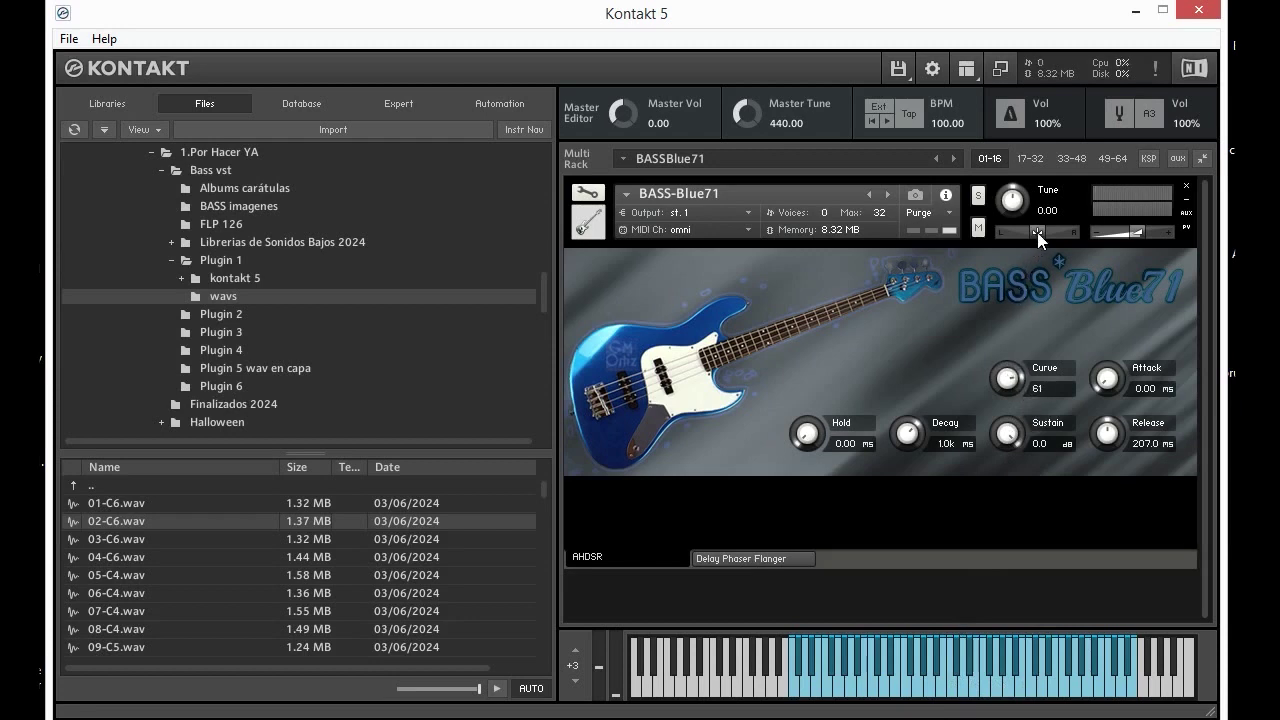
left_click(982, 688)
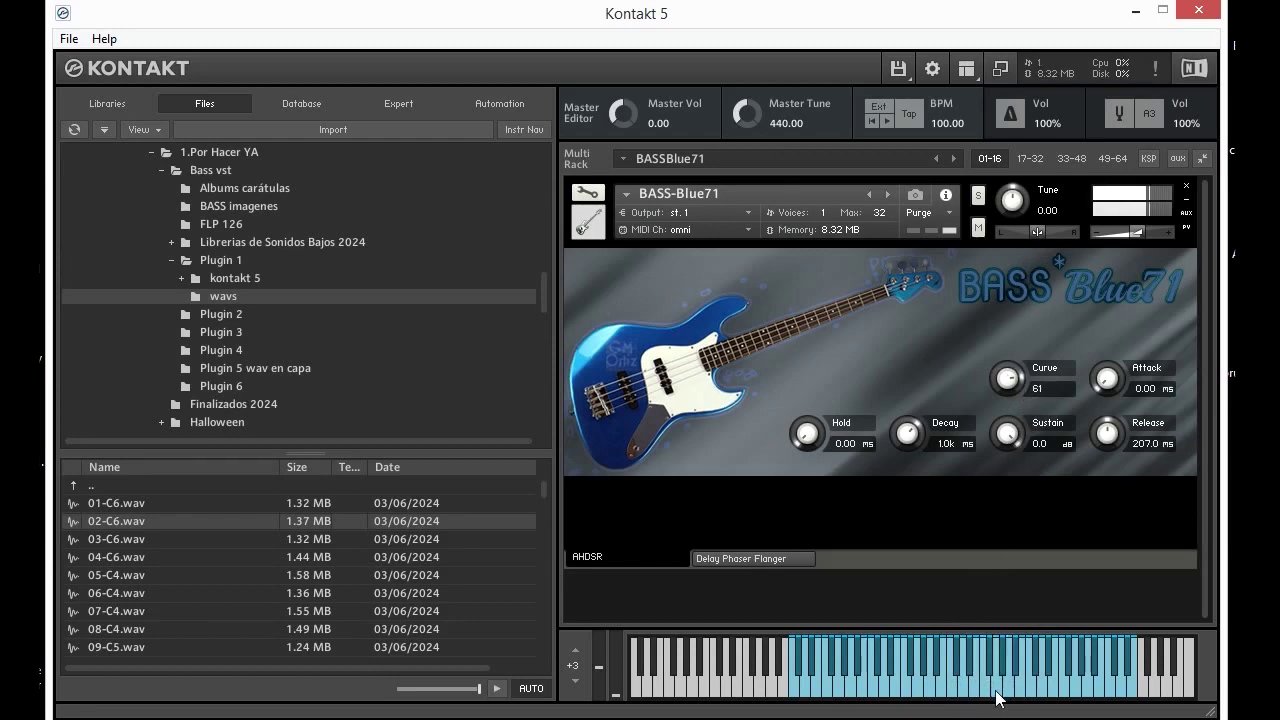
left_click(932, 686)
left_click(962, 684)
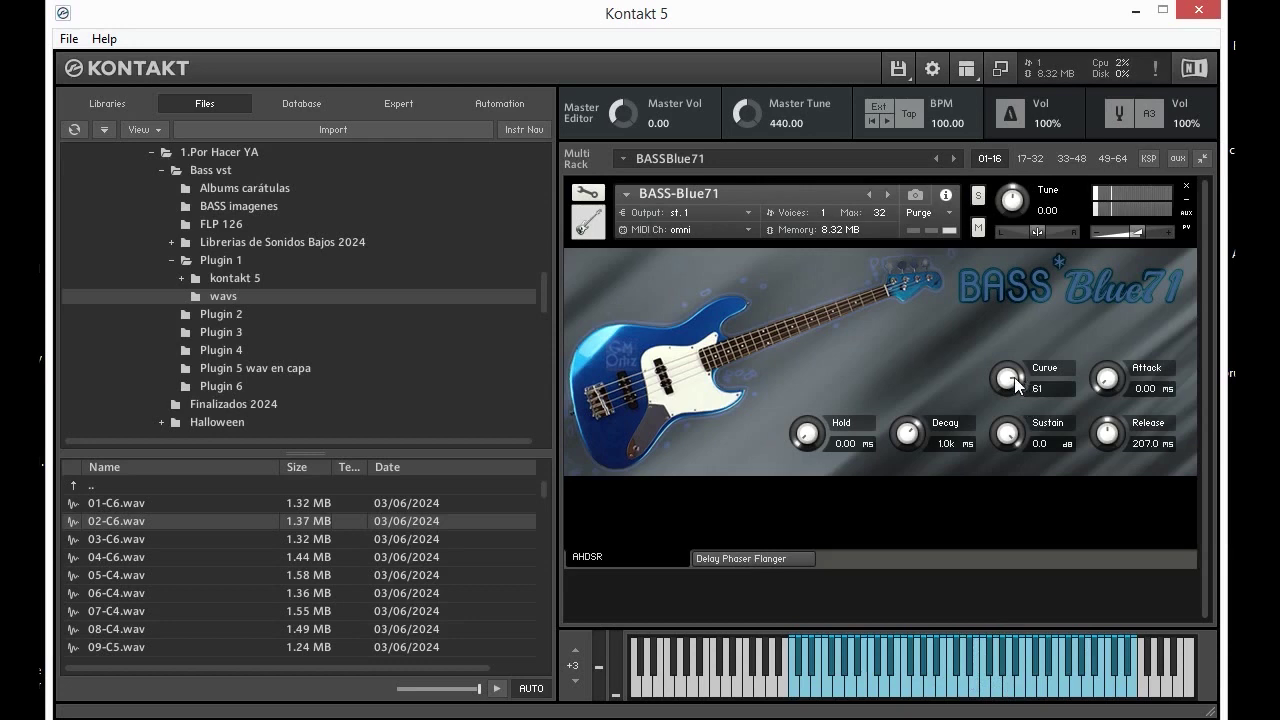
Lower the envelope Curve again and audition it with several notes around the middle of the virtual keyboard.
left_click_drag(1015, 378, 1019, 463)
left_click_drag(995, 552, 990, 568)
left_click(946, 680)
left_click(984, 689)
left_click(1034, 680)
left_click_drag(1035, 686, 980, 686)
Set the Curve to 100 and audition middle notes, first with zero Attack and again with a slightly raised Attack.
left_click_drag(1010, 381, 998, 300)
left_click(951, 675)
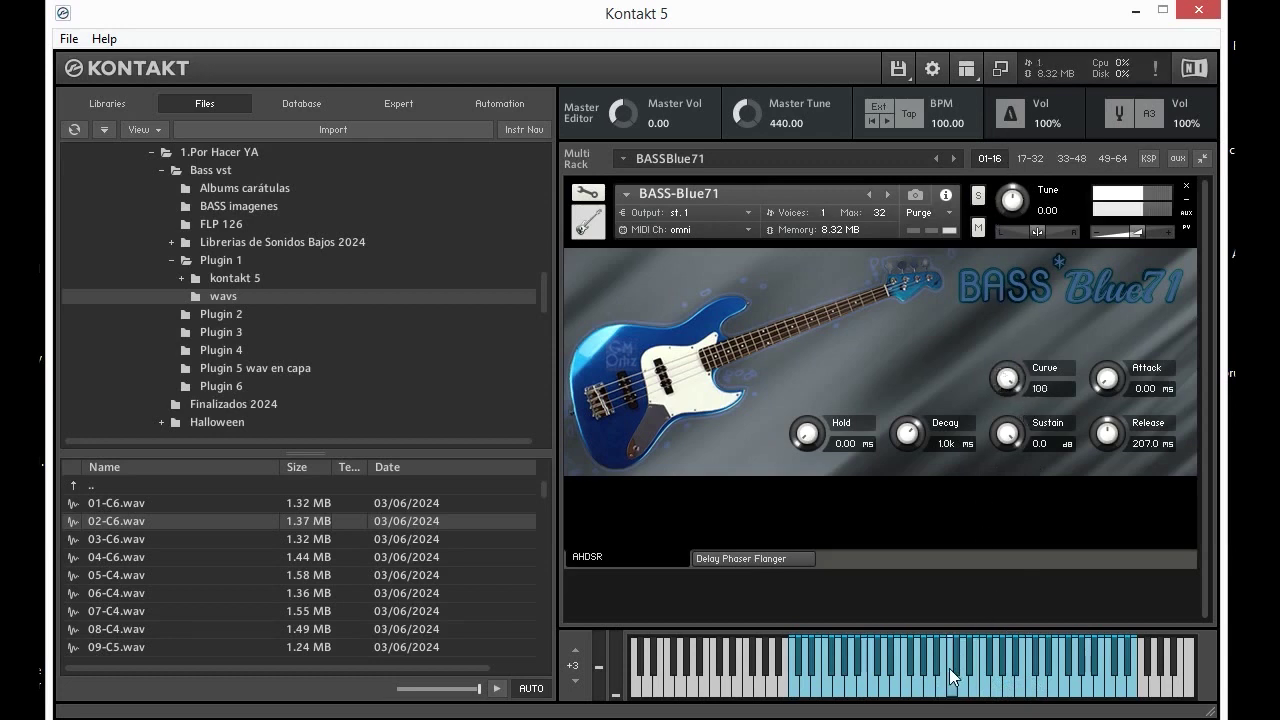
left_click(990, 679)
left_click(1028, 680)
left_click(984, 690)
mouse_move(983, 697)
left_mouse_down()
mouse_move(944, 690)
mouse_move(1012, 680)
left_mouse_up()
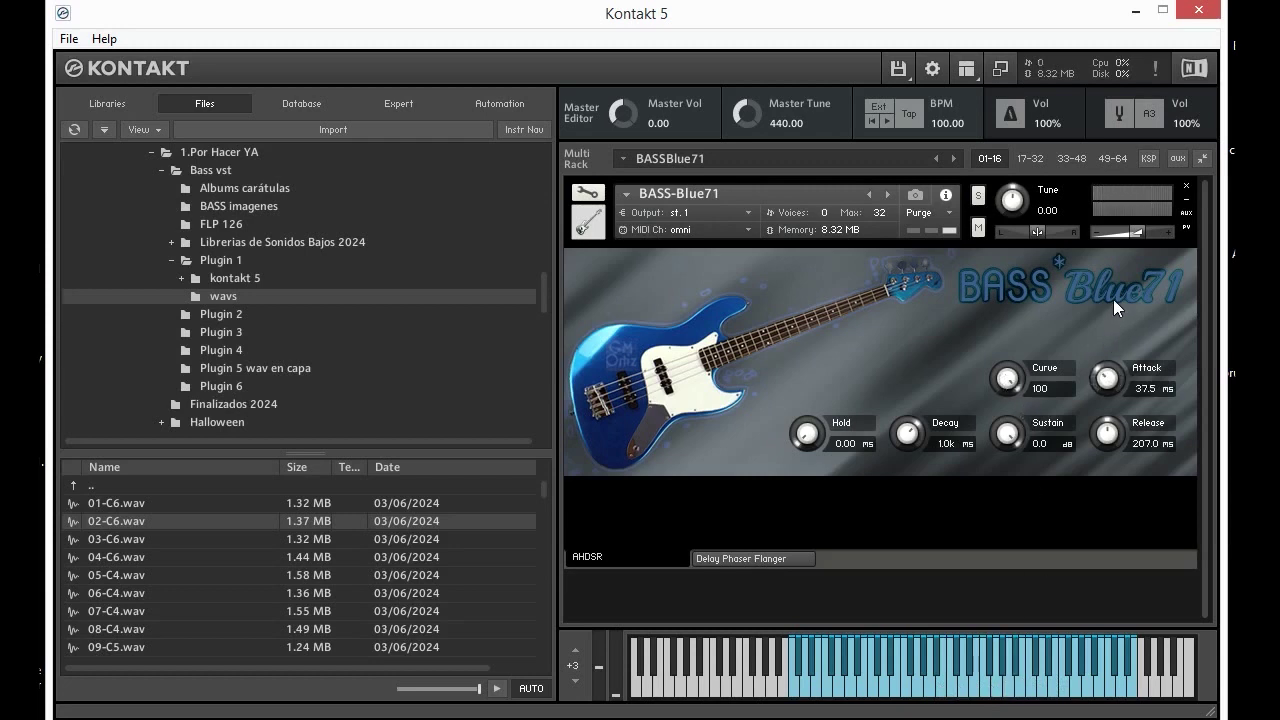
left_click_drag(1113, 299, 1113, 283)
mouse_move(957, 664)
left_mouse_down()
mouse_move(1005, 690)
mouse_move(908, 708)
mouse_move(931, 691)
left_mouse_up()
Reset the Curve to 0 and the Attack to 0.00 ms, and audition four middle notes.
left_click_drag(1008, 378, 1028, 503)
left_click_drag(1113, 390, 1110, 537)
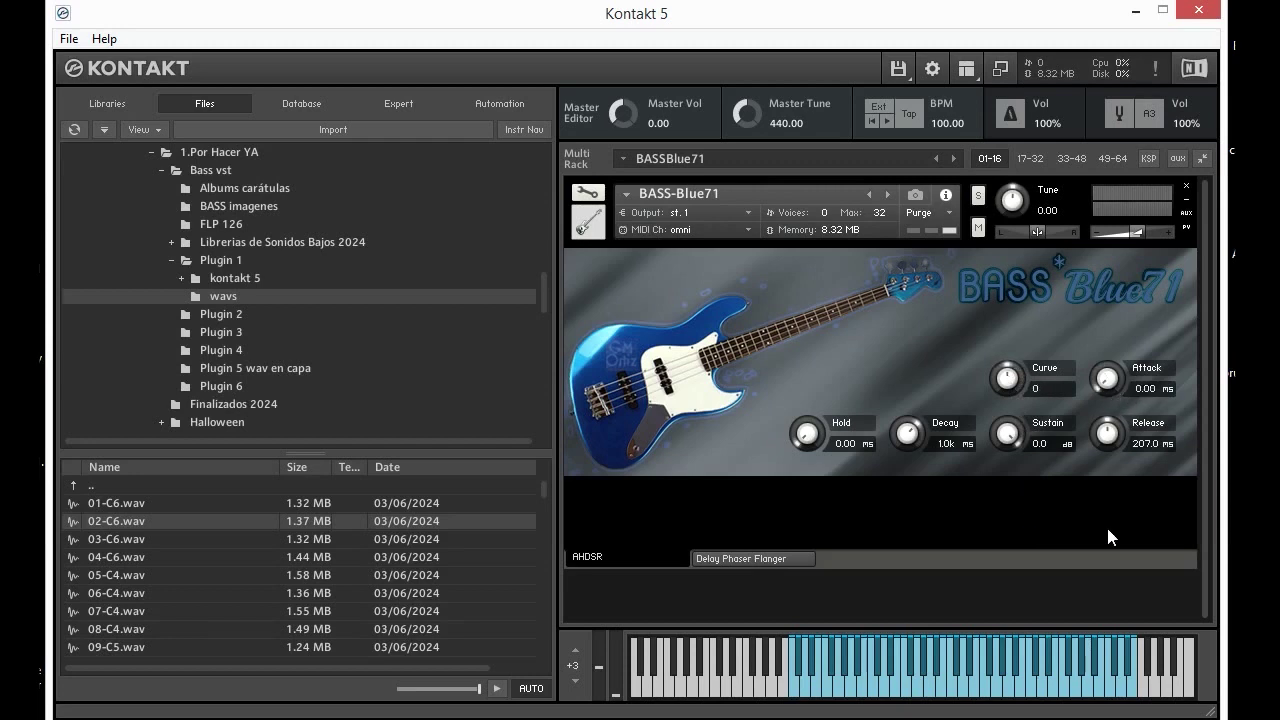
left_click(971, 694)
left_click(988, 684)
left_click(1023, 688)
left_click(967, 688)
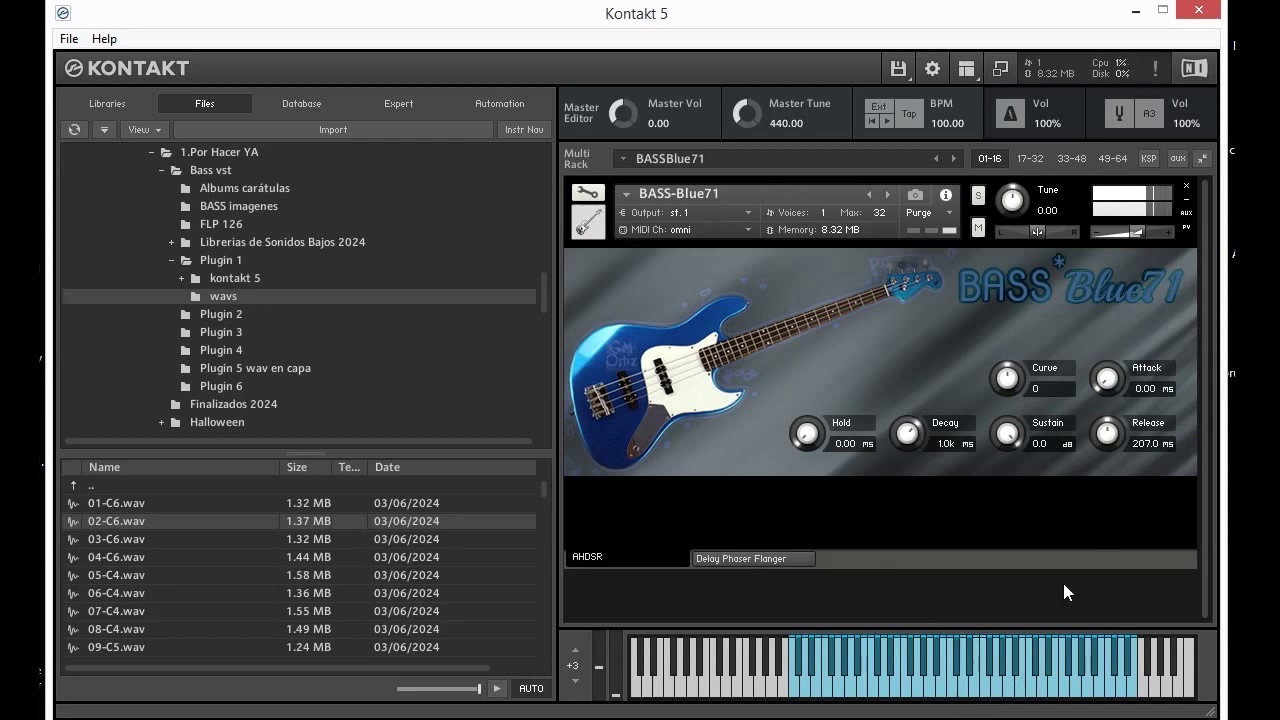
Lower the Sustain to -inf dB and audition the fading sound with eight notes in the middle range.
left_click_drag(1009, 432, 1000, 705)
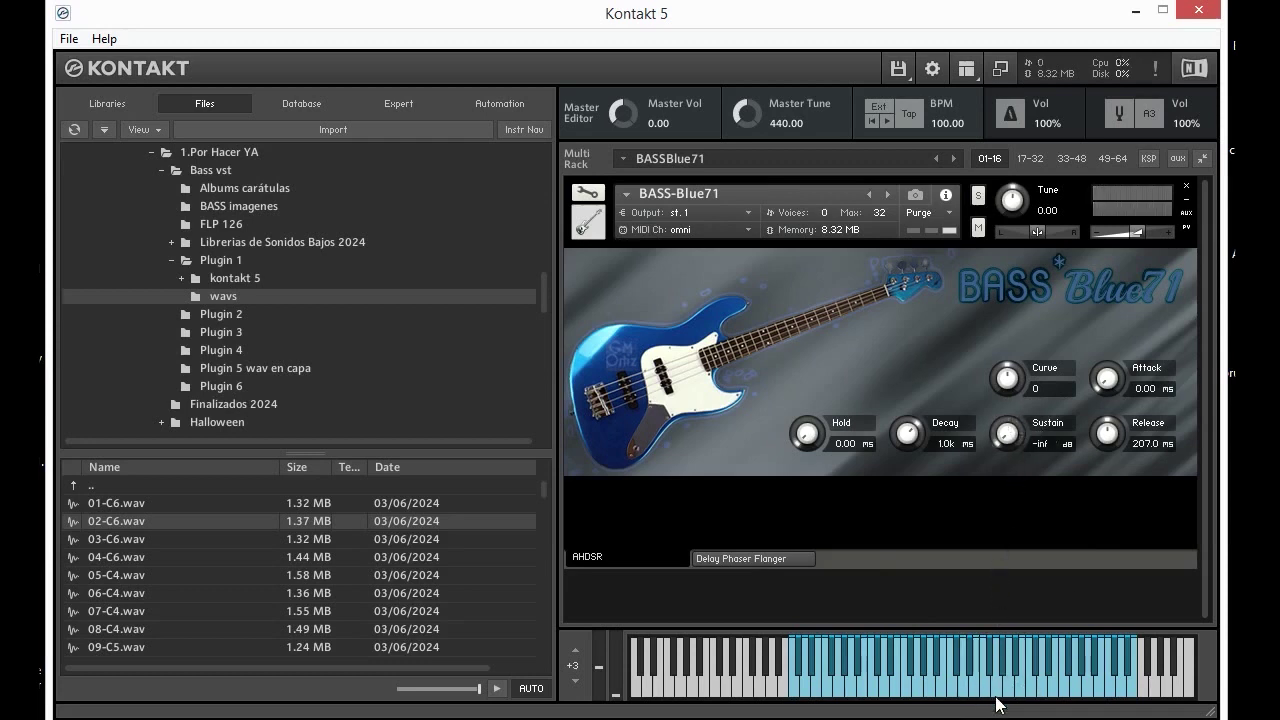
left_click(965, 690)
left_click(955, 686)
left_click(981, 686)
left_click(1003, 685)
left_click(1013, 687)
left_click(1048, 690)
left_click(1019, 690)
left_click(991, 685)
Shorten the Decay to about 21.9 ms and audition the clipped sound with three middle notes.
left_click_drag(905, 437, 905, 455)
left_click(948, 686)
left_click(964, 688)
left_click(1006, 694)
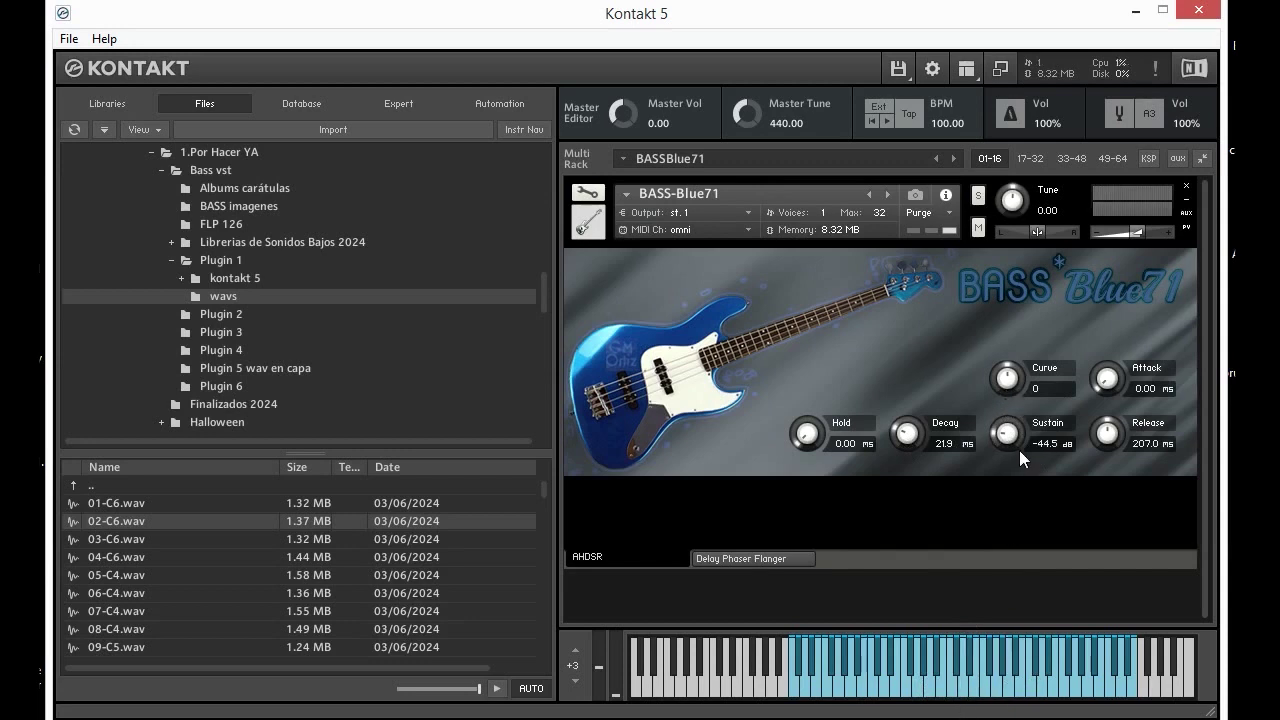
Raise the Sustain to about -20.5 dB and audition it with notes going up the keyboard and back down.
left_click_drag(1006, 440, 1008, 380)
left_click(975, 677)
left_click(987, 681)
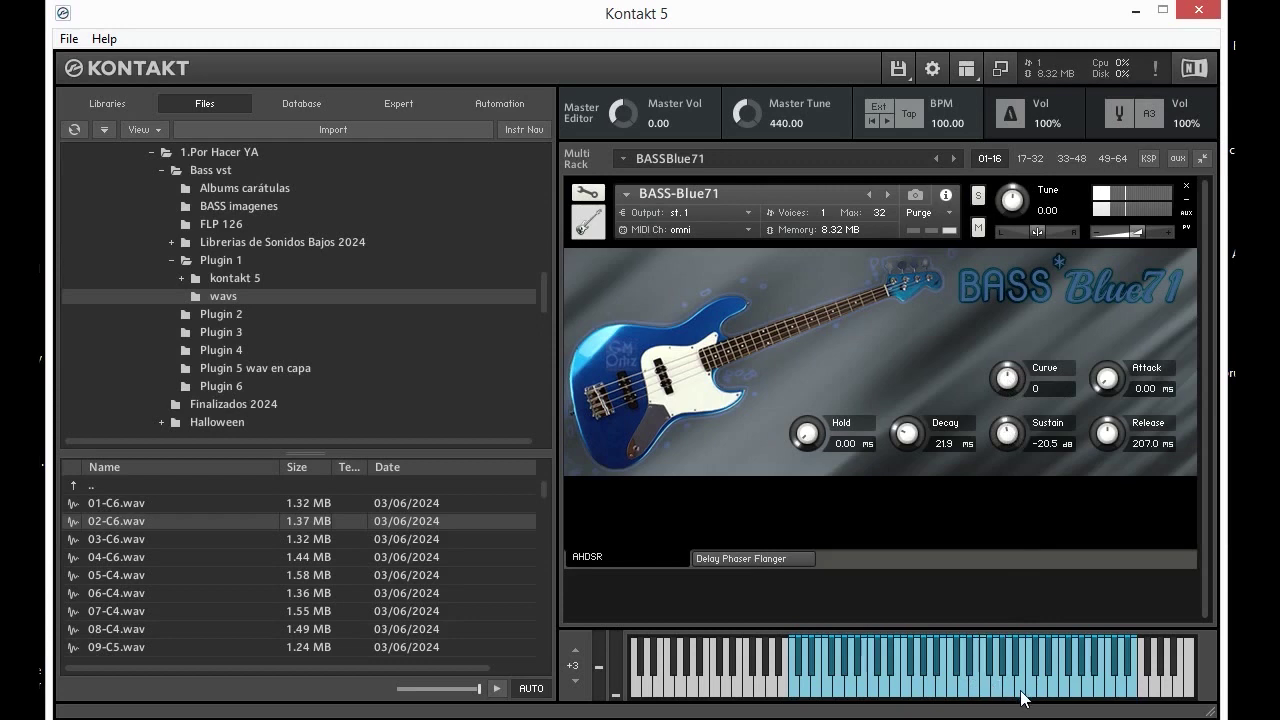
left_click(1020, 691)
left_click(1049, 685)
left_click(1084, 688)
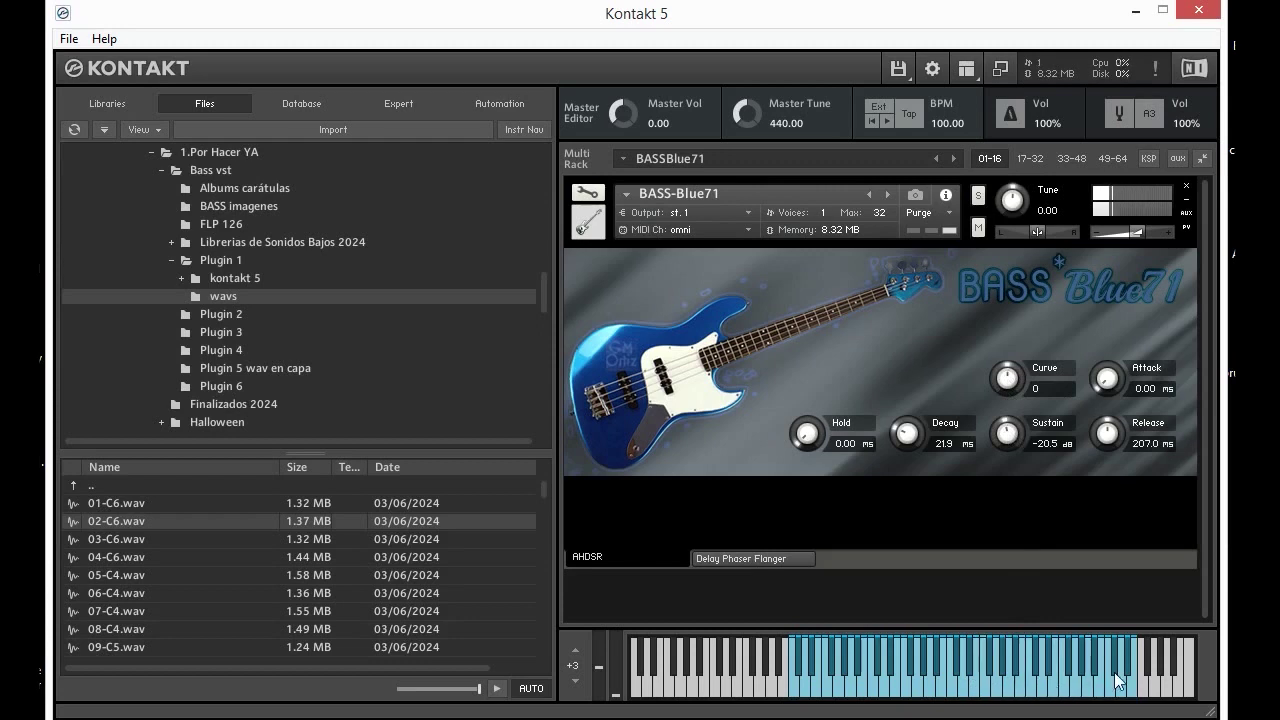
left_click(1021, 678)
left_click(960, 690)
left_click(928, 690)
Raise the Sustain to about -11.6 dB and audition it with four middle notes.
left_click_drag(1016, 396, 1017, 391)
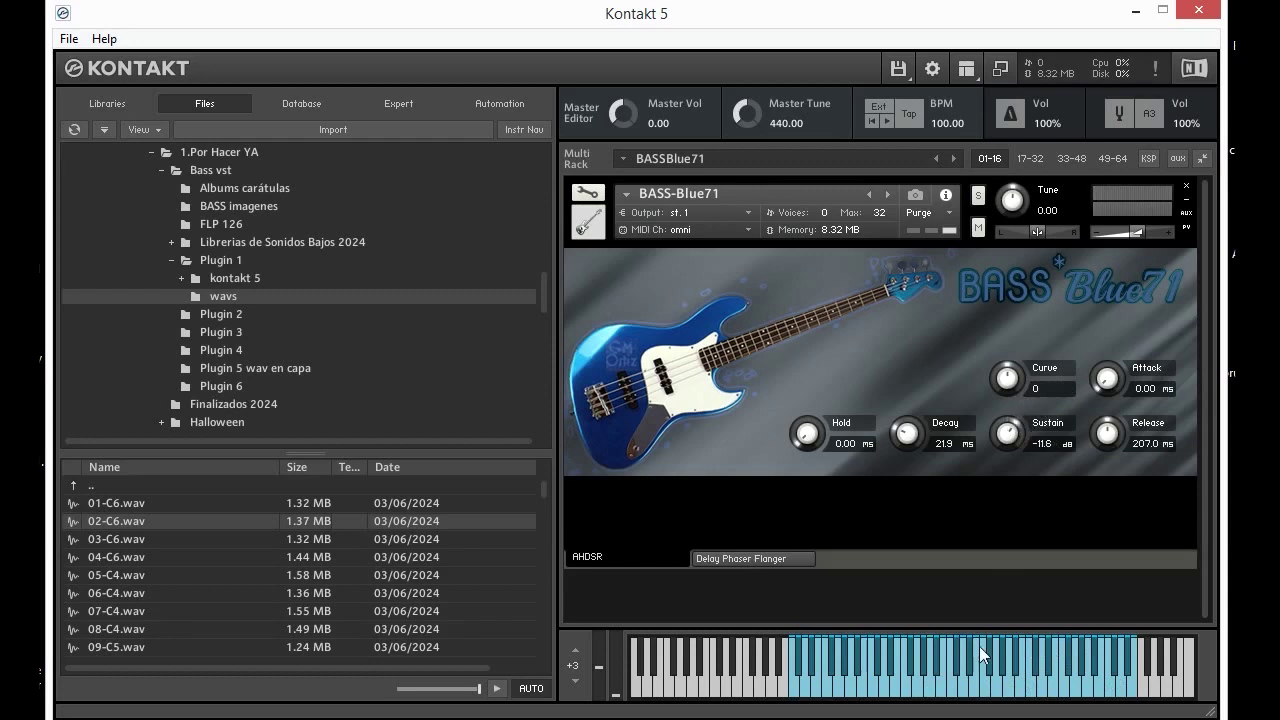
left_click(960, 676)
left_click(1003, 681)
left_click(970, 698)
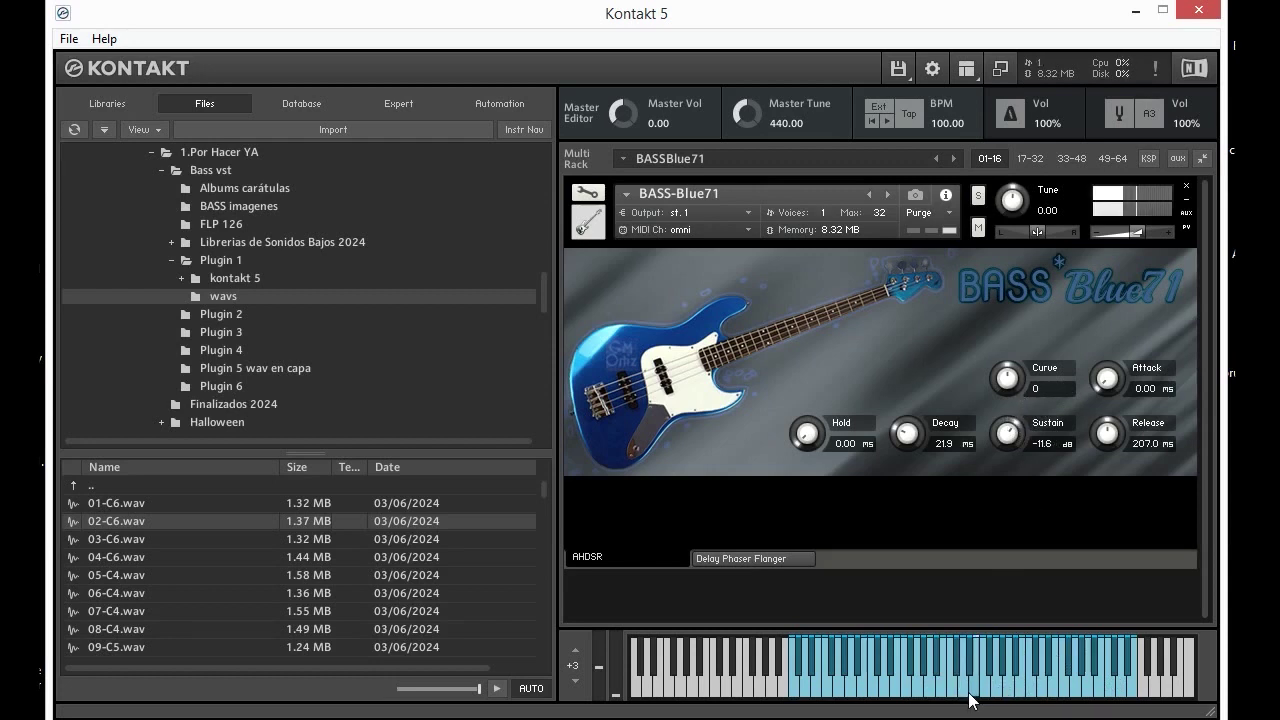
left_click(1018, 697)
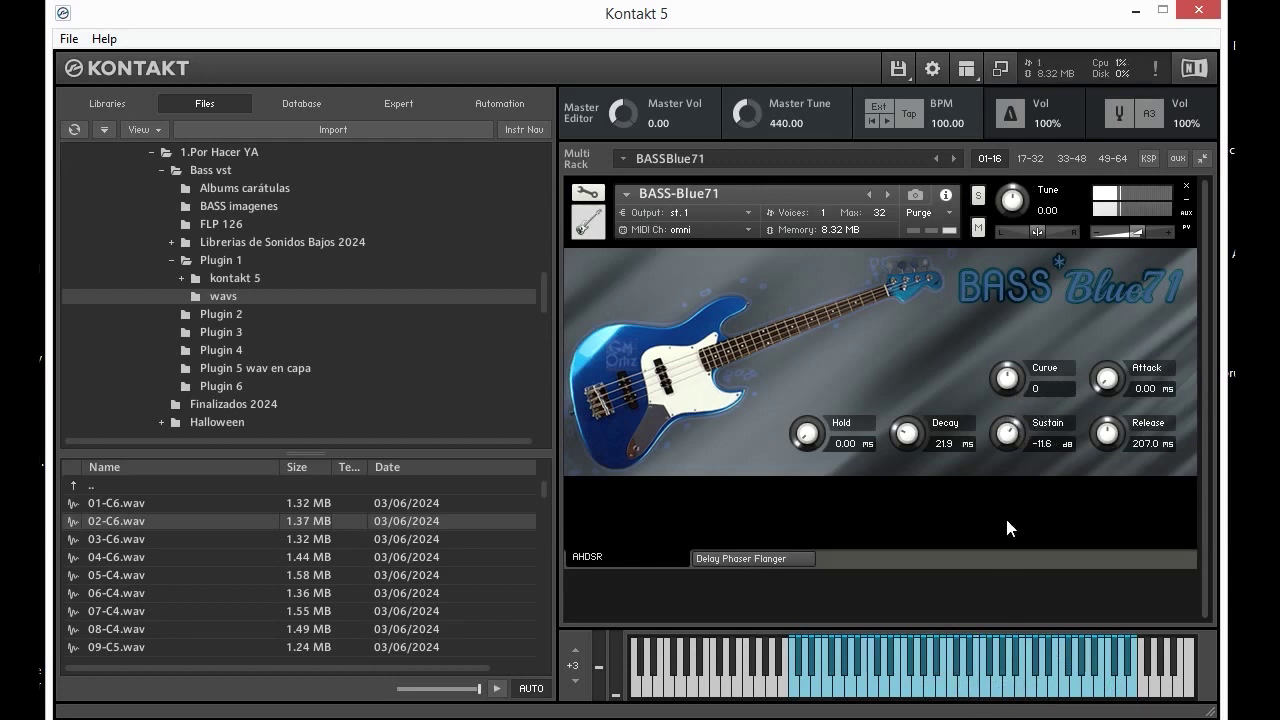
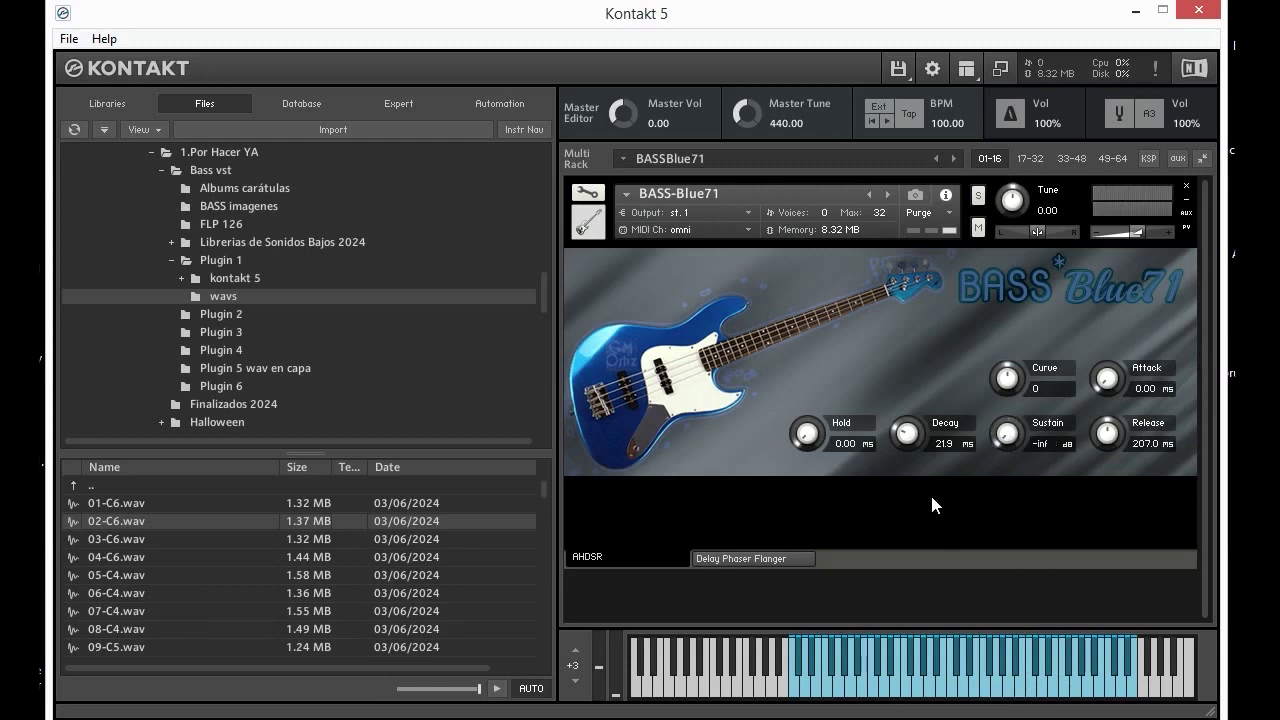
Audition the sound from middle to low notes with the Sustain at -inf dB and the Decay at about 171.1 ms.
left_click(969, 682)
left_click(1005, 685)
left_click(1037, 680)
left_click(1051, 686)
left_click(1063, 690)
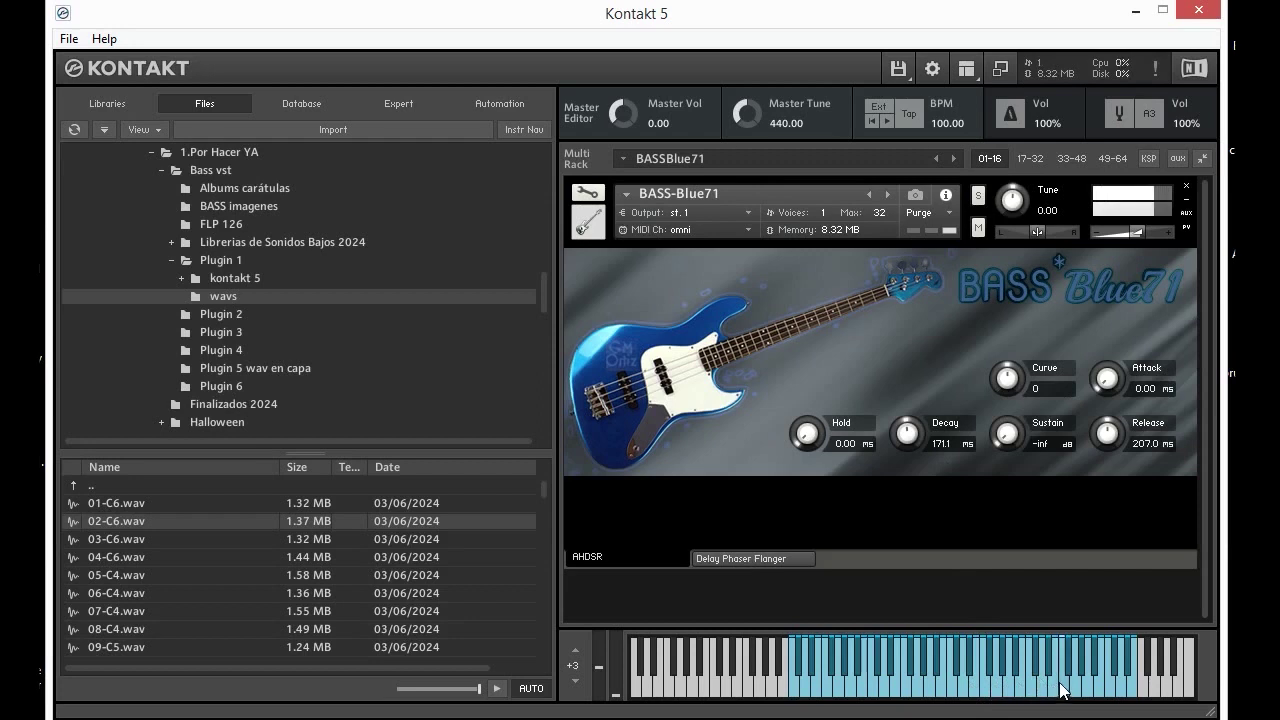
left_click(963, 690)
left_click(918, 696)
left_click(920, 697)
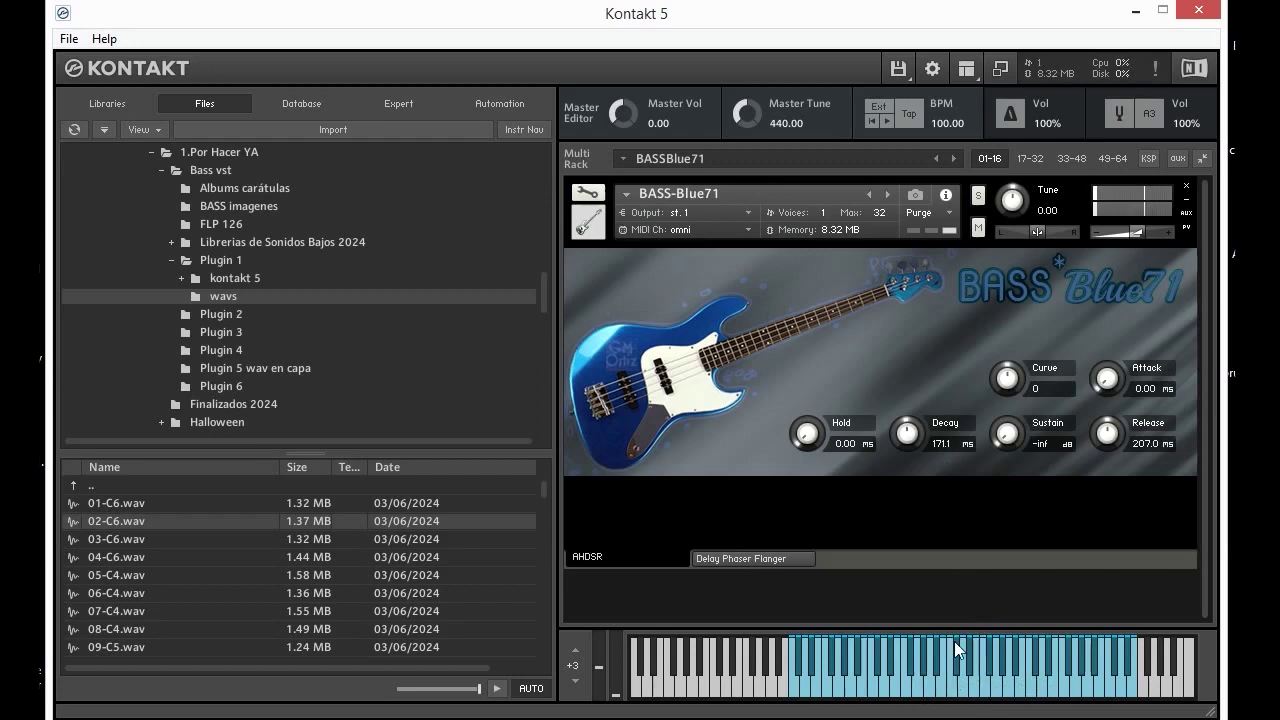
Raise the Decay to 25.0k ms and audition the longer fade with middle notes.
left_click_drag(910, 385, 929, 280)
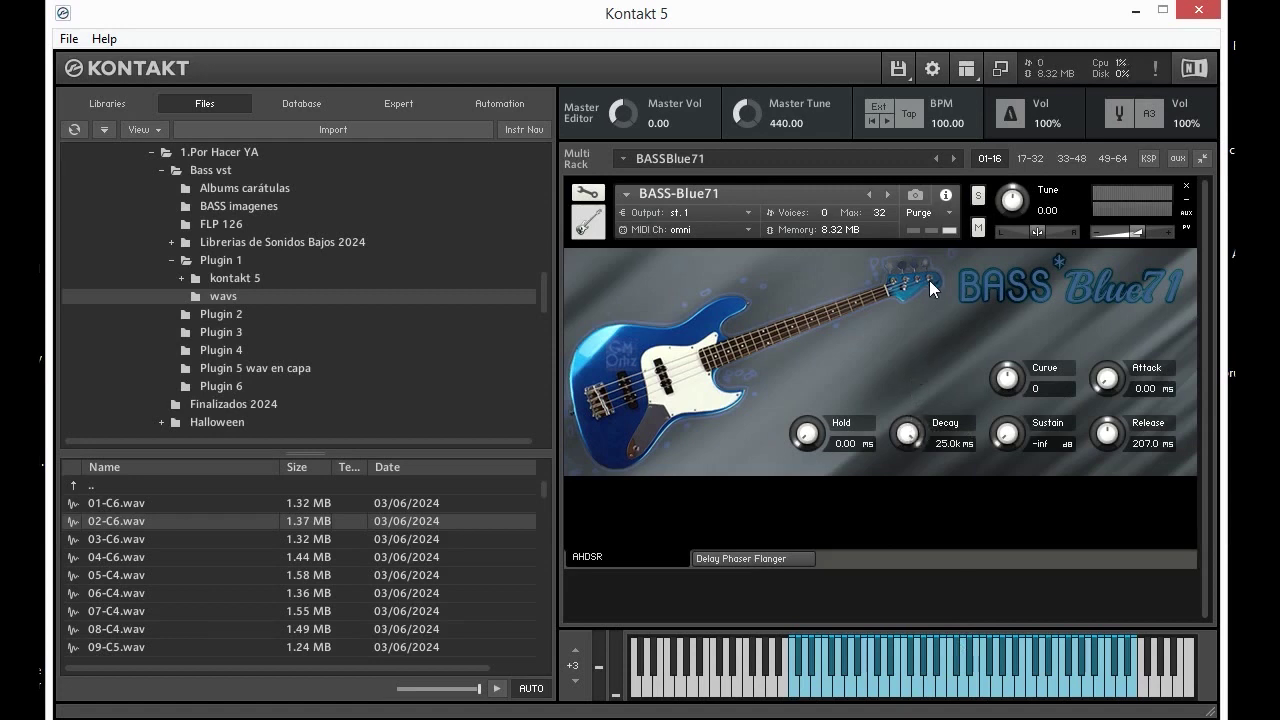
left_click(987, 688)
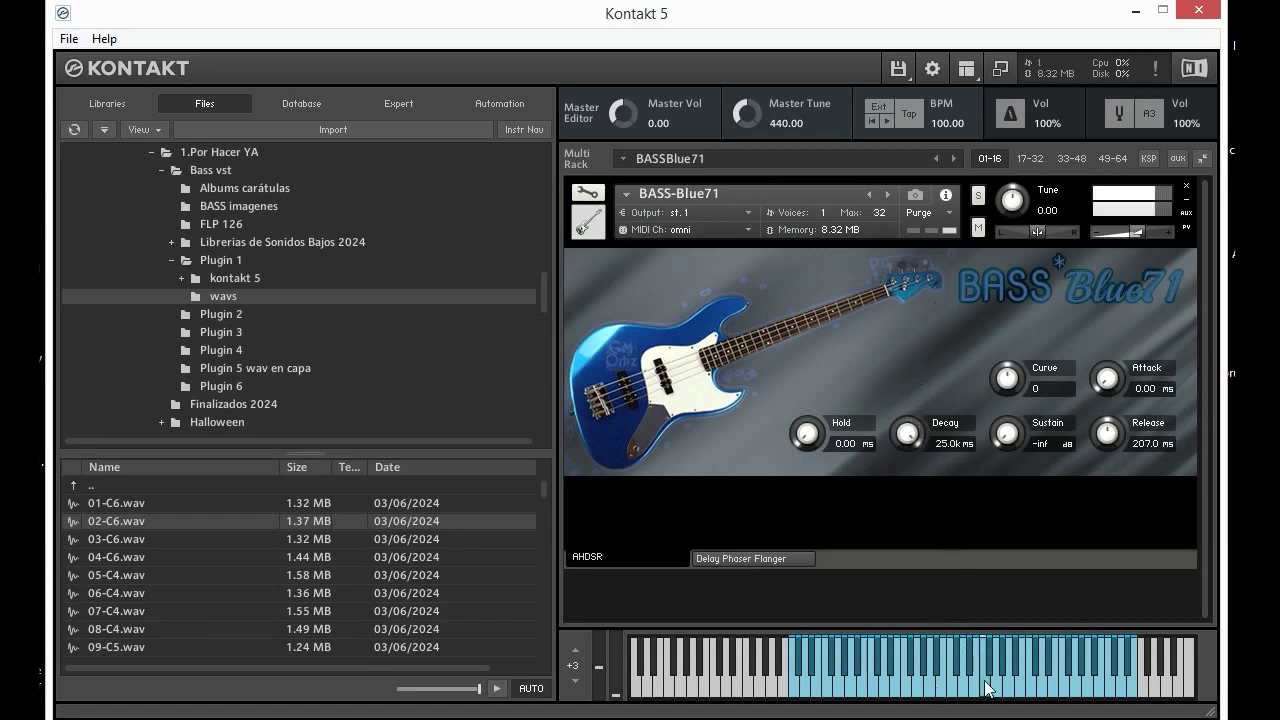
left_click(990, 688)
left_click(953, 686)
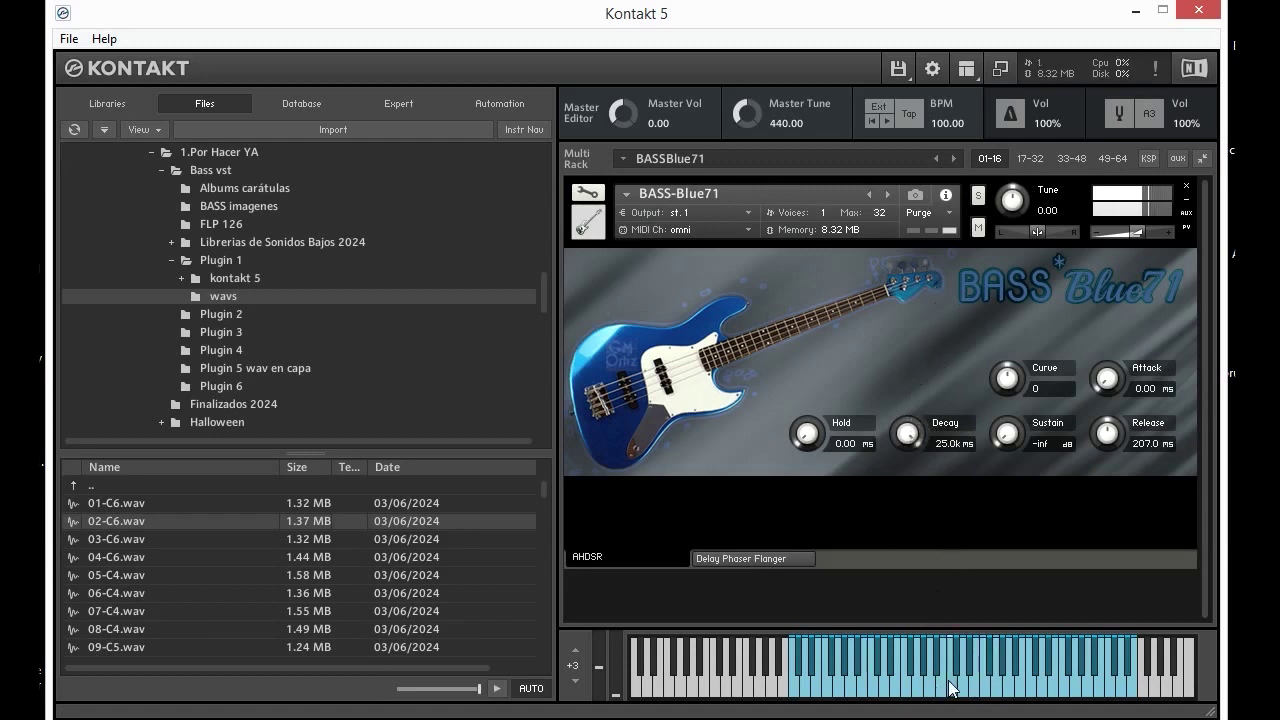
Set the Decay to about 2.0k ms and the Sustain to 0.0 dB, and audition one note.
left_click_drag(908, 432, 917, 473)
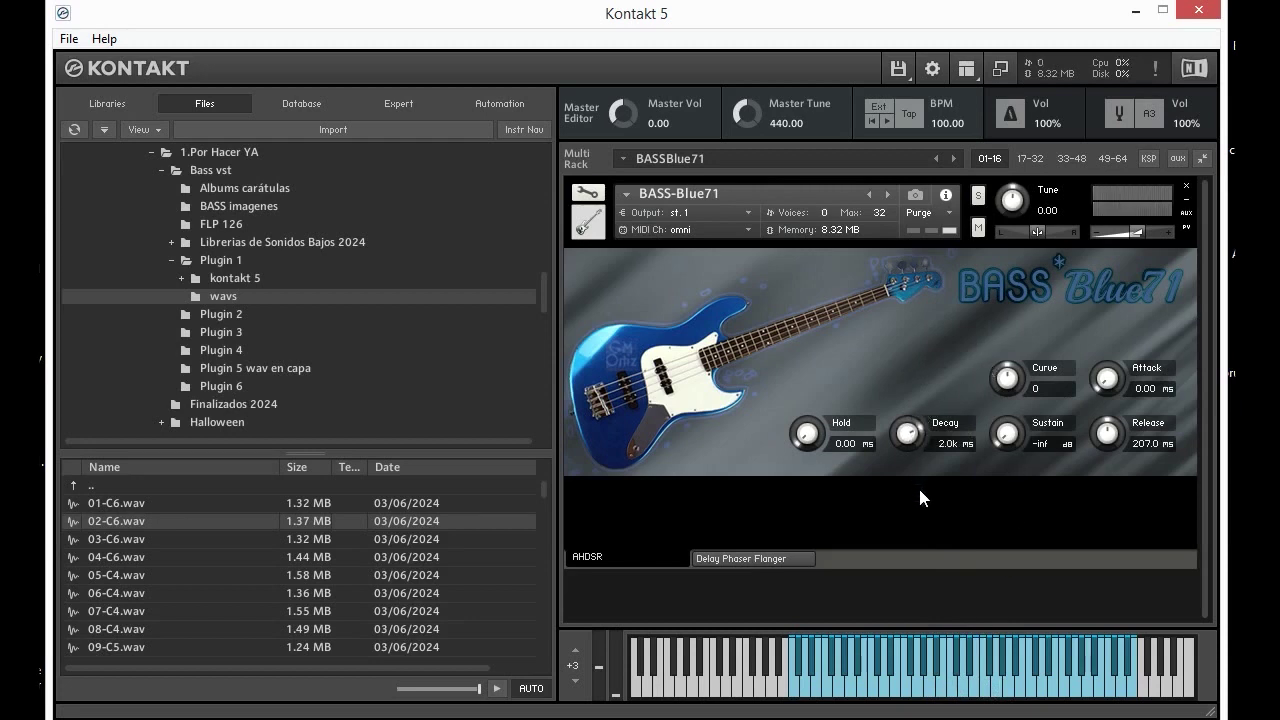
left_click_drag(1002, 454, 1045, 161)
left_click(1040, 692)
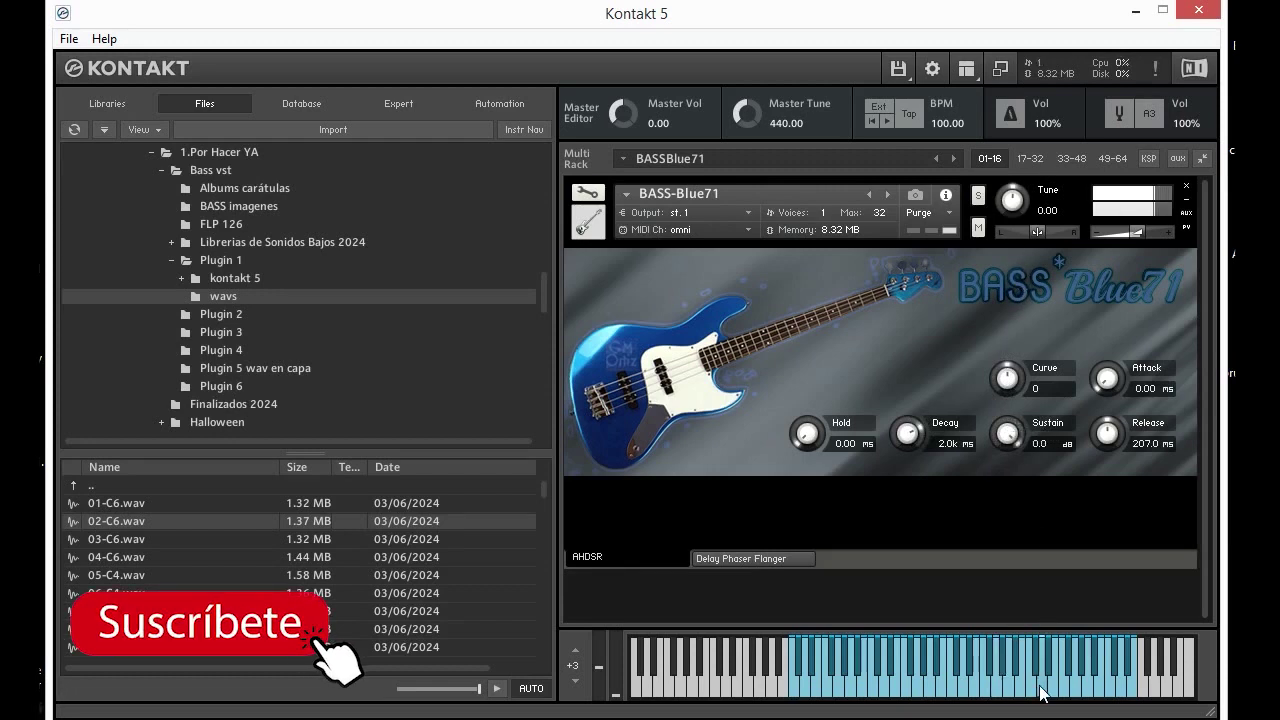
Raise the Hold to about 1.1k ms and audition it with five notes in the middle range.
left_click_drag(809, 436, 848, 274)
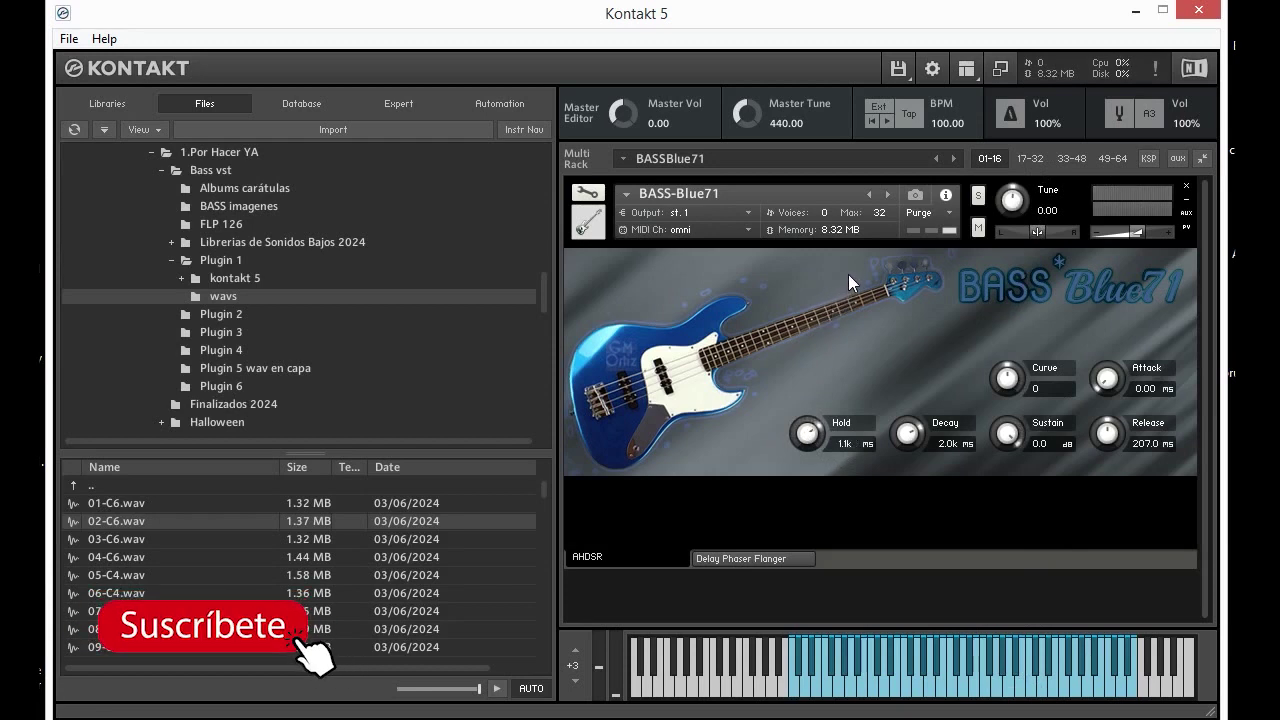
left_click(1020, 684)
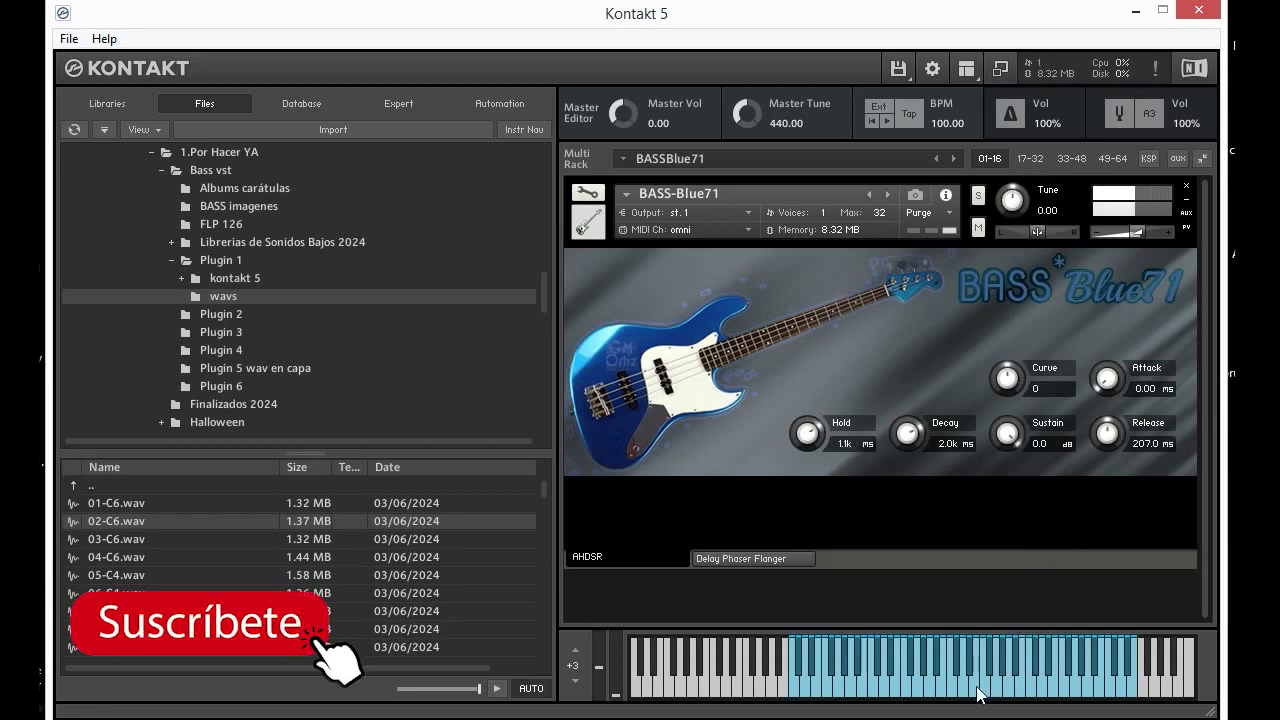
left_click(976, 688)
left_click(933, 688)
left_click(1007, 682)
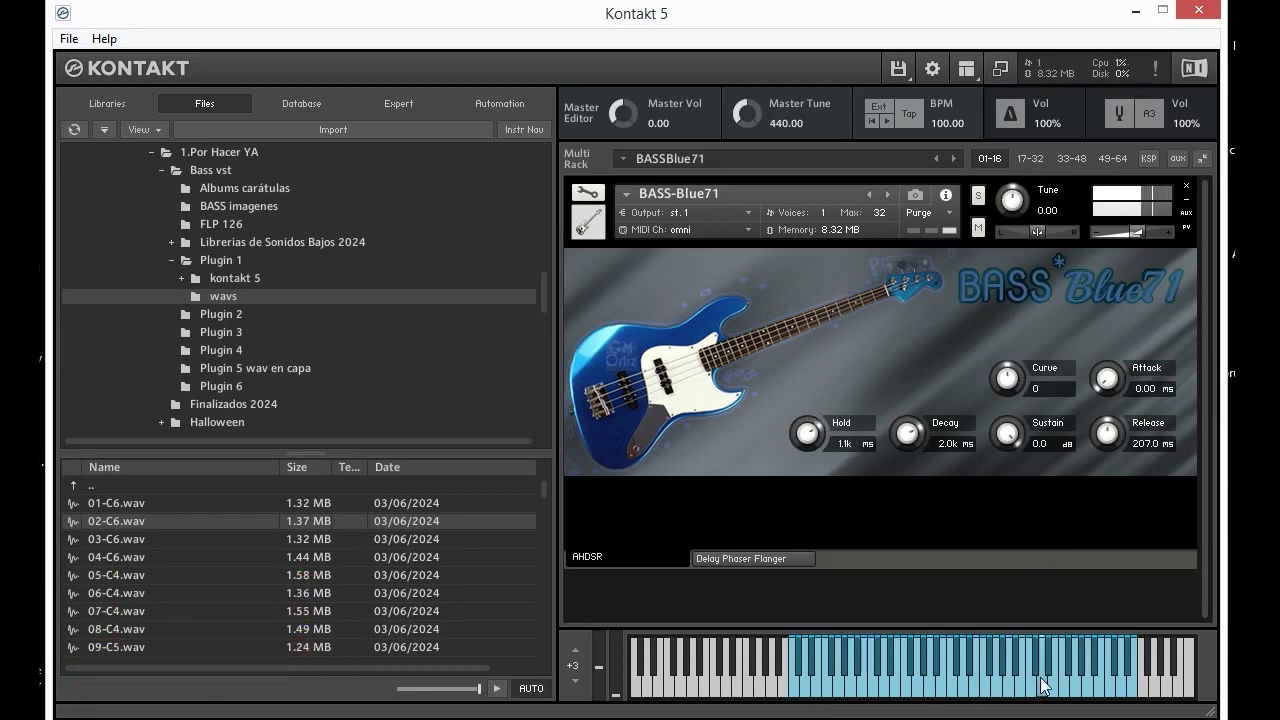
left_click(986, 688)
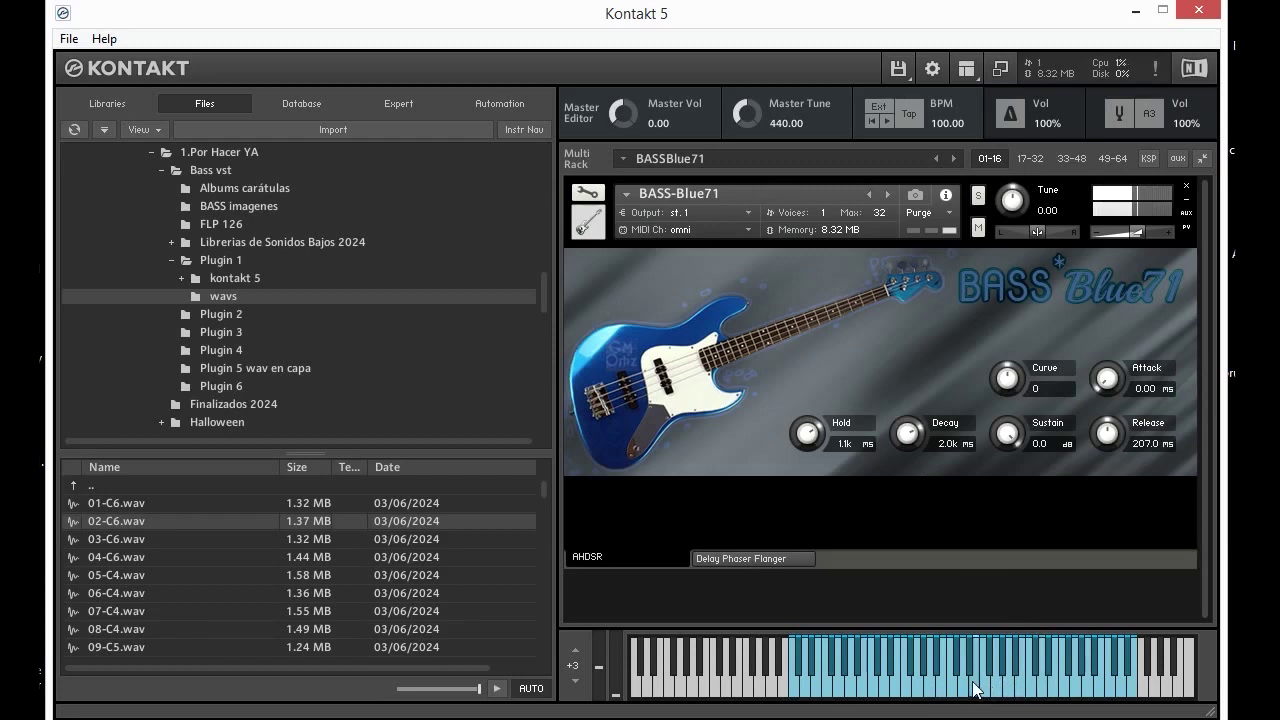
Raise the Release to about 3.7k ms and audition the long note tails with seven notes.
left_click_drag(1104, 444, 1106, 372)
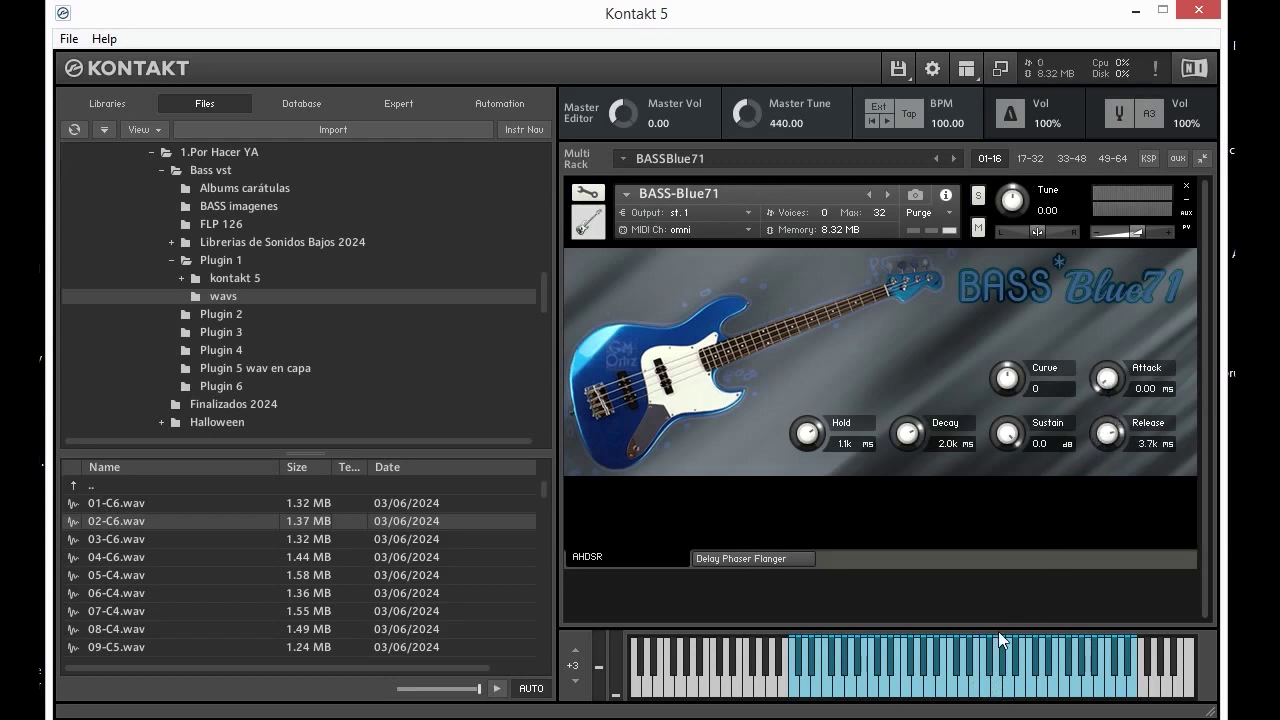
left_click(968, 688)
left_click(1056, 688)
left_click(1008, 690)
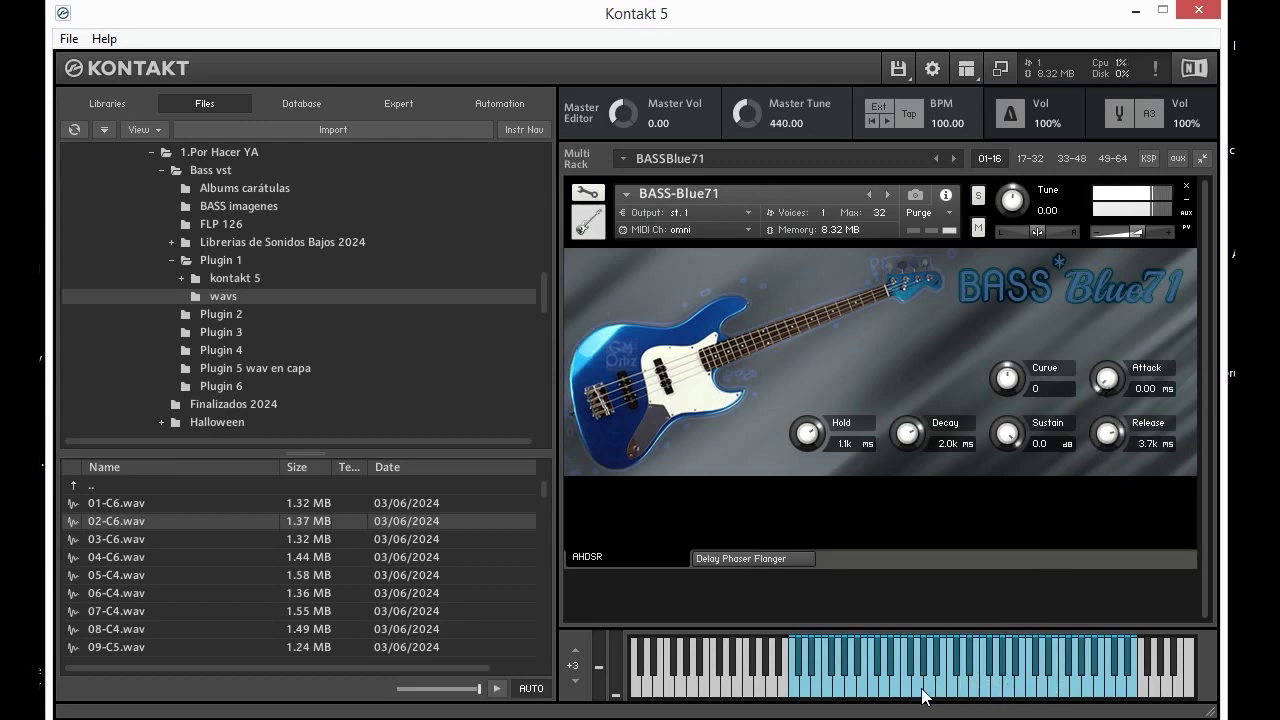
left_click(920, 691)
left_click(995, 686)
left_click(1025, 684)
left_click(1001, 688)
Reset the Release to 0.00 ms and audition the shortened tails with eight notes in the mapped range.
left_click_drag(1112, 420, 1082, 655)
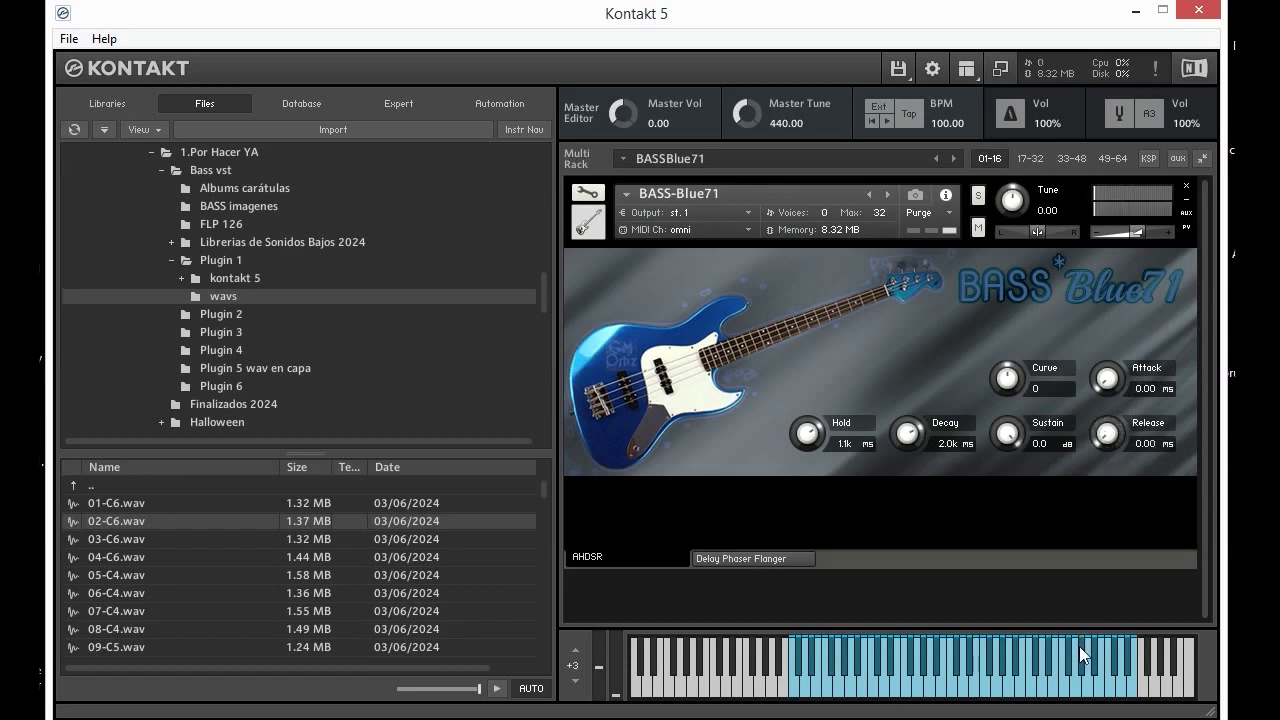
left_click(1028, 666)
left_click(1018, 686)
left_click(983, 688)
left_click(916, 682)
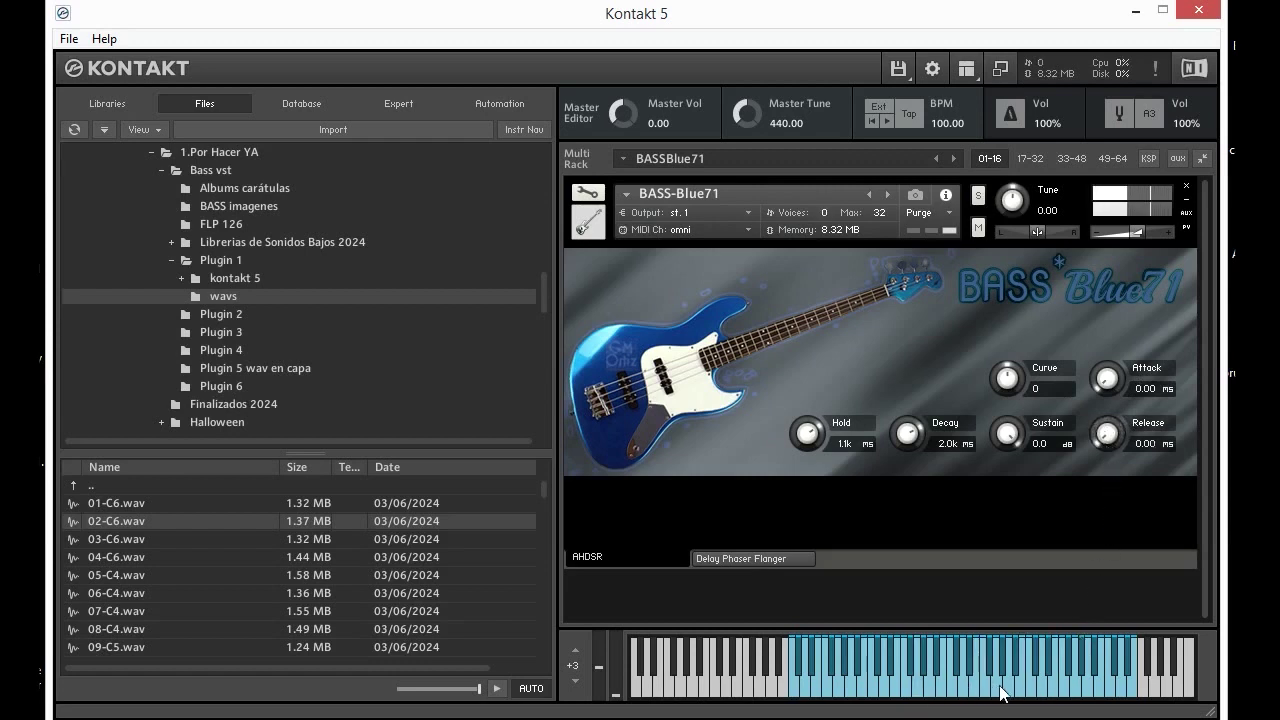
left_click(1052, 686)
left_click(1055, 686)
left_click(1007, 688)
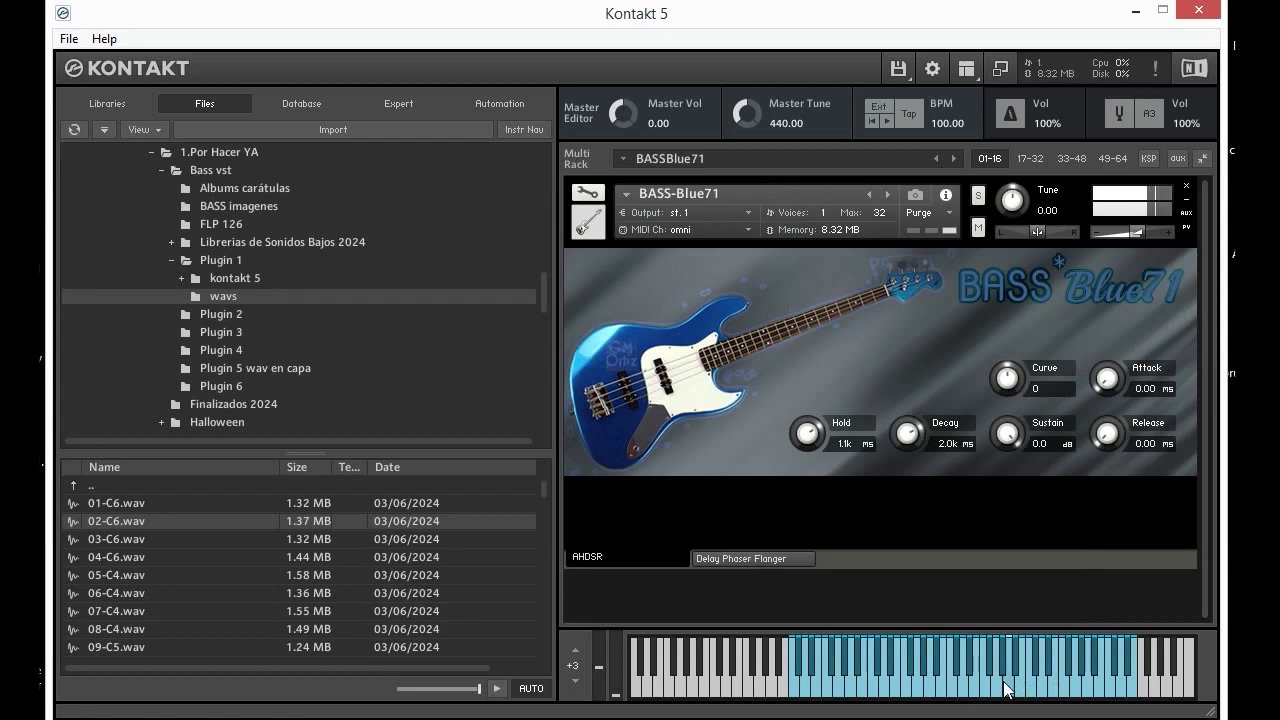
left_click(999, 690)
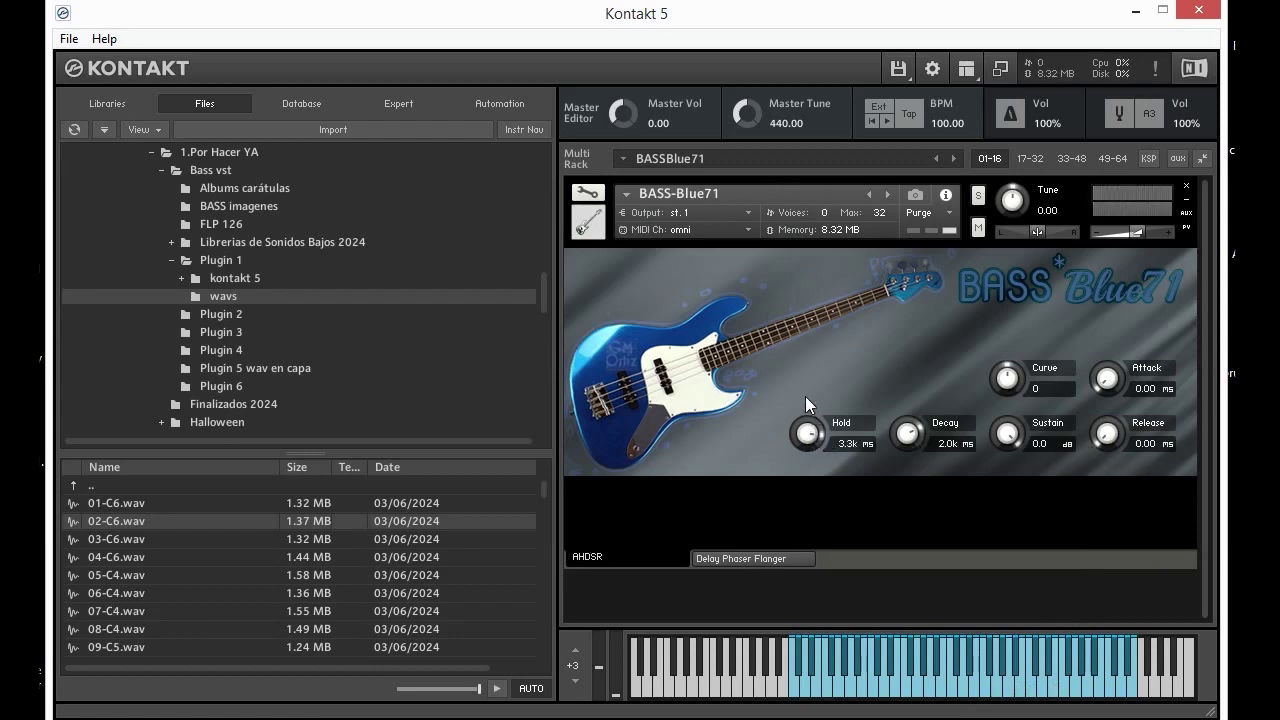
Raise the Hold to about 7.4k ms and audition it with four middle notes.
left_click(943, 690)
left_click(990, 690)
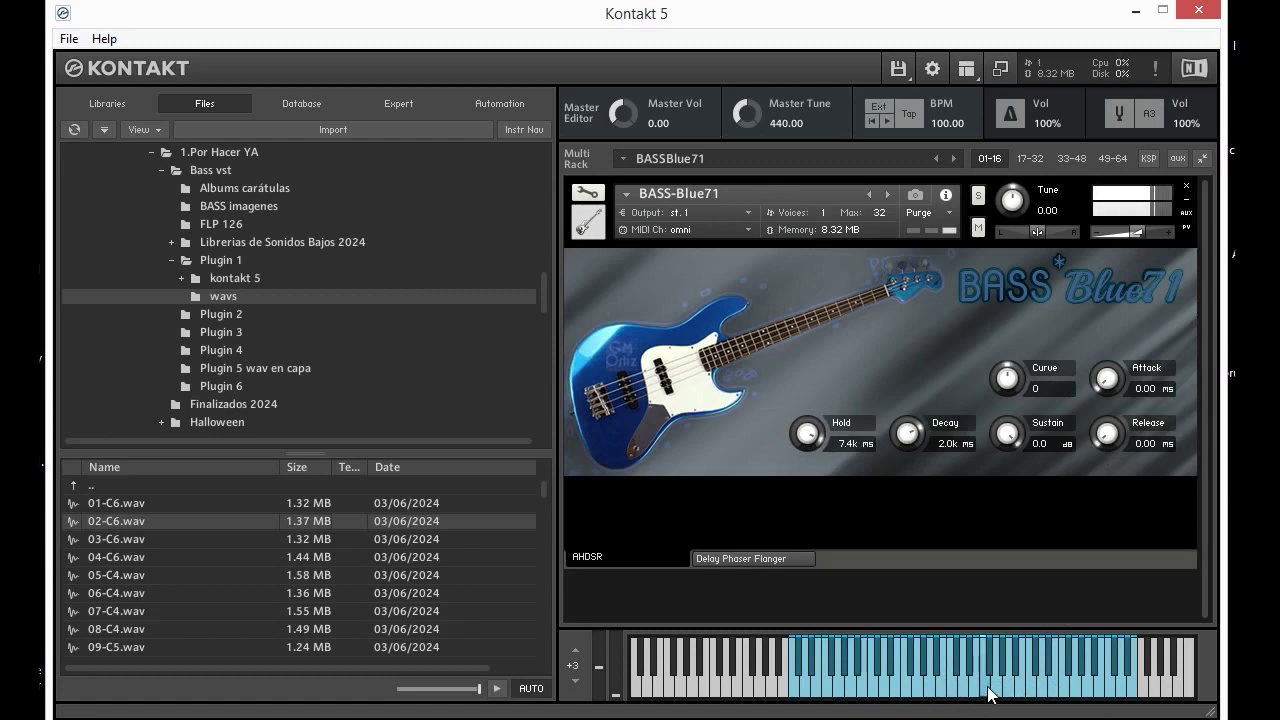
left_click(1017, 690)
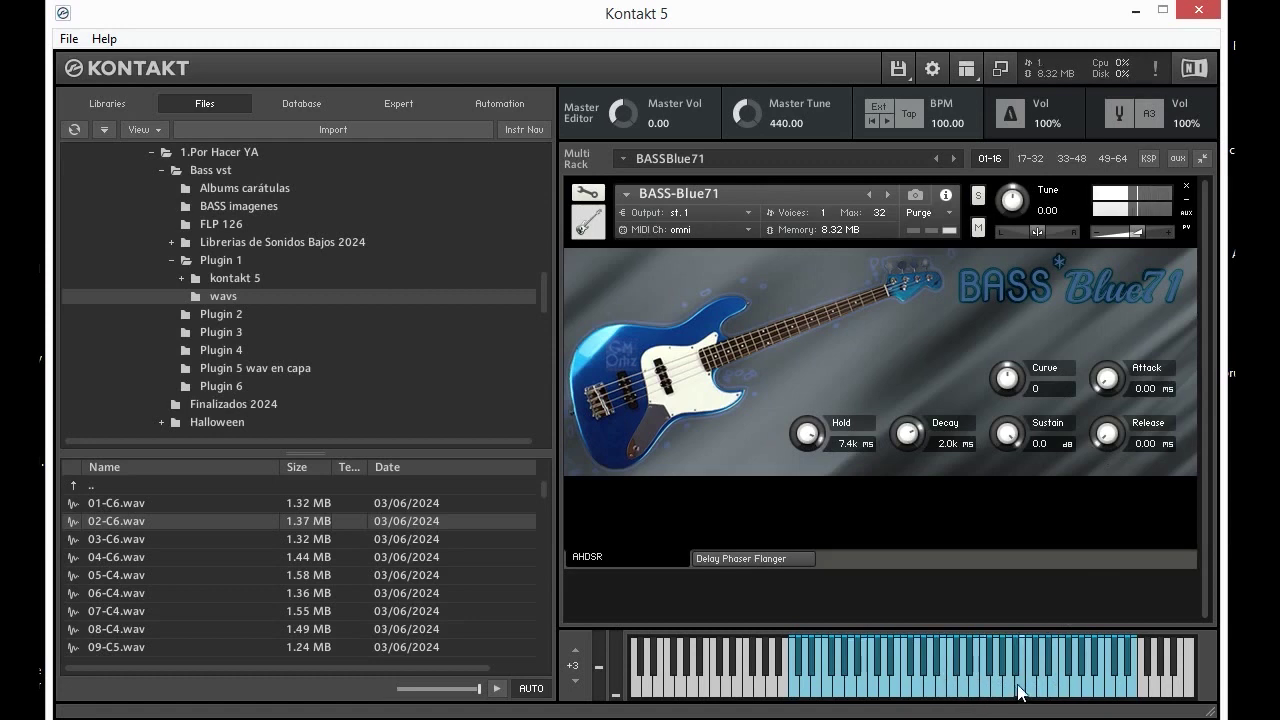
left_click(987, 690)
Reset the Hold to 0.00 ms and audition the sound with two notes.
left_click_drag(812, 444, 841, 660)
left_click(931, 688)
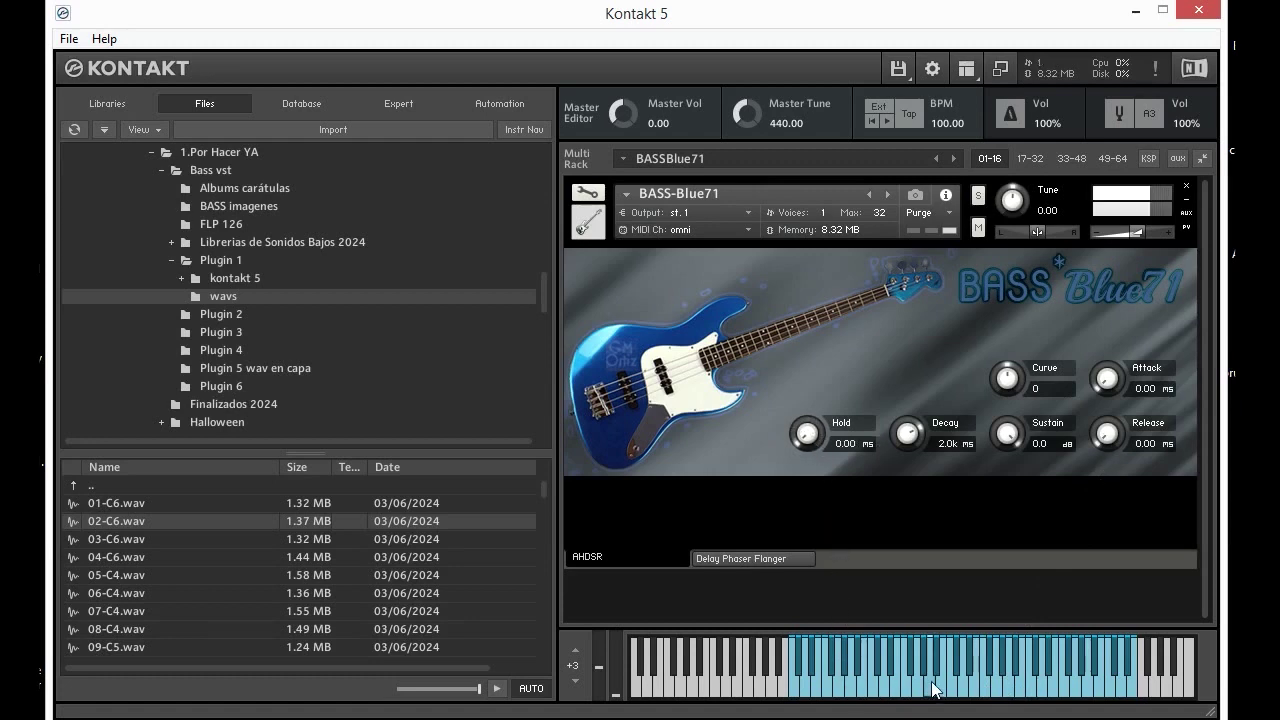
left_click(998, 688)
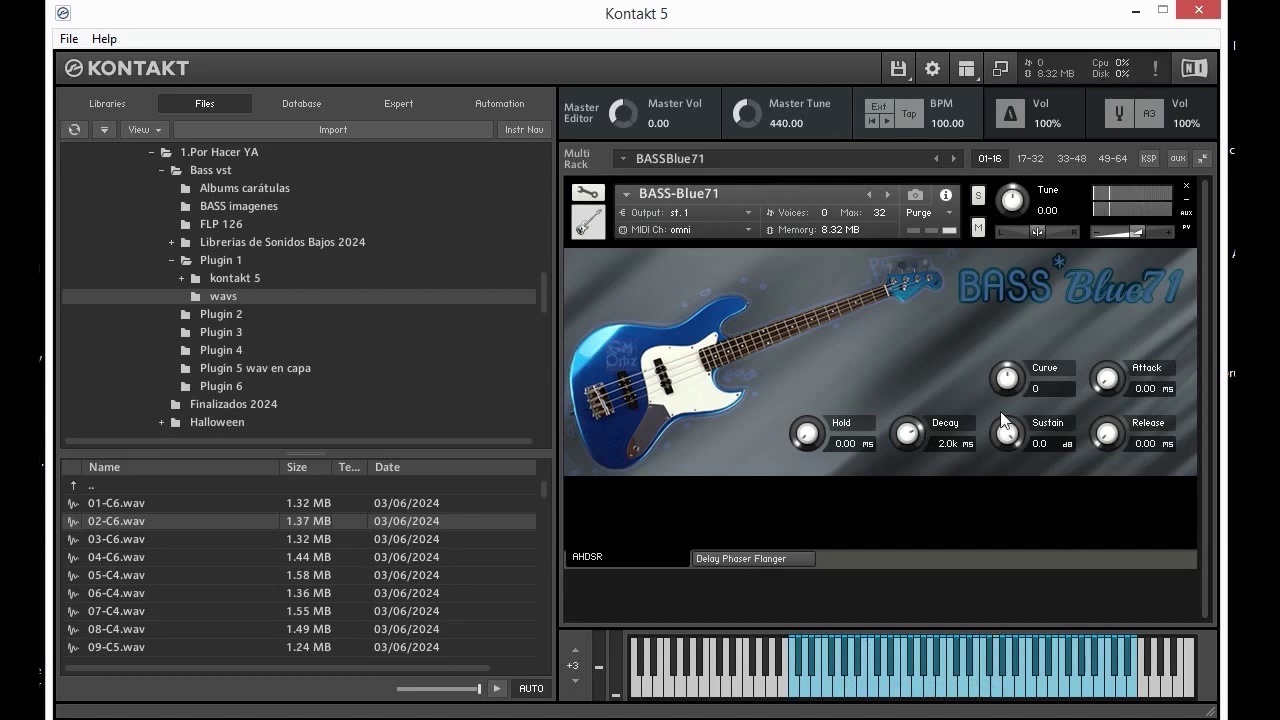
In the instrument's edit view, try Curve -75 with an Attack of 11.6 ms on the volume envelope, and return the Curve to 0.
left_click(588, 193)
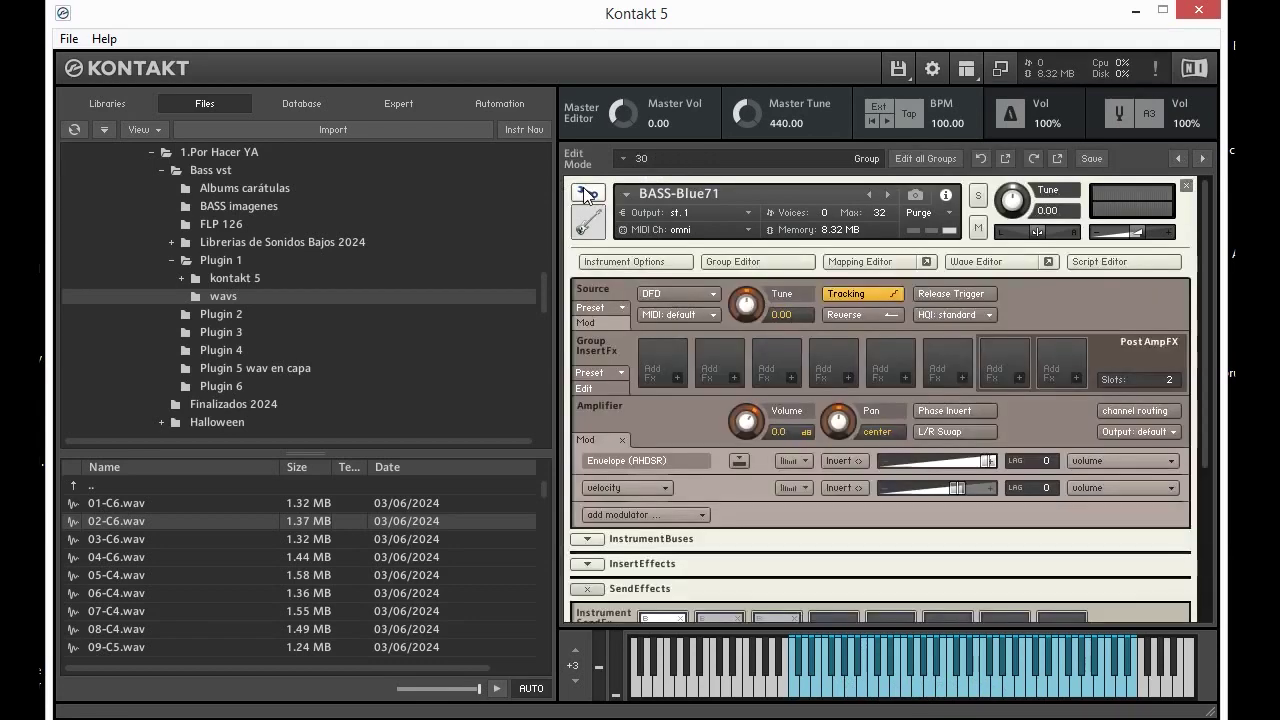
left_click_drag(1205, 214, 1202, 418)
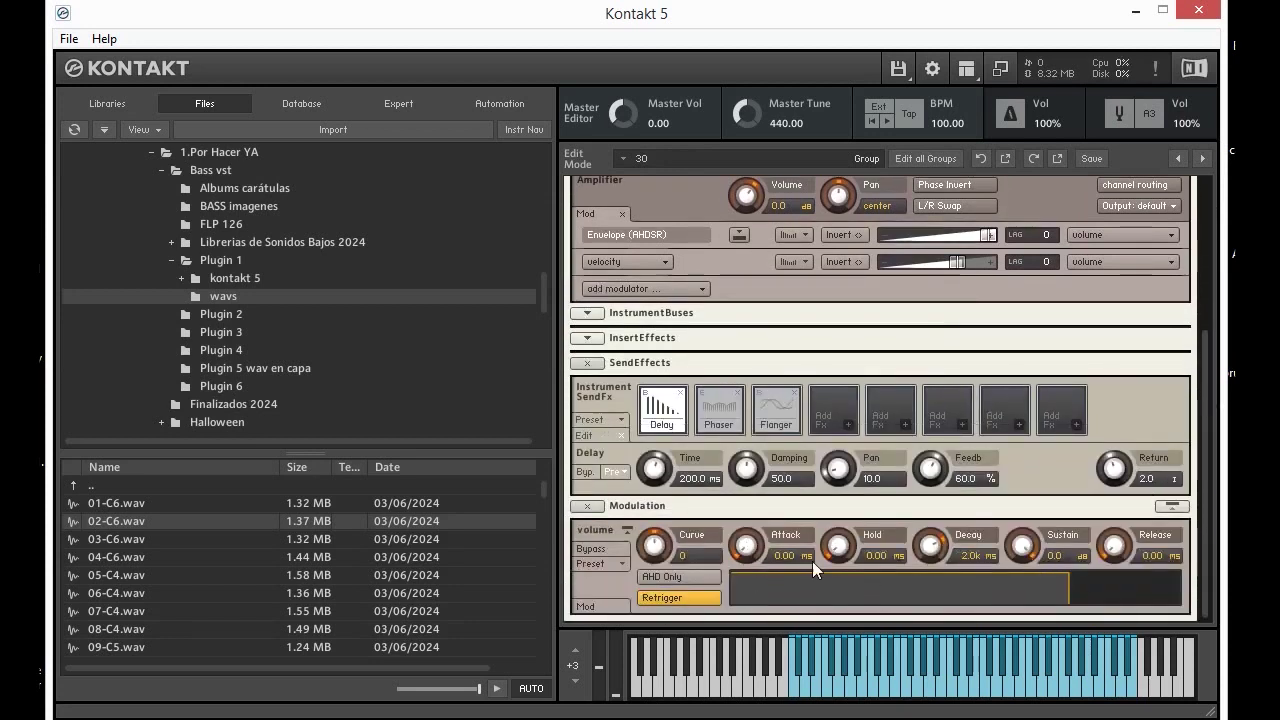
left_click_drag(647, 549, 662, 624)
left_click_drag(743, 552, 758, 511)
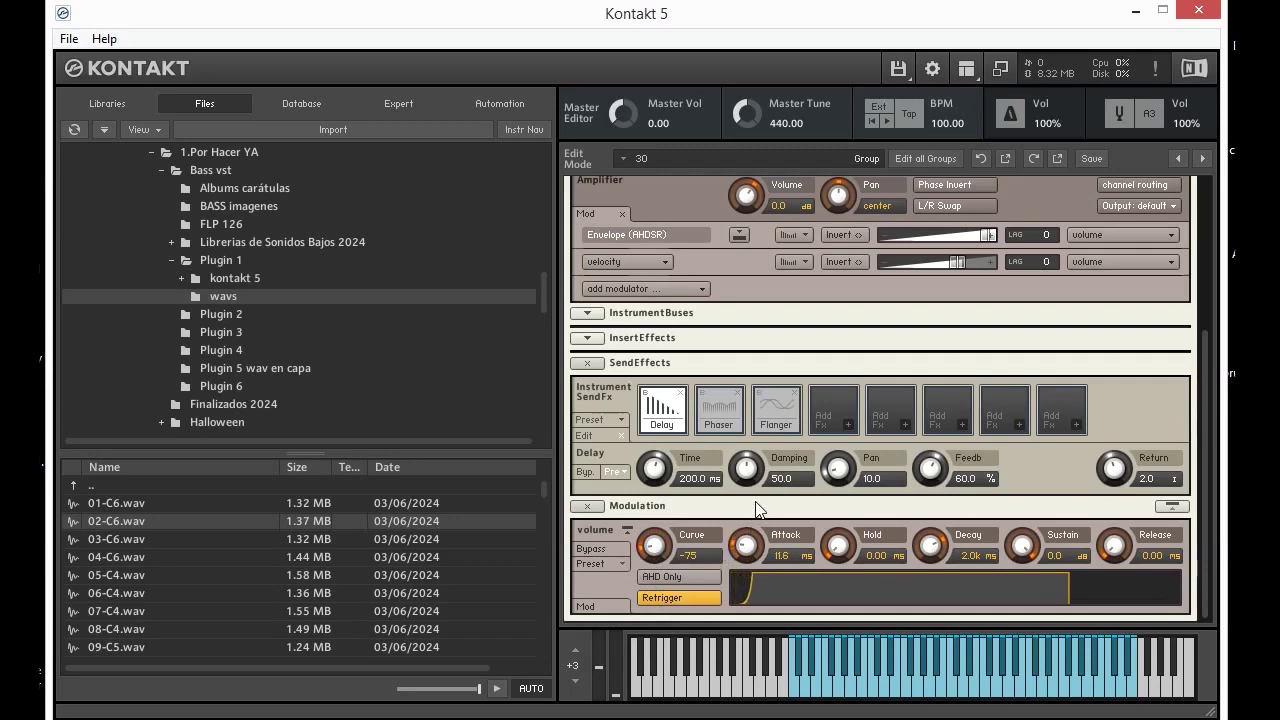
left_click_drag(663, 499, 640, 473)
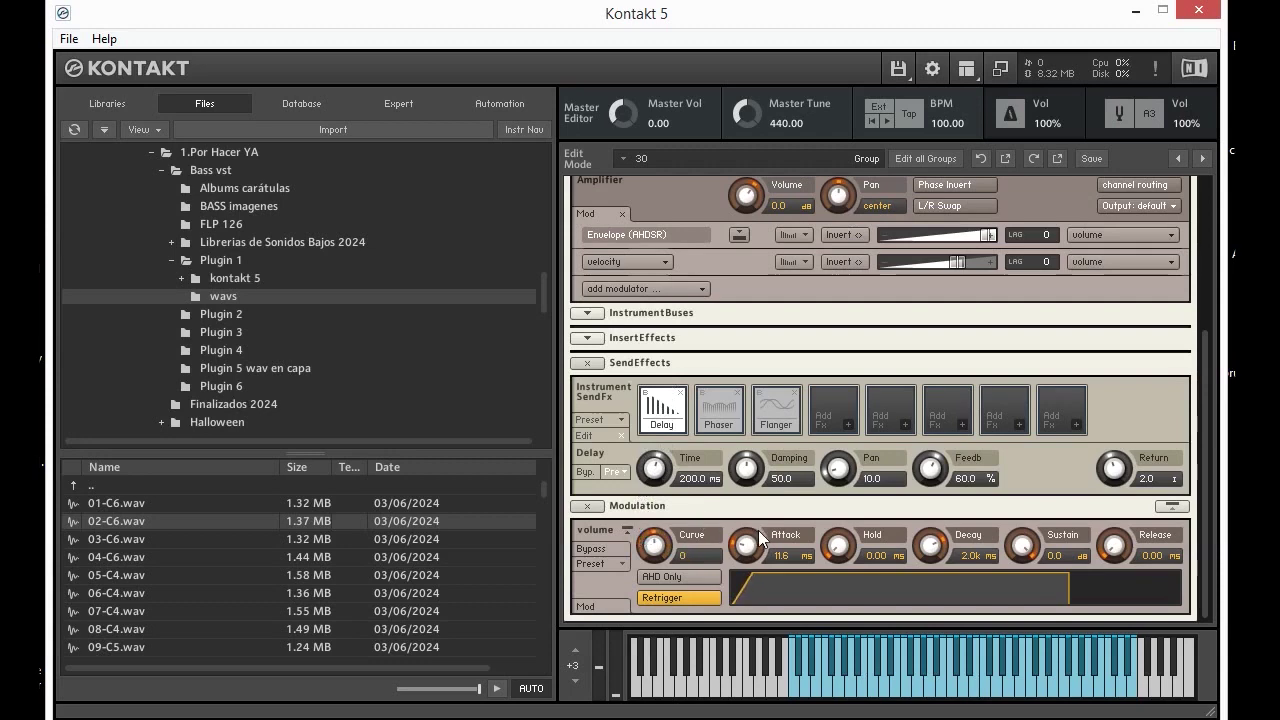
Lower the volume envelope's Attack to about 4.4 ms and audition it with three notes.
left_click_drag(760, 538, 747, 559)
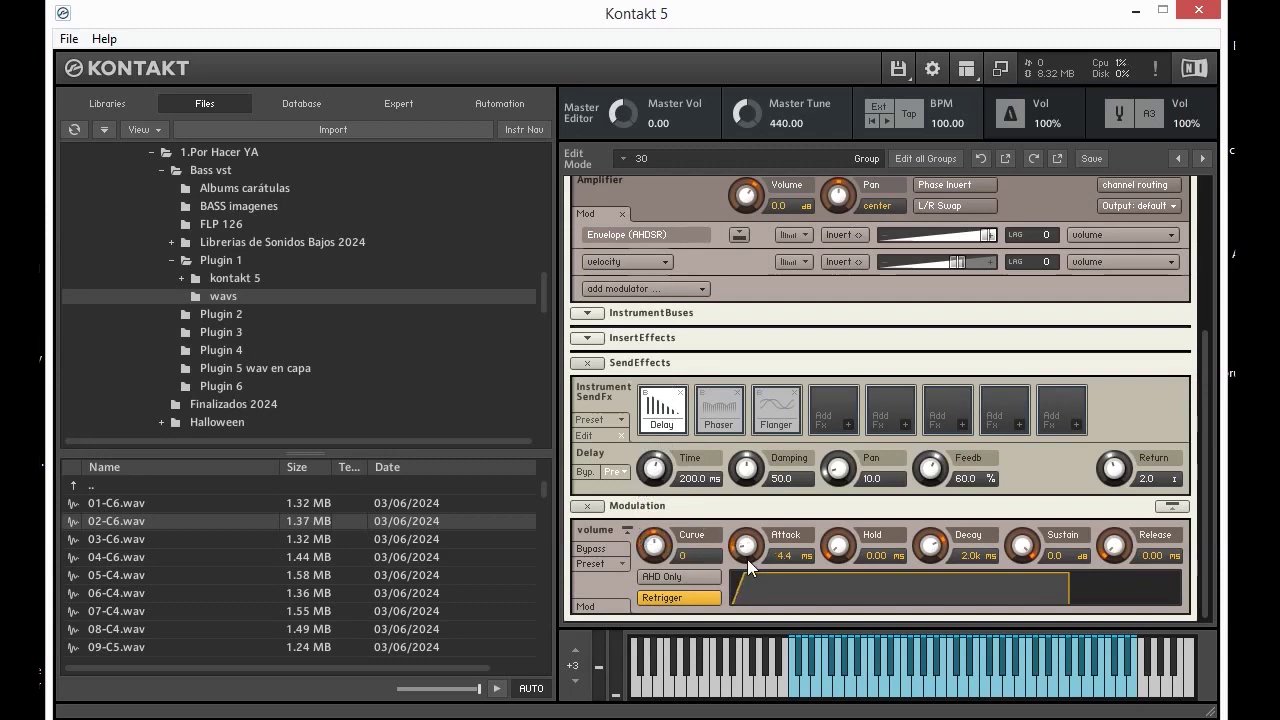
left_click(972, 677)
left_click(1019, 685)
left_click(1044, 692)
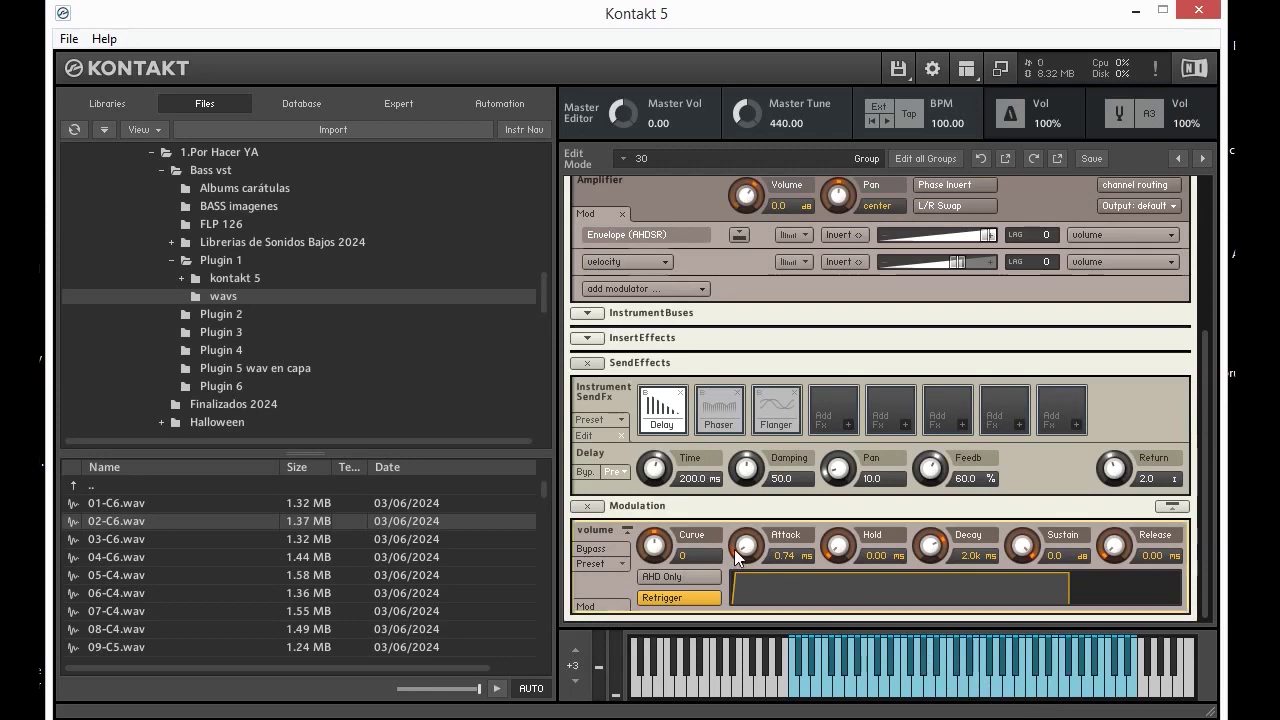
Raise the volume envelope's Attack to about 63.3 ms and audition the slower onset with two notes.
left_click_drag(748, 540, 772, 482)
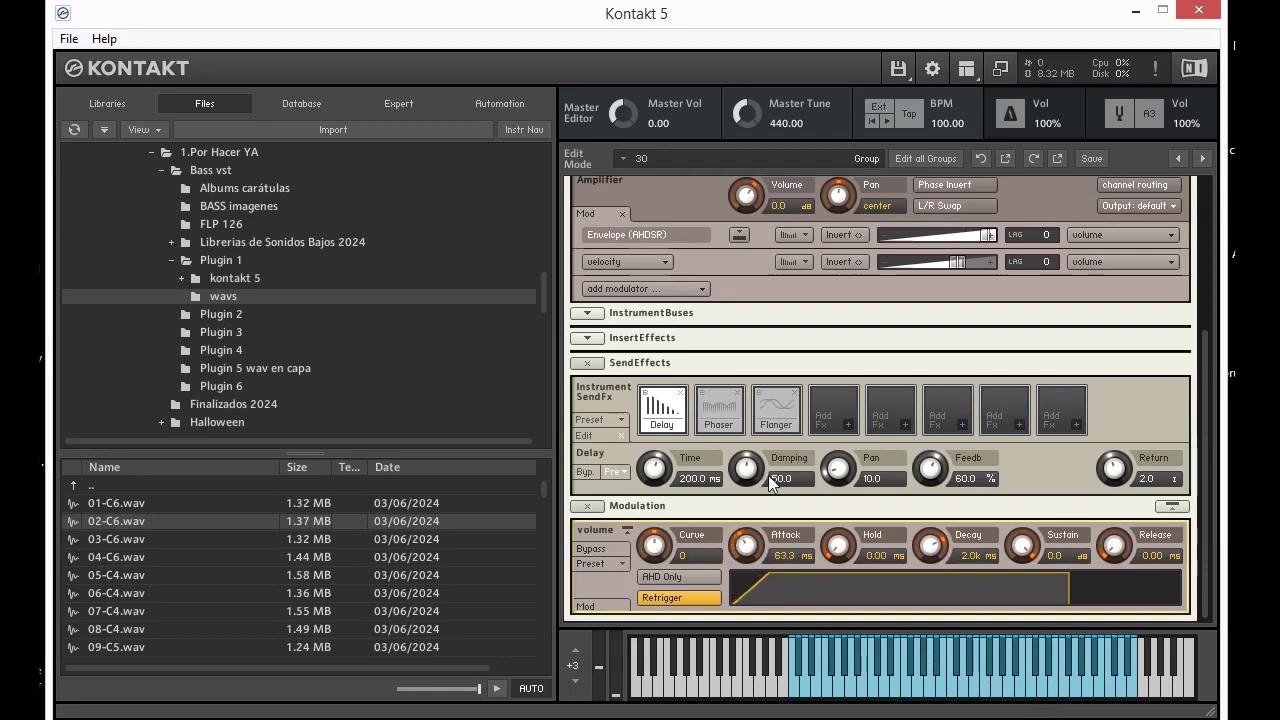
left_click(964, 698)
left_click(1014, 689)
Reset the volume envelope's Attack to 0.00 ms, raise it to about 1.7 ms and audition it with three notes.
left_click_drag(795, 559, 753, 621)
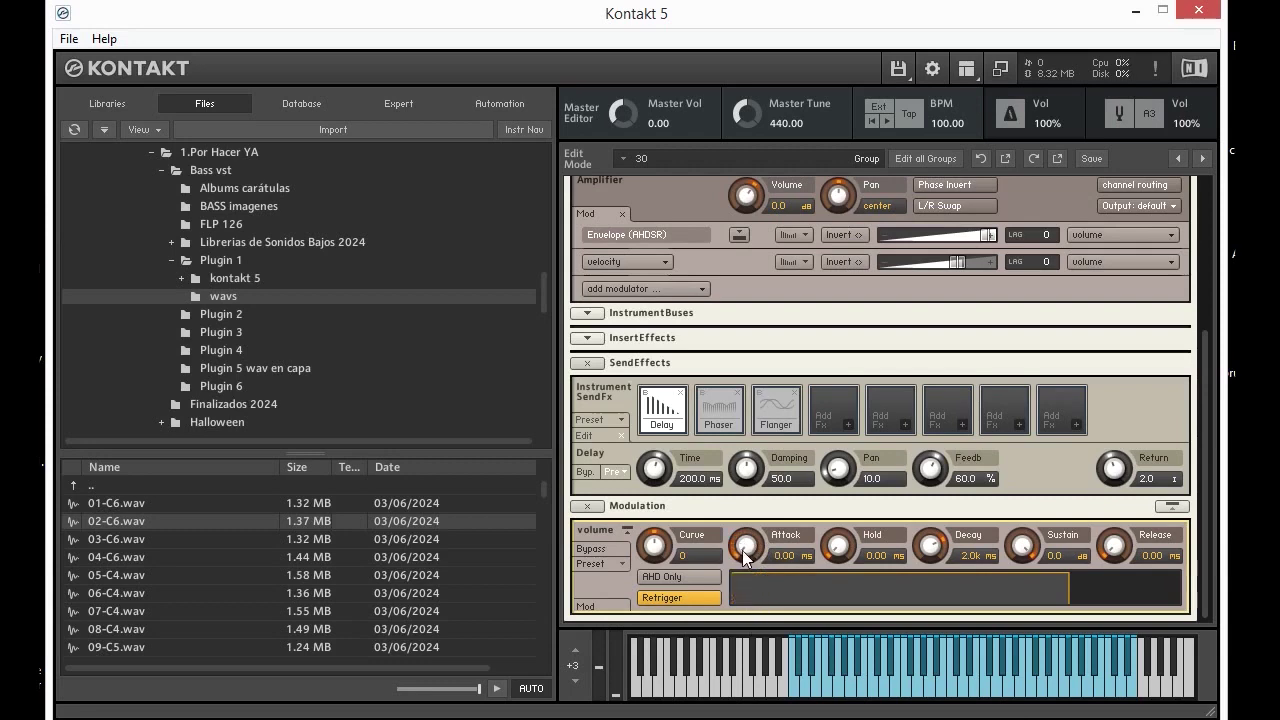
left_click_drag(743, 547, 742, 537)
left_click(975, 684)
left_click(953, 692)
left_click(921, 693)
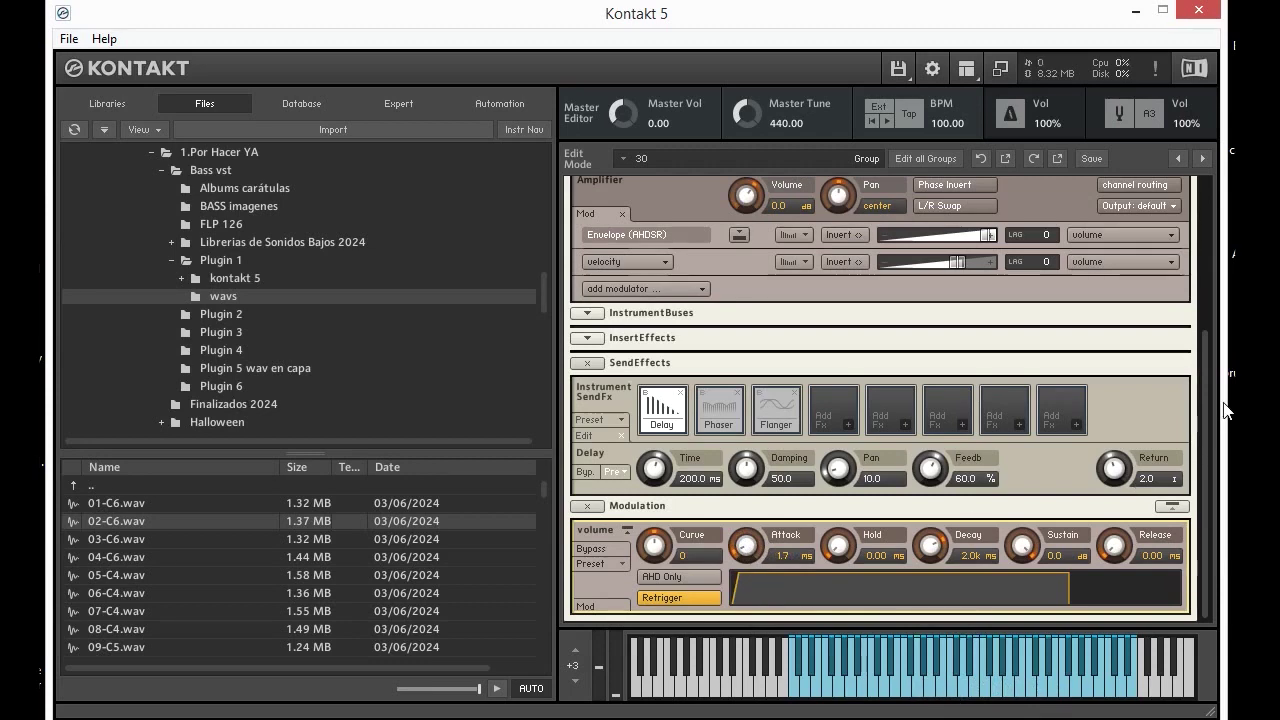
Return to the performance view, show the Delay Phaser Flanger page and audition the dry sound with two notes.
left_click_drag(1202, 423, 1208, 252)
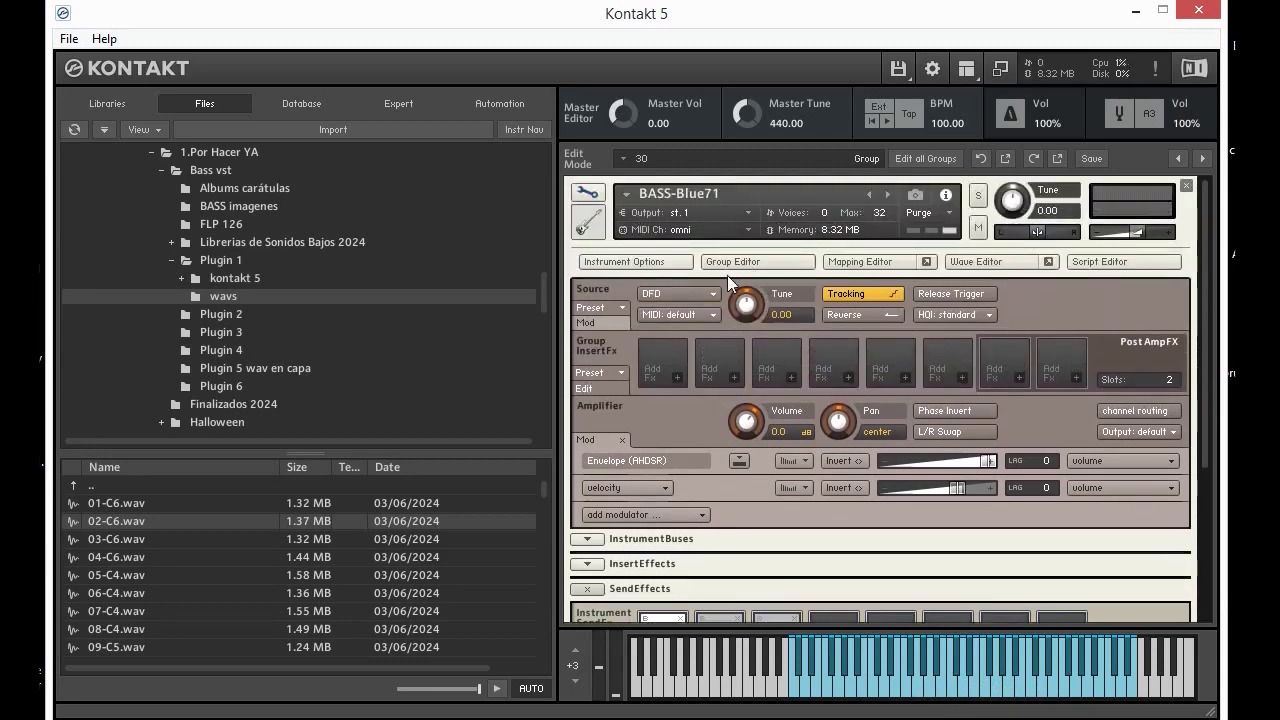
left_click(588, 195)
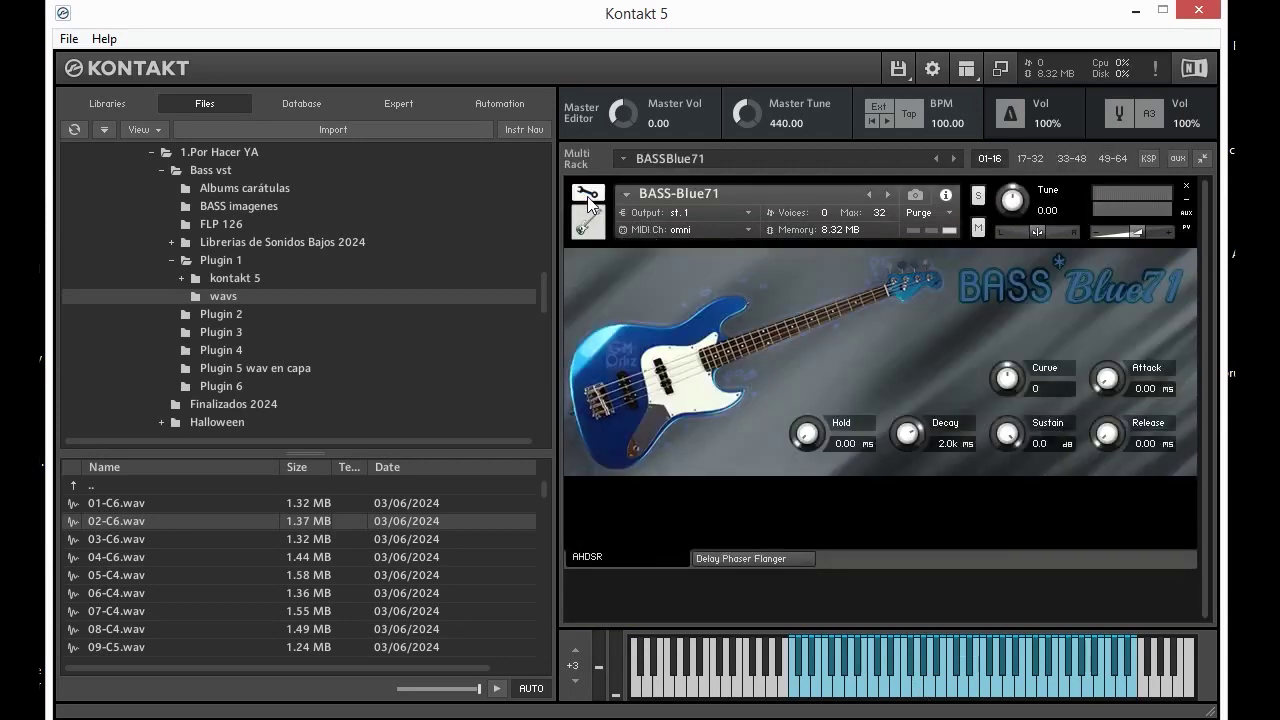
left_click(782, 559)
left_click(993, 681)
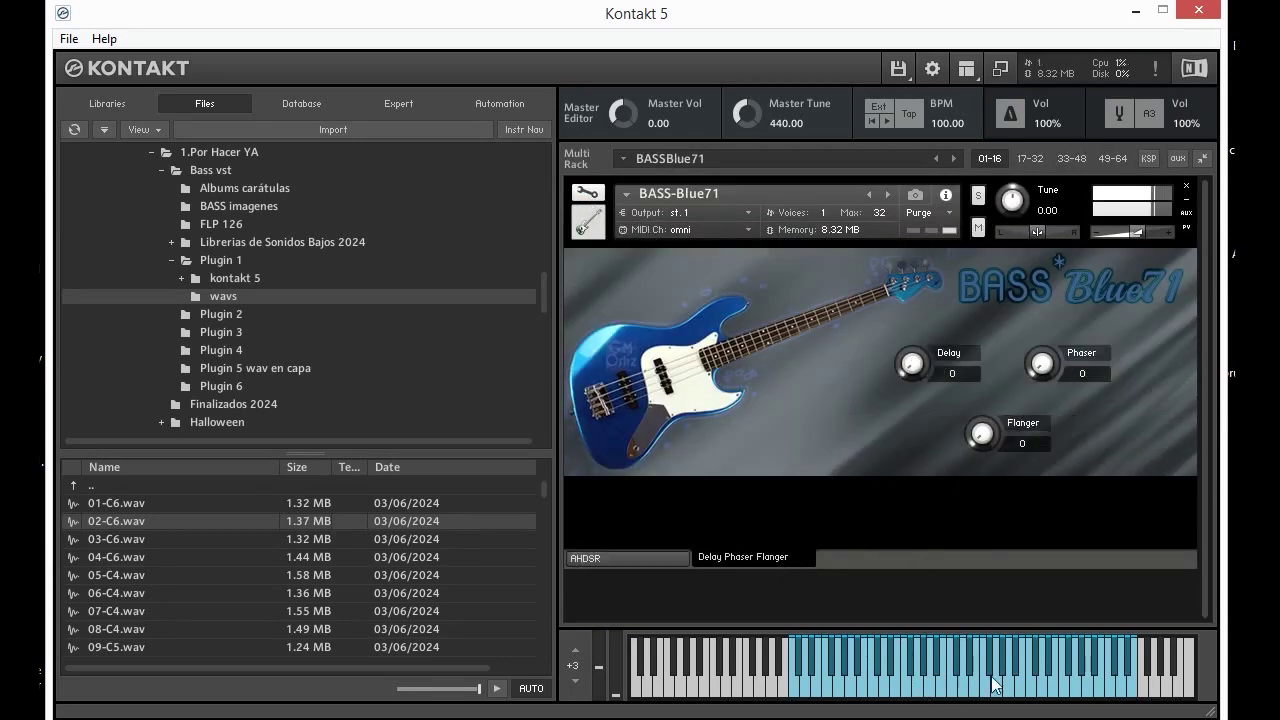
left_click(1024, 681)
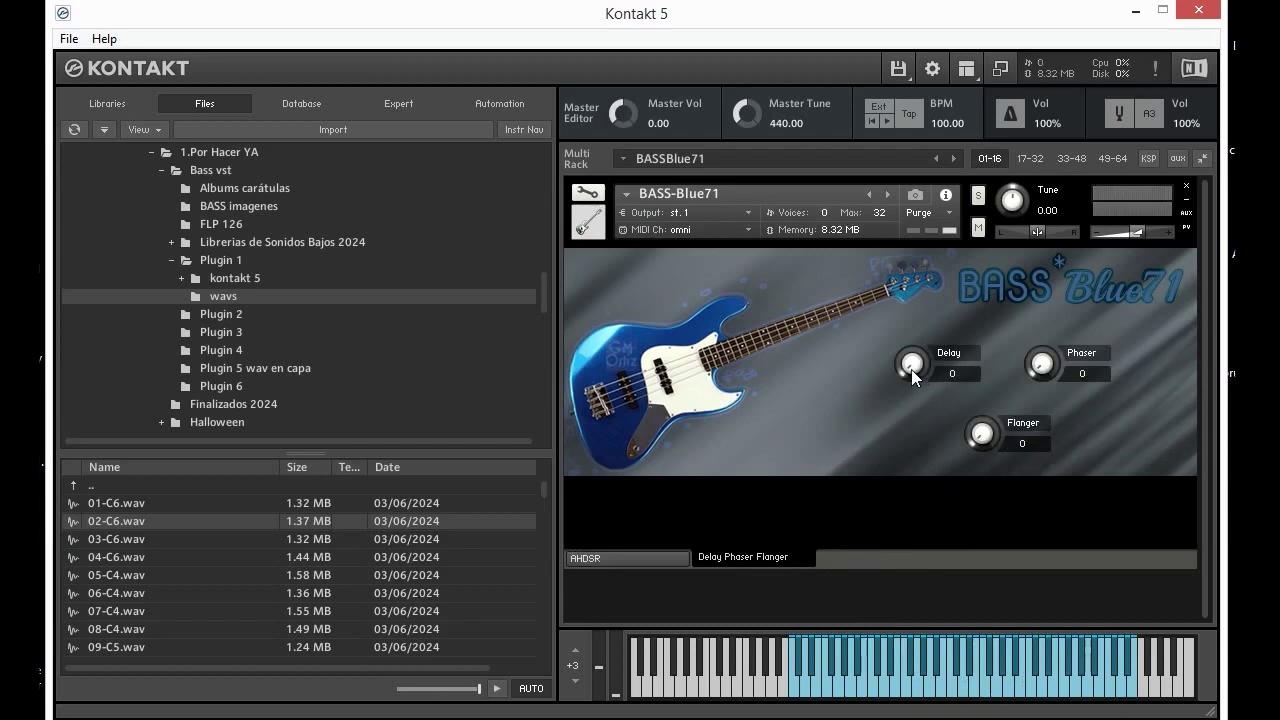
Raise the Delay effect to 50 and audition it with nine notes across the mapped range.
left_click_drag(911, 369, 943, 254)
left_click(934, 692)
left_click(981, 679)
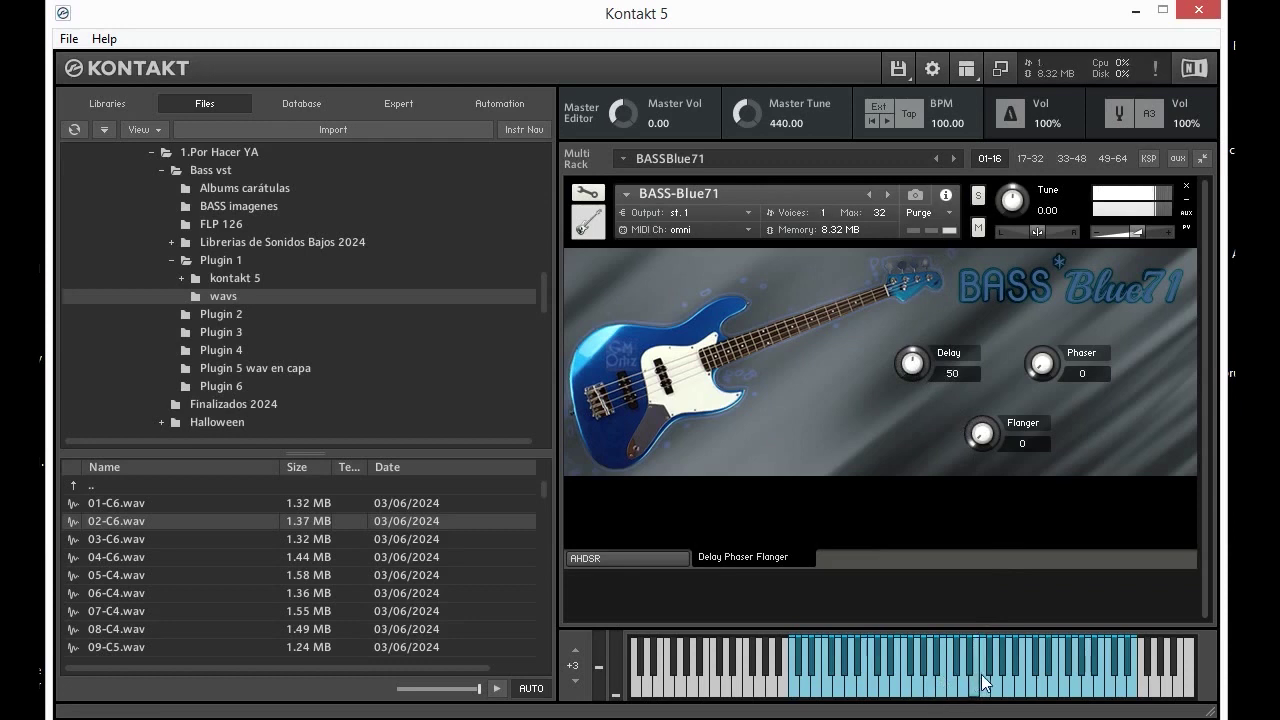
left_click(1026, 664)
left_click(982, 687)
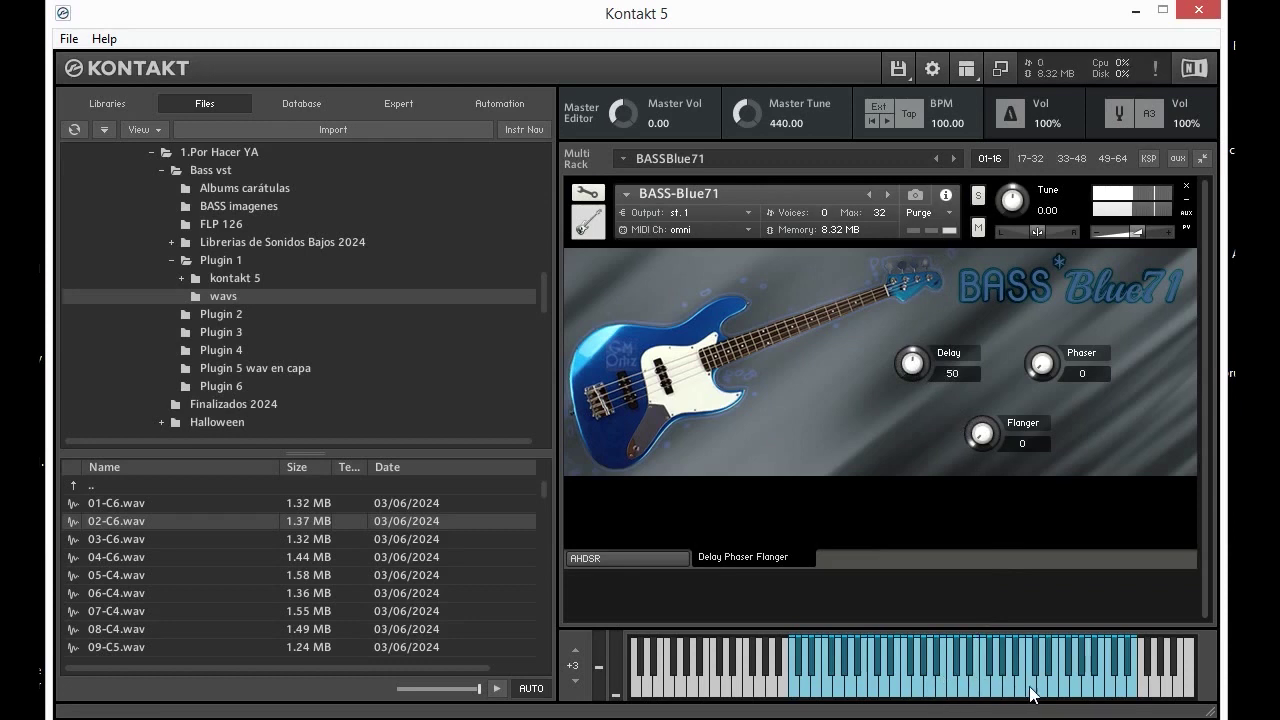
left_click(1031, 688)
left_click(1078, 687)
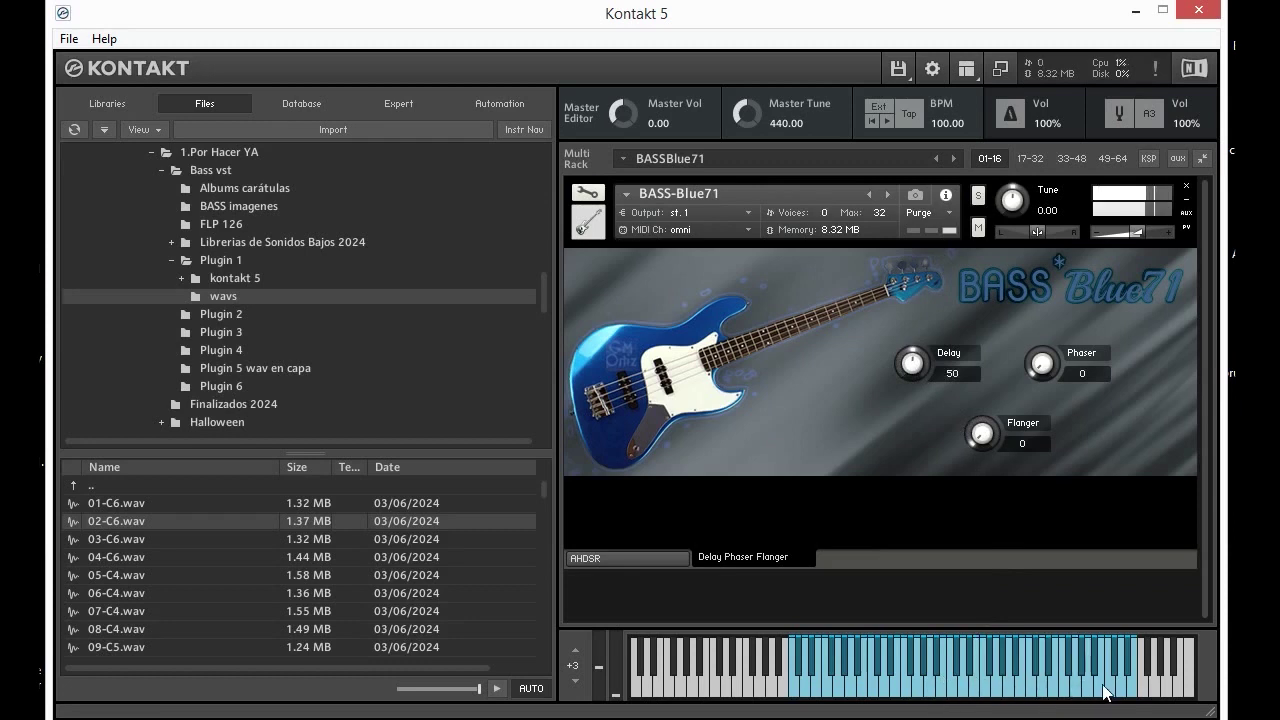
left_click(1038, 690)
left_click(957, 689)
left_click(886, 687)
Raise the Delay effect to 81 and audition it with five notes while adjusting the instrument volume.
left_click_drag(912, 362, 932, 291)
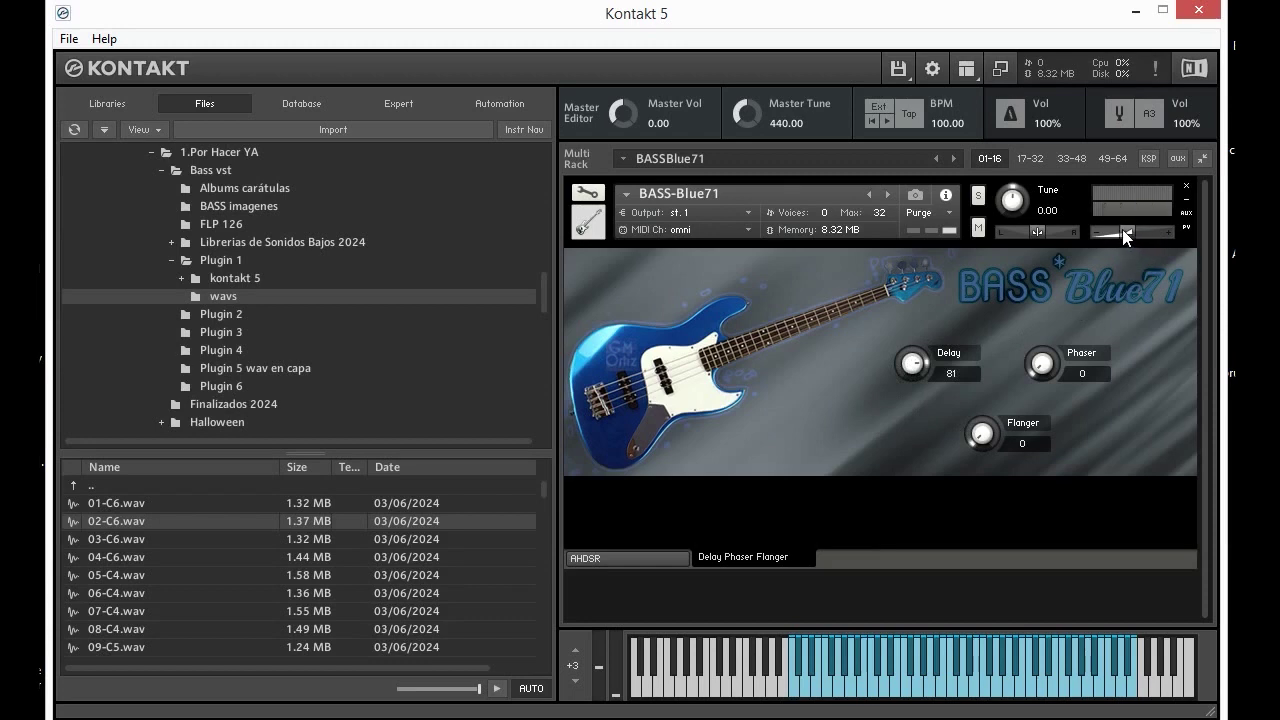
left_click(976, 678)
left_click(987, 677)
left_click(1008, 679)
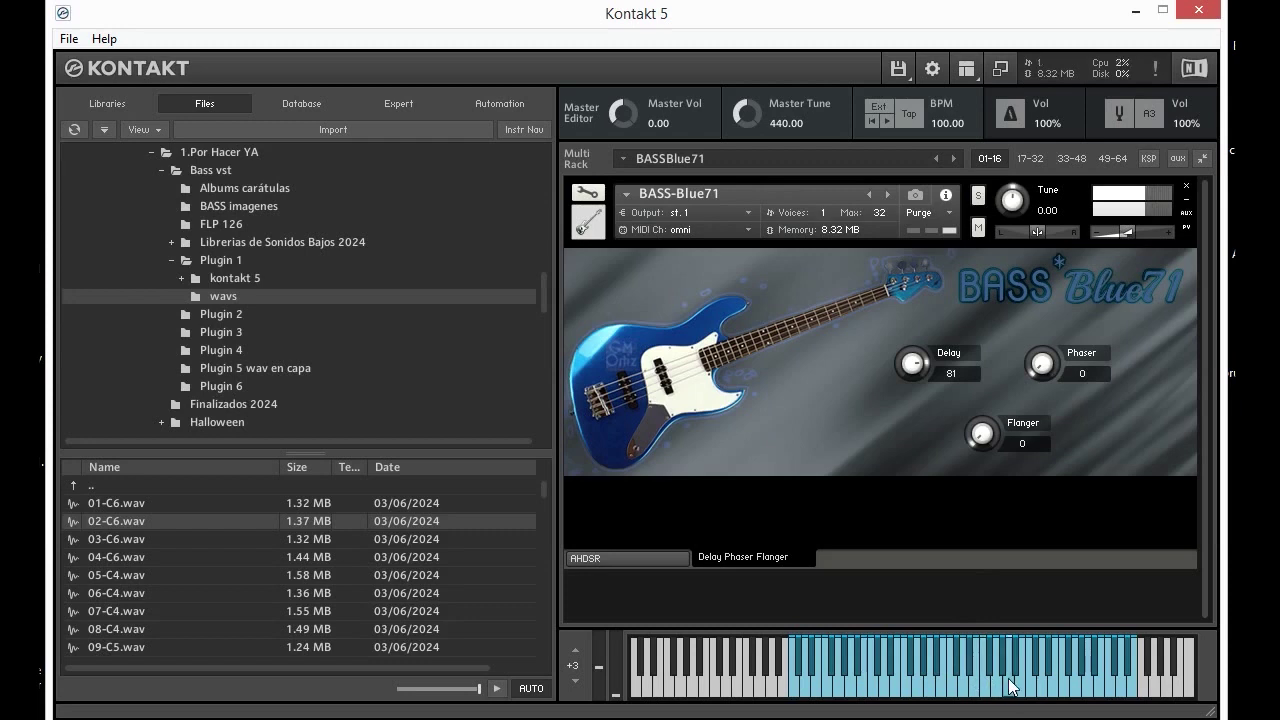
left_click(1050, 686)
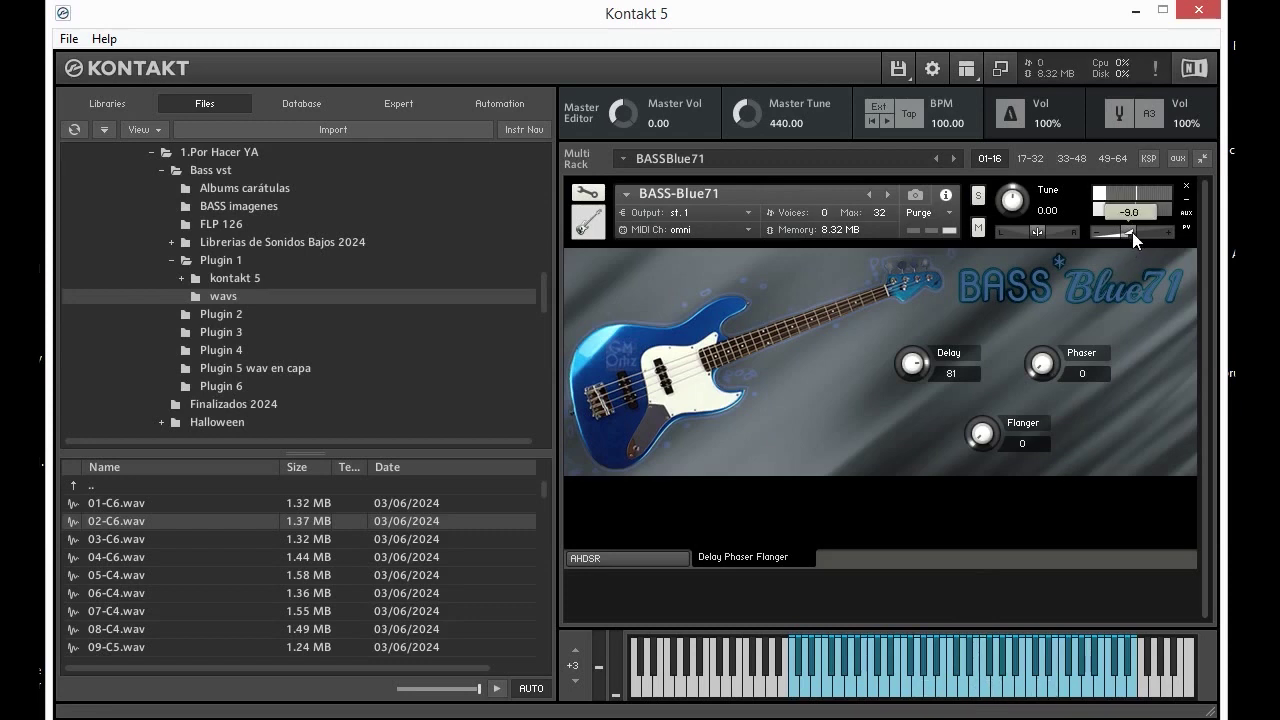
left_click_drag(1130, 234, 1136, 227)
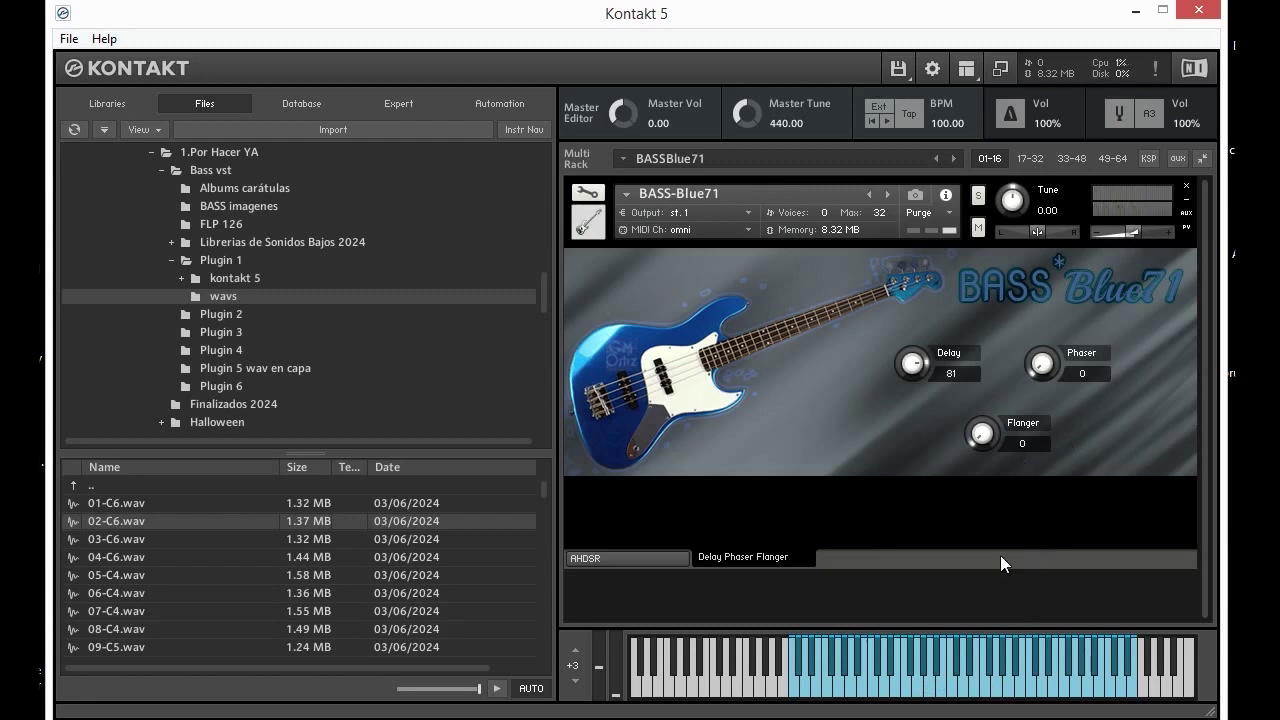
left_click(950, 688)
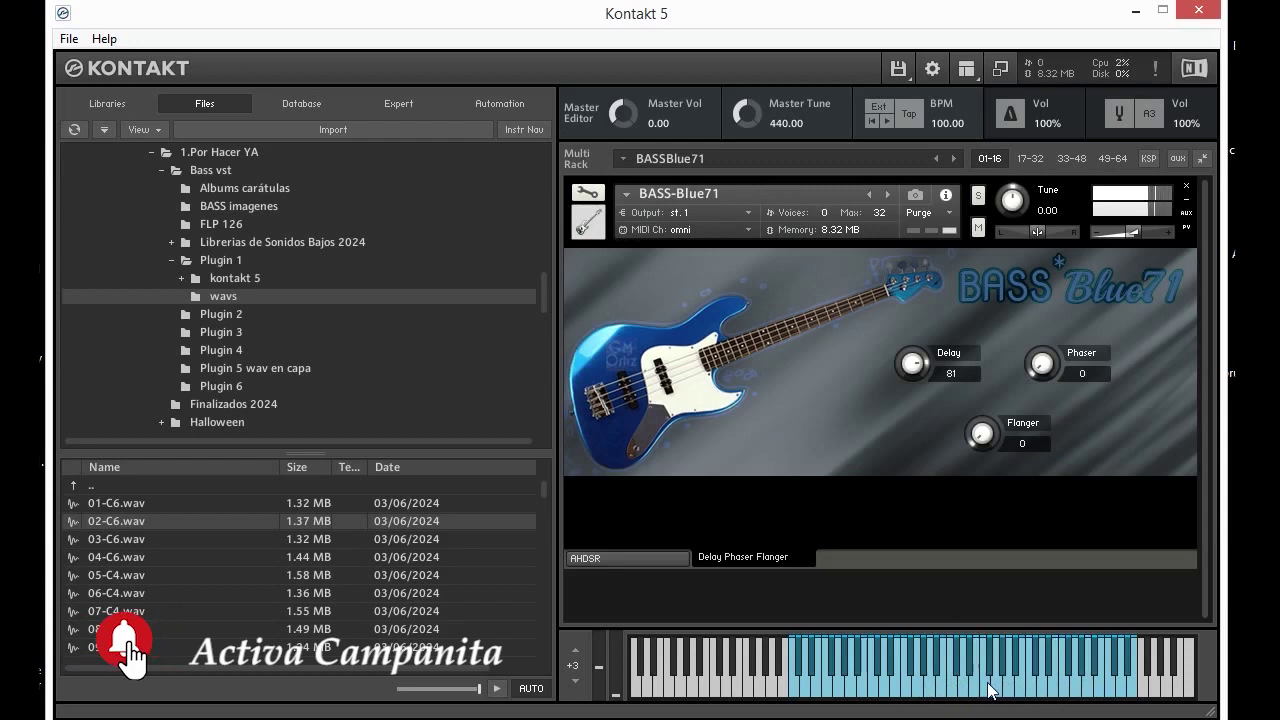
Reset the Delay effect to 0 and set the instrument volume to about -2.0.
left_click_drag(930, 380, 926, 548)
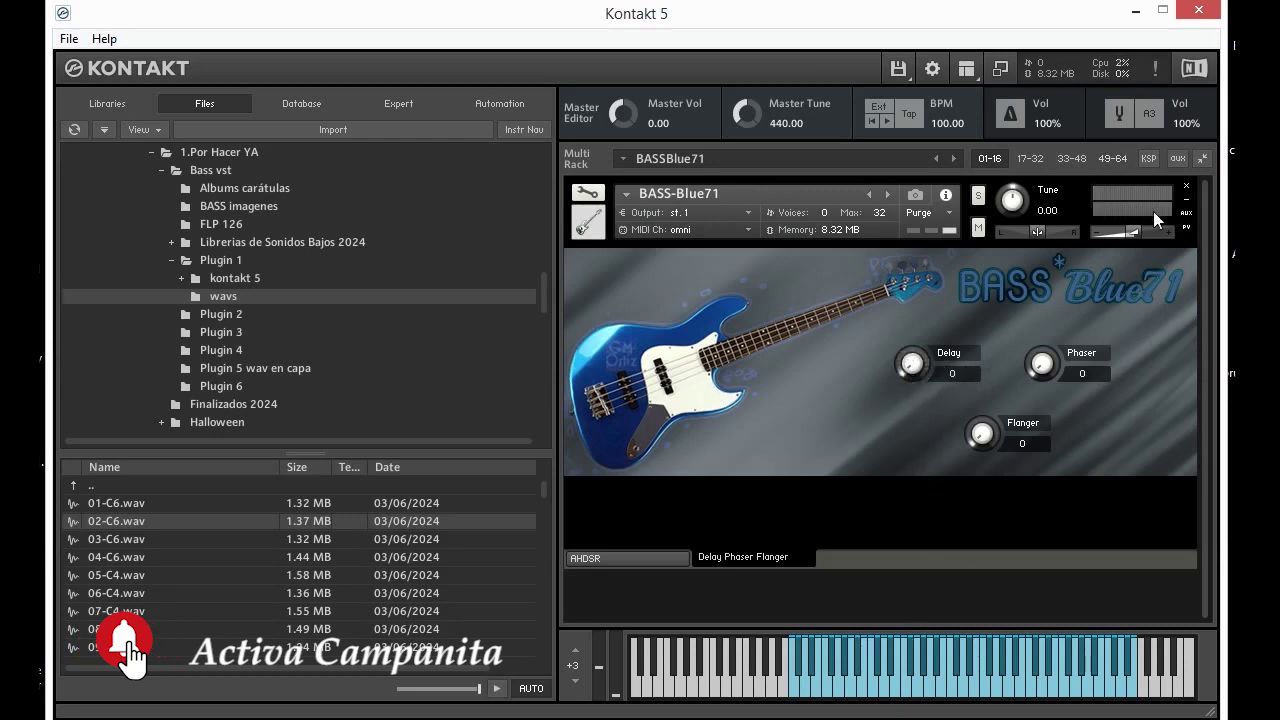
mouse_move(1136, 231)
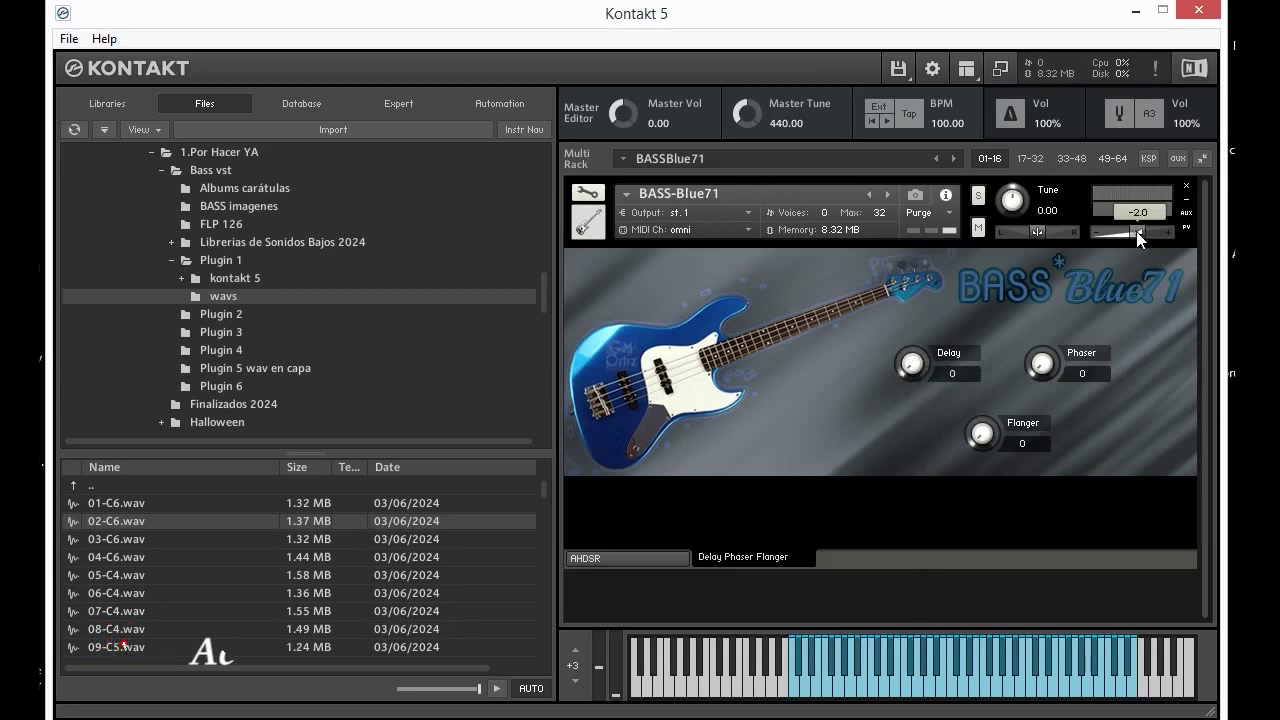
Raise the Phaser effect to 46 and audition it with seven notes across the mapped range.
left_click_drag(1045, 372, 1046, 333)
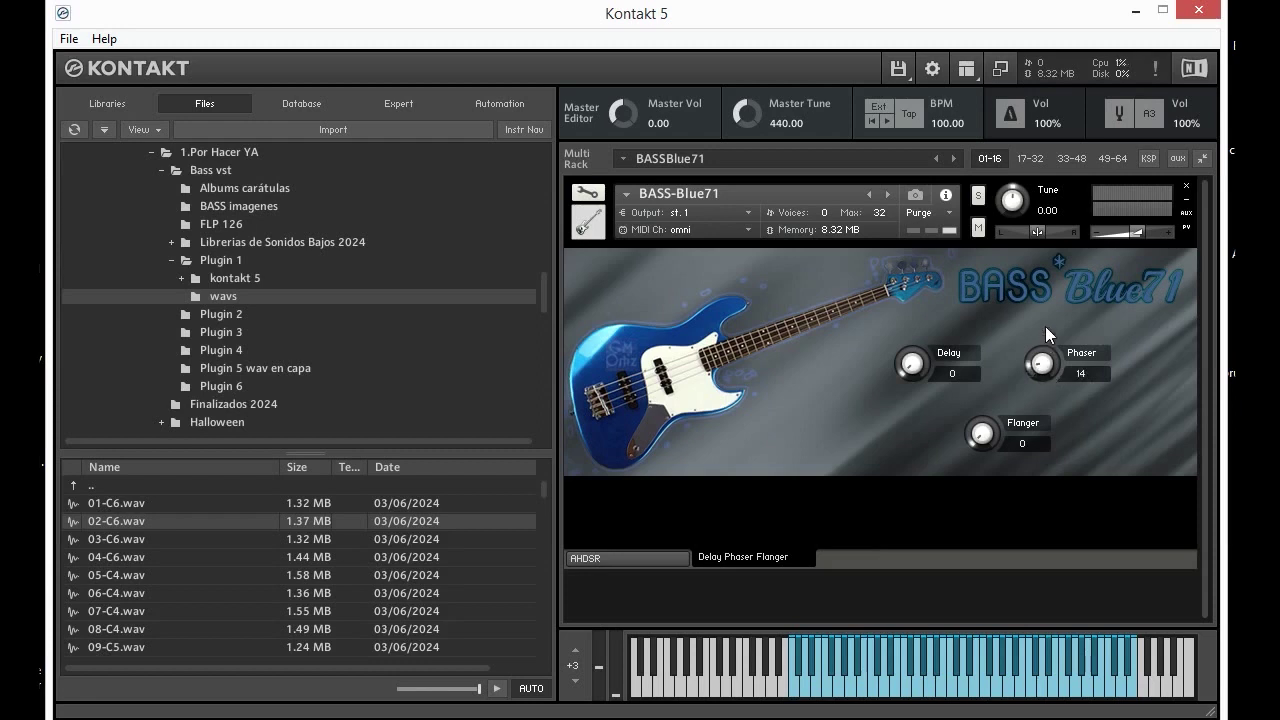
left_click_drag(1060, 290, 1066, 267)
left_click(945, 685)
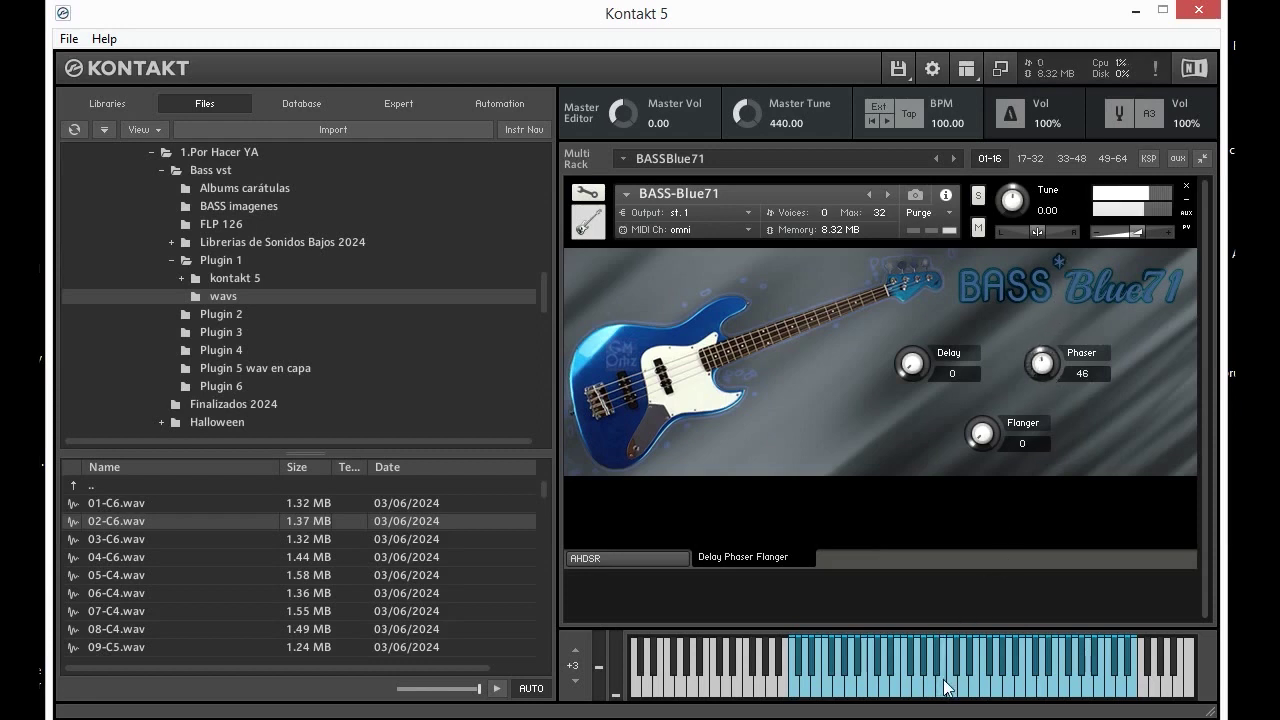
left_click(997, 688)
left_click(1073, 679)
left_click(1080, 682)
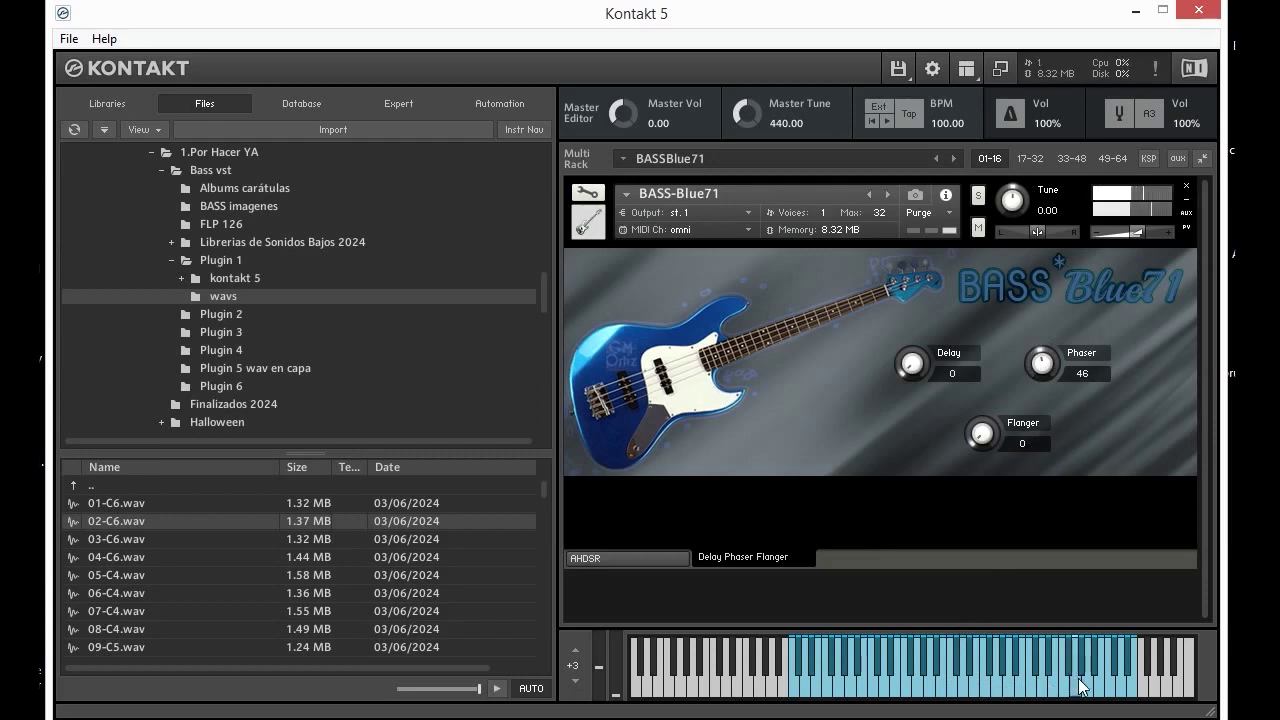
left_click(1043, 685)
left_click(1017, 692)
left_click(943, 681)
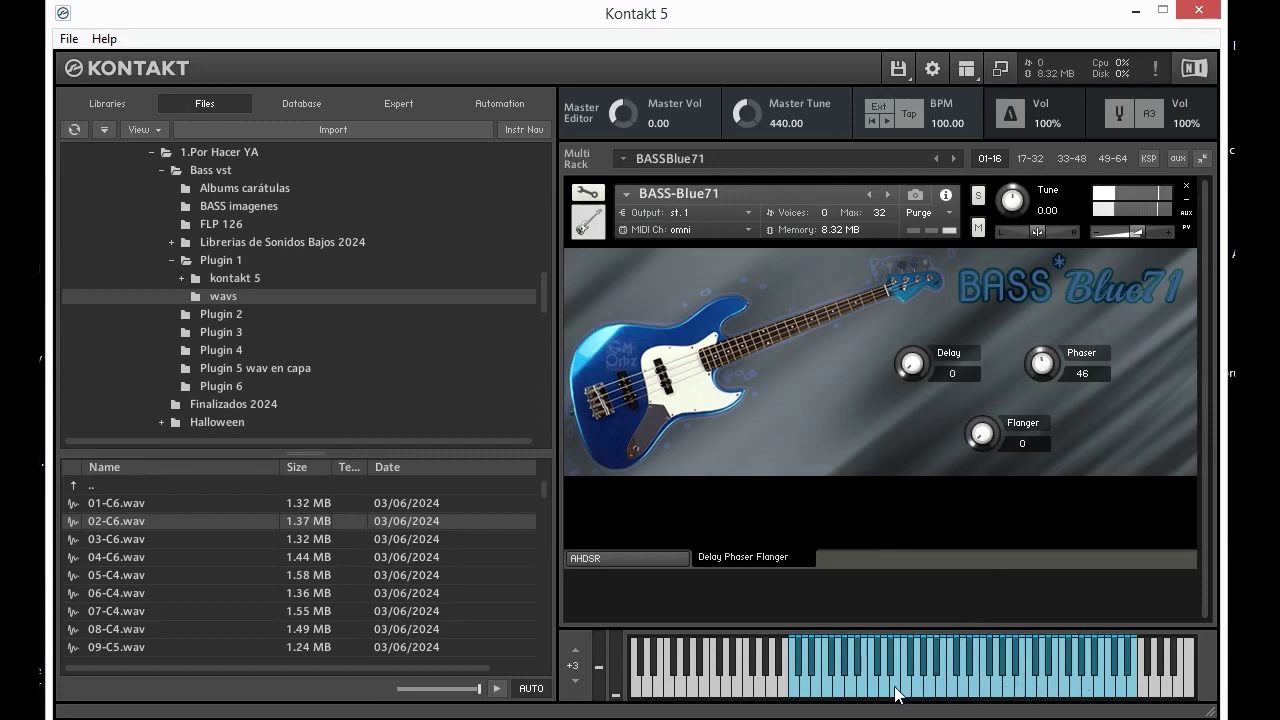
Audition the instrument with the Phaser effect at 46 by playing four more notes up the mapped range.
left_click(895, 690)
left_click(962, 690)
left_click(1022, 686)
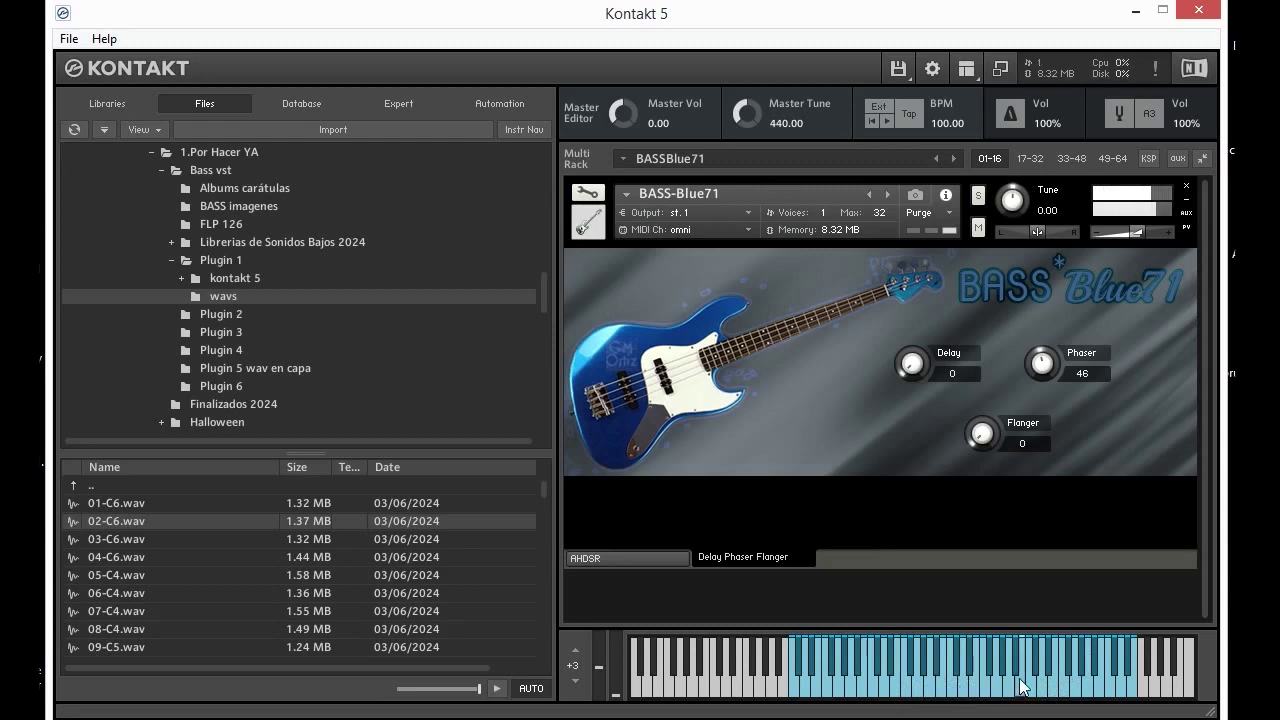
left_click(1051, 686)
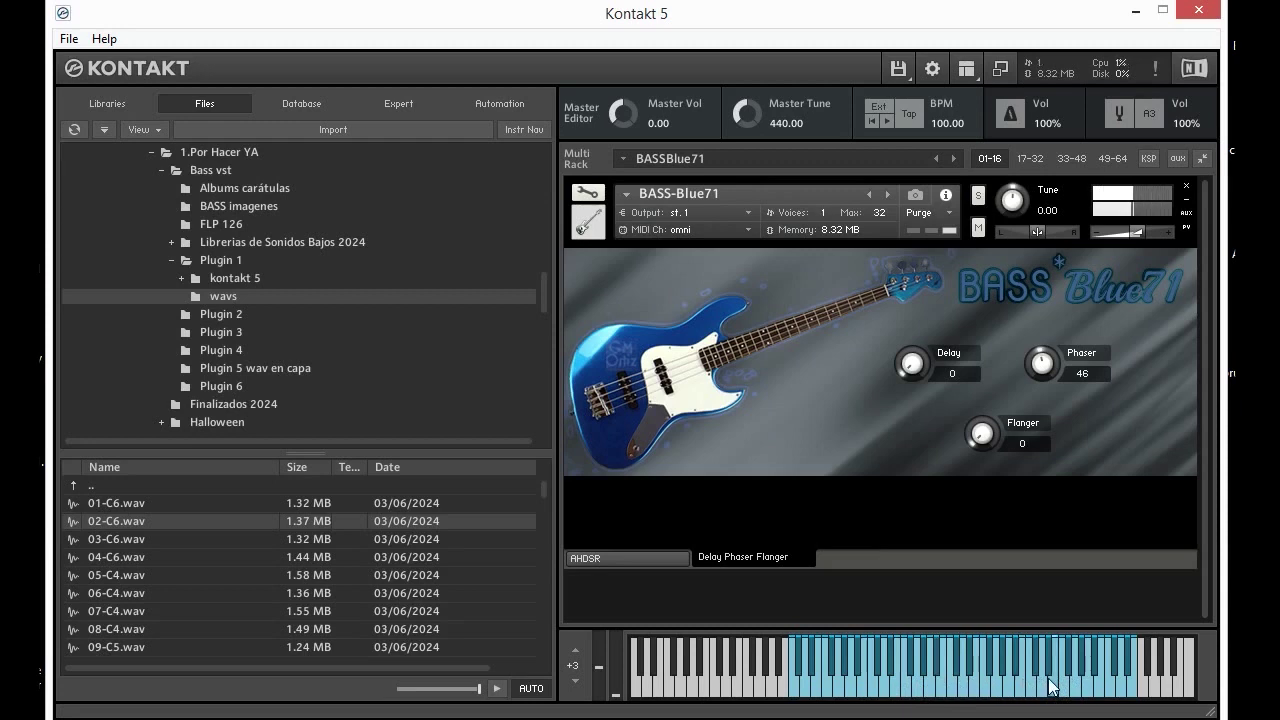
Raise the Phaser effect to 80 and audition it with twelve notes across the mapped range.
left_click_drag(1043, 362, 1117, 291)
left_click(993, 690)
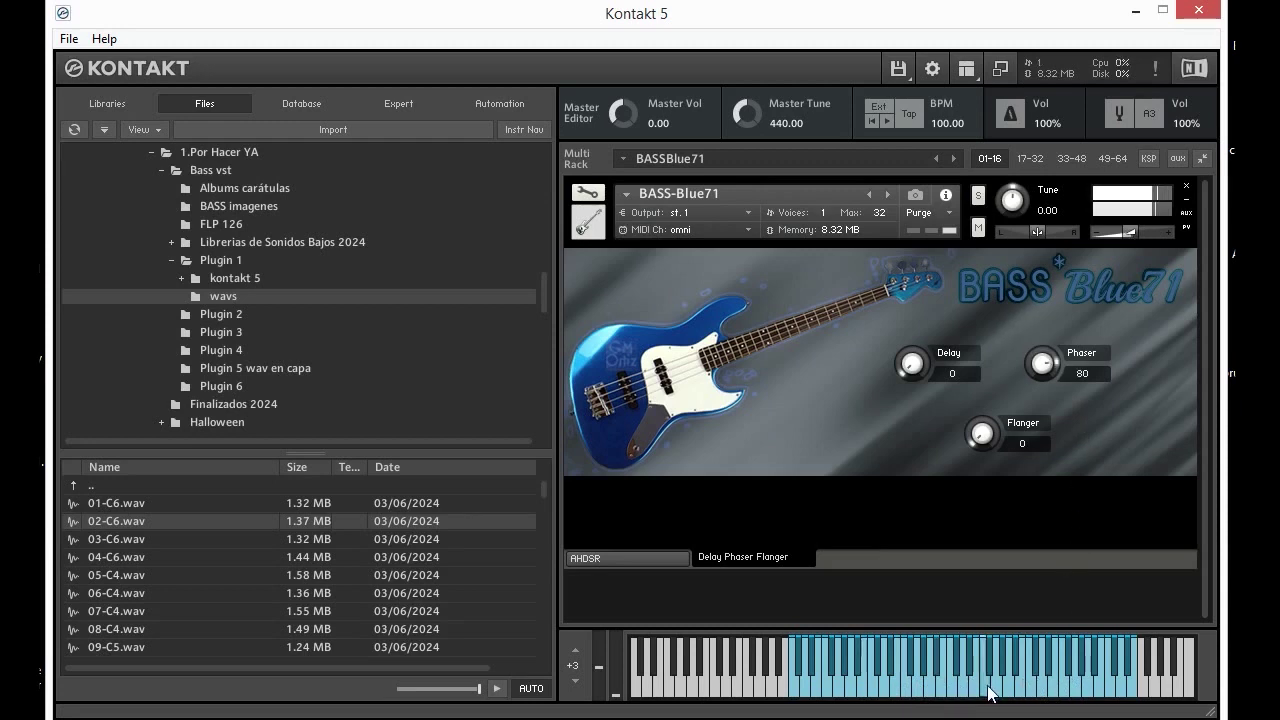
left_click(1015, 690)
left_click(948, 690)
left_click(922, 669)
left_click(940, 667)
left_click(947, 657)
left_click(994, 661)
left_click(1018, 666)
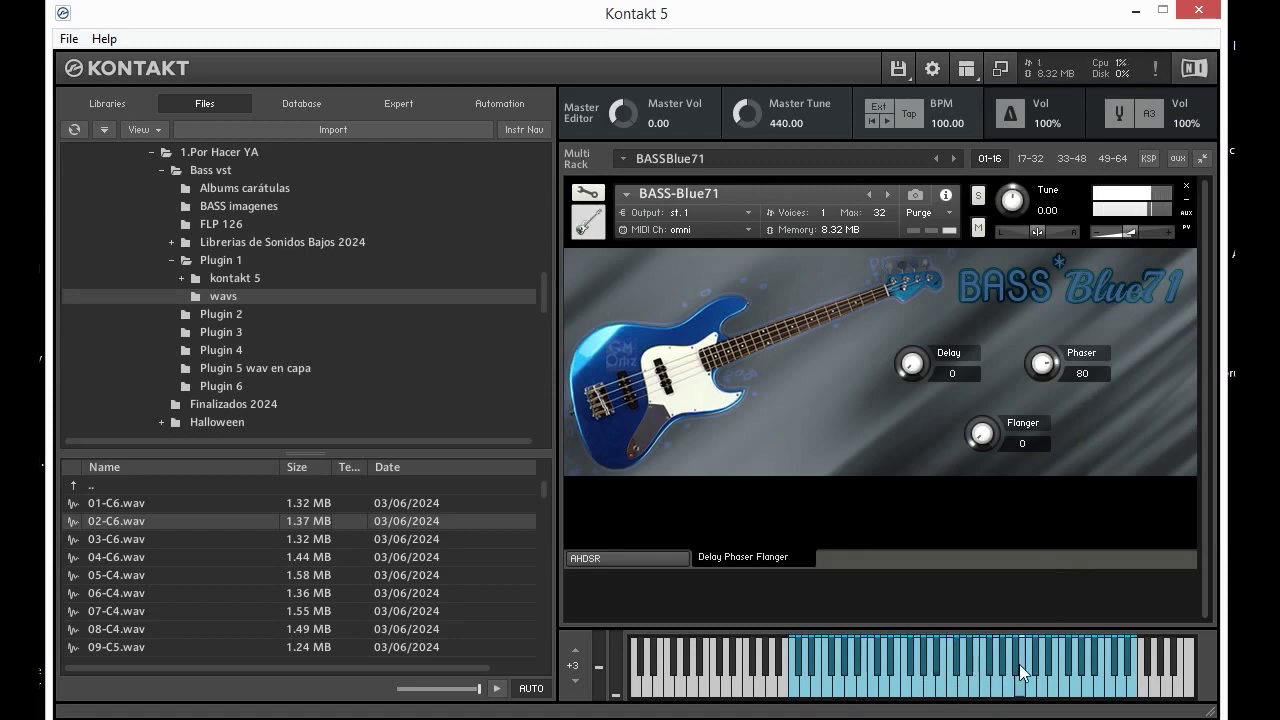
left_click(1064, 690)
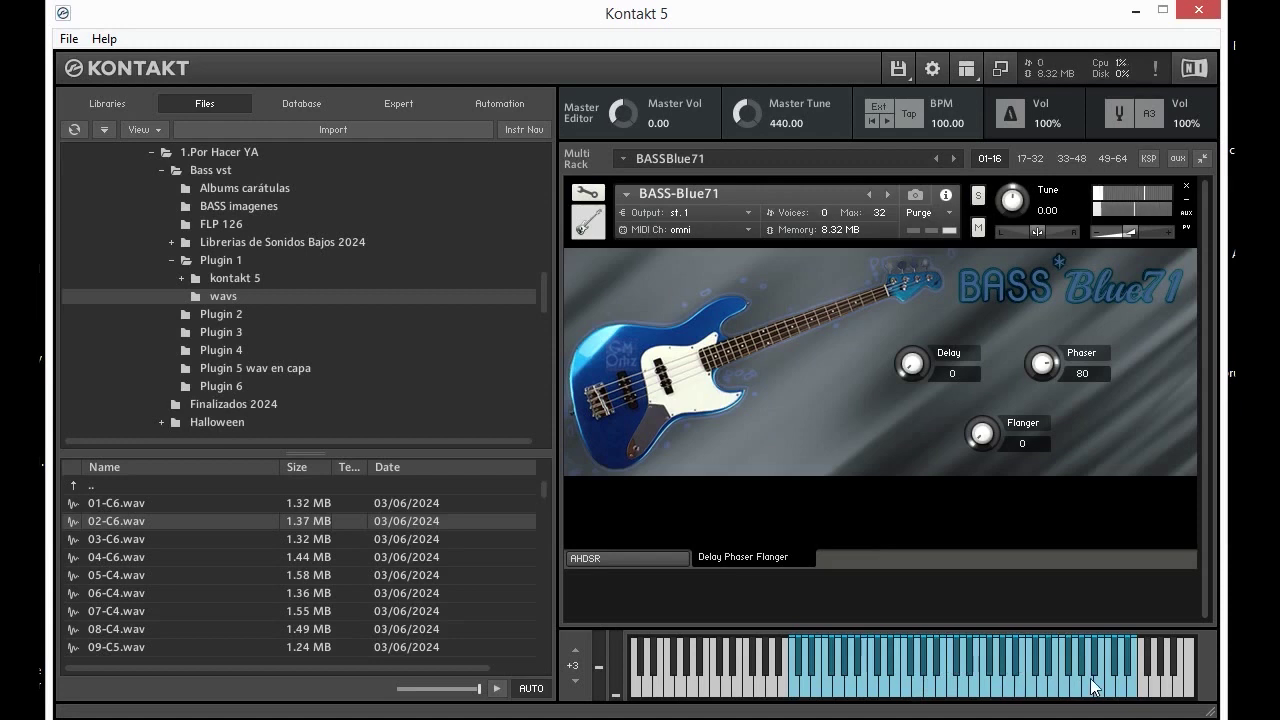
left_click(1095, 661)
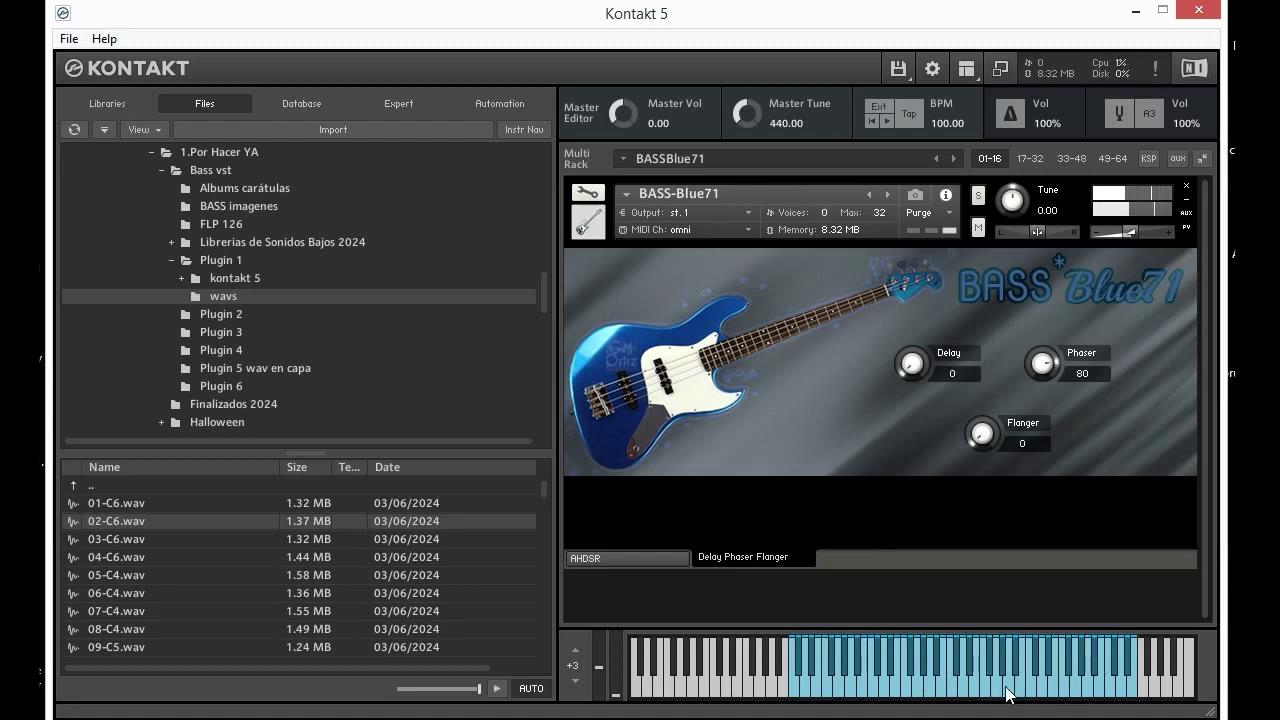
left_click(934, 690)
left_click(880, 690)
Reset the Phaser effect to 0, raise the Flanger effect to 47 and audition it with five notes.
left_click_drag(1042, 365, 995, 328)
left_click(978, 667)
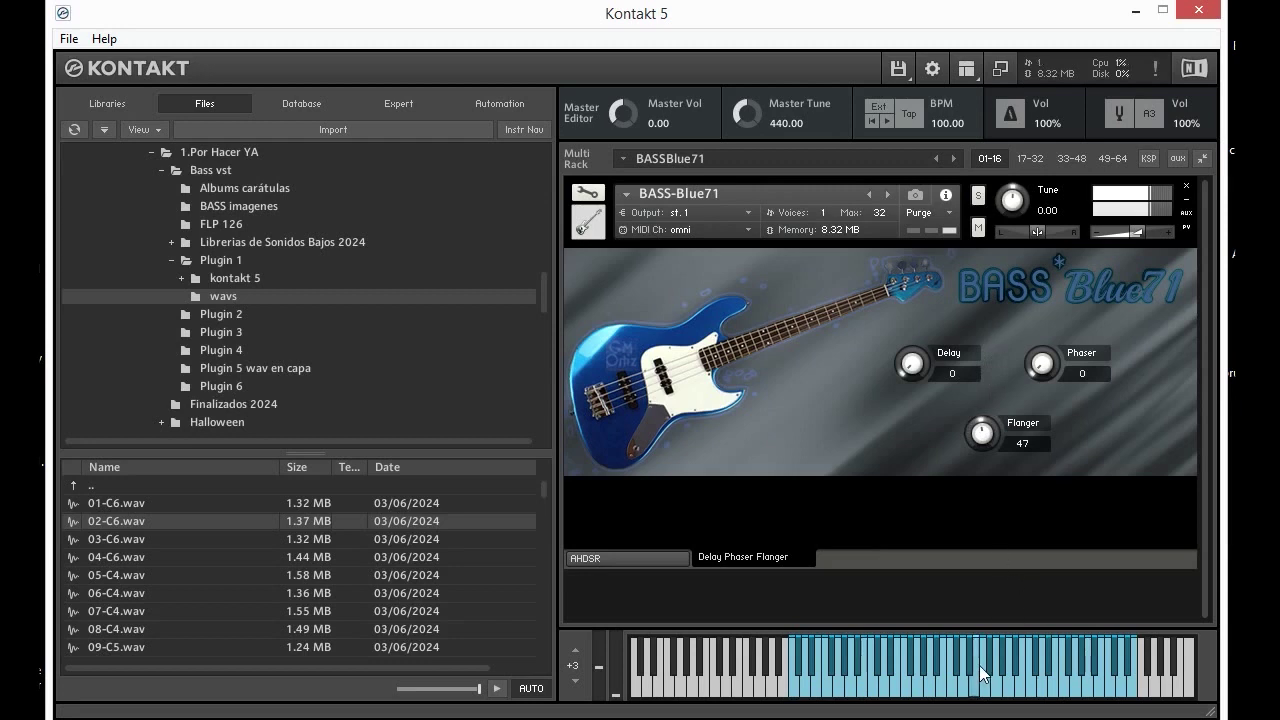
left_click(1057, 692)
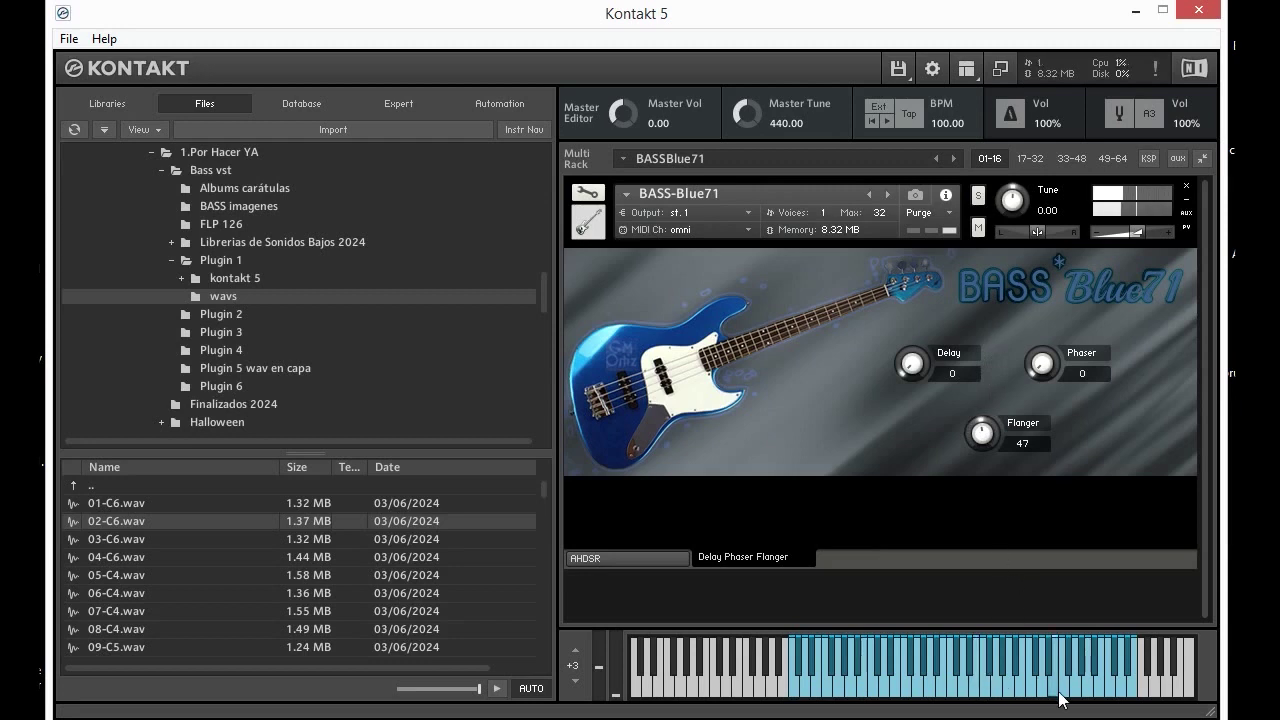
left_click(1102, 683)
left_click(1035, 685)
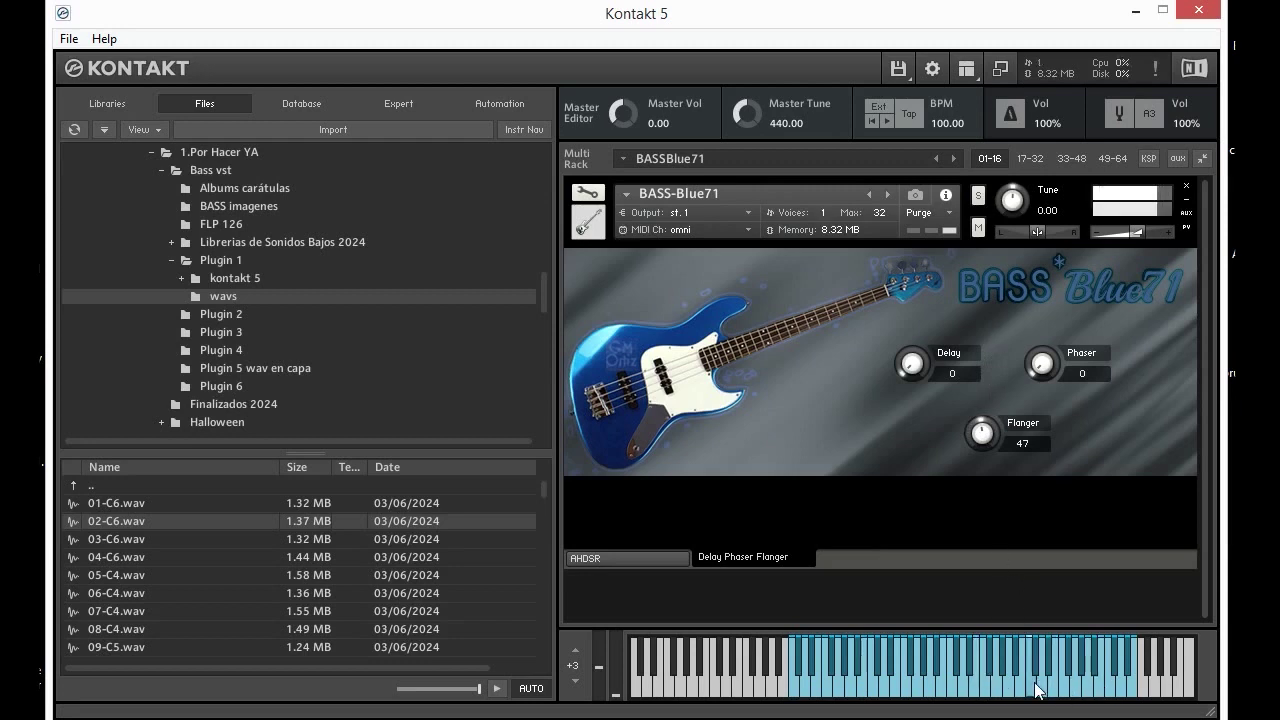
left_click(987, 690)
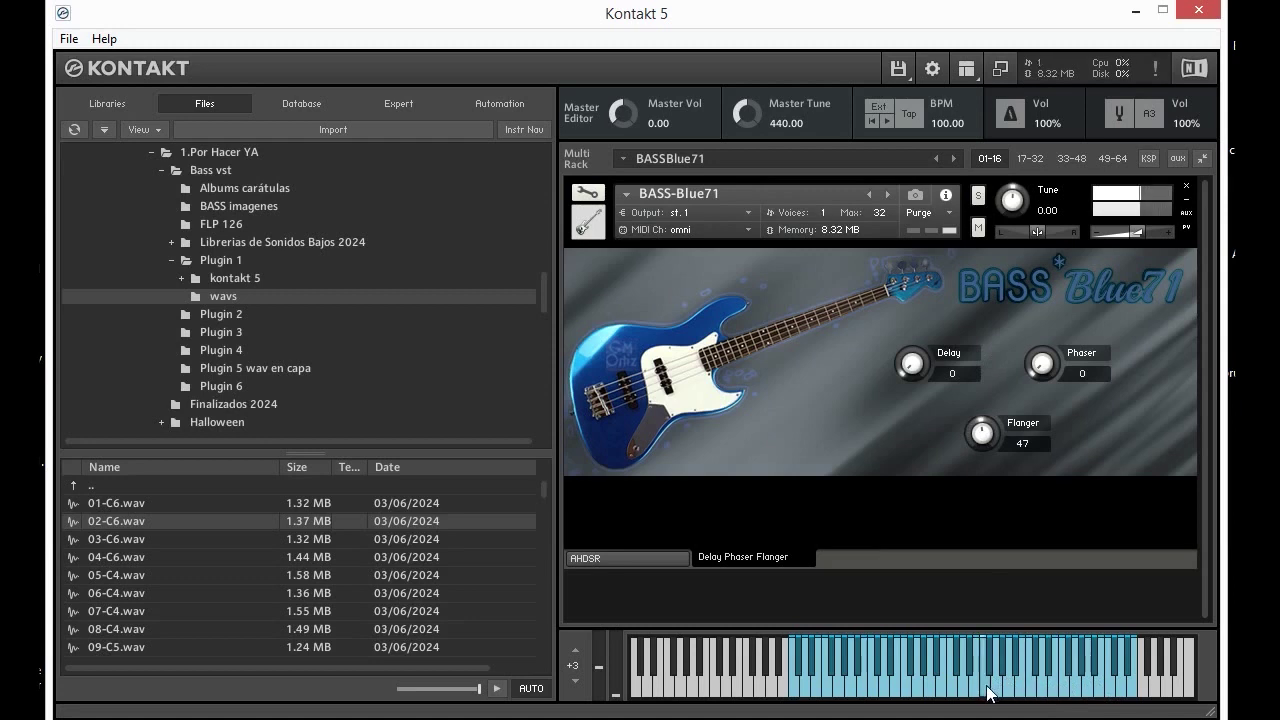
Raise the Flanger effect to 81 and audition it with eleven notes across the mapped range.
left_click_drag(986, 430, 996, 354)
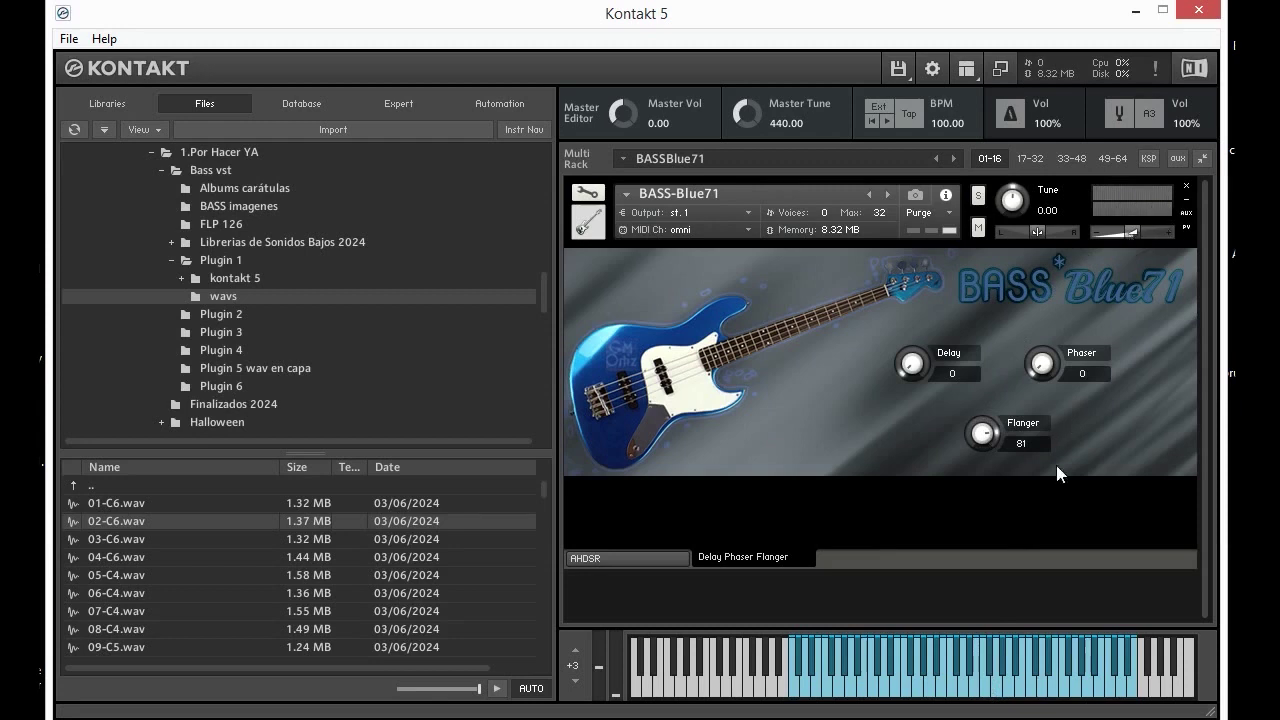
left_click(988, 690)
left_click(1030, 678)
left_click(1026, 650)
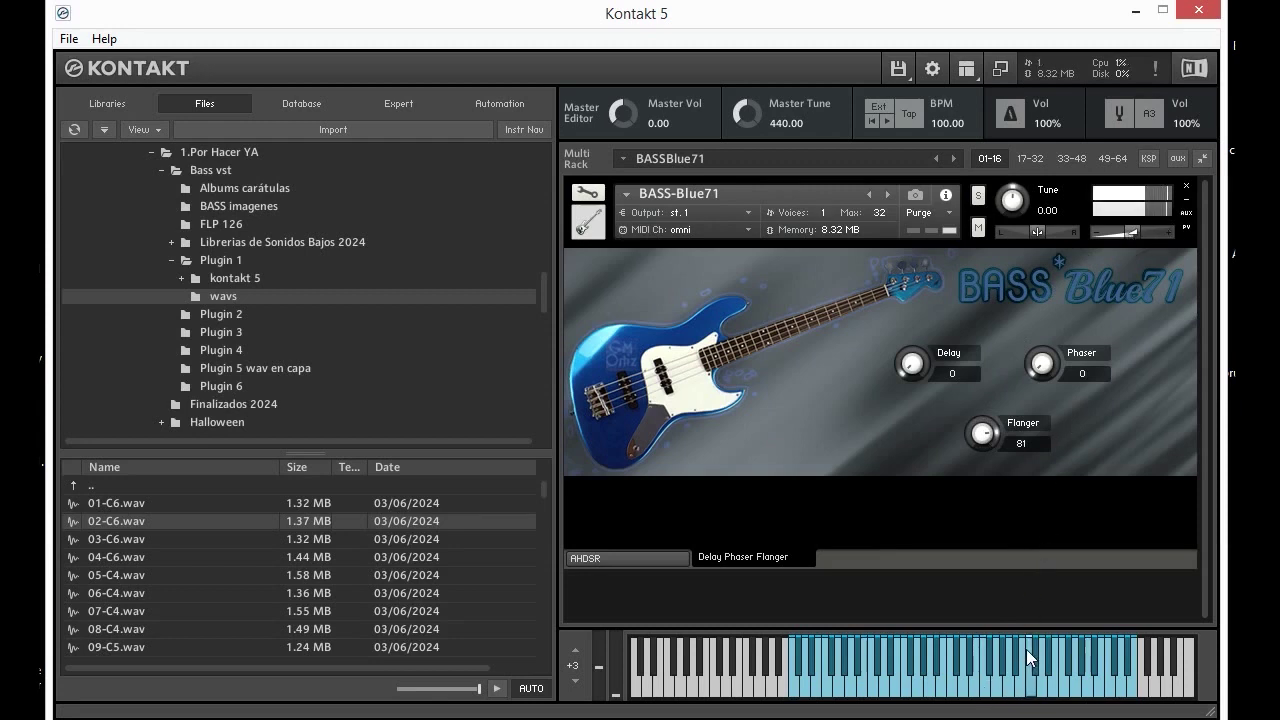
left_click(1003, 665)
left_click(960, 684)
left_click(1028, 694)
left_click(1060, 694)
left_click(996, 694)
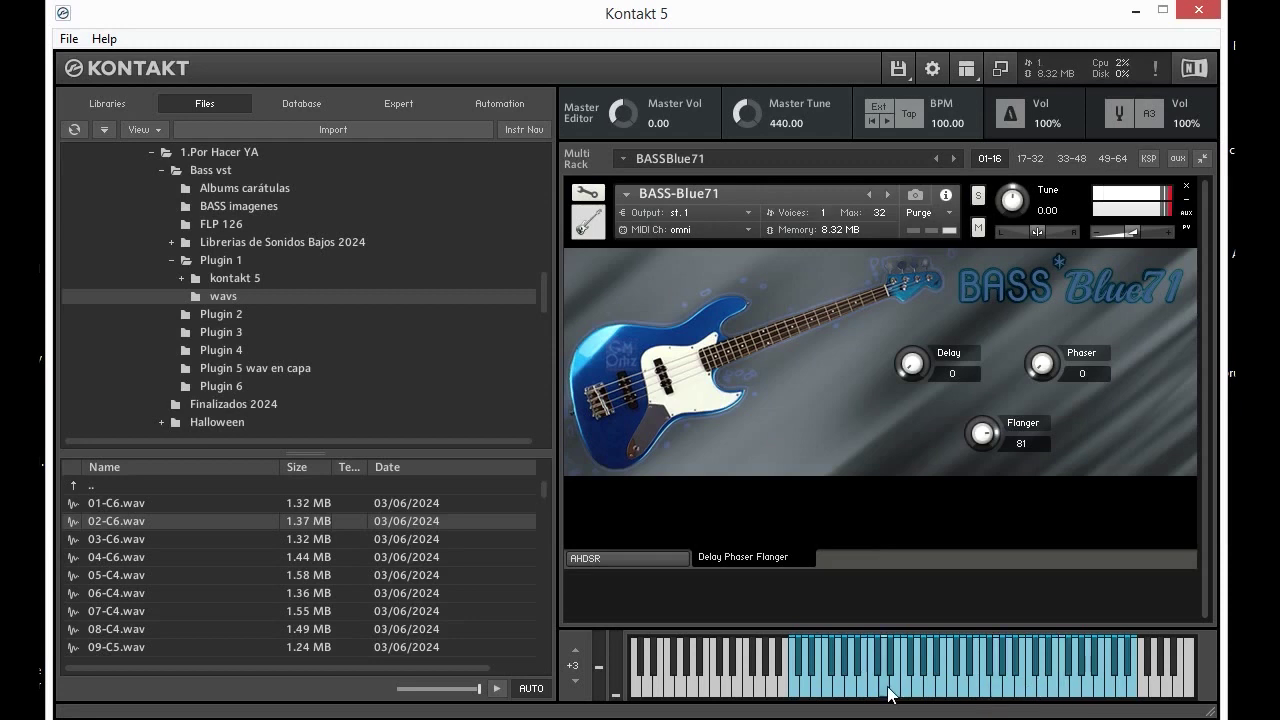
left_click(925, 686)
left_click(950, 686)
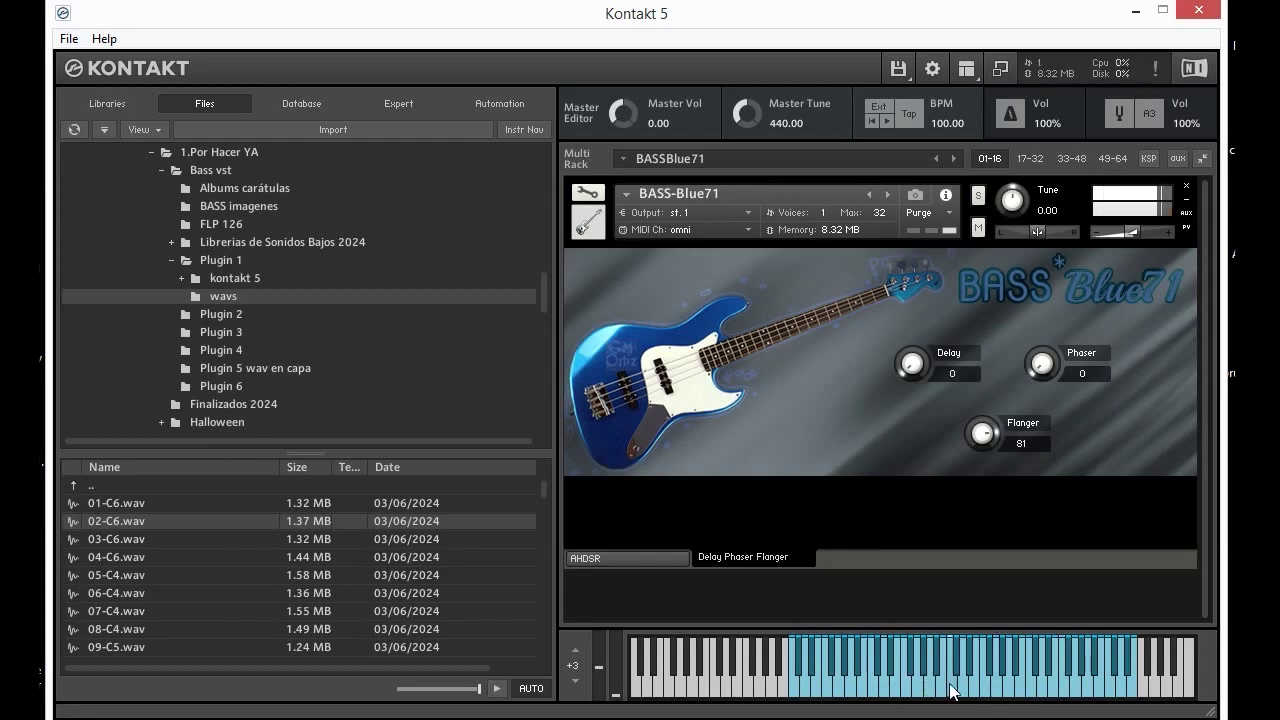
left_click(1006, 691)
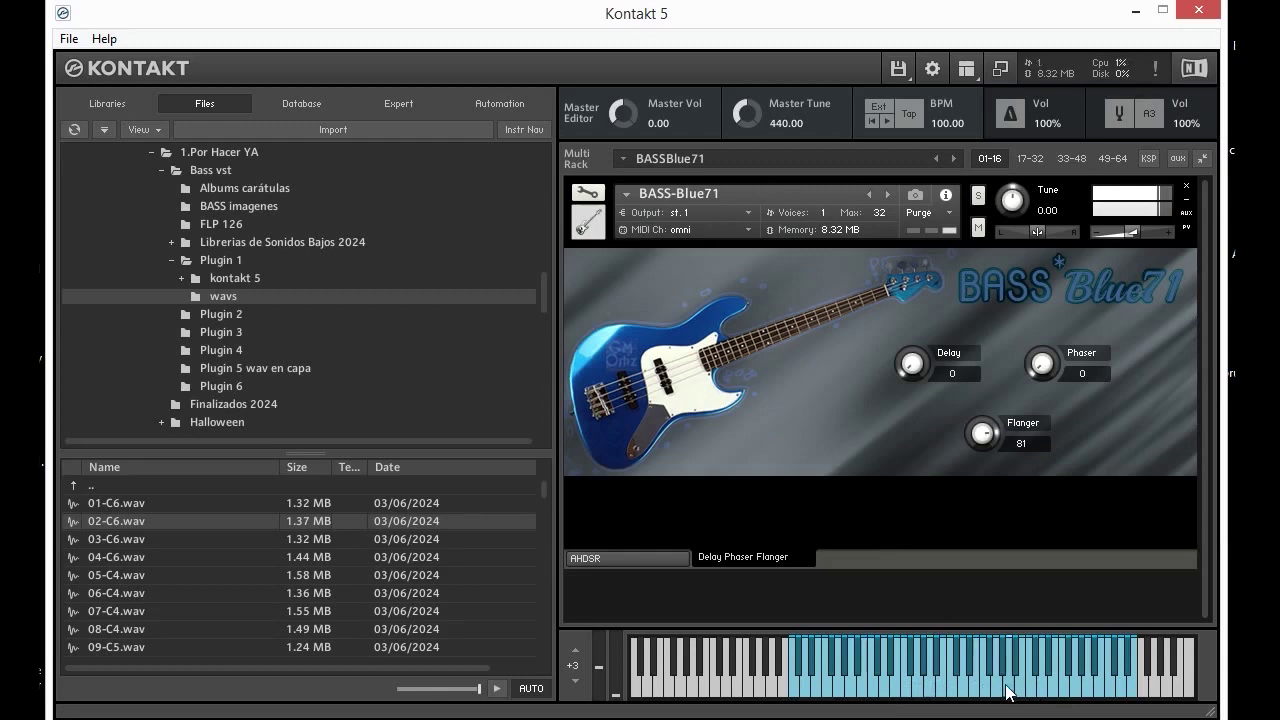
Combine the Flanger at 50 with the Delay at 45, raise the Delay to 56 and audition the combination across the mapped range.
left_click(983, 648)
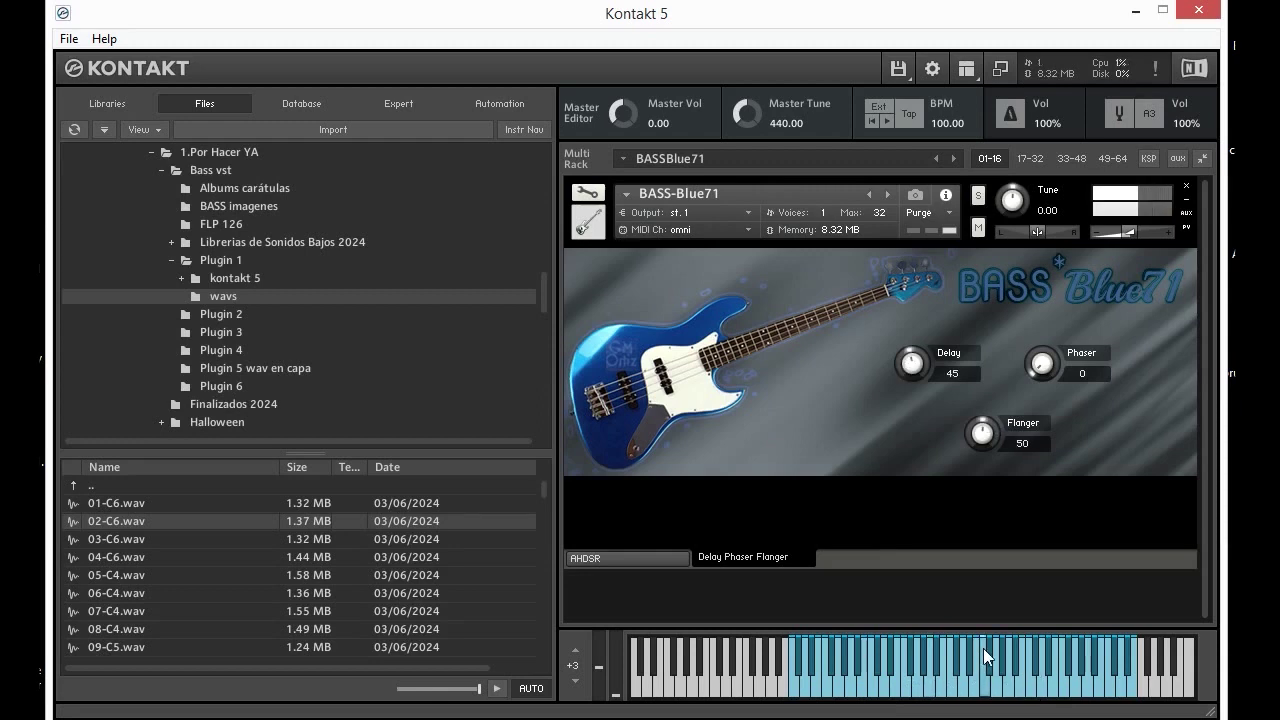
left_click(1028, 694)
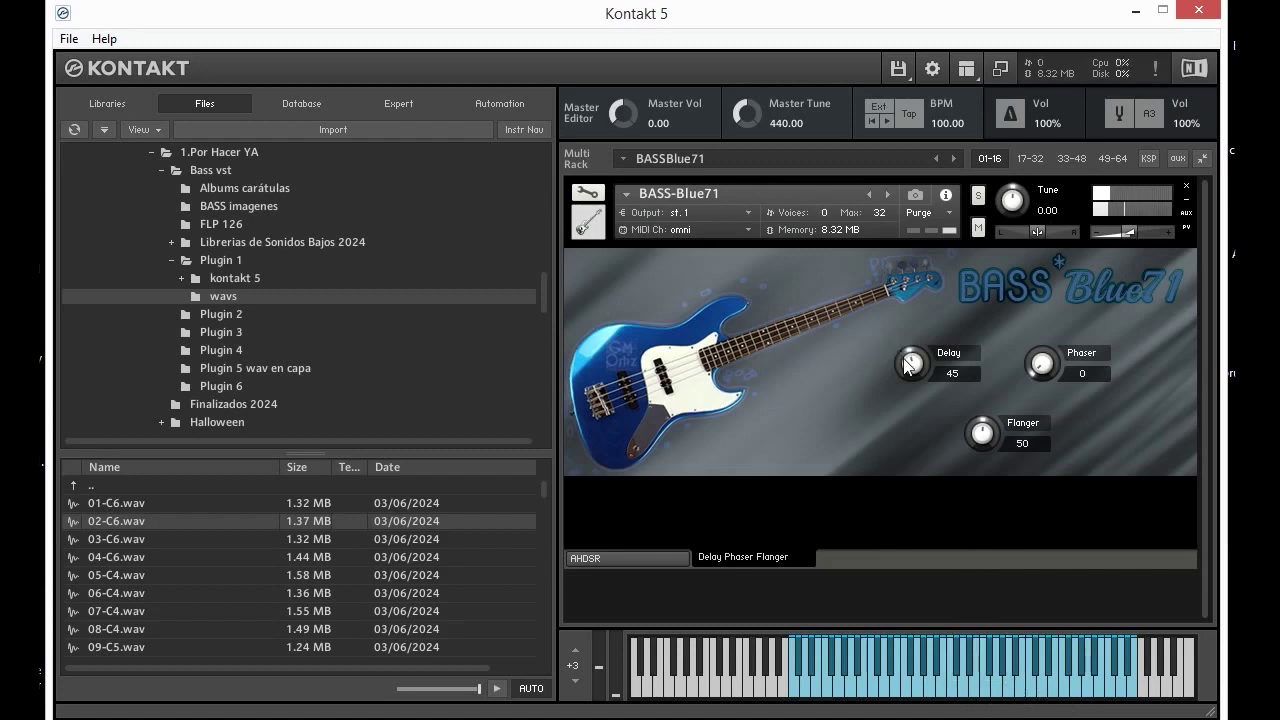
left_click_drag(906, 360, 904, 348)
left_click(1021, 679)
left_click(1053, 684)
left_click(1000, 684)
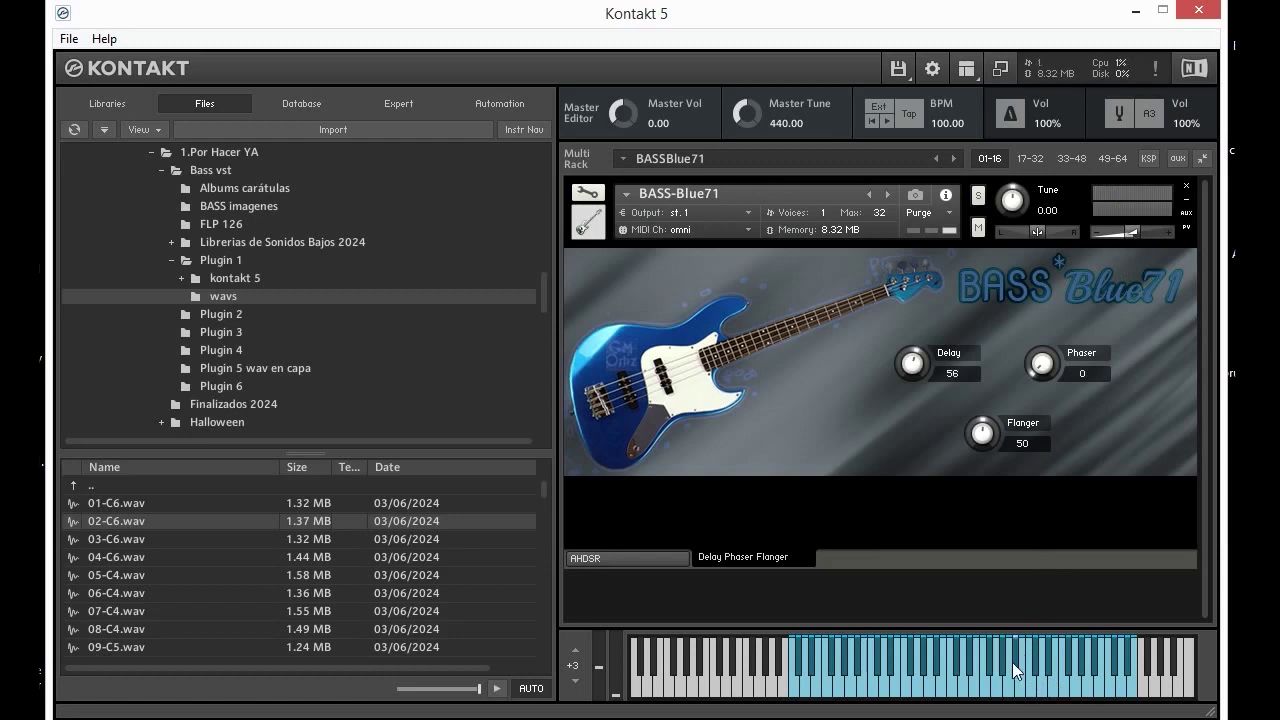
left_click(977, 686)
left_click(946, 686)
left_click(961, 686)
left_click(1025, 685)
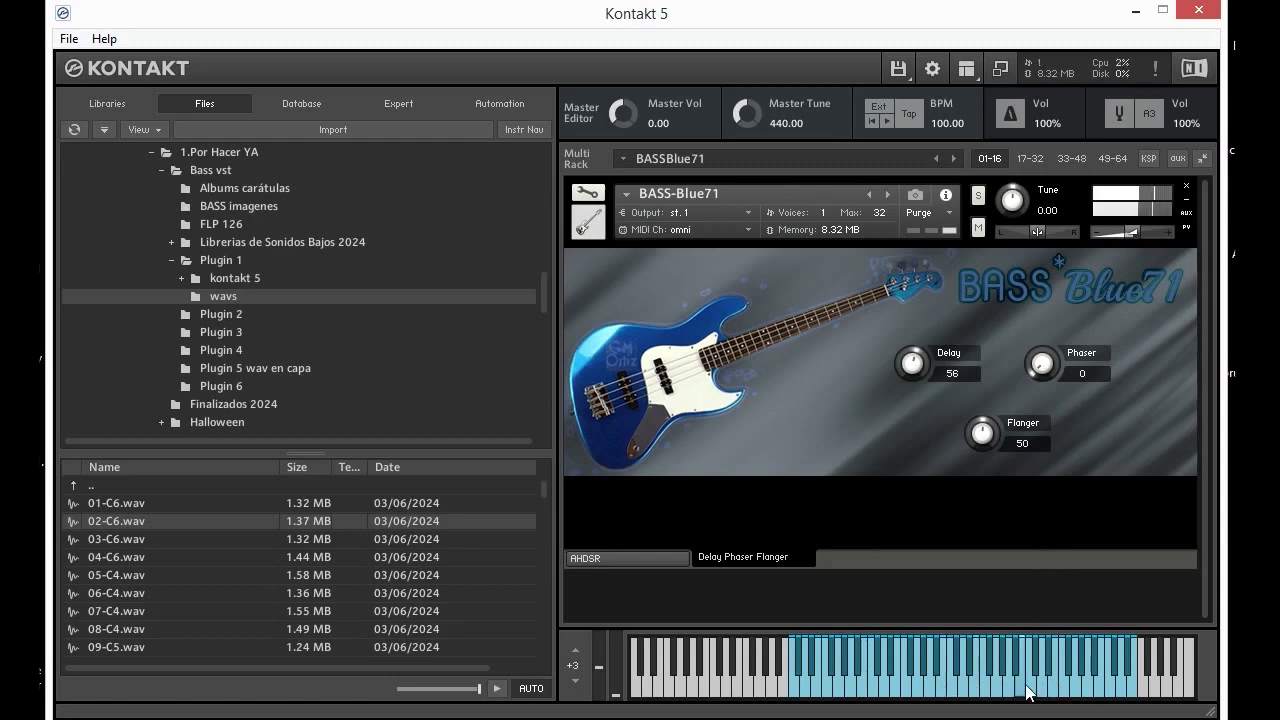
left_click(1044, 686)
left_click(1057, 688)
left_click(1075, 686)
left_click(999, 685)
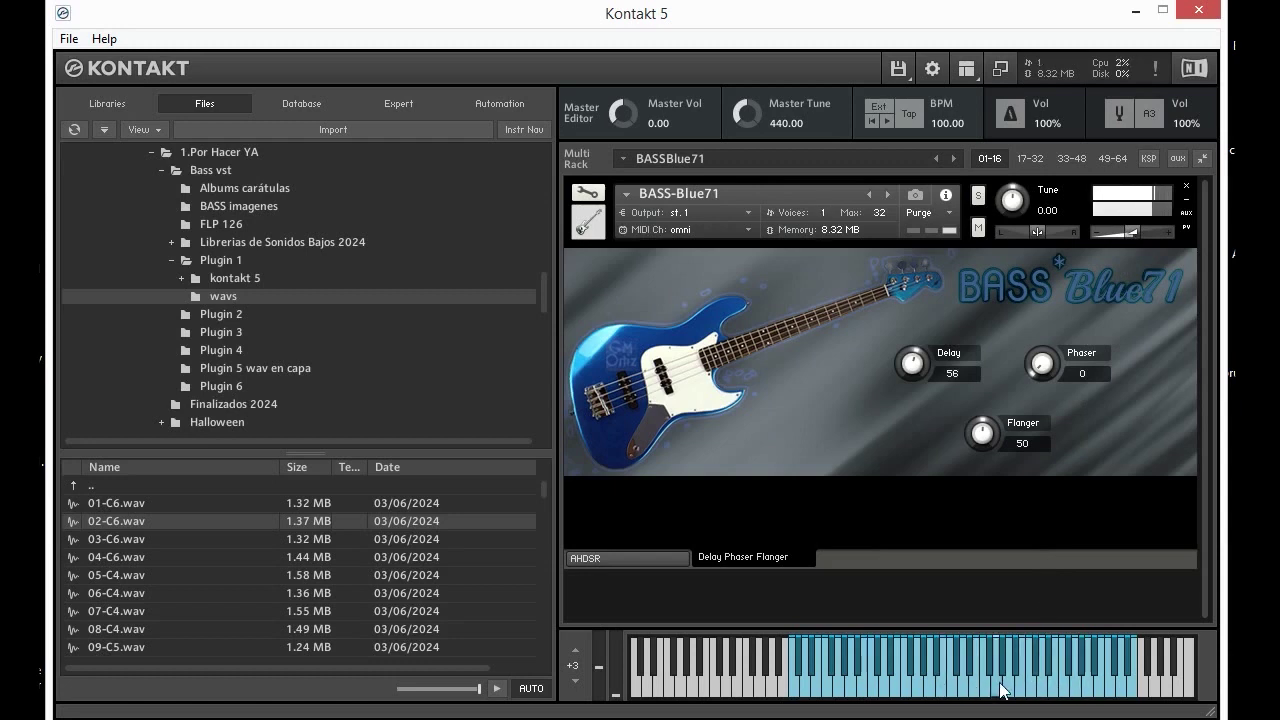
left_click(934, 688)
left_click(1000, 690)
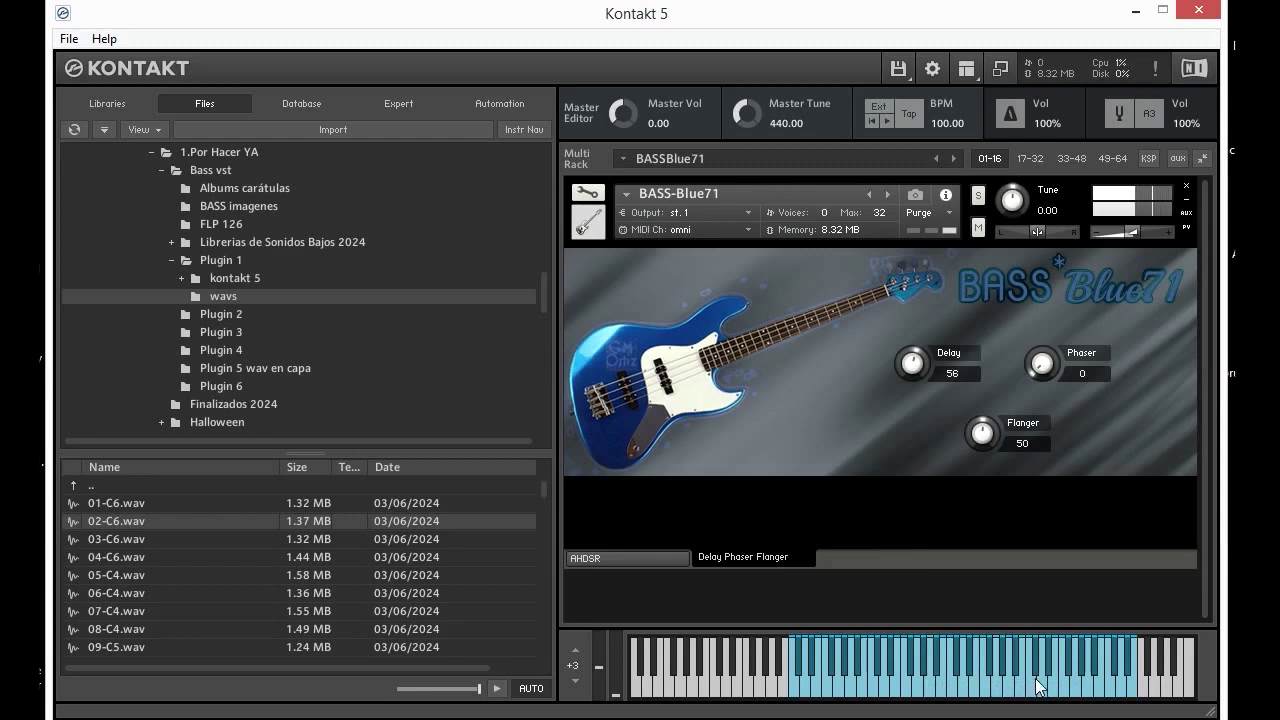
left_click(1037, 686)
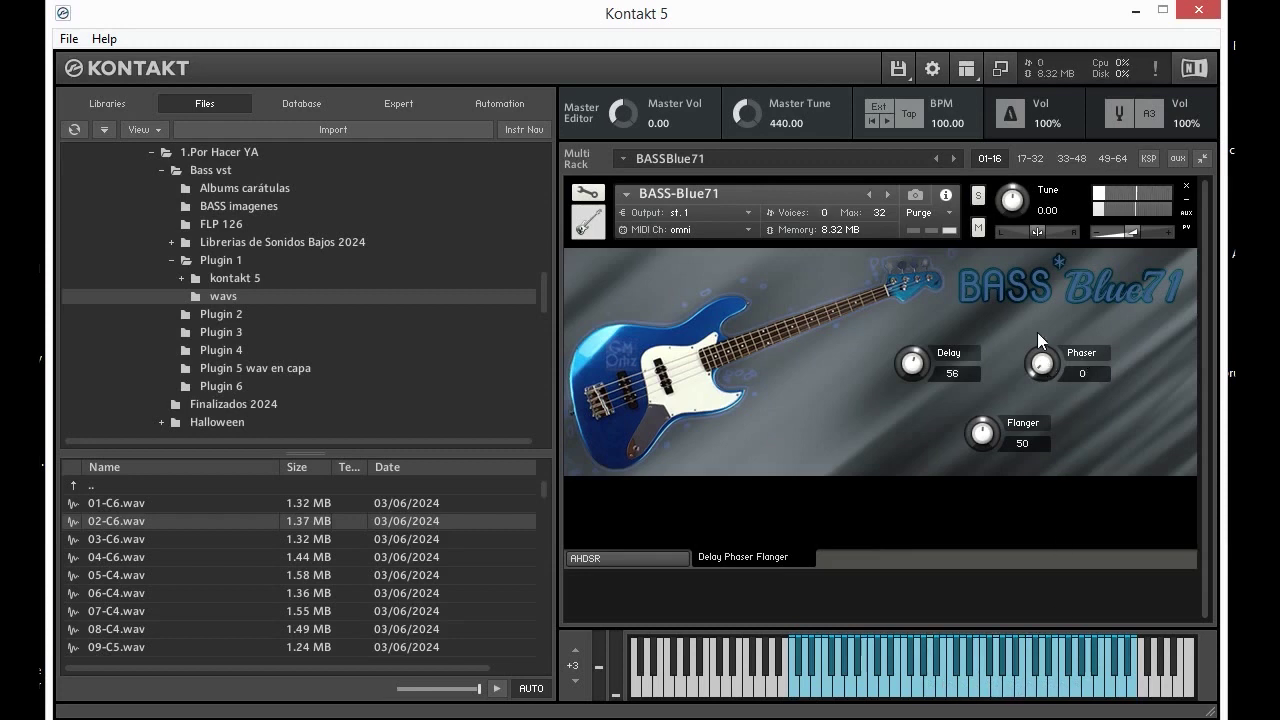
Raise the Phaser effect to 51 and audition all three effects together with thirteen notes.
left_click_drag(1040, 358, 1035, 242)
left_click(1003, 690)
left_click(1036, 688)
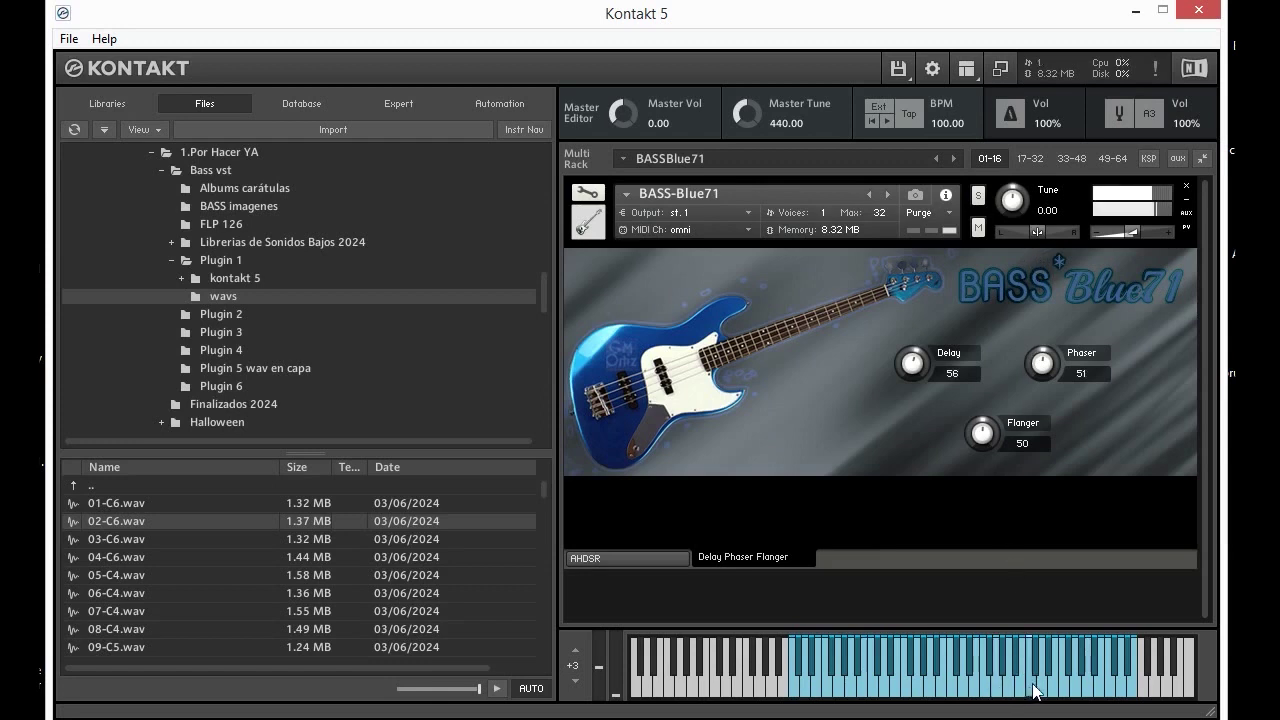
left_click(1073, 686)
left_click(1096, 687)
left_click(1121, 690)
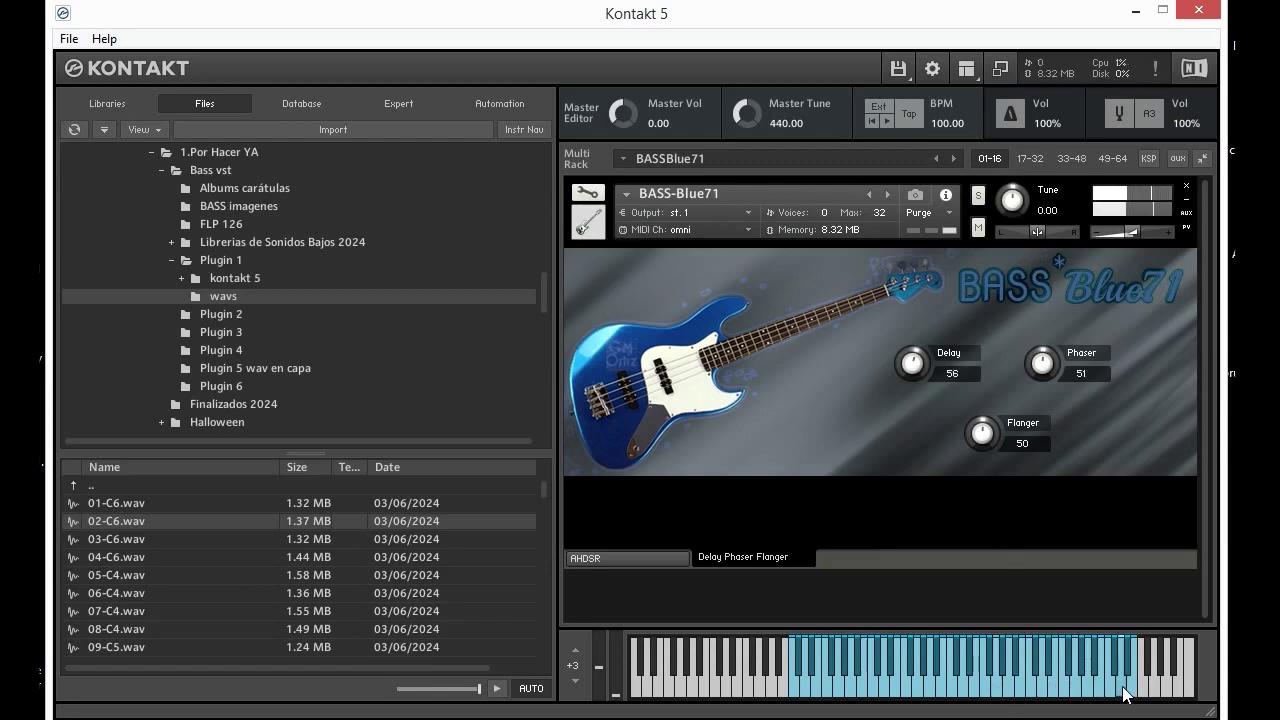
left_click(1052, 688)
left_click(1023, 688)
left_click(1048, 689)
left_click(1090, 694)
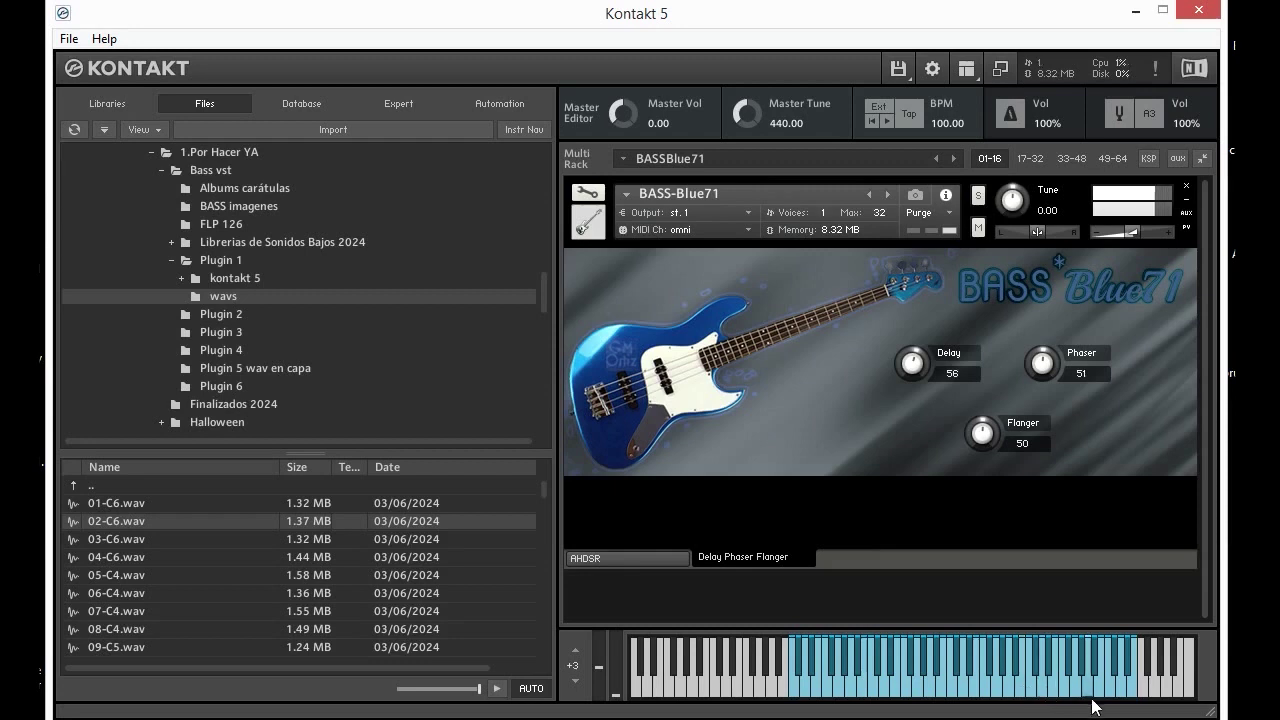
left_click(1102, 692)
left_click(1100, 689)
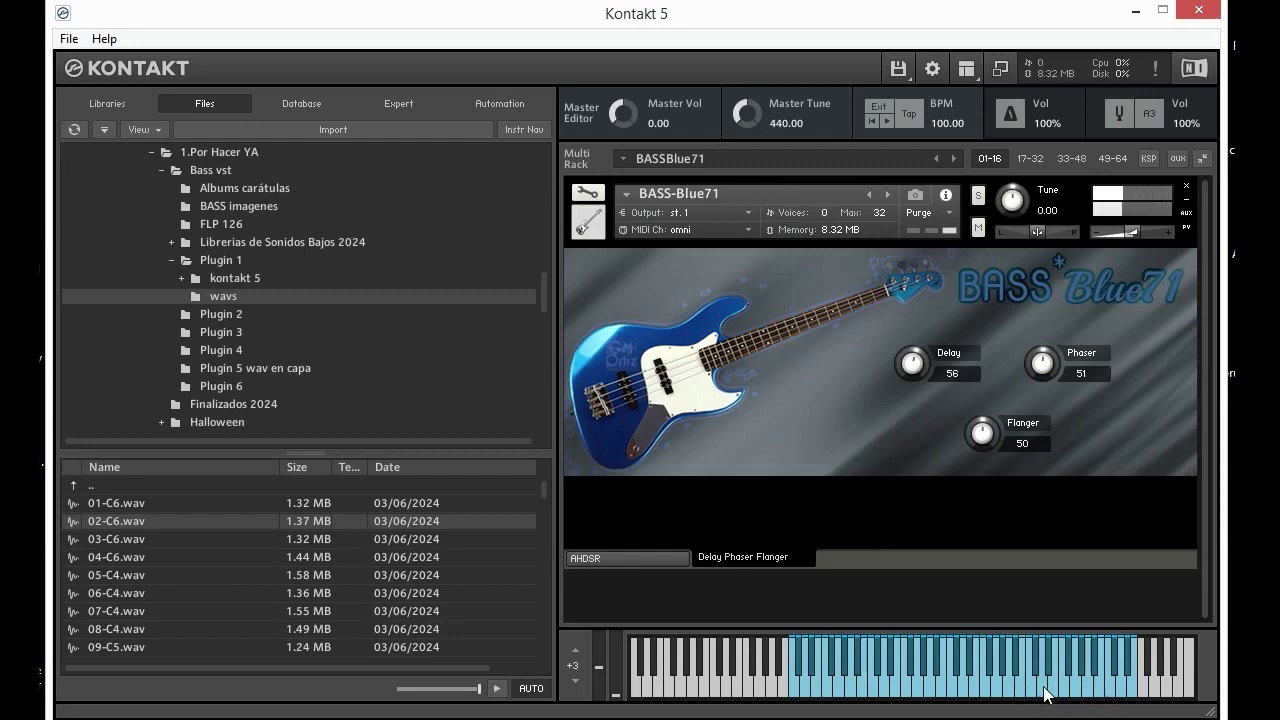
left_click(985, 688)
left_click(955, 681)
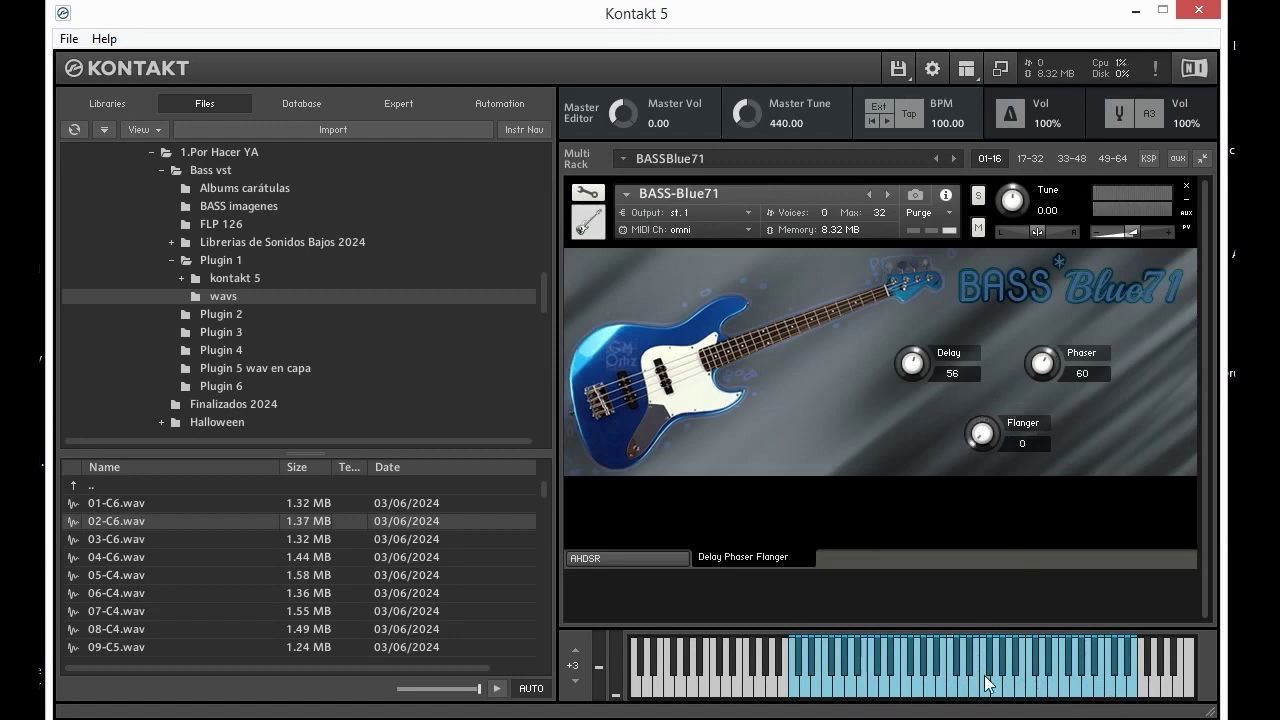
Set the Phaser effect to 60 and the Flanger to 0, and audition the Delay and Phaser combination with sixteen notes.
left_click(985, 679)
left_click(1009, 688)
left_click(1043, 681)
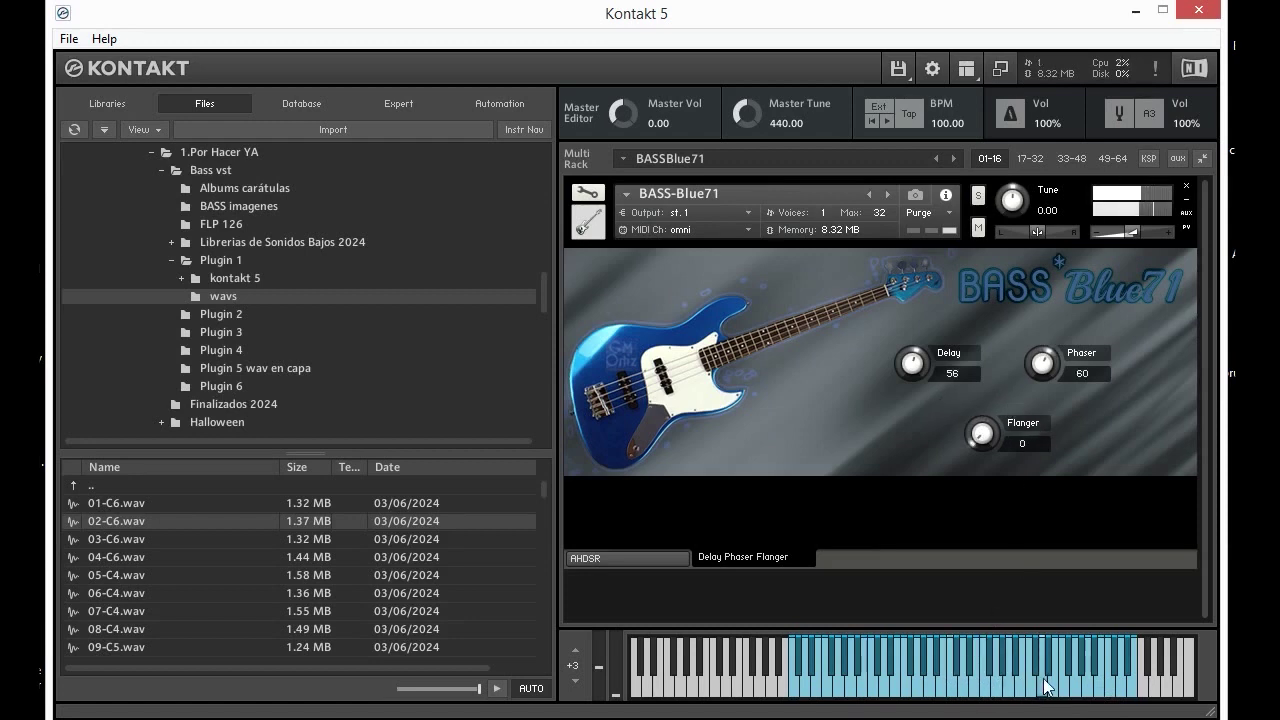
left_click(1077, 689)
left_click(1011, 690)
left_click(962, 691)
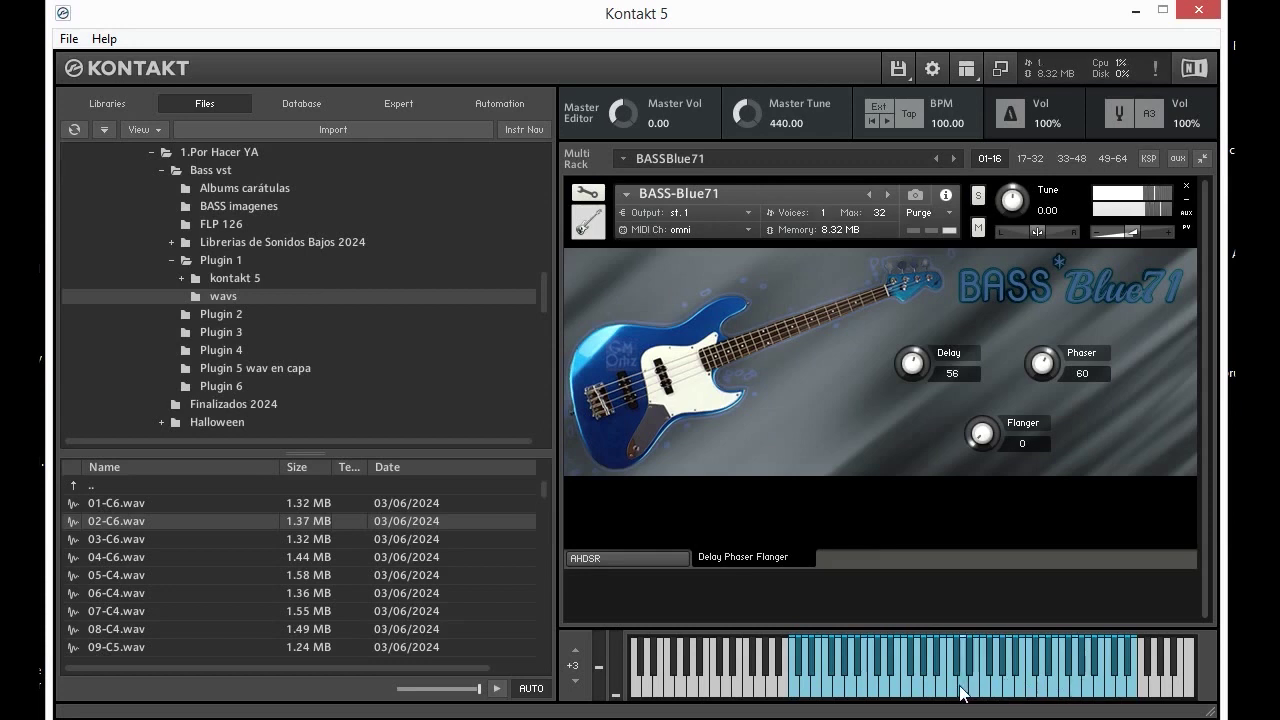
left_click(927, 688)
left_click(976, 687)
left_click(1010, 690)
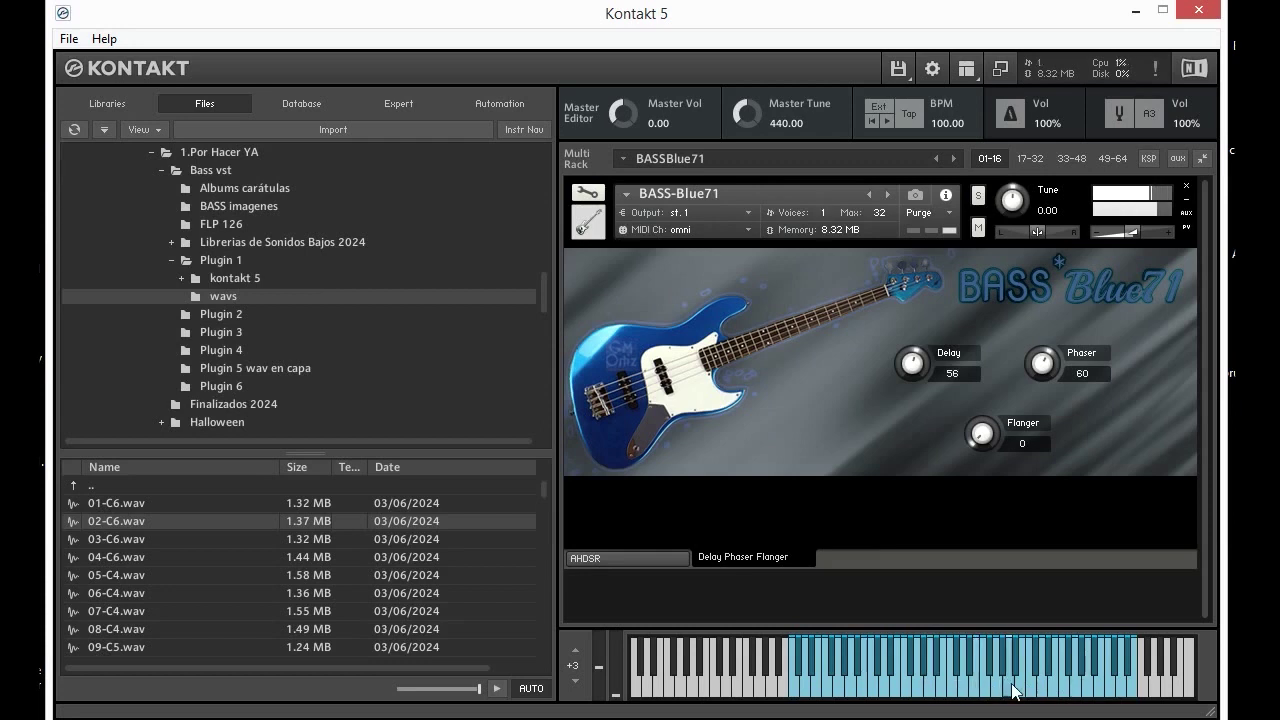
left_click(1022, 689)
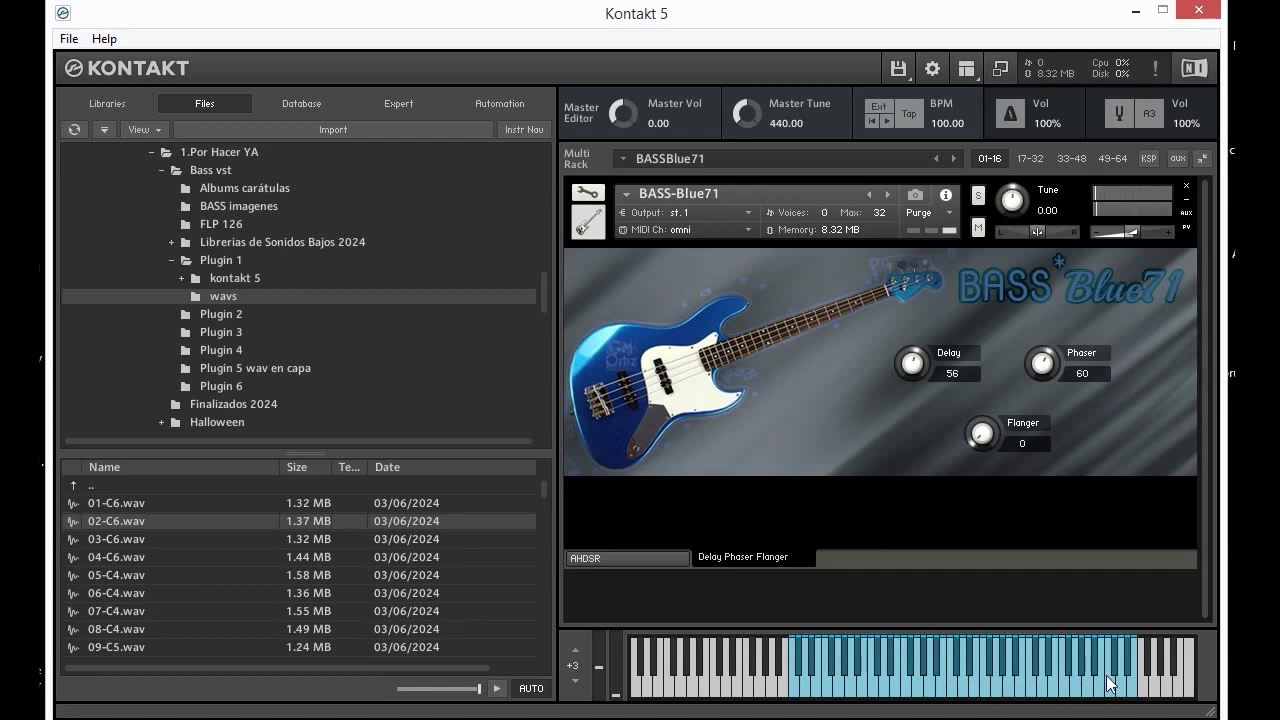
left_click(1099, 685)
left_click(1065, 684)
left_click(1078, 690)
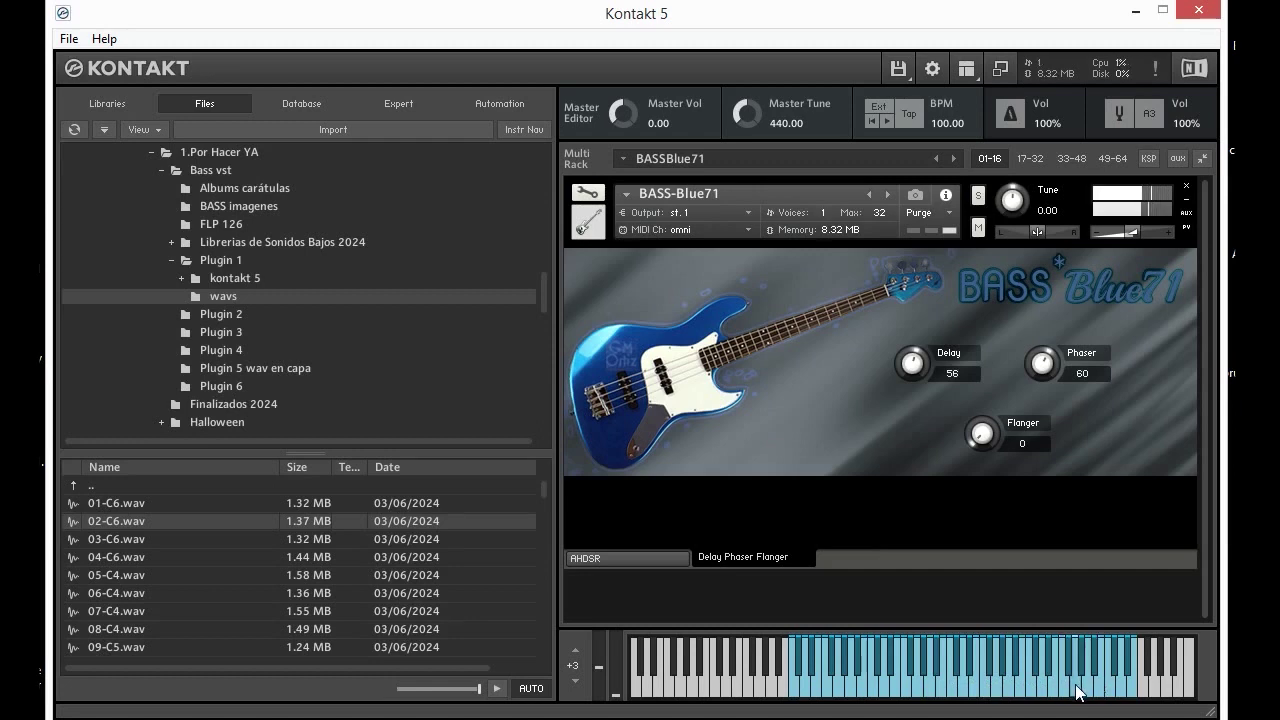
left_click(974, 690)
left_click(939, 690)
left_click(957, 692)
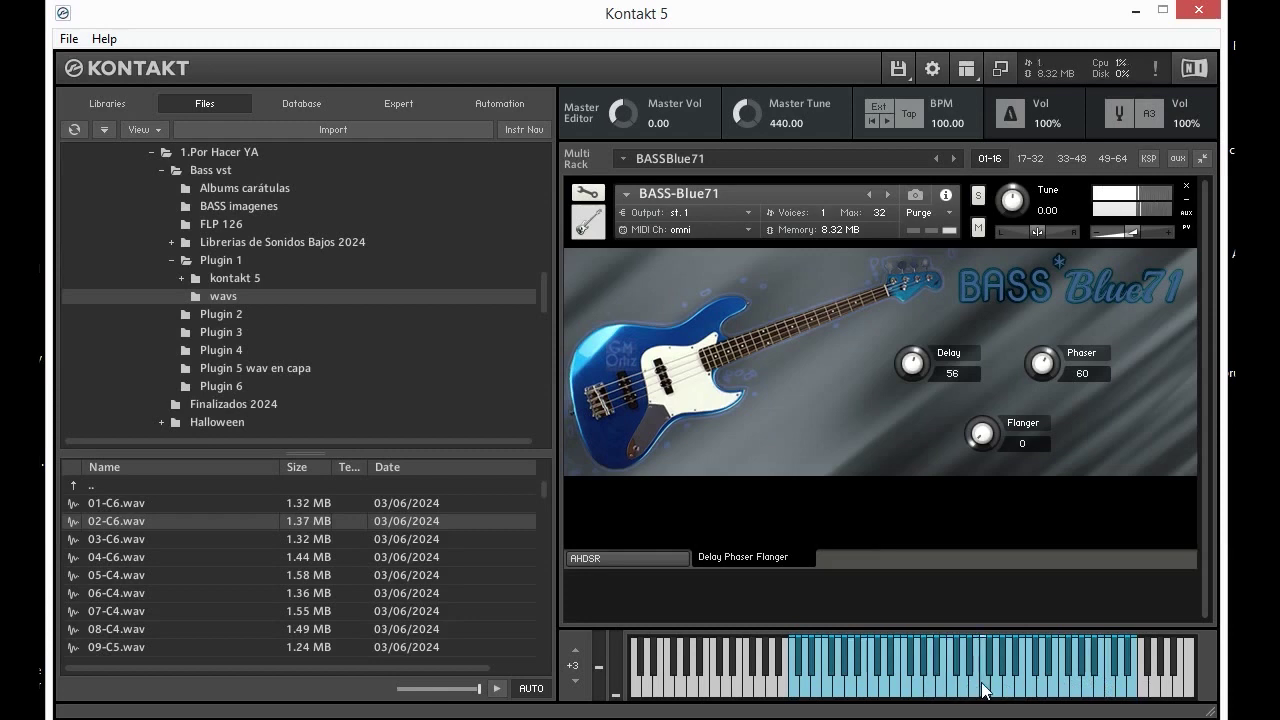
Open the instrument for editing and review the settings of the Phaser, Flanger and Delay send effects.
left_click(603, 196)
left_click(721, 463)
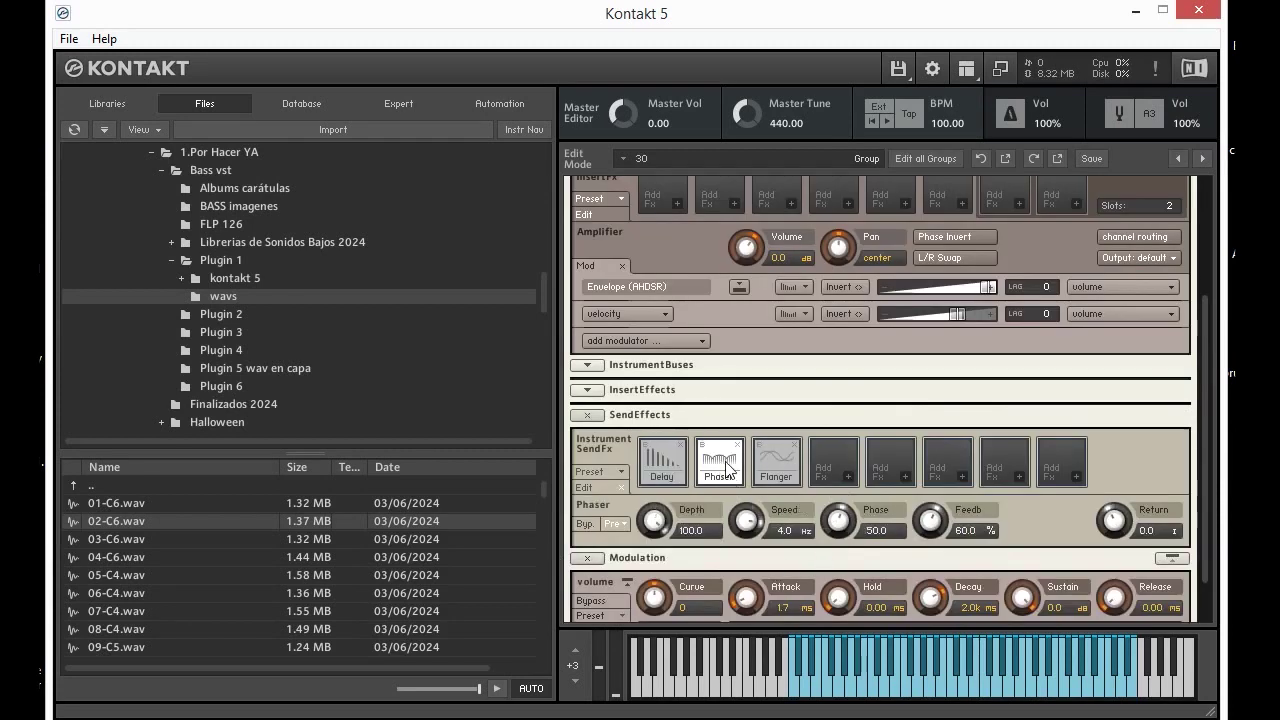
left_click(772, 470)
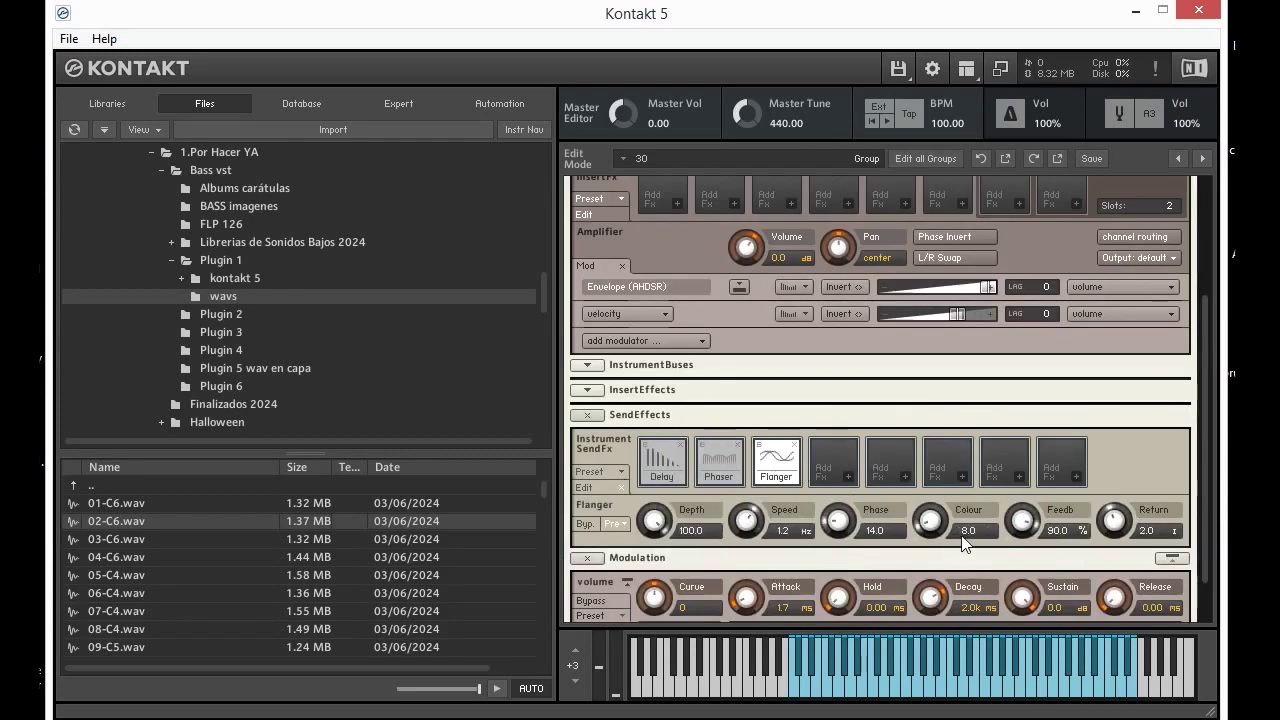
left_click(668, 480)
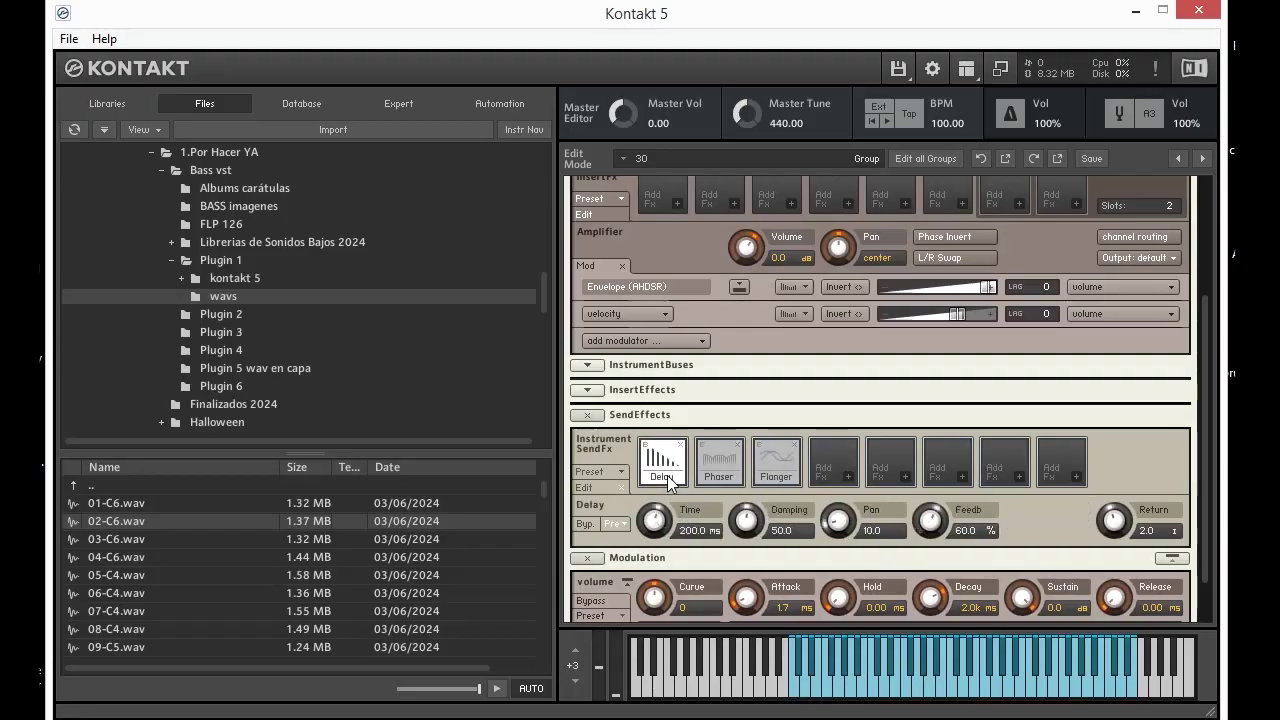